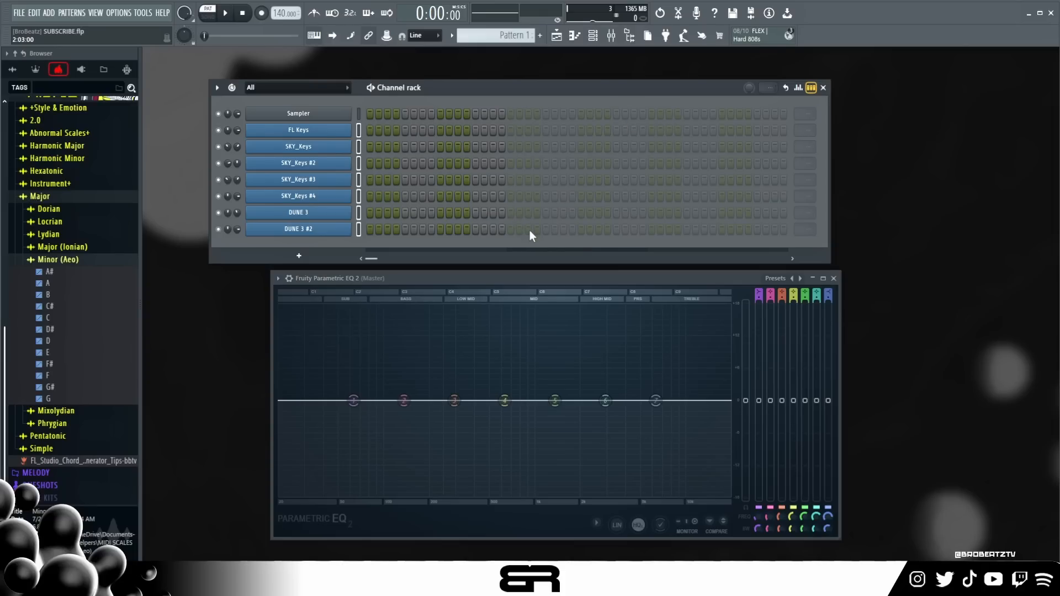
Open the SKY_Keys instrument and audition its Atlas Bounce preset by playing a run of notes
left_click_drag(521, 279, 493, 274)
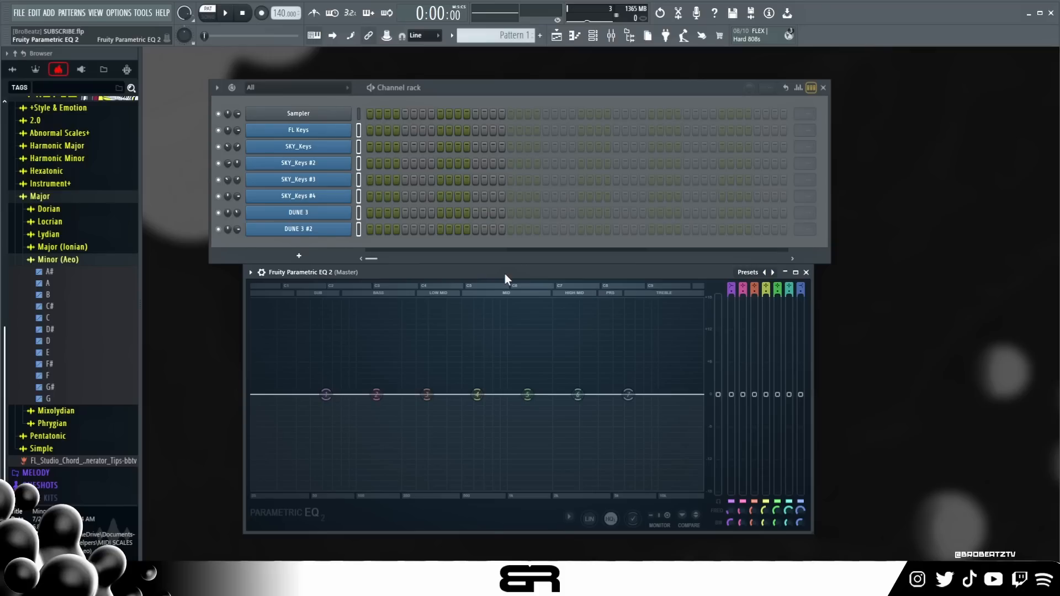
left_click(326, 146)
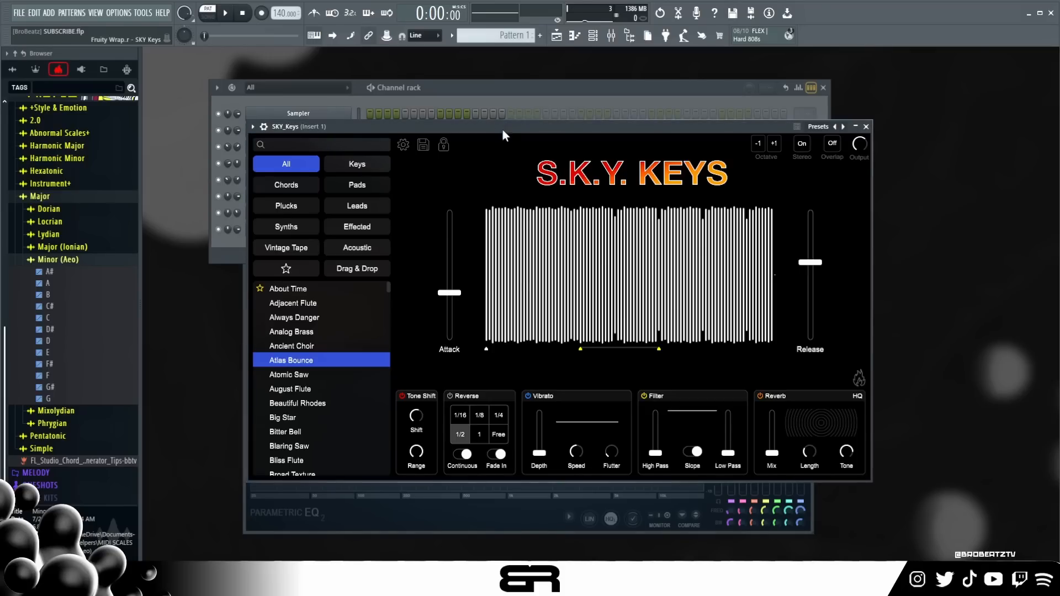
key("e")
key("s")
key("g")
key("s")
key("e")
key("g")
left_click_drag(581, 112, 664, 157)
key("r")
key("h")
key("a")
key("w")
key("e")
key("s")
key("s")
key("s")
key("a")
key("r")
key("h")
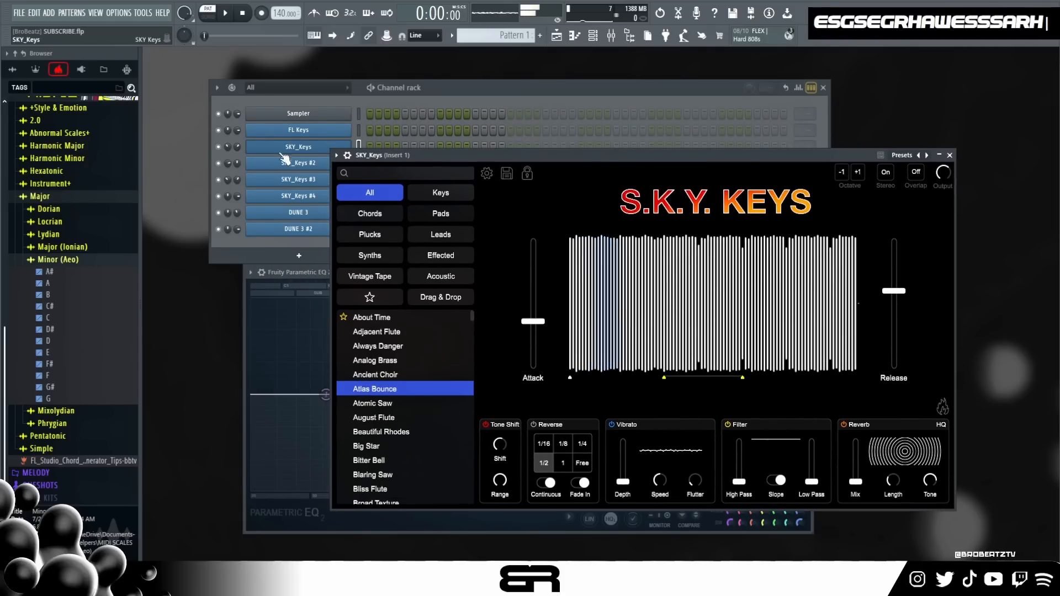
Open the SKY_Keys #2 instrument, audition its Gone Effect preset with several notes, and hide its window
left_click(291, 161)
left_click_drag(484, 109, 460, 112)
key("h")
key("r")
key("a")
key("g")
key("e")
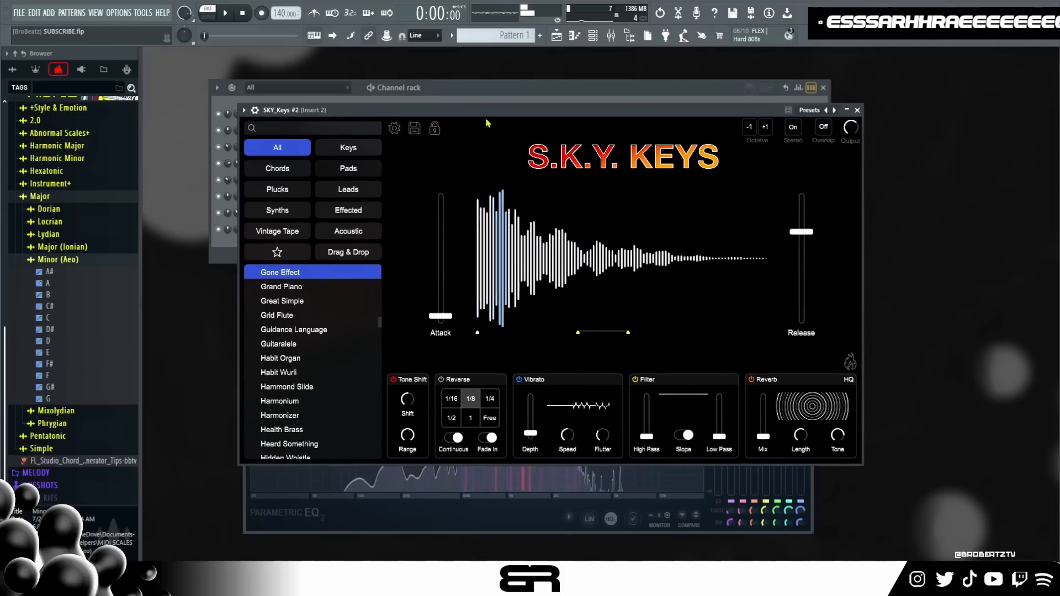
left_click(857, 110)
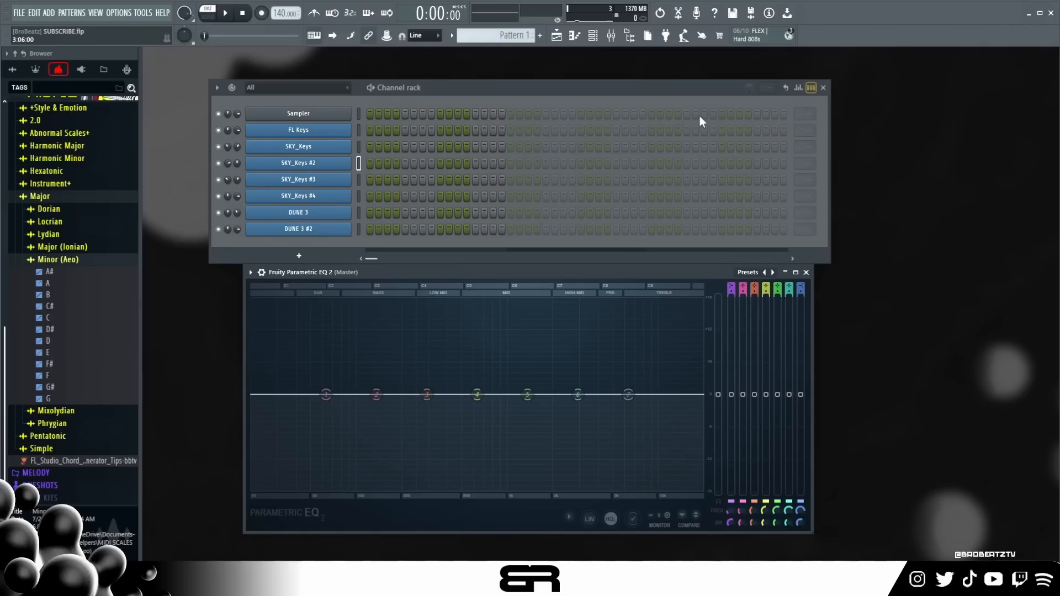
Load the 30Hz + 18kHz cut preset in the master Parametric EQ 2 and narrow both cuts towards the mid range
left_click_drag(640, 274, 680, 244)
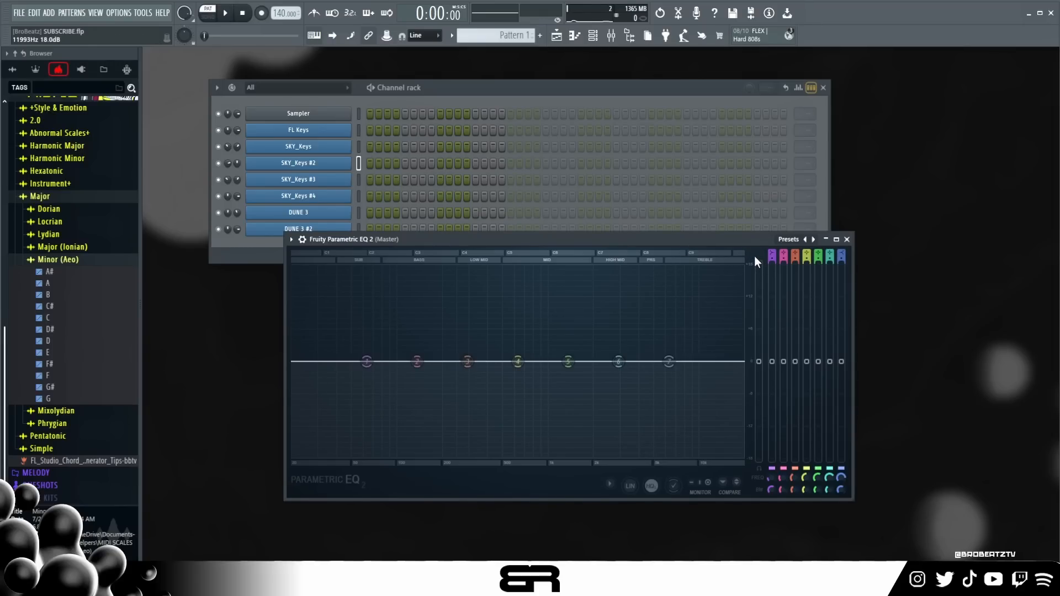
left_click(788, 248)
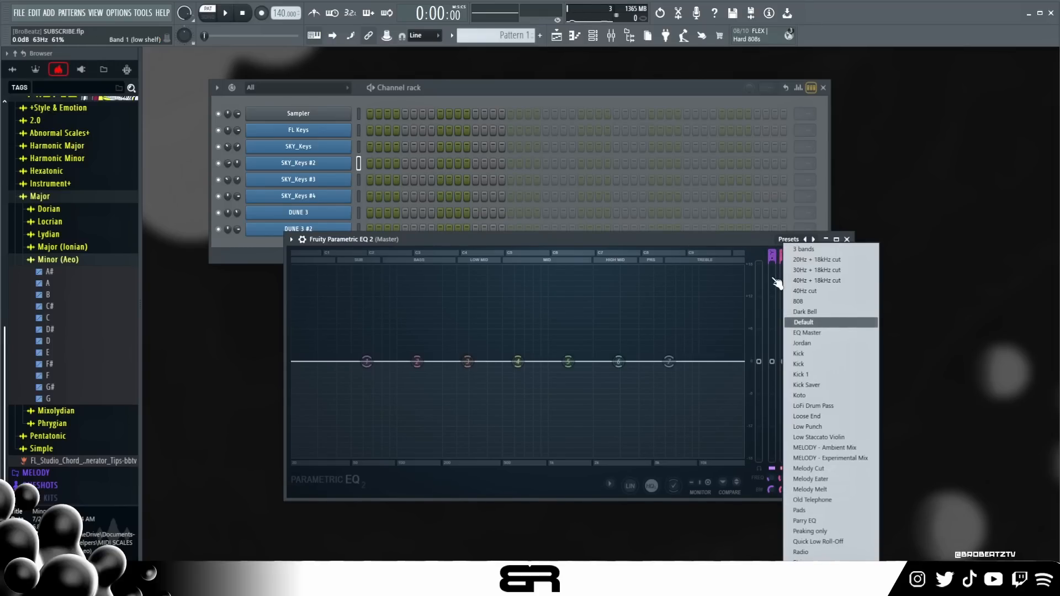
left_click(809, 274)
left_click_drag(339, 372, 496, 372)
left_click_drag(735, 362, 611, 365)
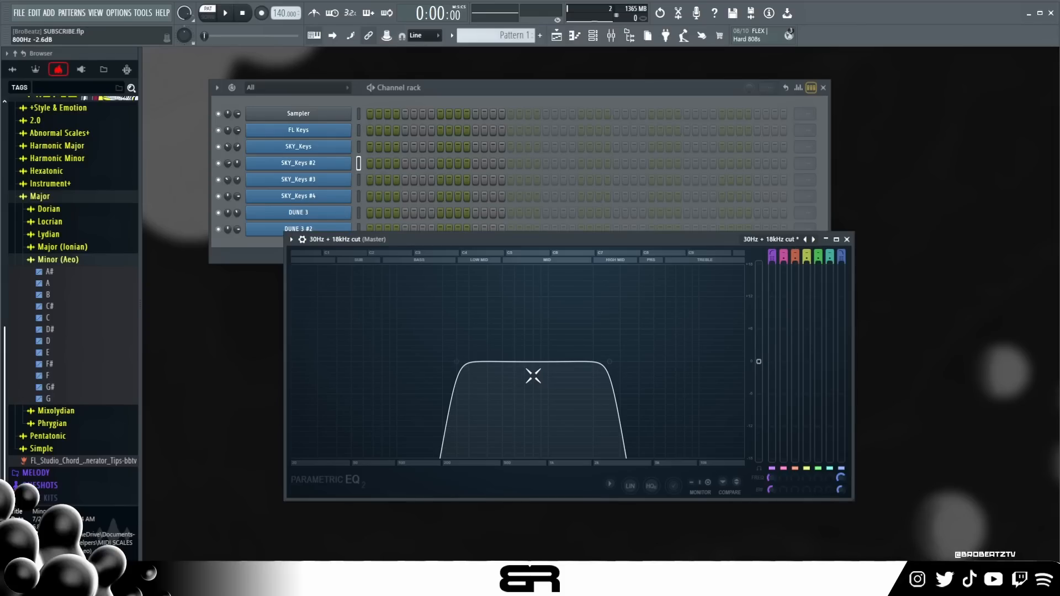
left_click_drag(548, 239, 545, 276)
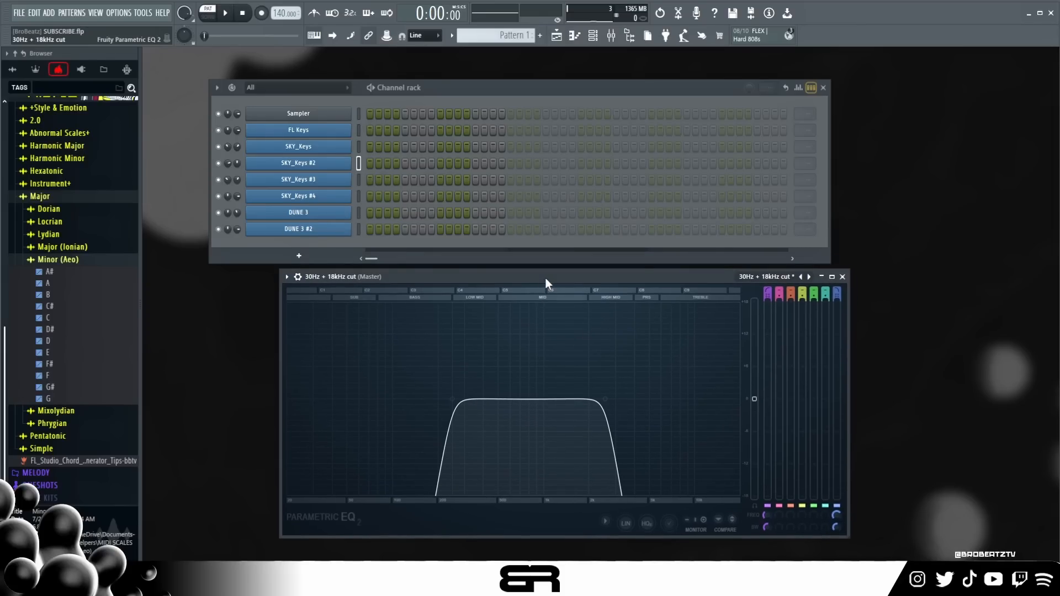
left_click_drag(458, 87, 476, 78)
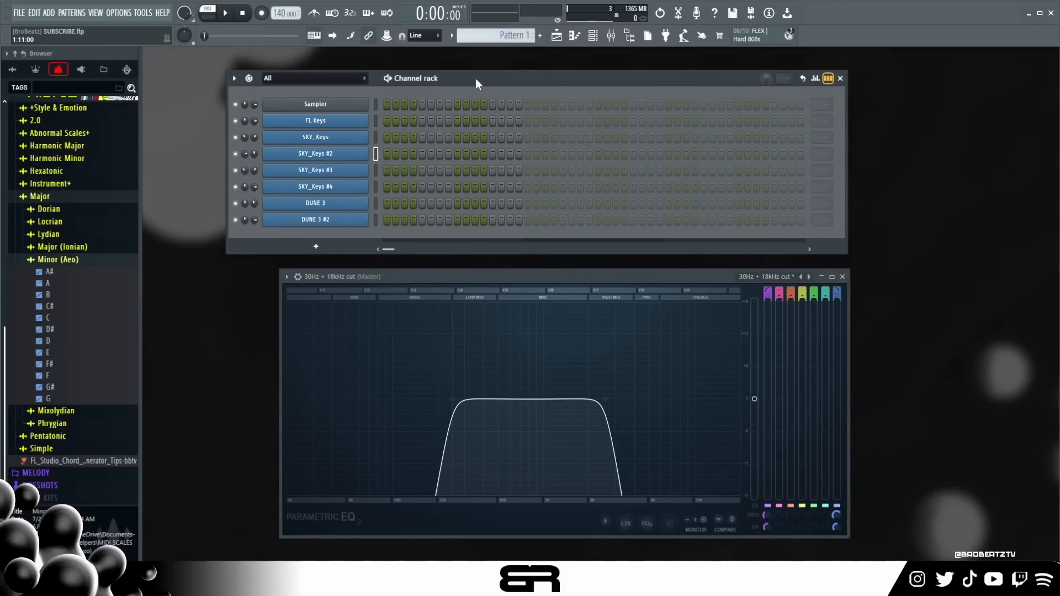
Inspect the FL Keys instrument, then open SKY_Keys #2 and audition its Gone Effect preset
left_click(343, 126)
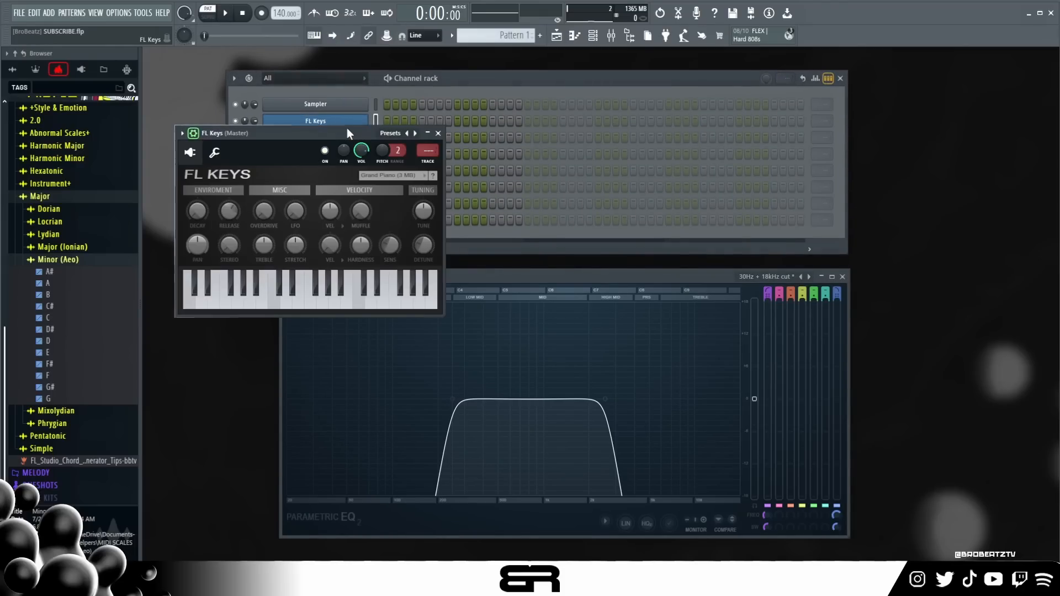
left_click(438, 134)
left_click(313, 156)
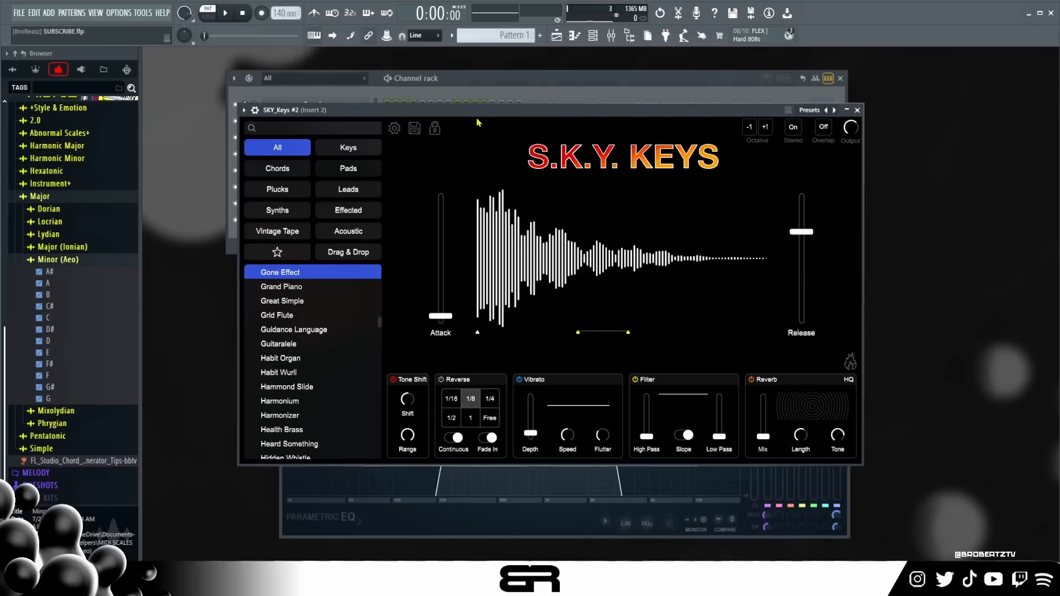
left_click_drag(485, 111, 457, 110)
key("g")
left_click_drag(553, 115, 678, 155)
left_click(409, 97)
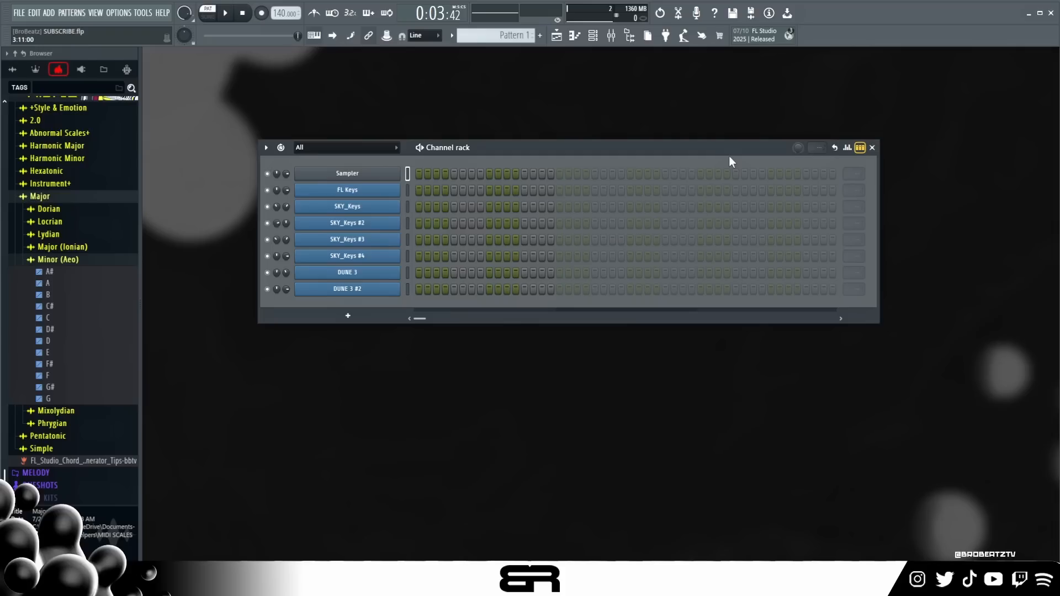
Load the Minor (Aeo) E scale file from the browser into the Sampler channel and rename the channel E MIN
left_click_drag(50, 352, 356, 176)
left_click(611, 335)
right_click(352, 174)
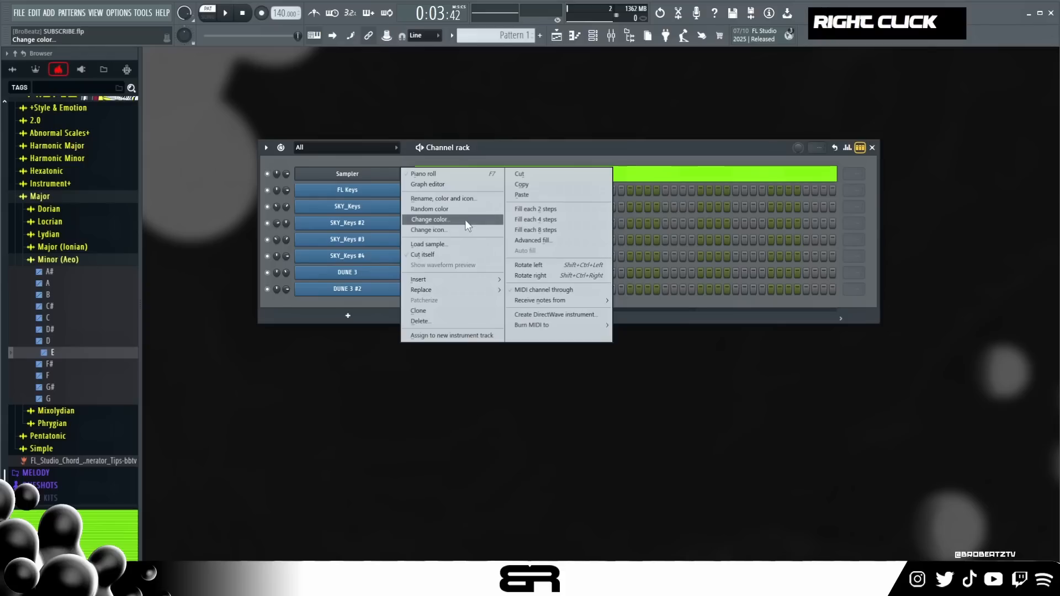
left_click(459, 199)
key("Caps_Lock")
type("E MIN")
key("Return")
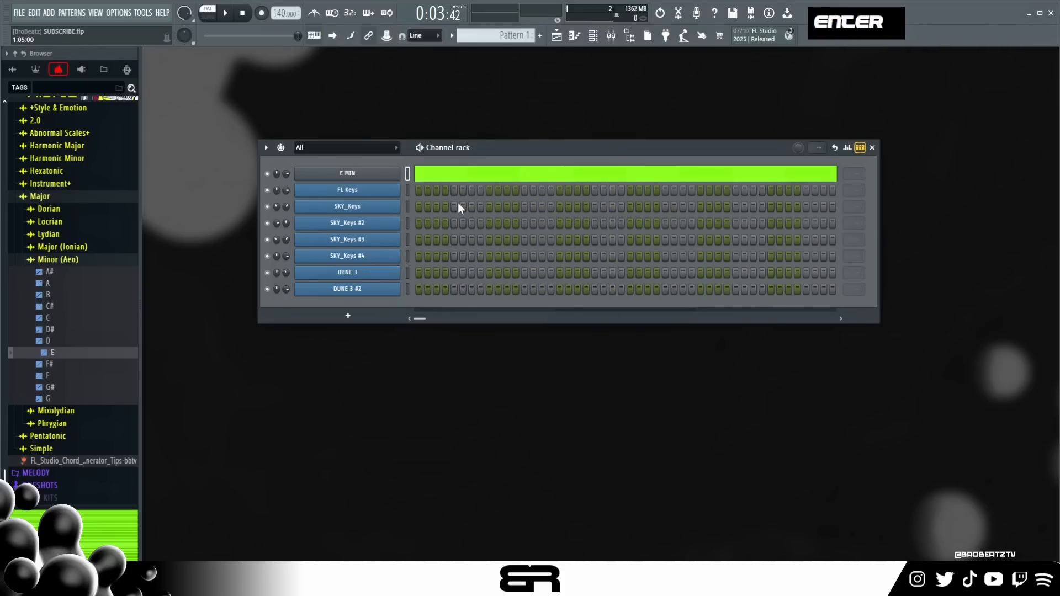
Open the FL Keys channel in the piano roll, framed on the first few bars
right_click(375, 190)
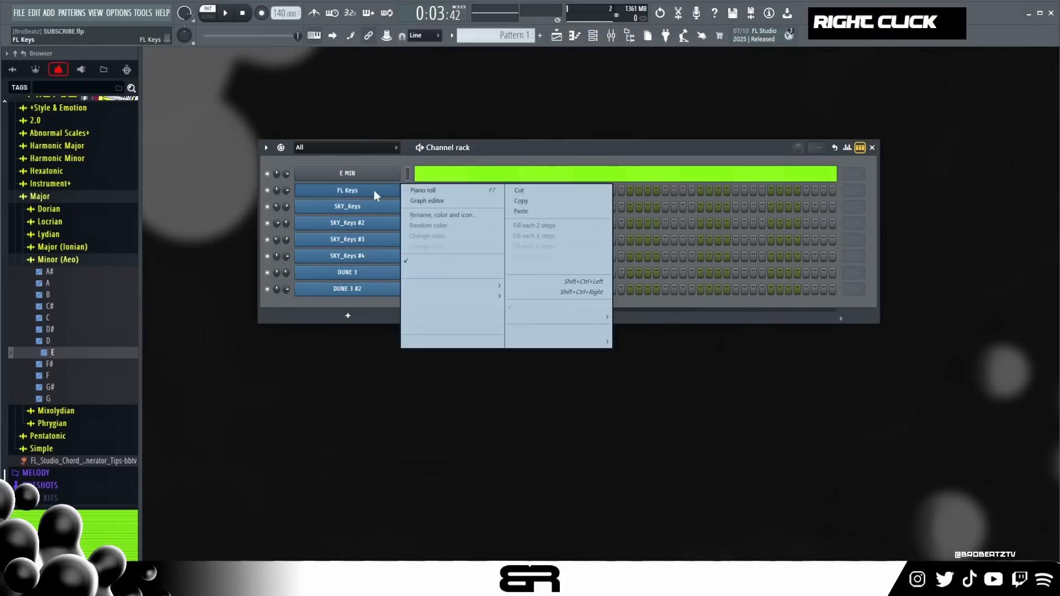
left_click(473, 191)
left_click_drag(926, 67, 519, 83)
scroll(387, 253, "down", 1)
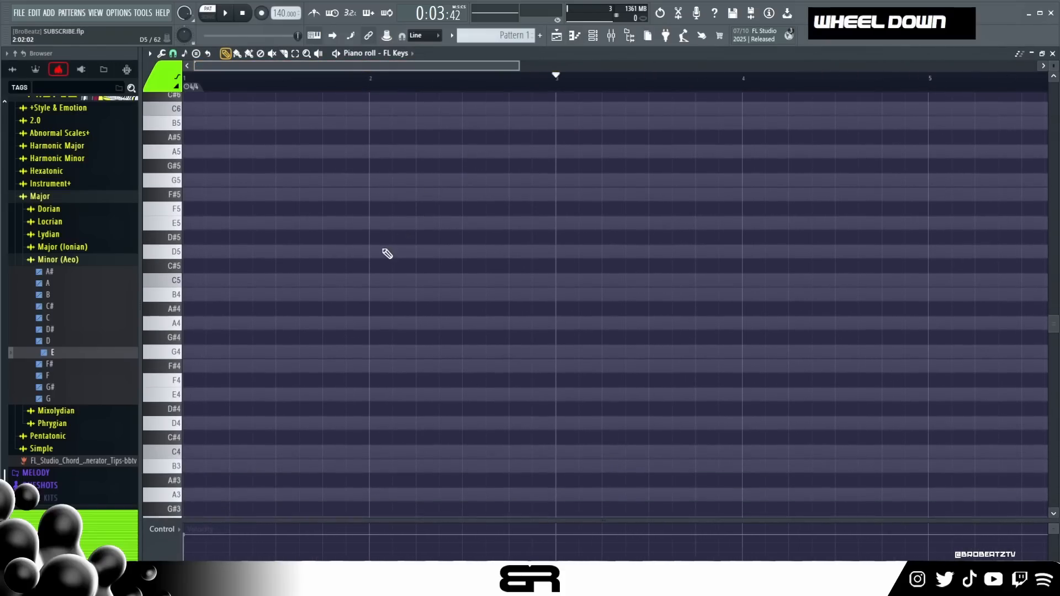
Draw a chord of A4, C5 and E5 lasting about two bars from bar 1
left_click(219, 322)
left_click(218, 280)
left_click(226, 222)
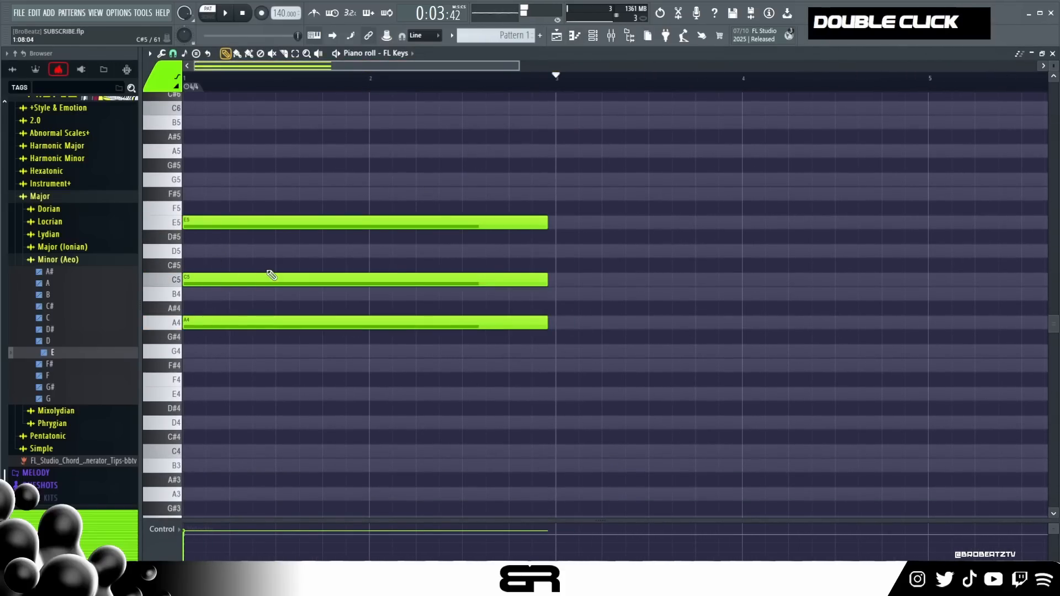
Shorten C5 to about one beat, alternate B4, C5 and B4 after it, trim E5 to about one bar, and play it back
left_click_drag(546, 280, 221, 277)
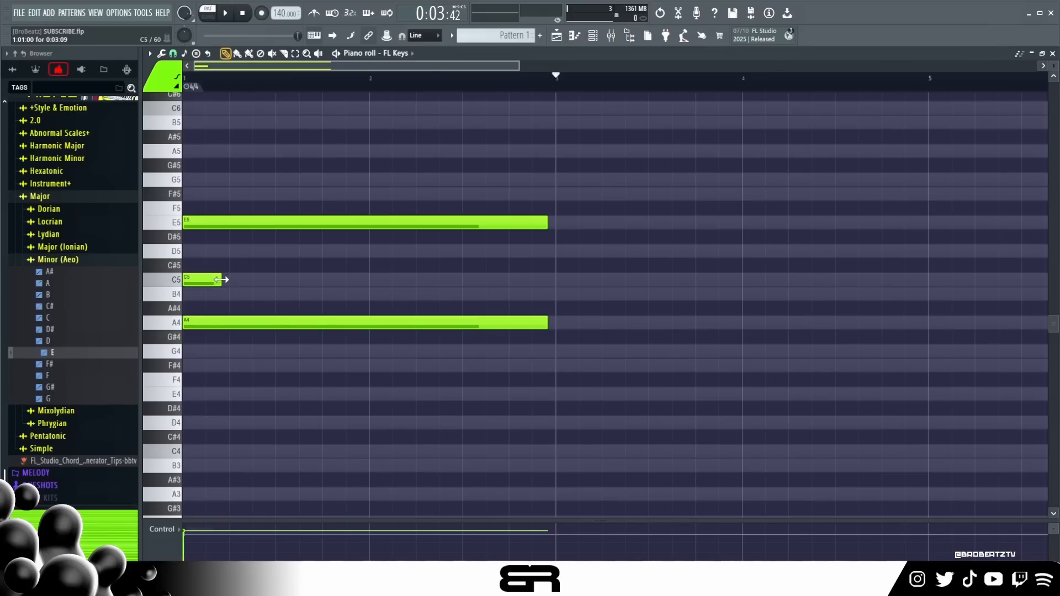
left_click(233, 294)
left_click(281, 279)
left_click(327, 294)
left_click_drag(545, 224, 361, 237)
key("space")
key("space")
key("space")
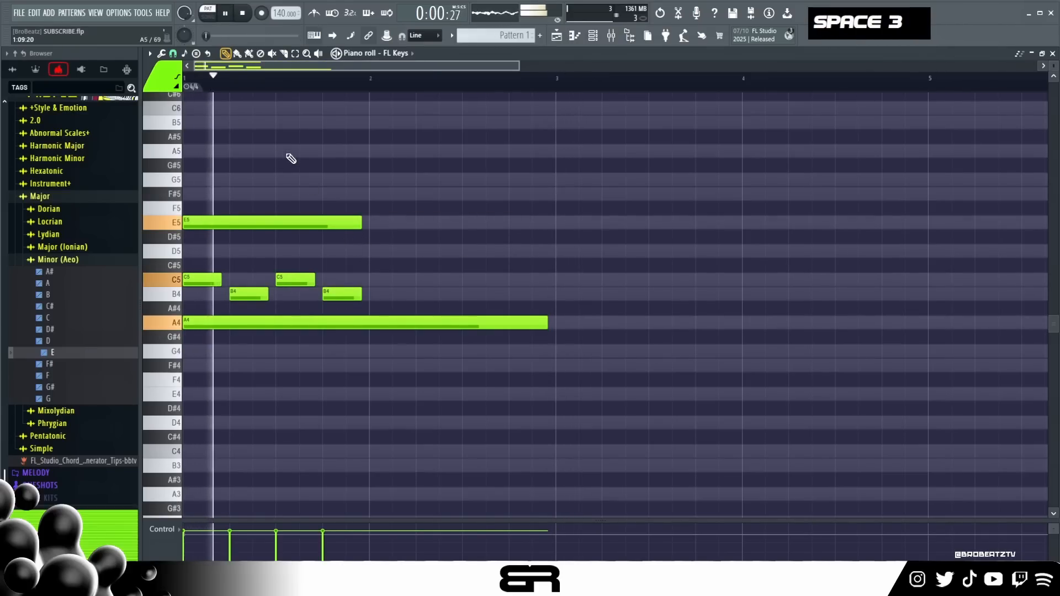
key("space")
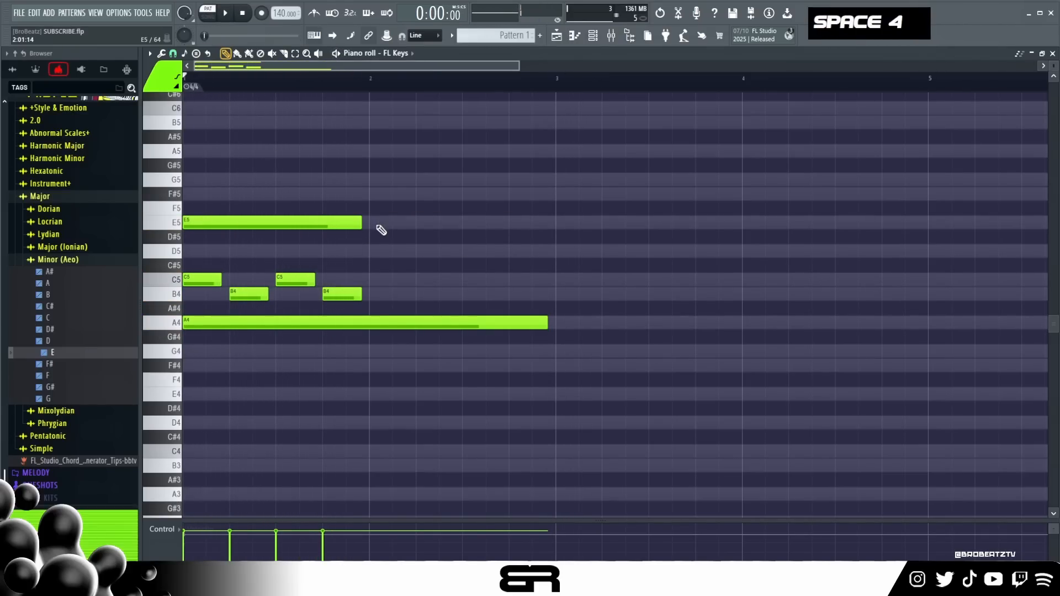
Add an A5 note from beat 3 of bar 1 and an F#5 note at bar 2 while playing the pattern
scroll(375, 221, "up", 1)
left_click(277, 181)
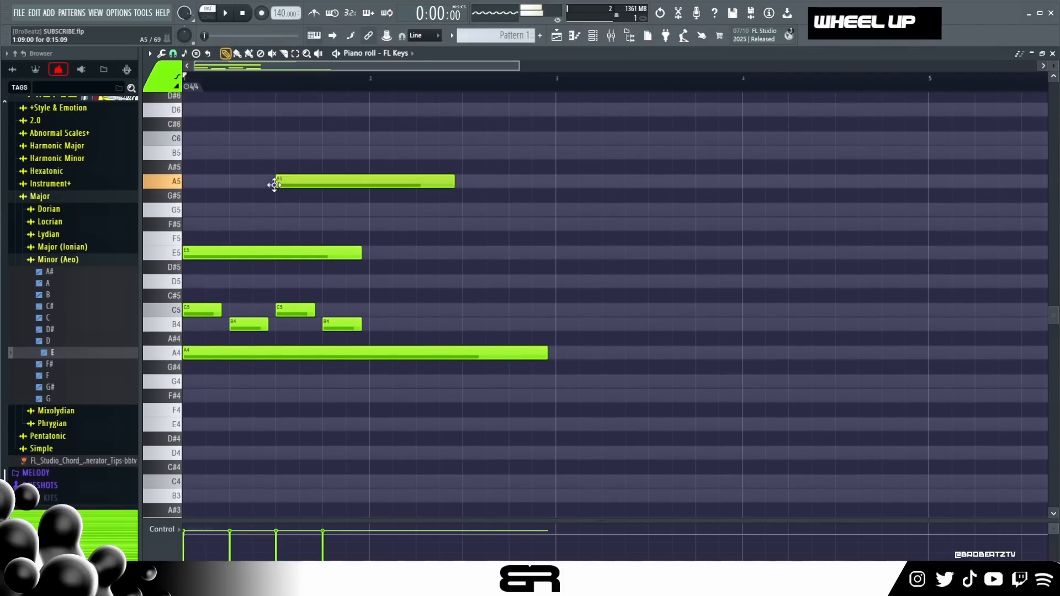
key("space")
left_click(374, 222)
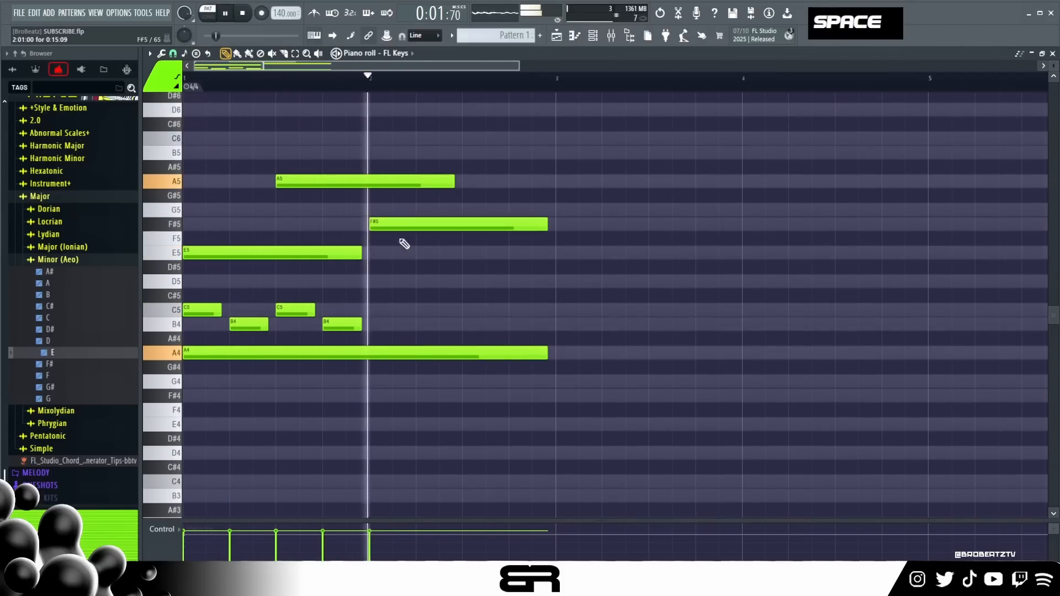
key("space")
Delete all the notes from the FL Keys piano roll
right_click(436, 181)
right_click(387, 352)
right_click(343, 324)
right_click(325, 253)
right_click(295, 311)
right_click(258, 323)
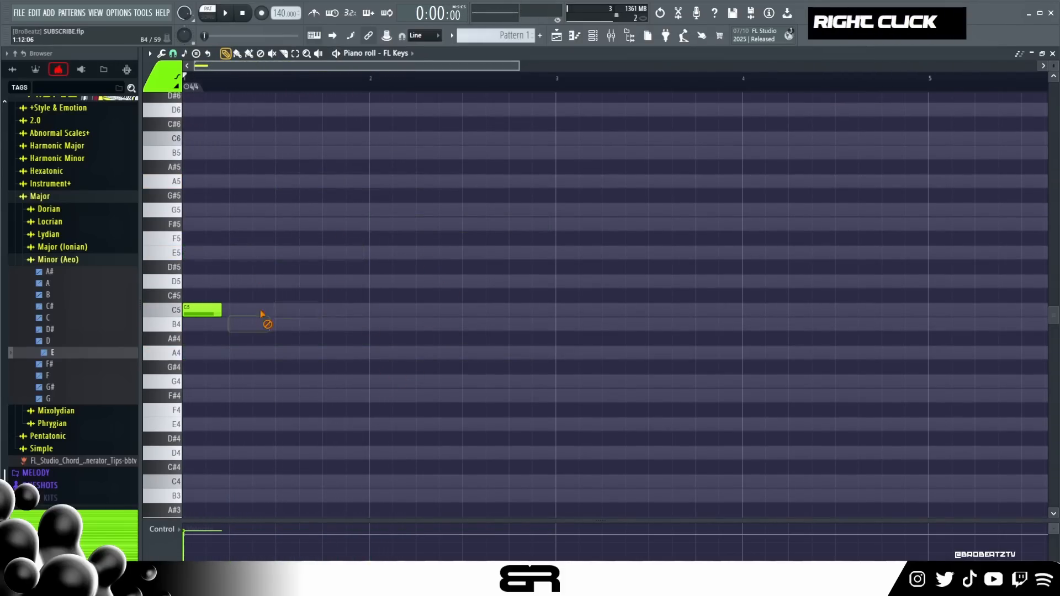
right_click(215, 313)
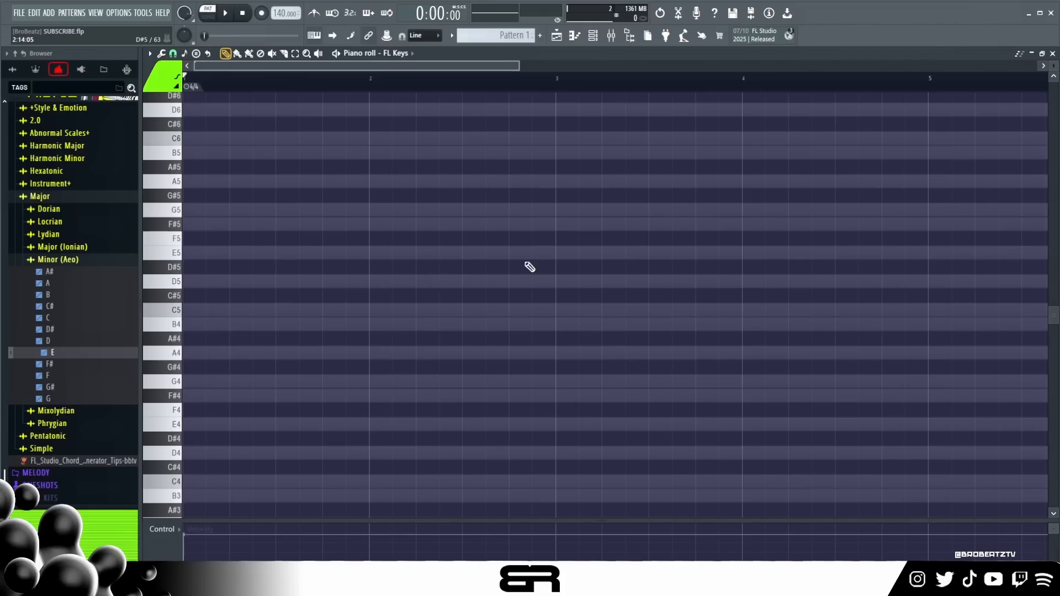
Draw a chord of E4, G4 and B4 in bar 1 and quantize the notes to fill the full bar
scroll(529, 266, "down", 3)
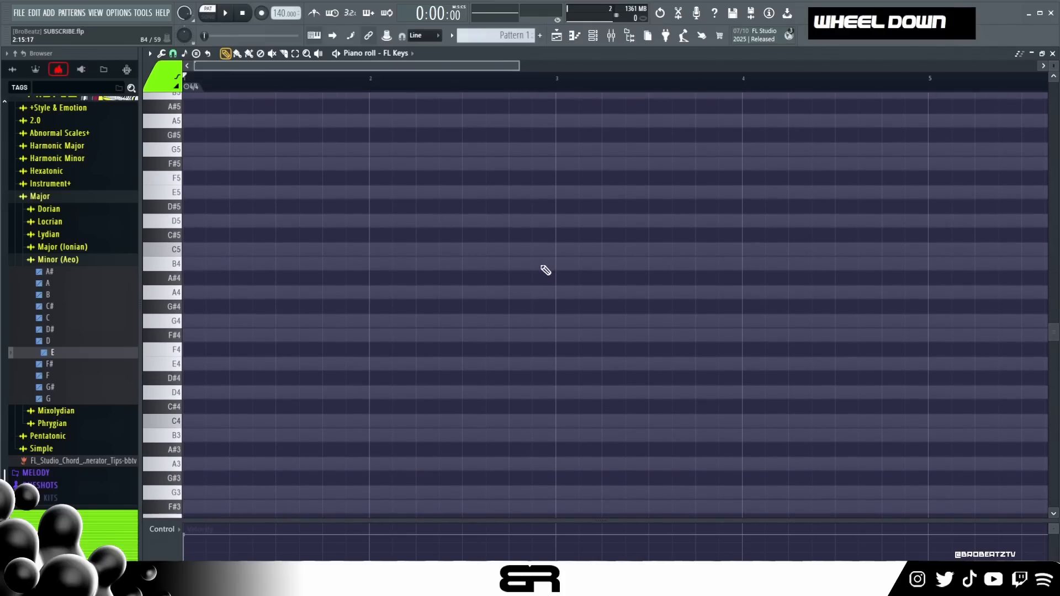
left_click(225, 364)
left_click(235, 360, "ctrl")
left_click_drag(226, 363, 208, 263, "shift")
right_click(382, 286)
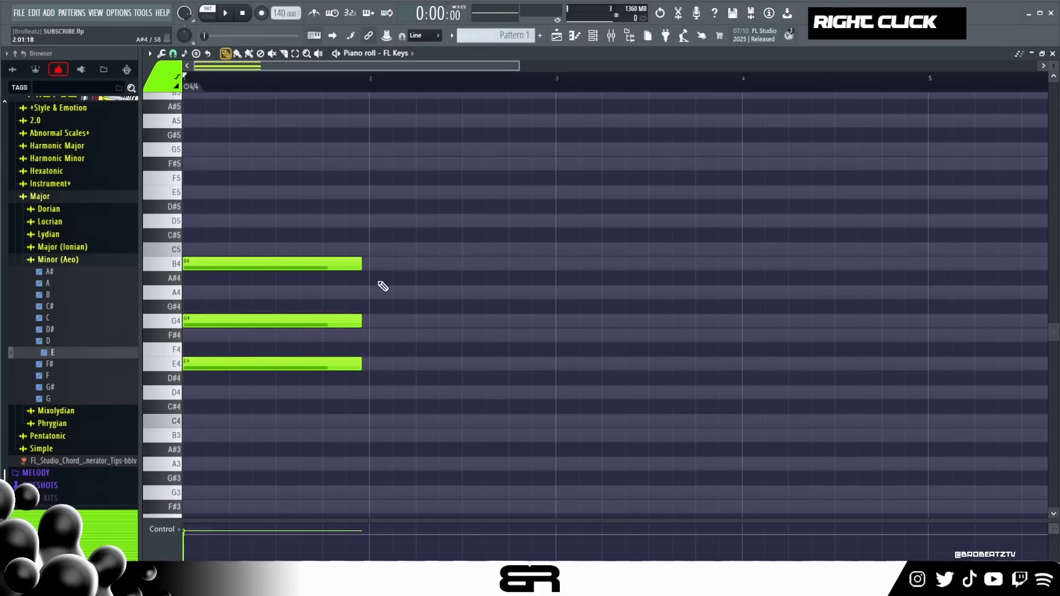
left_click(303, 420, "ctrl")
key("ctrl+q")
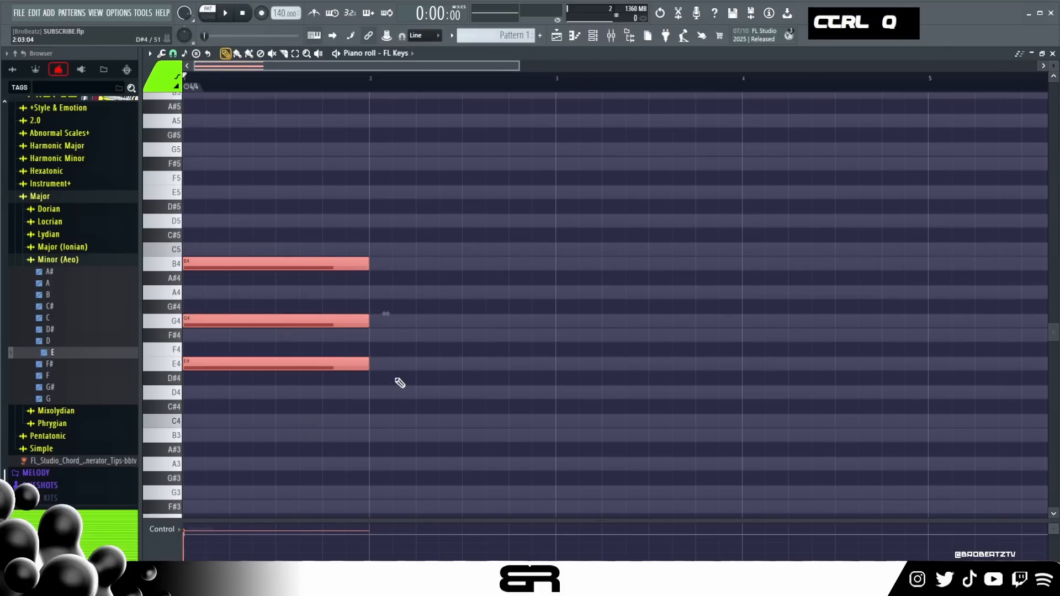
Highlight the E4, G4 and B4 notes one after another, then play the whole chord and deselect it
left_click(310, 366, "ctrl")
left_click(267, 322, "ctrl+shift")
left_click(259, 260, "ctrl+shift")
right_click(420, 305)
left_click_drag(333, 241, 287, 381, "ctrl")
key("space")
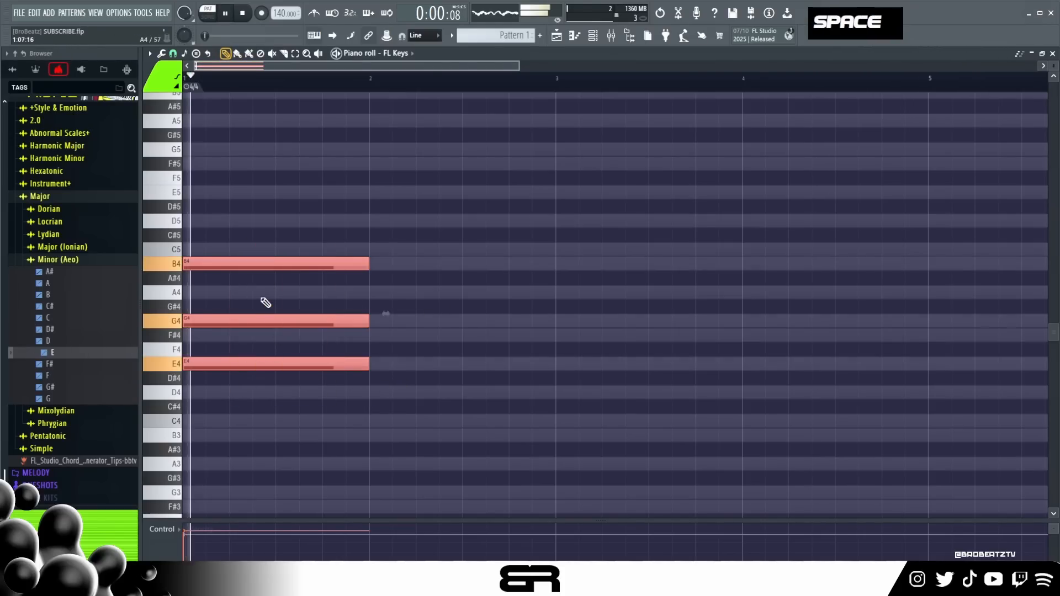
key("space")
right_click(468, 338)
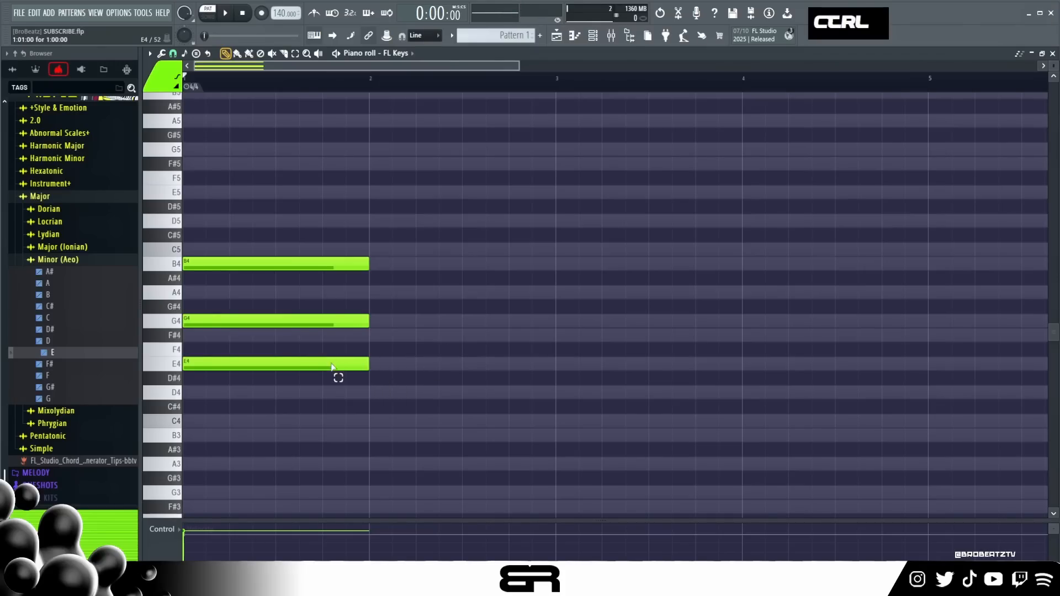
Copy the E4 note down to C4 to add a lower bass note to the chord
left_click(304, 364, "ctrl")
left_click_drag(271, 363, 238, 428, "shift")
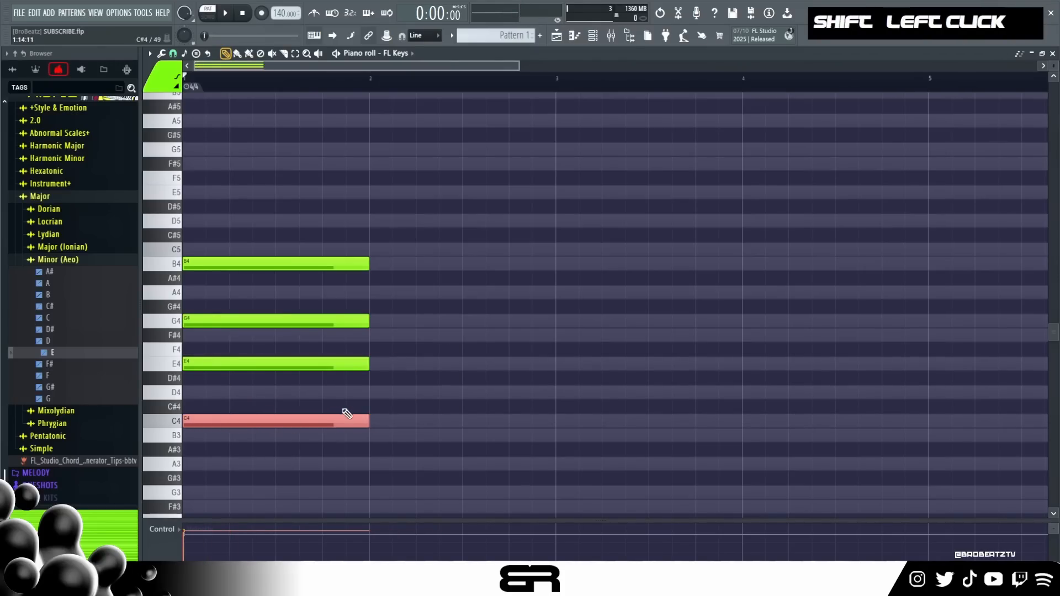
right_click(298, 354, "alt")
Highlight the full four-note chord and the C4 note alone to examine the chord's structure, then clear the selection
left_click_drag(369, 441, 184, 229, "ctrl")
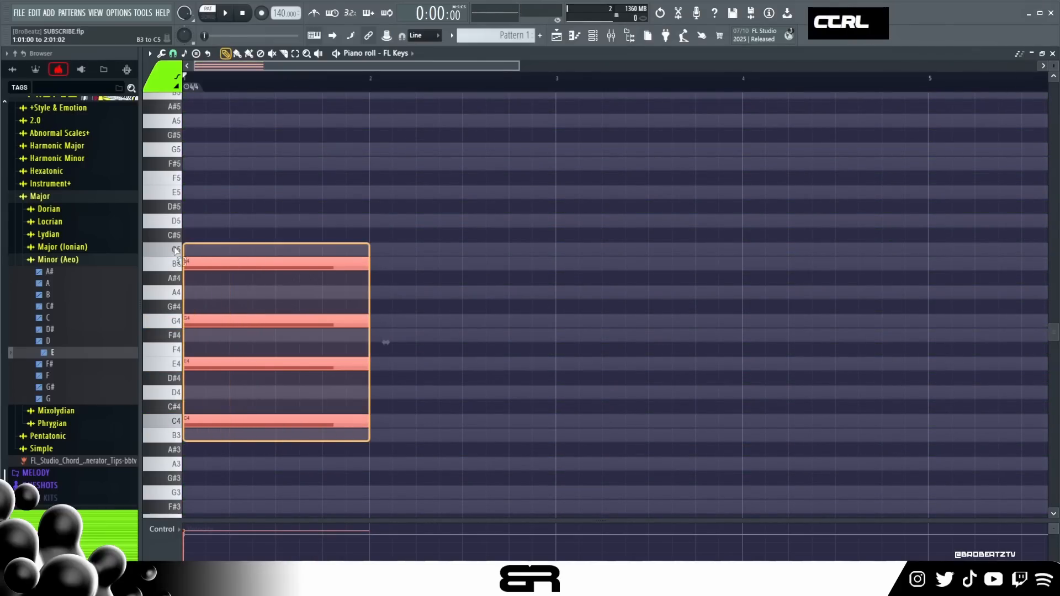
right_click(284, 224)
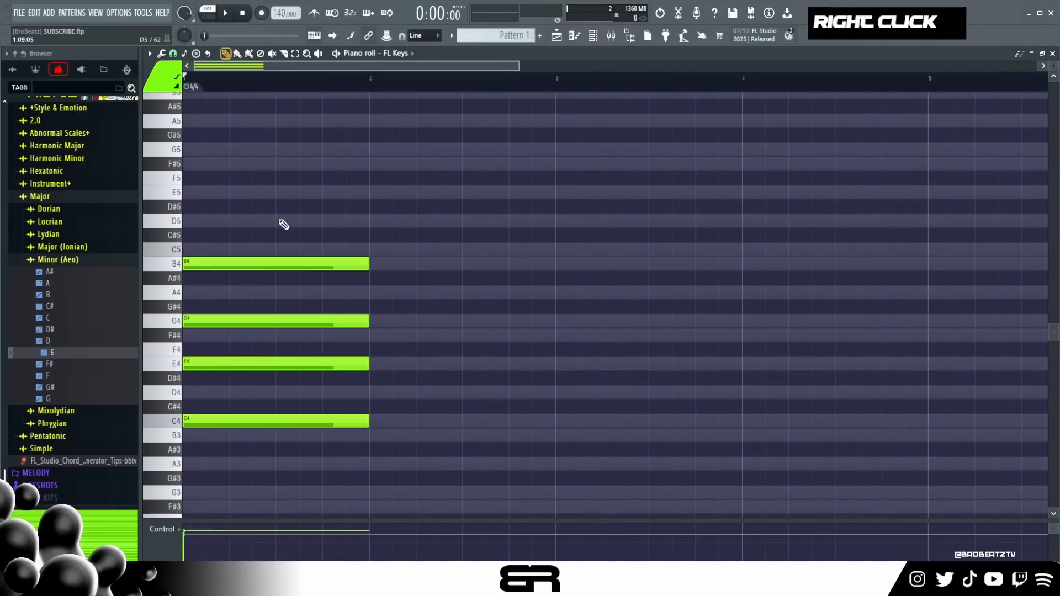
left_click_drag(302, 401, 323, 455, "ctrl")
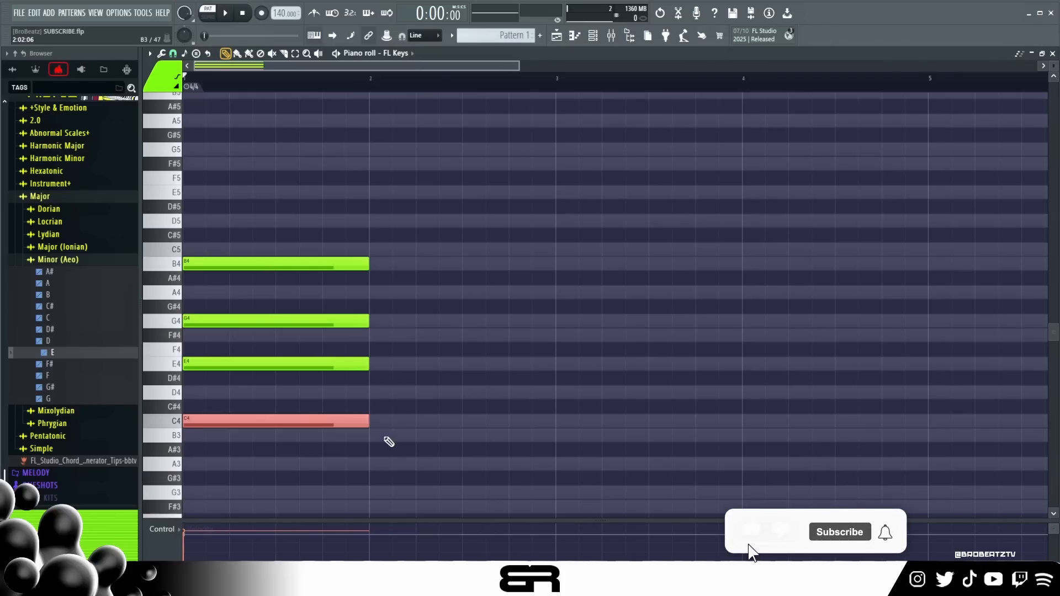
left_click_drag(415, 257, 300, 444, "ctrl")
right_click(528, 405)
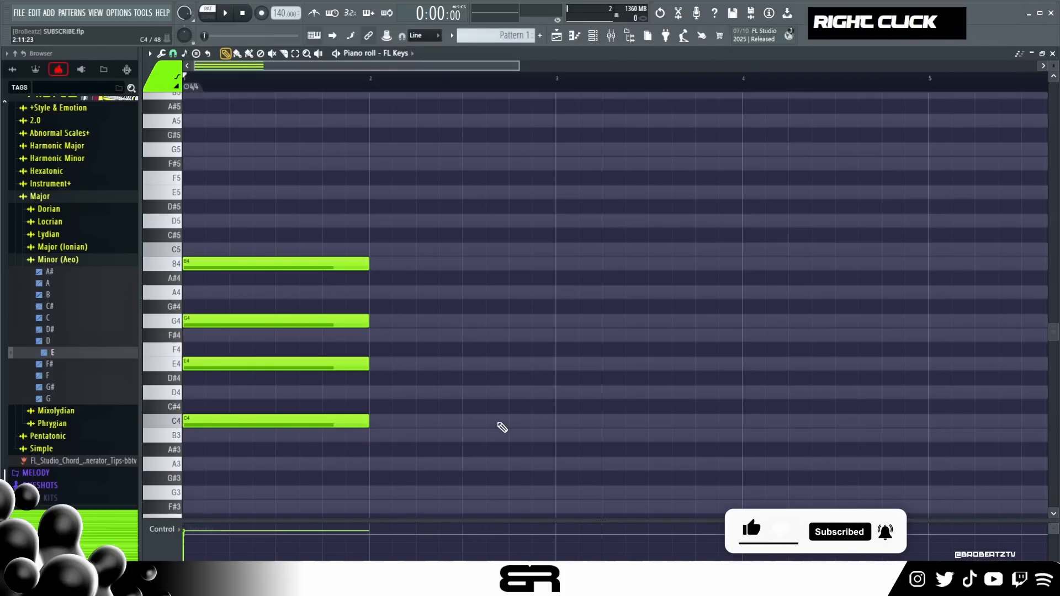
Draw a dense one-bar chord at bar 3 from the notes C5, B4, G4, F#4, C4 and B3
left_click(550, 249)
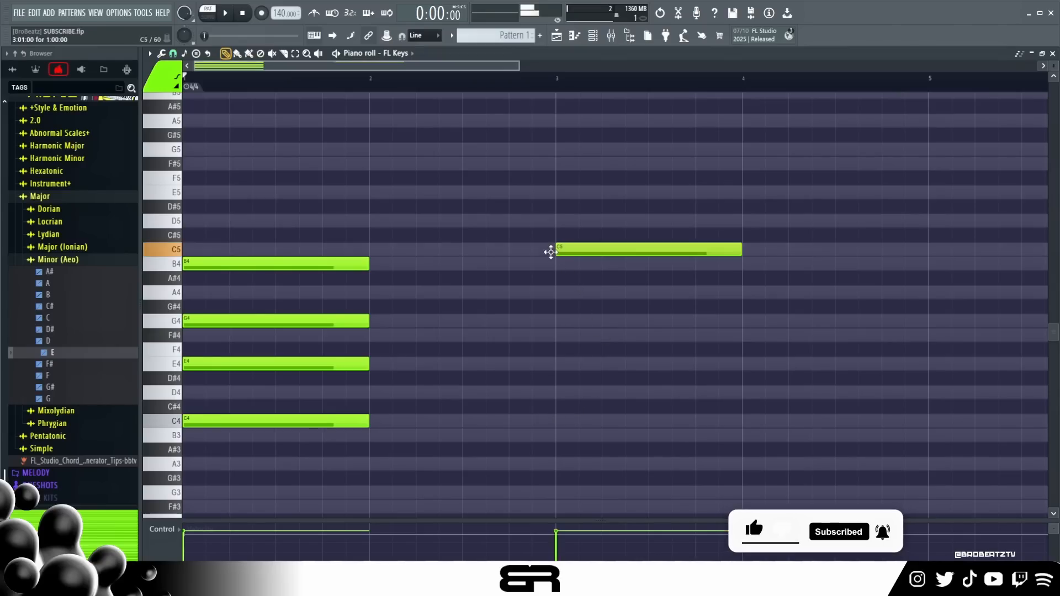
left_click(554, 268)
left_click(556, 321)
left_click(557, 335)
left_click(557, 421)
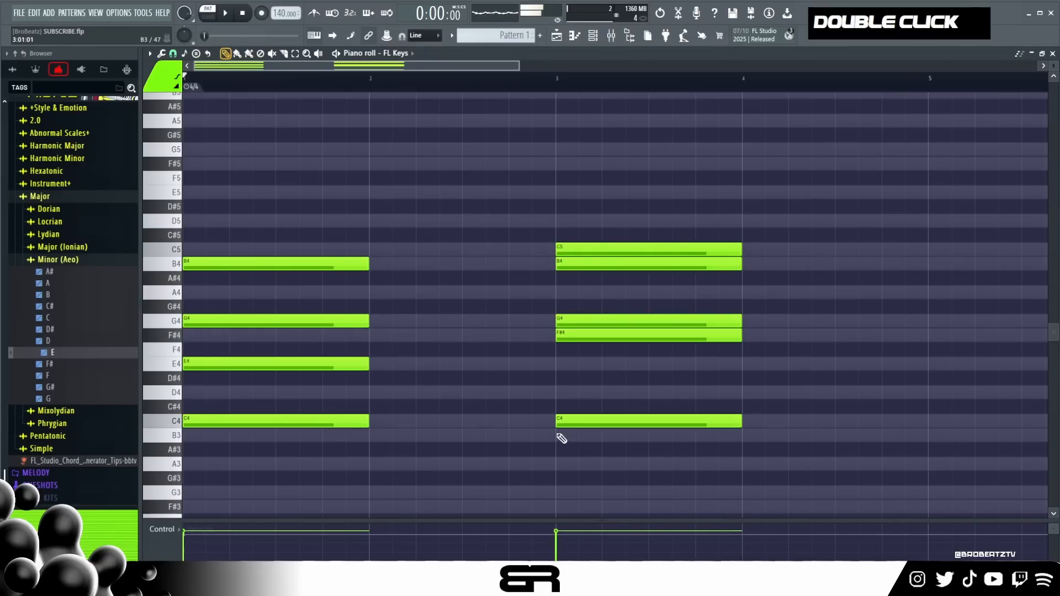
left_click(561, 435)
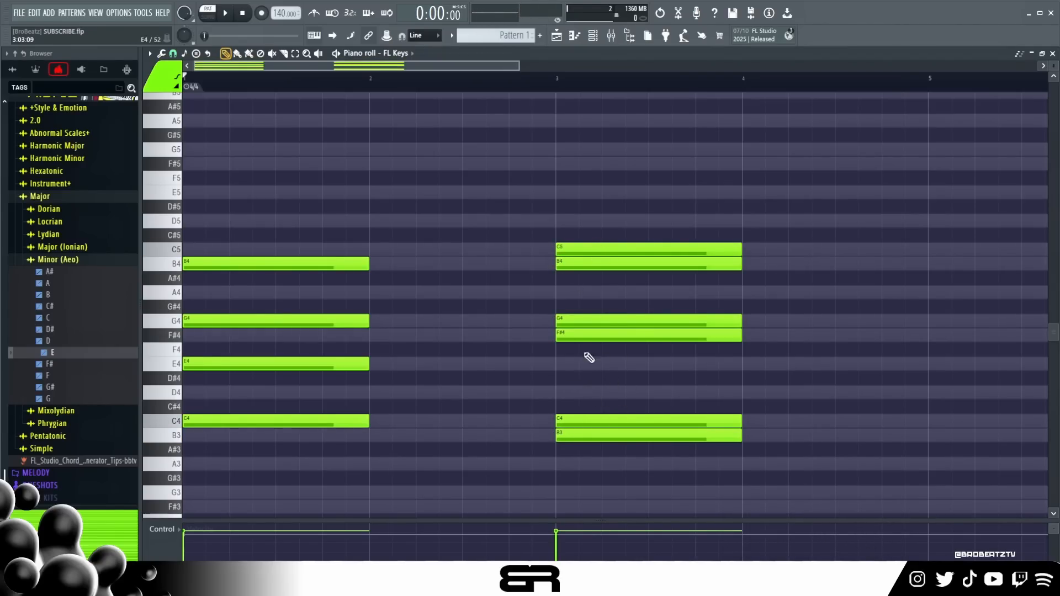
Select the bar 3 chord, try transposing it up an octave, and bring it back down an octave
left_click_drag(518, 215, 748, 441)
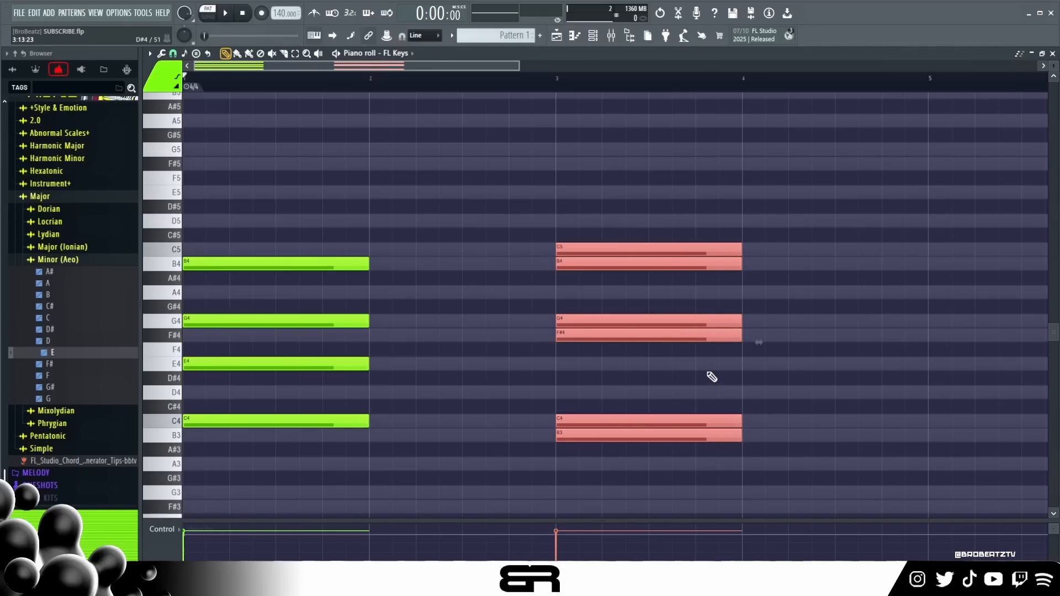
key("ctrl+Up")
left_click_drag(277, 298, 371, 467)
scroll(494, 395, "down", 2)
left_click_drag(684, 372, 533, 38)
key("ctrl+Down")
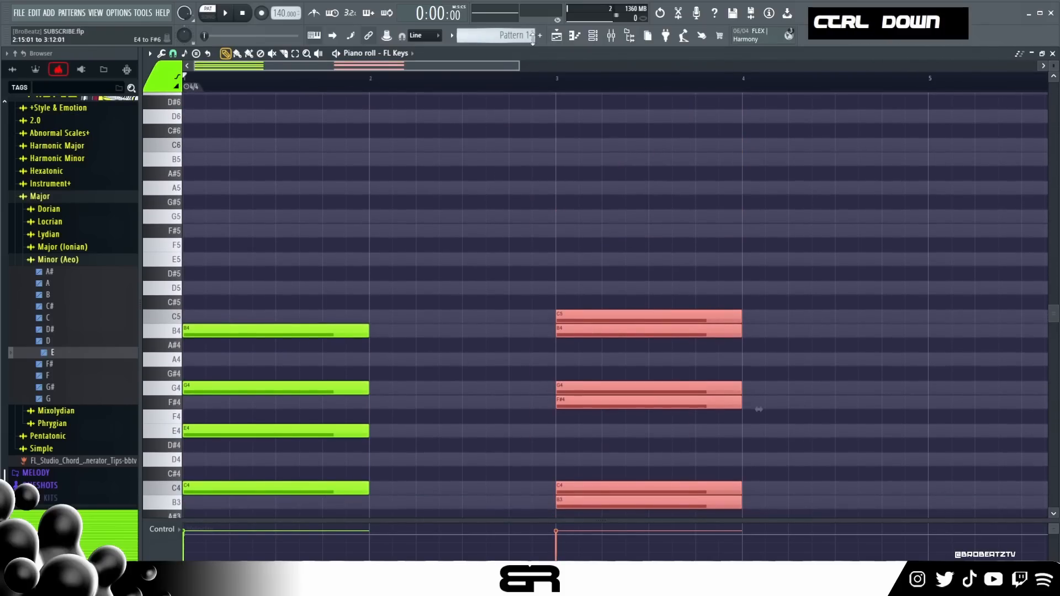
scroll(512, 142, "down", 1)
scroll(507, 265, "down", 1)
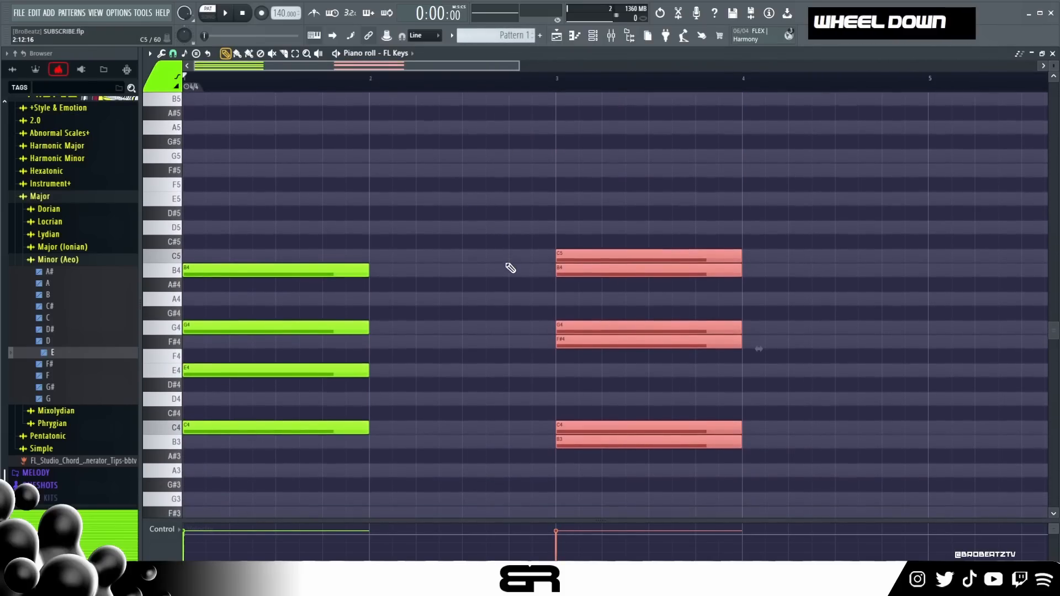
scroll(513, 273, "down", 1)
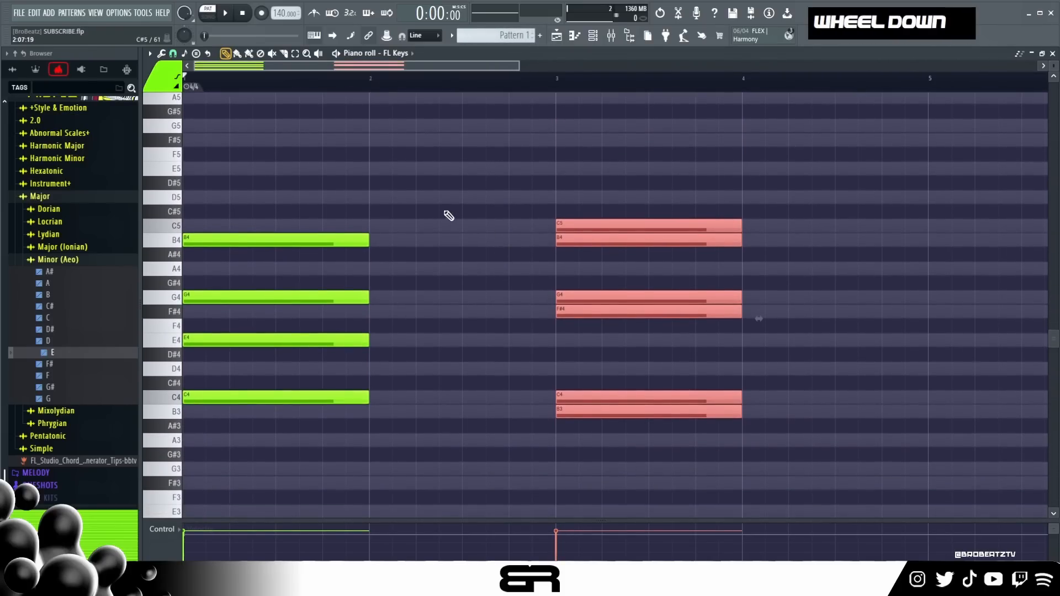
Compare the two chords by highlighting each one, the E4, G4 and B4 notes, and the C4 note alone in bar 1, then deselect
left_click_drag(490, 223, 669, 428)
left_click_drag(368, 207, 237, 411)
right_click(338, 331)
left_click(333, 339, "ctrl")
left_click(329, 297, "ctrl+shift")
left_click(326, 242, "ctrl+shift")
right_click(360, 351)
left_click_drag(308, 397, 297, 406)
right_click(333, 400)
left_click(332, 399, "ctrl")
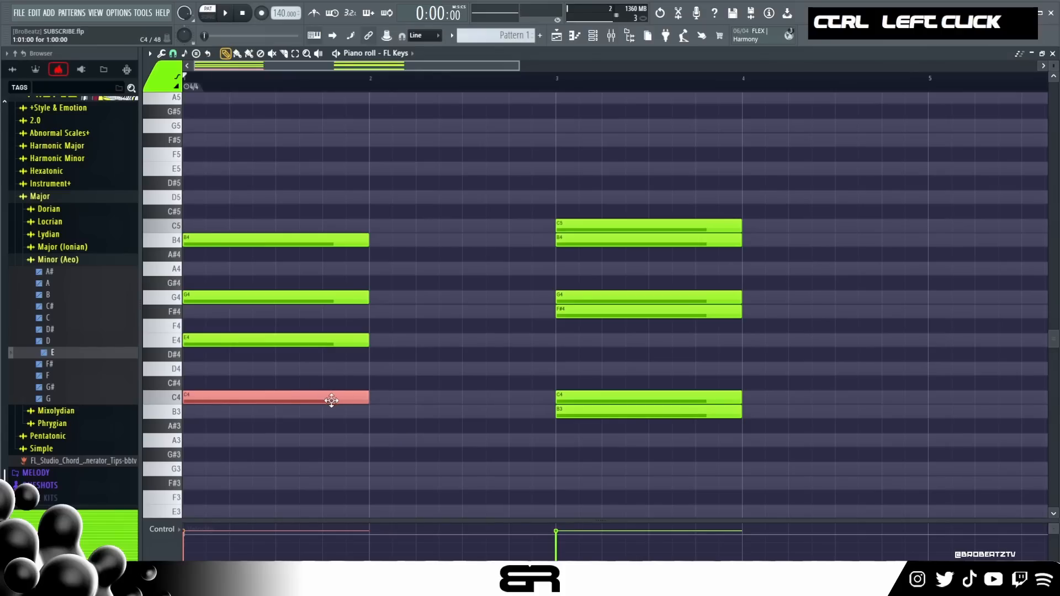
right_click(441, 394)
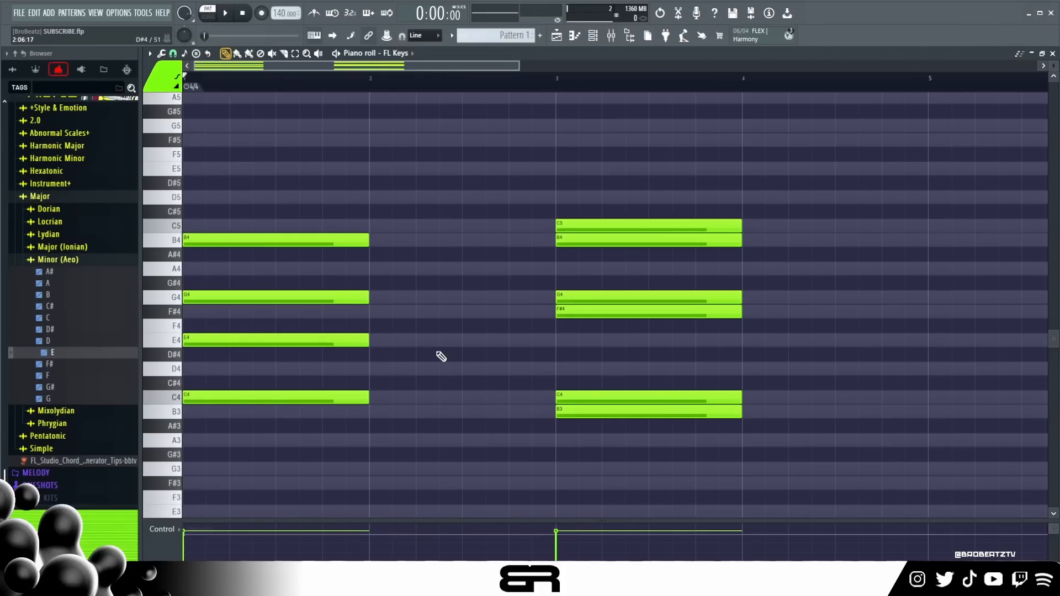
Highlight the notes of the bar 3 chord, including its low C4 and B3, then delete the whole chord
left_click_drag(521, 207, 641, 396)
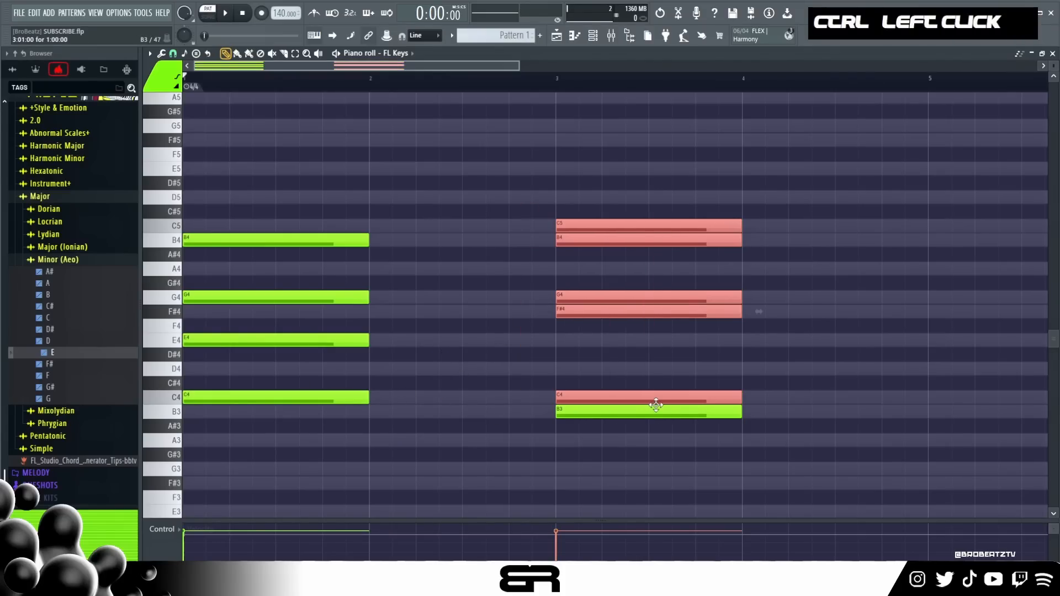
right_click(618, 453)
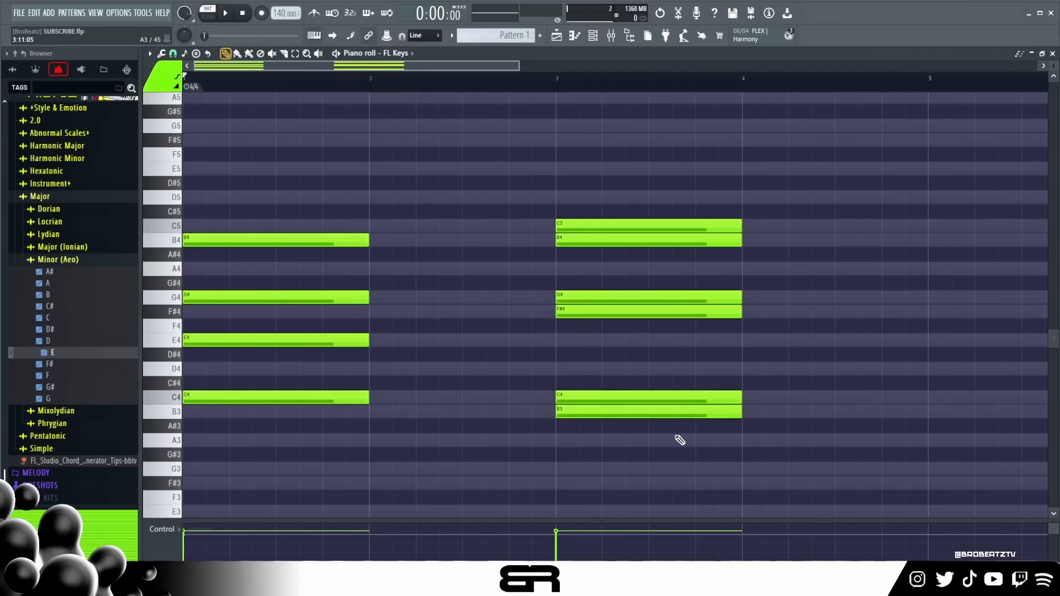
left_click_drag(669, 371, 618, 427)
left_click_drag(609, 407, 399, 408)
right_click(399, 408)
right_click(637, 454)
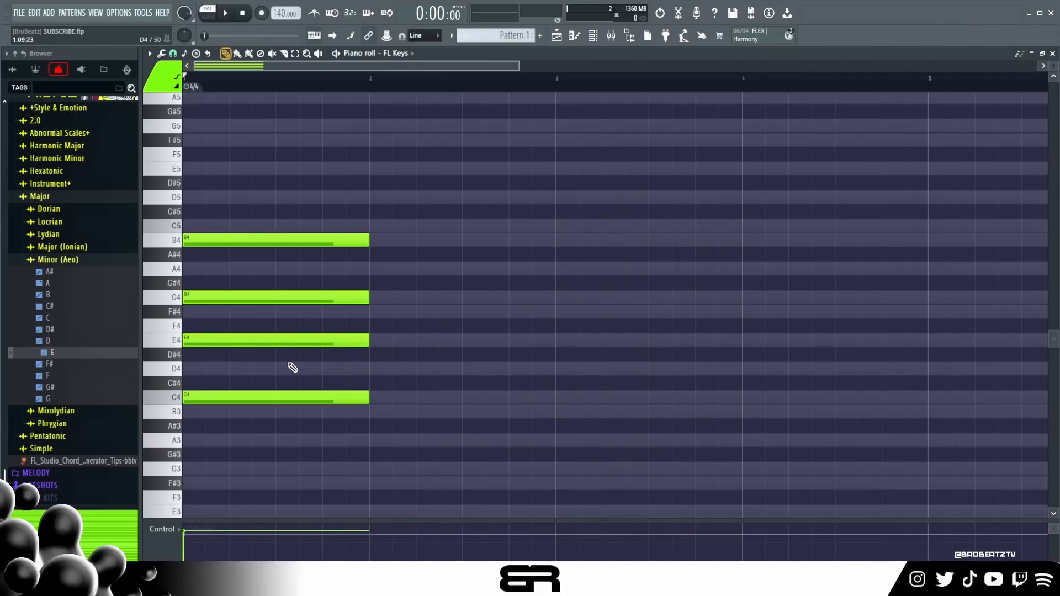
Lay out a bass line of two-bar notes: E4 at bar 1, a copy at bar 3, and C4 moved to bar 5
left_click_drag(239, 395, 968, 388)
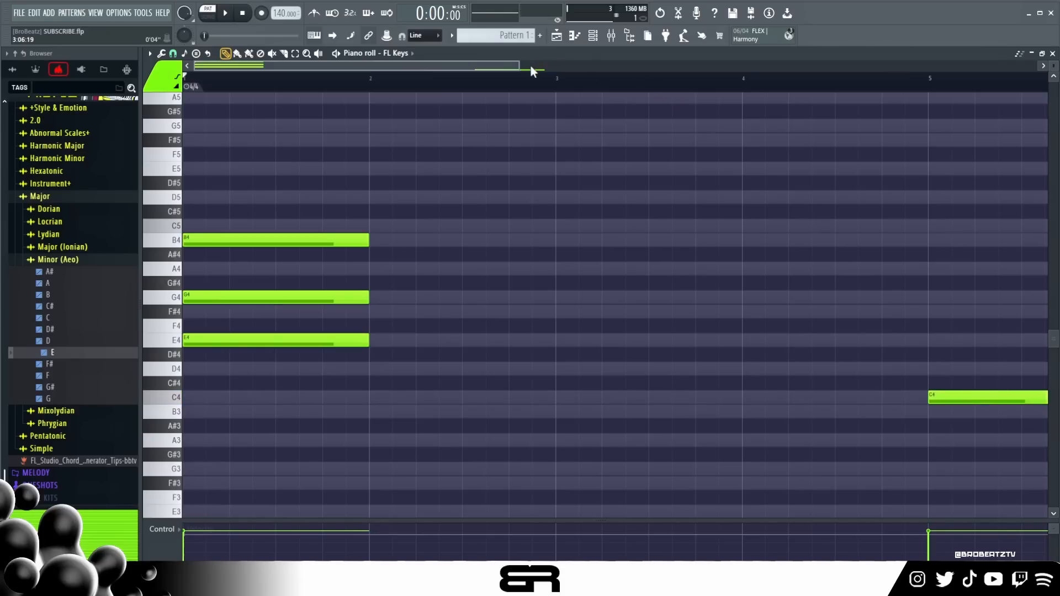
left_click_drag(531, 71, 638, 111)
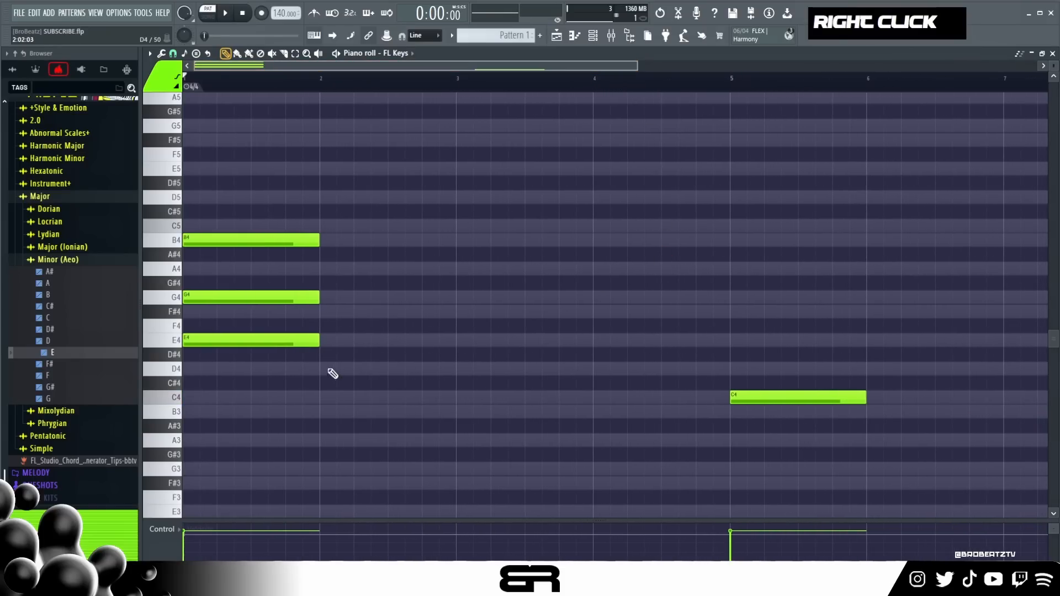
left_click_drag(325, 342, 452, 341)
left_click(434, 343, "ctrl")
right_click(476, 398)
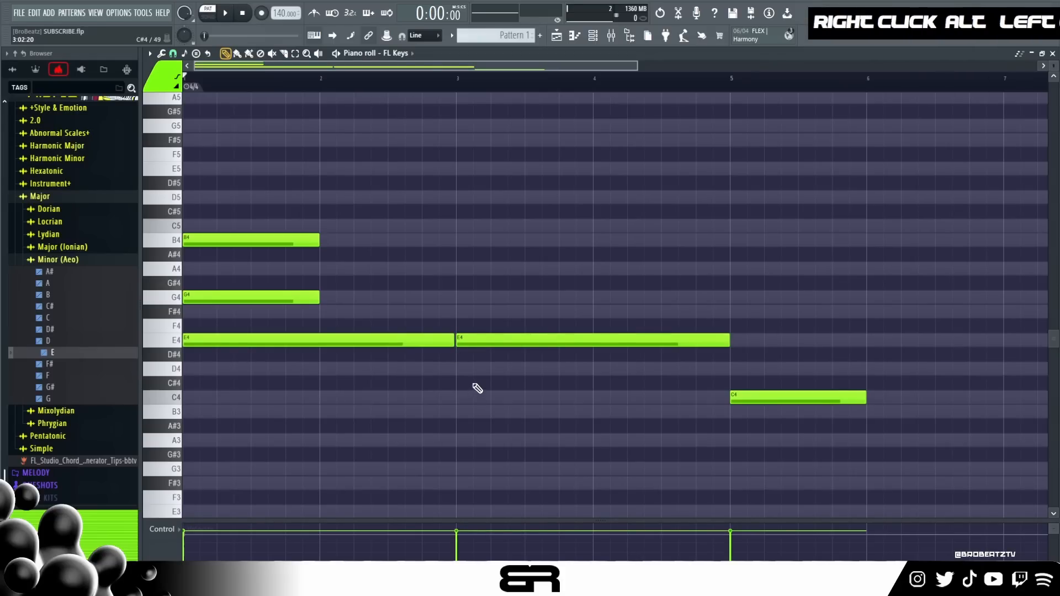
left_click_drag(863, 396, 1003, 398)
Open the channel rack to view its channels, then close it
scroll(328, 136, "up", 3)
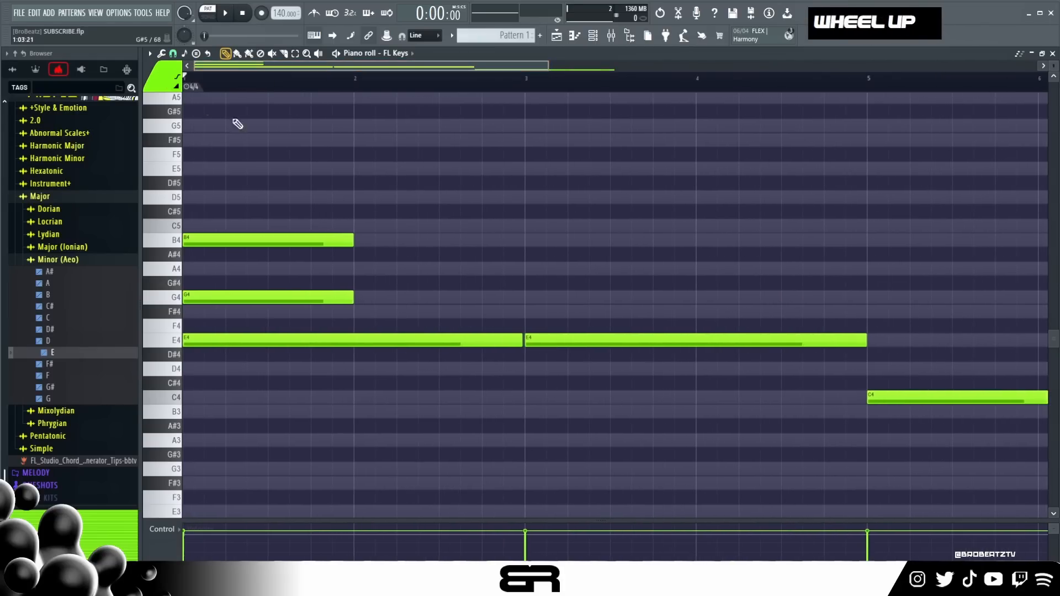
scroll(1052, 66, "up", 3)
scroll(625, 236, "up", 2)
right_click(601, 242)
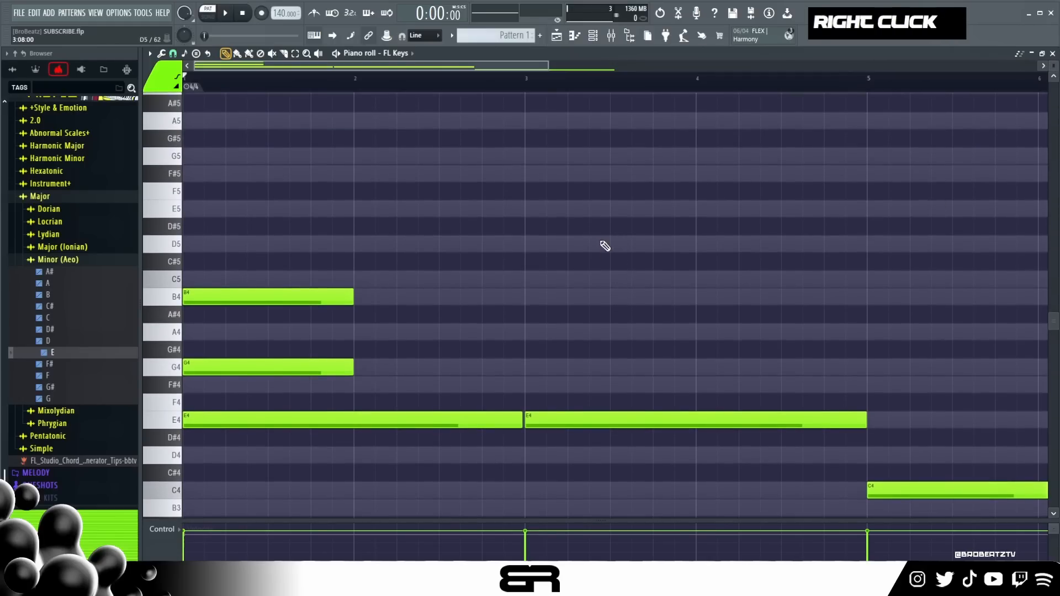
scroll(556, 258, "up", 2)
left_click(593, 34)
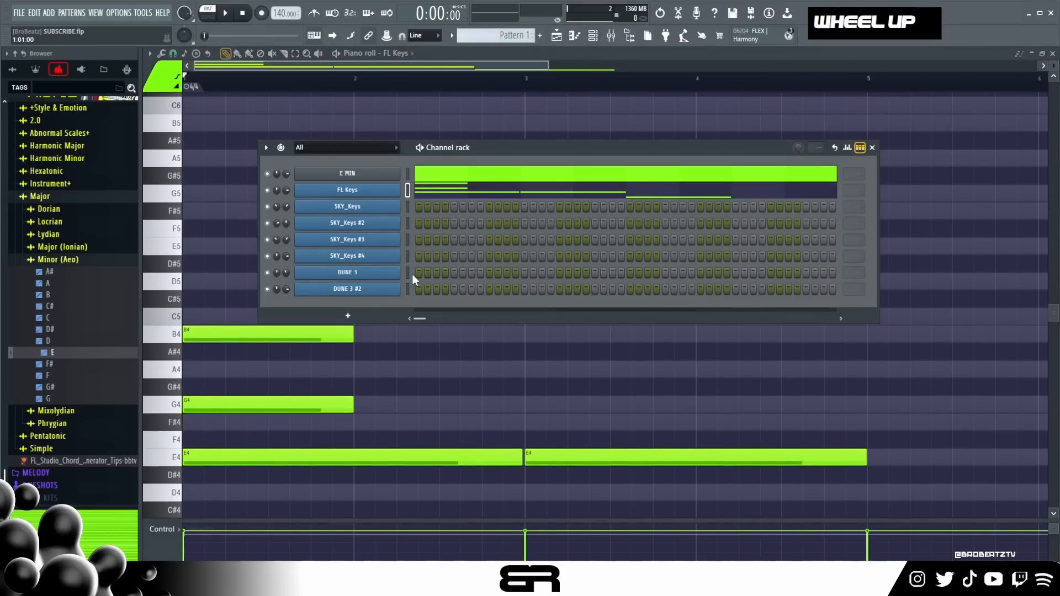
right_click(577, 329)
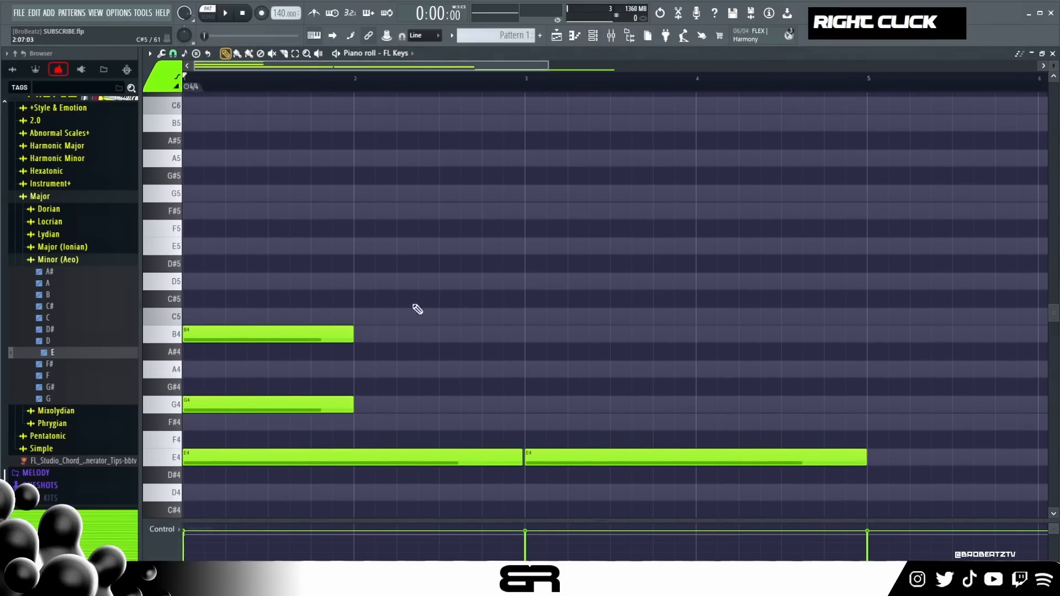
Delete the G4 and B4 notes from bar 1
right_click(250, 406)
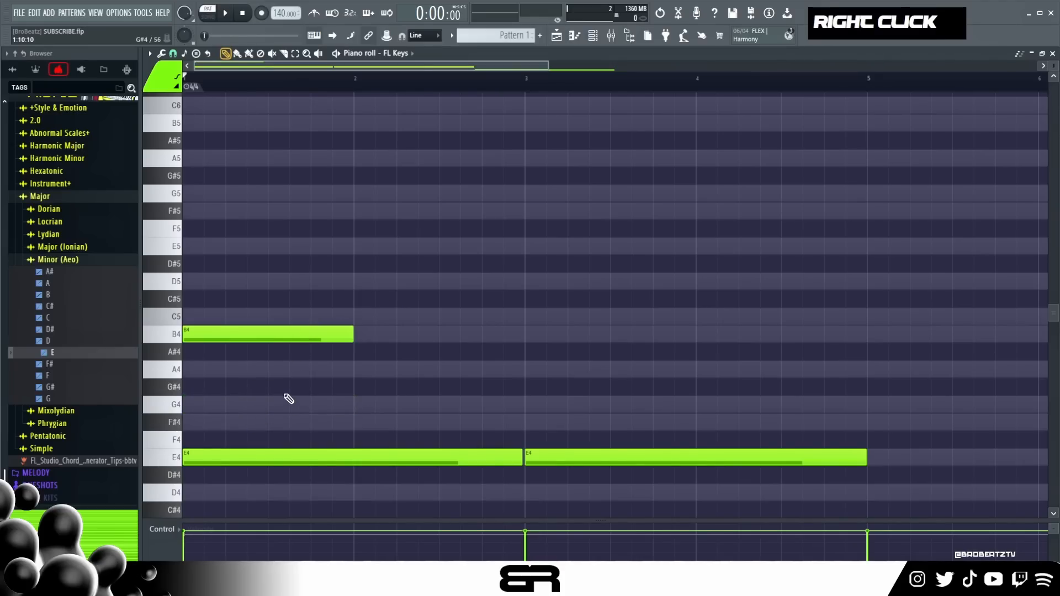
right_click(265, 338)
scroll(378, 406, "down", 2)
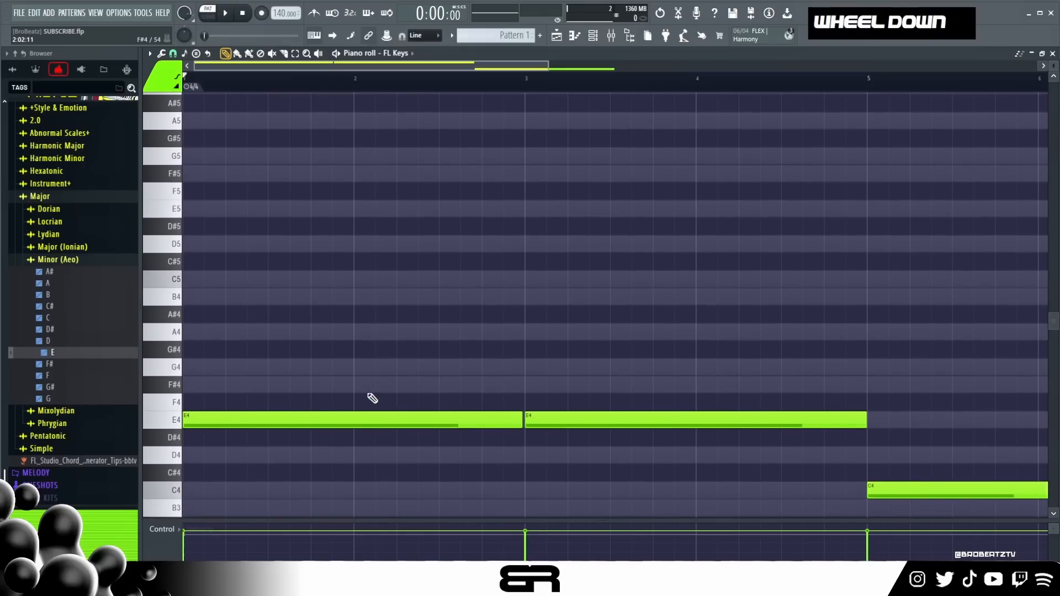
Copy the first E4 note up an octave to E5, then transpose all notes down an octave and briefly play them
left_click(276, 424, "ctrl")
mouse_move(245, 418)
left_mouse_down()
mouse_move(307, 425)
mouse_move(223, 419)
left_mouse_up()
key("ctrl+Up")
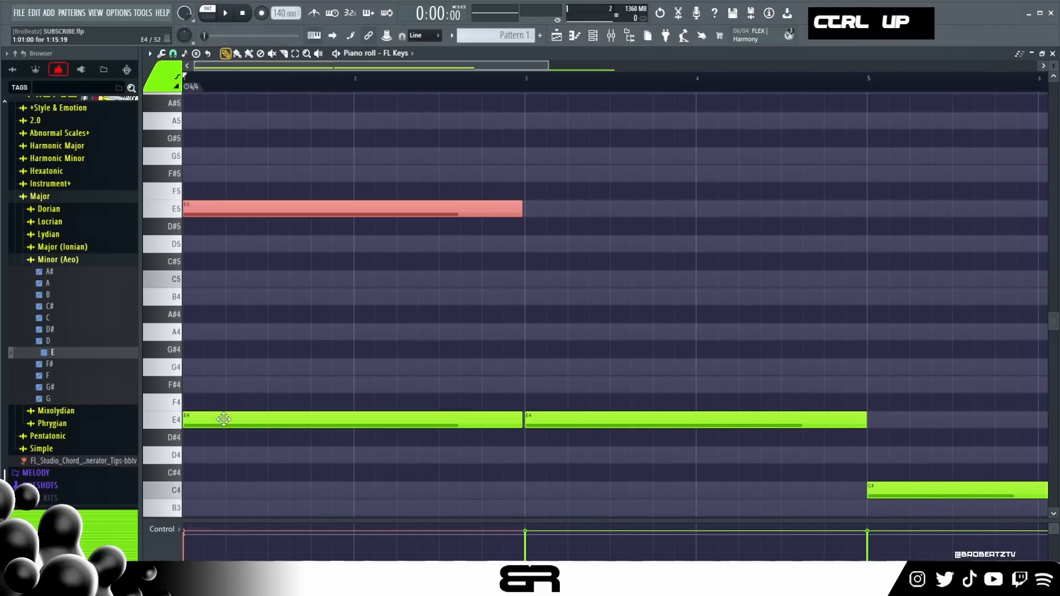
key("ctrl+a")
key("ctrl+Down")
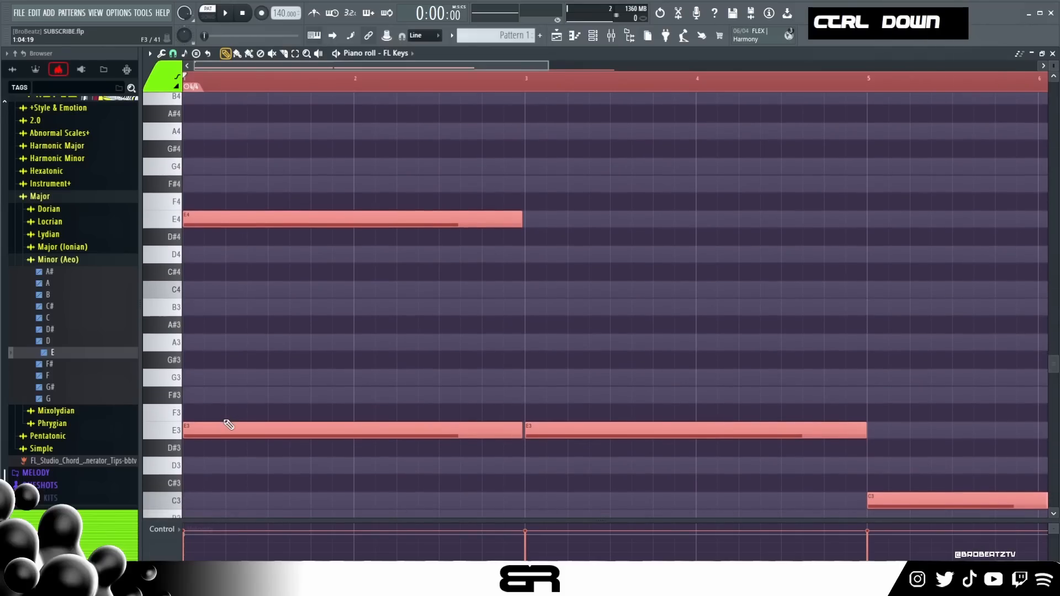
key("space")
key("space")
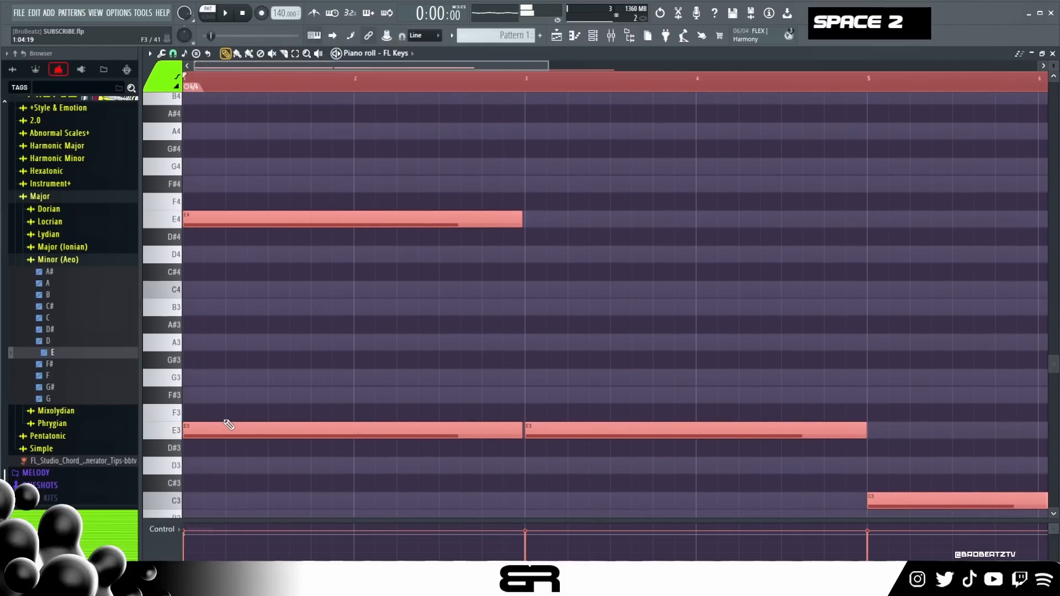
Add two-bar G3 and B3 notes at bar 1 and raise both two octaves to G5 and B5
scroll(331, 320, "up", 4)
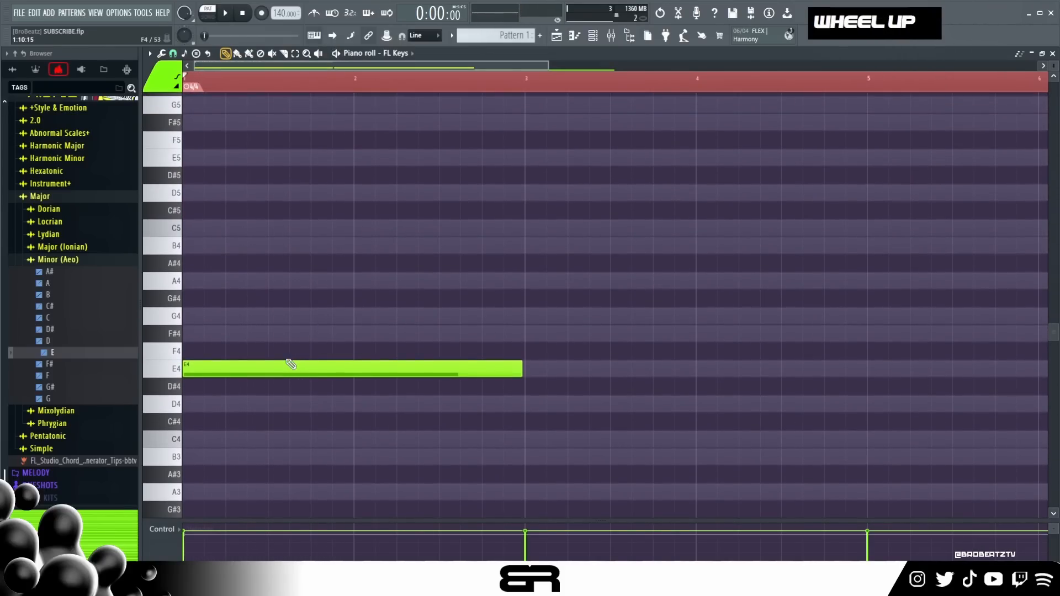
scroll(289, 364, "down", 3)
mouse_move(236, 433)
left_mouse_down()
mouse_move(231, 471)
mouse_move(220, 339)
mouse_move(243, 421)
left_mouse_up()
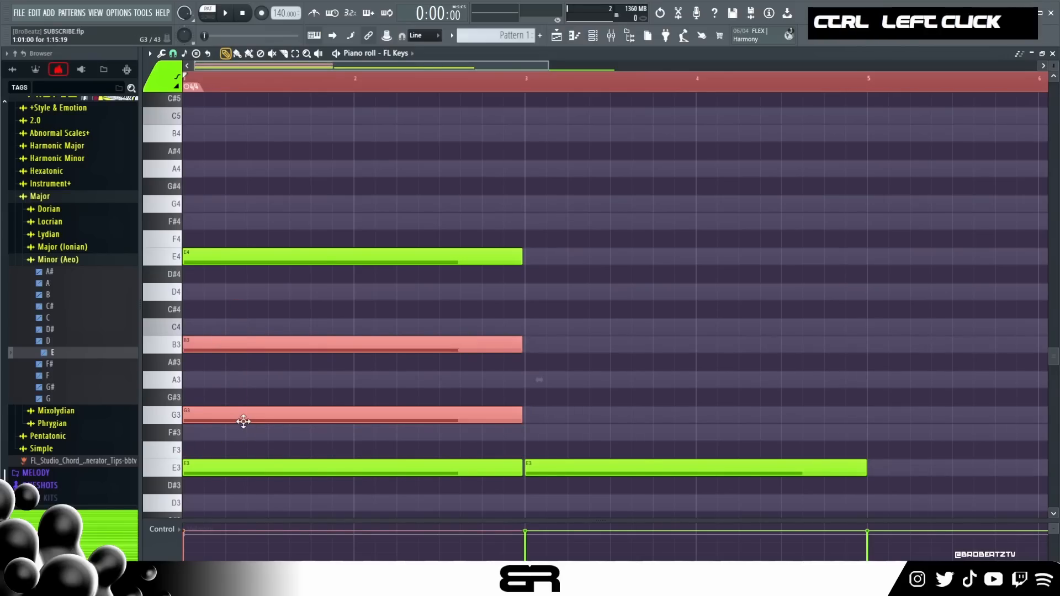
key("ctrl+Up")
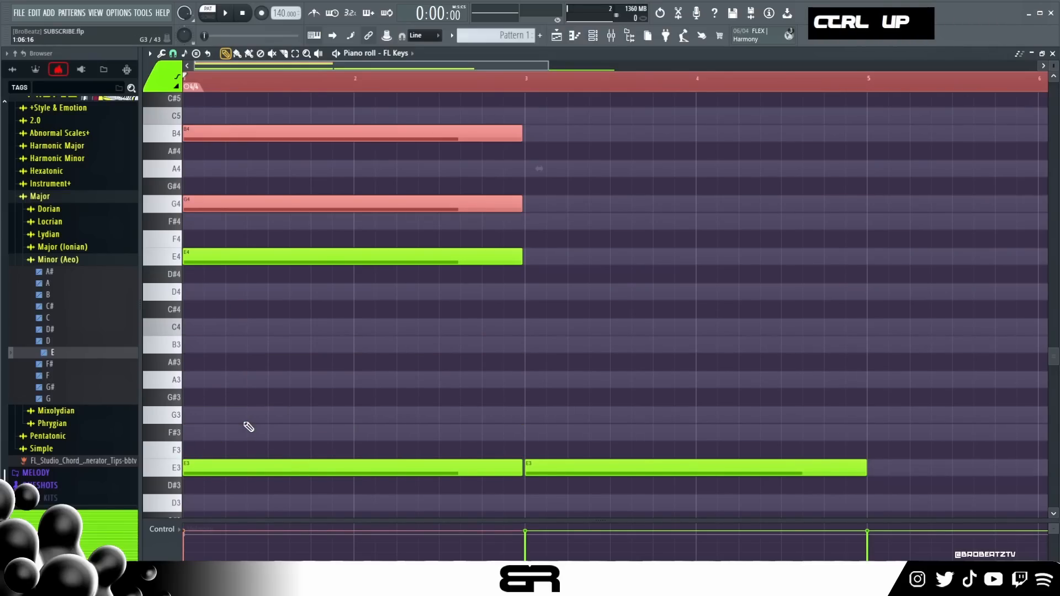
key("ctrl+Up")
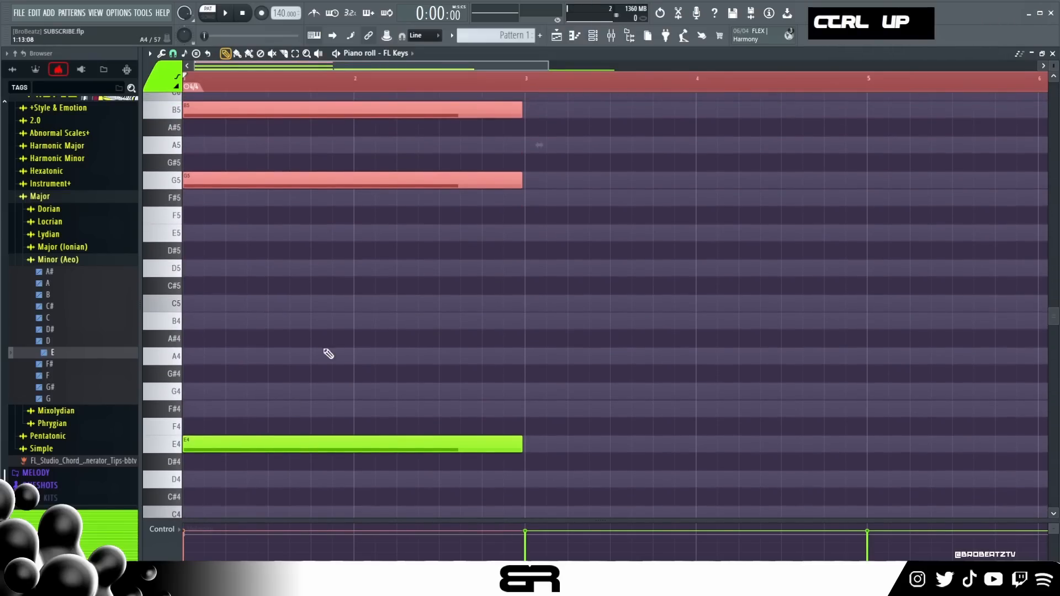
right_click(358, 319)
Duplicate the E4 note at bar 1 and raise the copy seven semitones to B4
scroll(290, 428, "down", 4)
left_click_drag(234, 194, 446, 474)
right_click(295, 321)
scroll(296, 322, "up", 2)
left_click(260, 301, "ctrl")
left_click_drag(244, 294, 211, 291)
key("shift+Up")
key("shift+Up")
key("shift+Up")
key("shift+Up")
key("shift+Up")
key("shift+Up")
key("shift+Up")
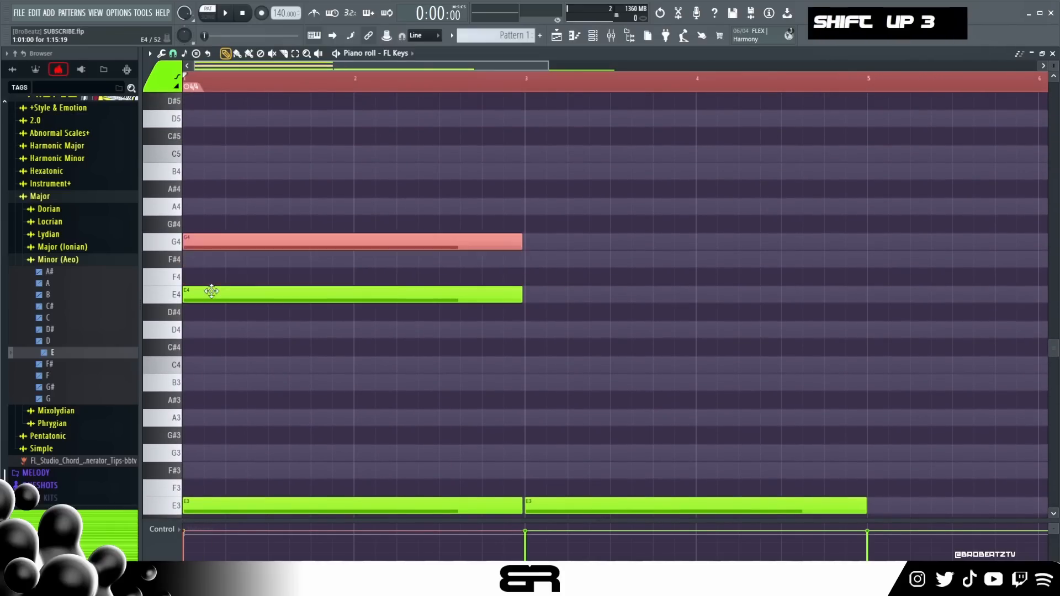
Duplicate the B4 note and raise the copy seven semitones to F#5
left_click_drag(205, 172, 192, 185)
key("shift+Up")
key("shift+Up")
key("shift+Up")
key("shift+Up")
key("shift+Up")
key("shift+Up")
key("shift+Up")
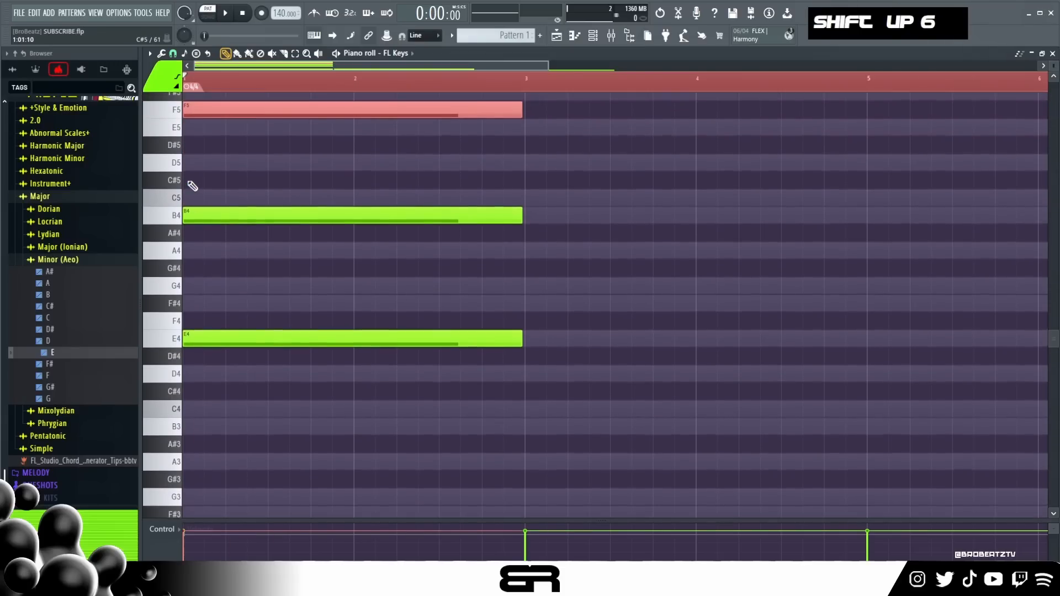
Reduce the note row height to examine the full stacked chord from E3 to B5, and clear the note selection
scroll(409, 227, "up", 3)
scroll(409, 226, "up", 1)
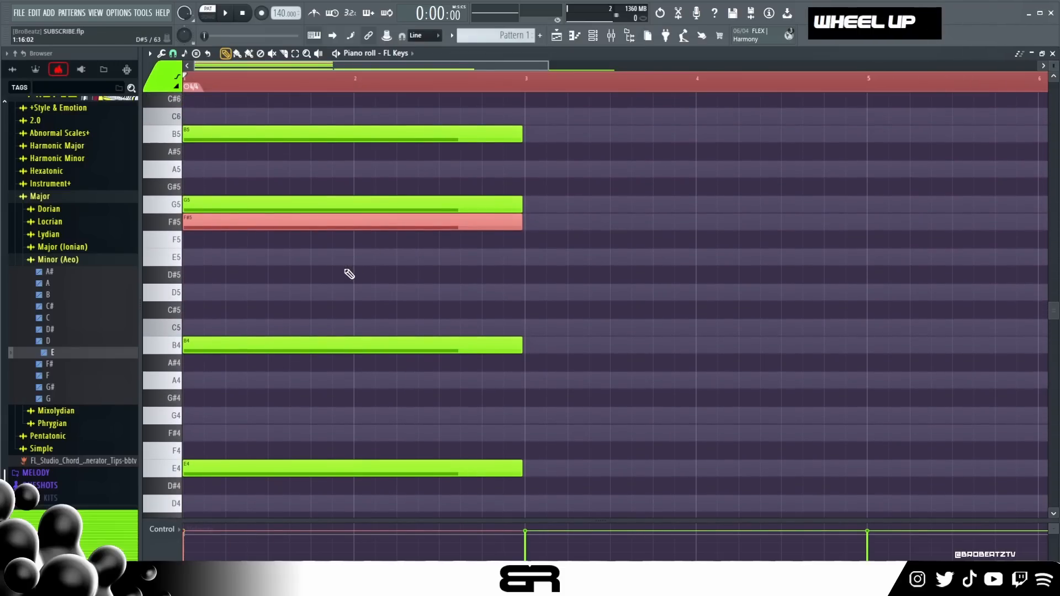
scroll(751, 204, "down", 5)
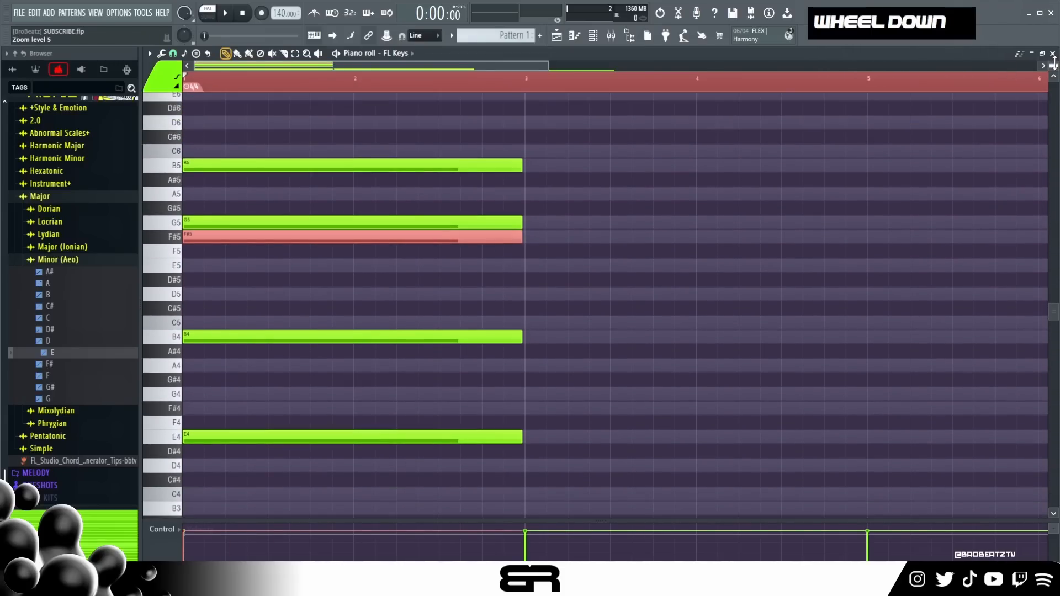
scroll(732, 230, "down", 9)
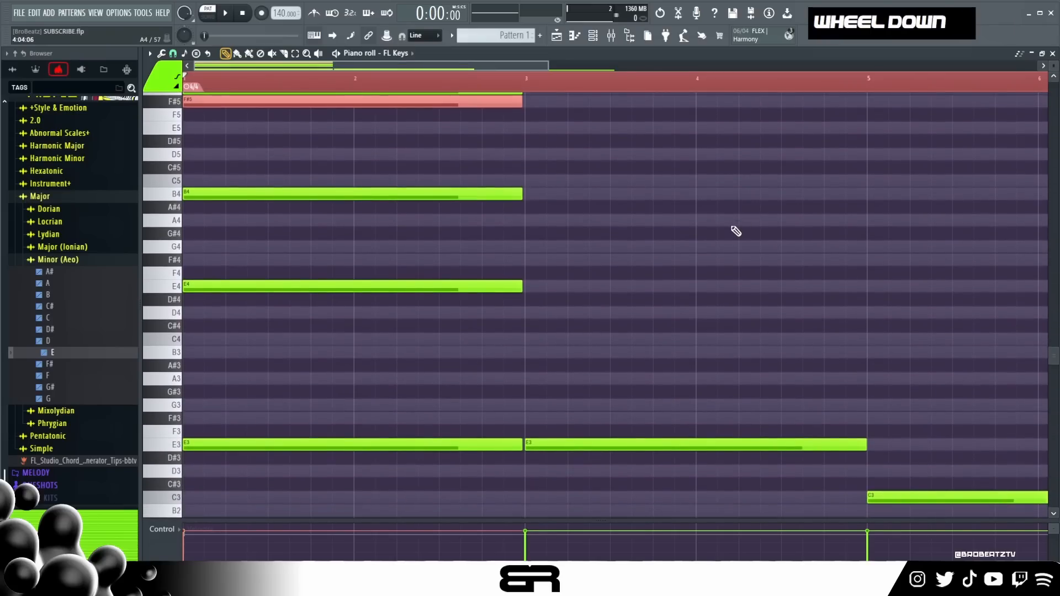
scroll(953, 104, "up", 5)
left_click_drag(1053, 66, 1053, 59)
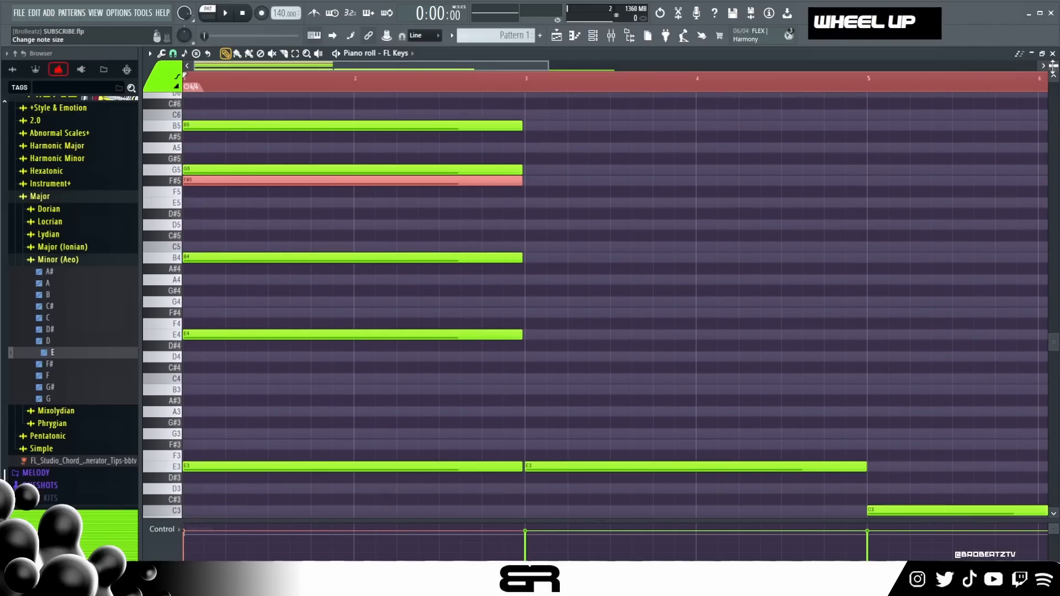
scroll(776, 227, "up", 1)
right_click(532, 272)
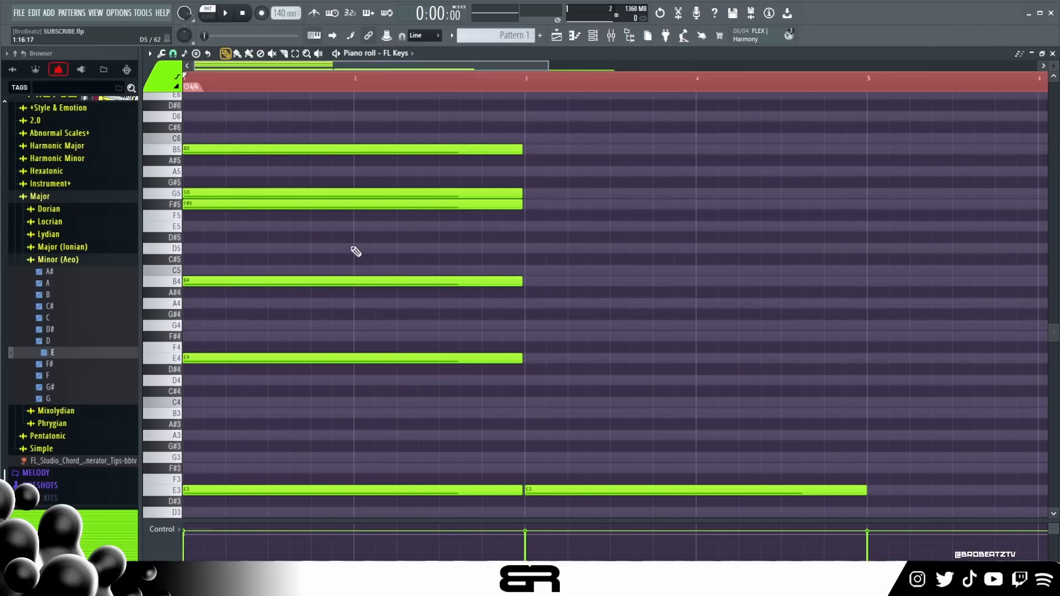
Stagger the first chord's upper notes, starting B4 at step 3, F#5 at step 5, B5 at step 7 and G5 at step 9
left_click_drag(315, 138, 303, 247, "ctrl")
key("shift+Right")
left_click_drag(299, 146, 291, 191, "ctrl")
key("shift+Right")
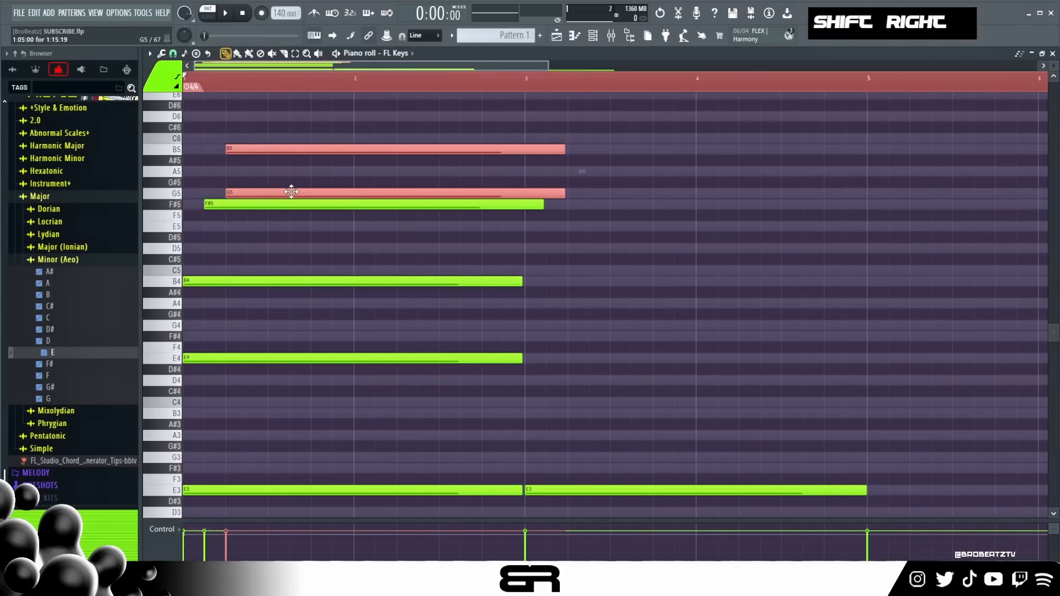
left_click_drag(213, 282, 233, 281)
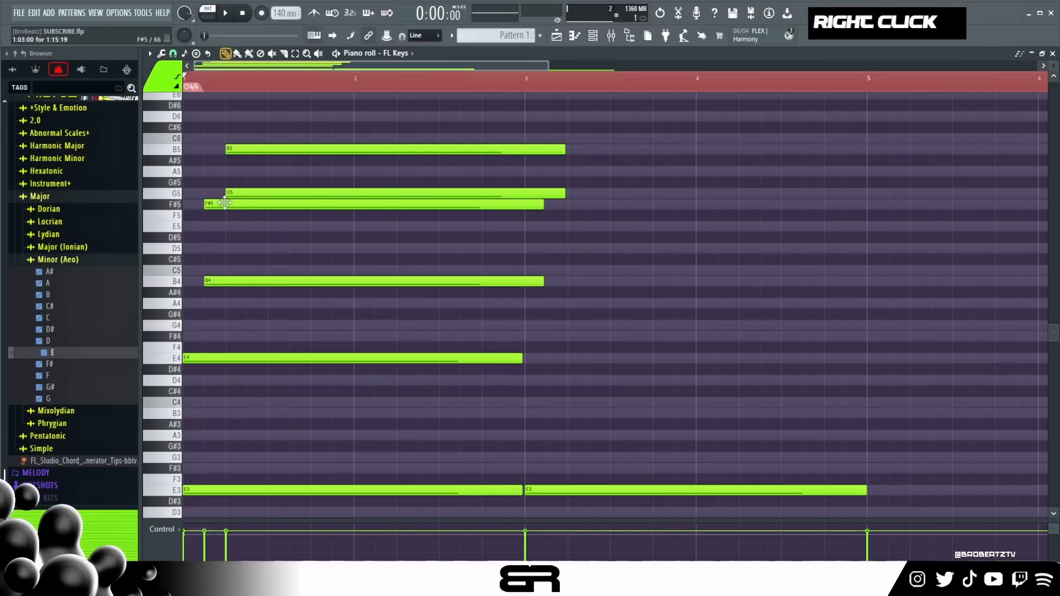
left_click_drag(225, 204, 284, 191)
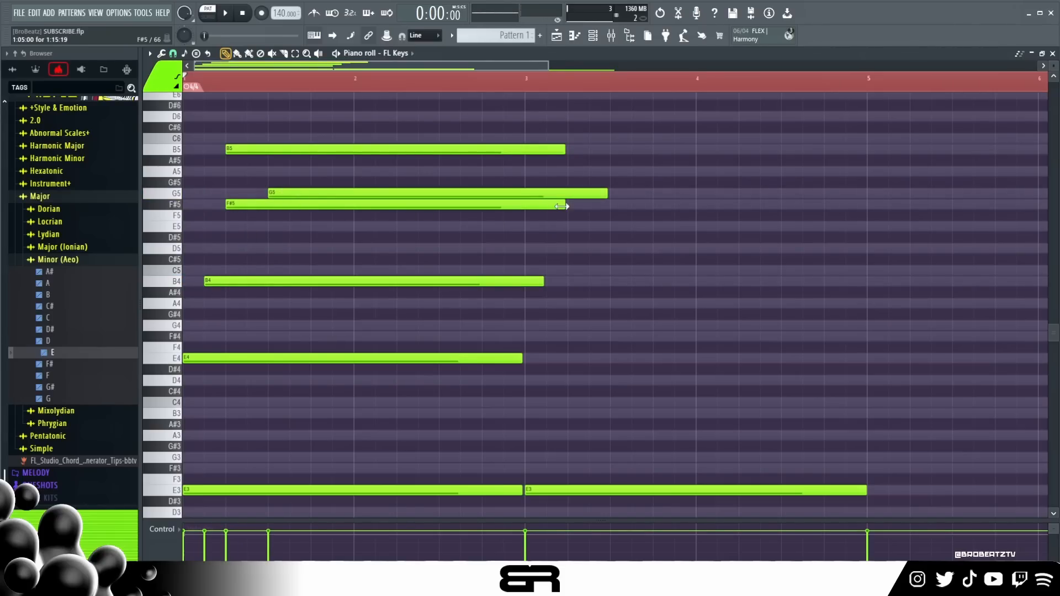
left_click_drag(242, 151, 264, 151)
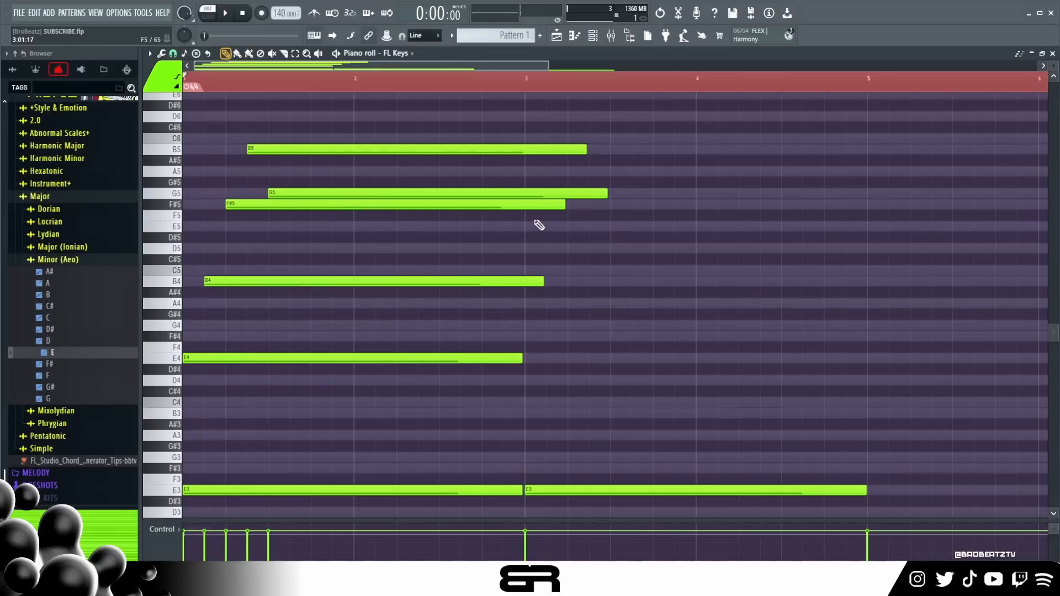
Split F#5 into a short note and a second F#5 from step 11 to bar 3, and trim G5 and B5 to bar 3
left_click_drag(565, 206, 286, 206)
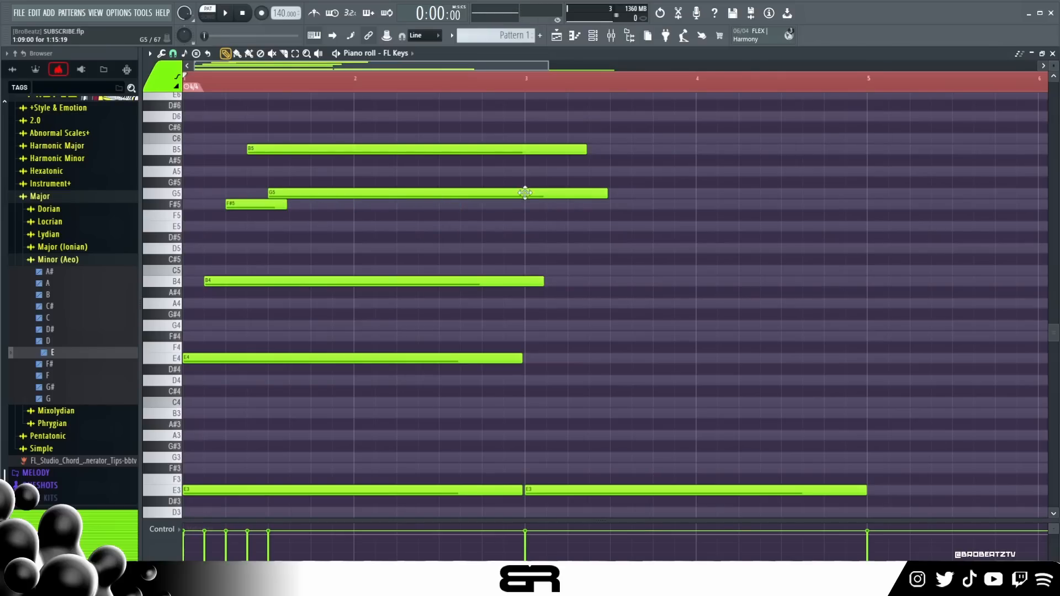
left_click(293, 207)
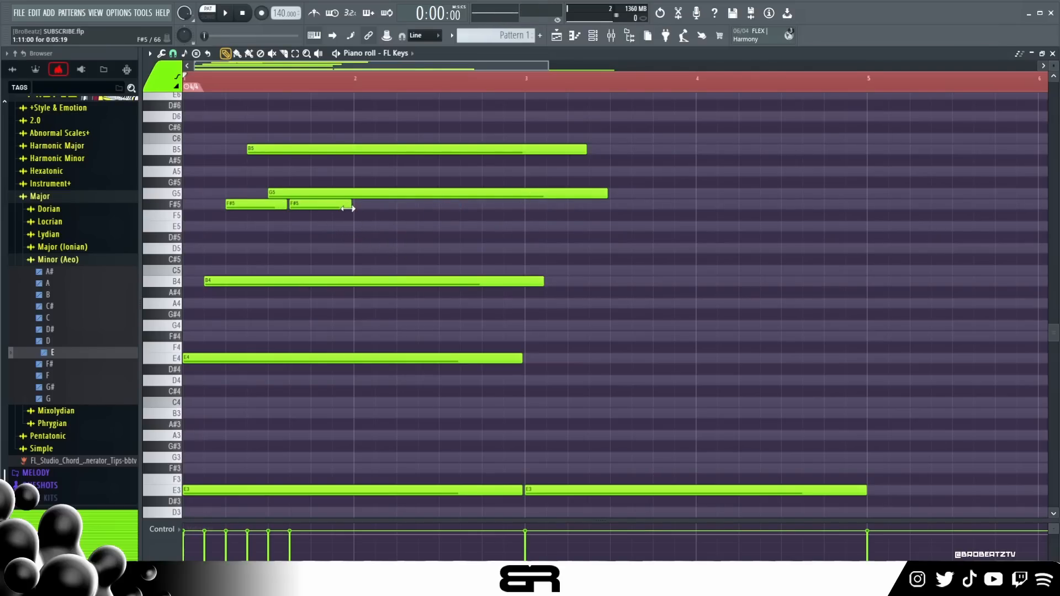
left_click_drag(348, 208, 513, 227)
left_click_drag(593, 196, 522, 197)
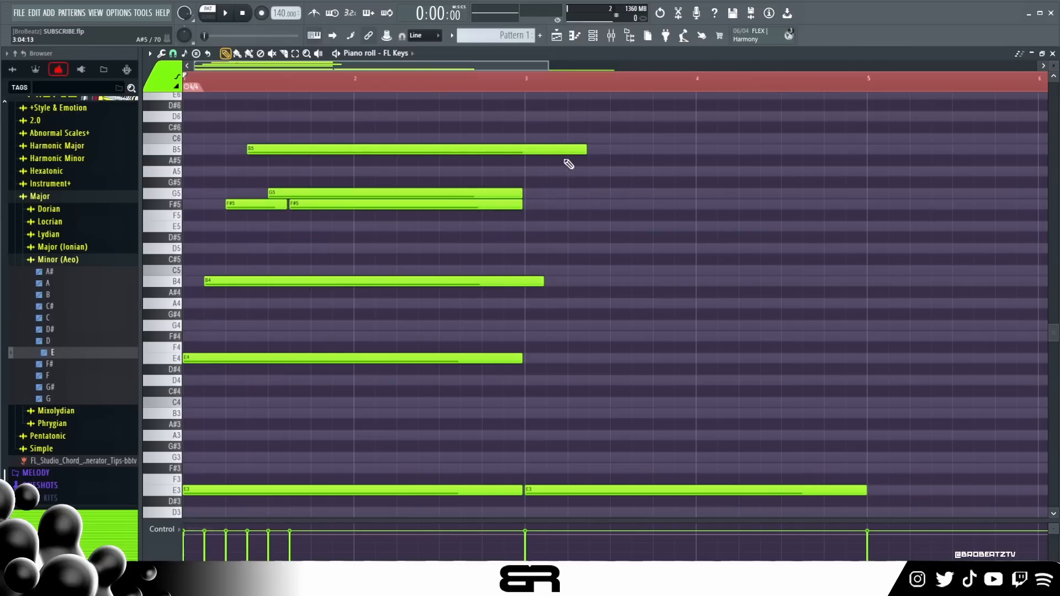
left_click_drag(584, 150, 520, 158)
Shorten the B4 note to end at step 13, add a second B4 from there to bar 3, and play the chord
left_click_drag(545, 282, 313, 287)
left_click(314, 286)
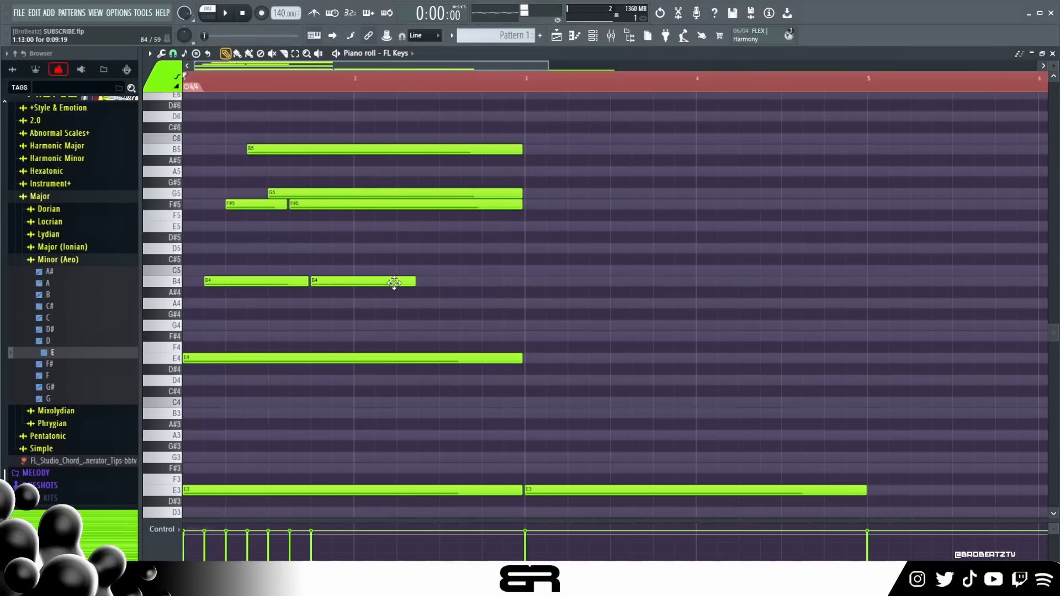
left_click(364, 281, "ctrl+shift")
left_click(301, 281, "ctrl+shift")
left_click(342, 357, "ctrl+shift")
right_click(408, 340)
left_click_drag(418, 282, 523, 293)
key("space")
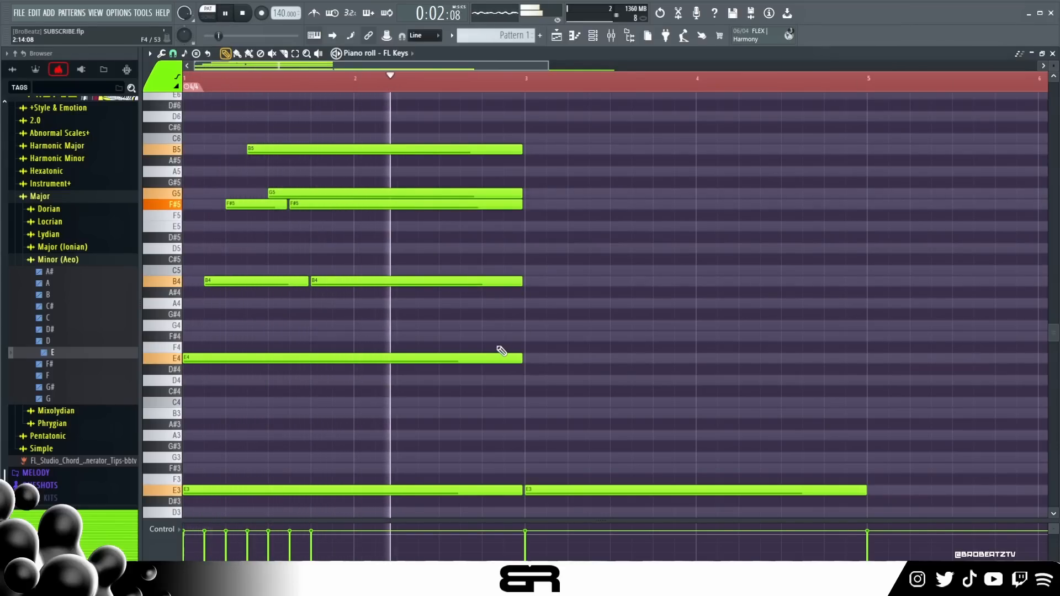
key("space")
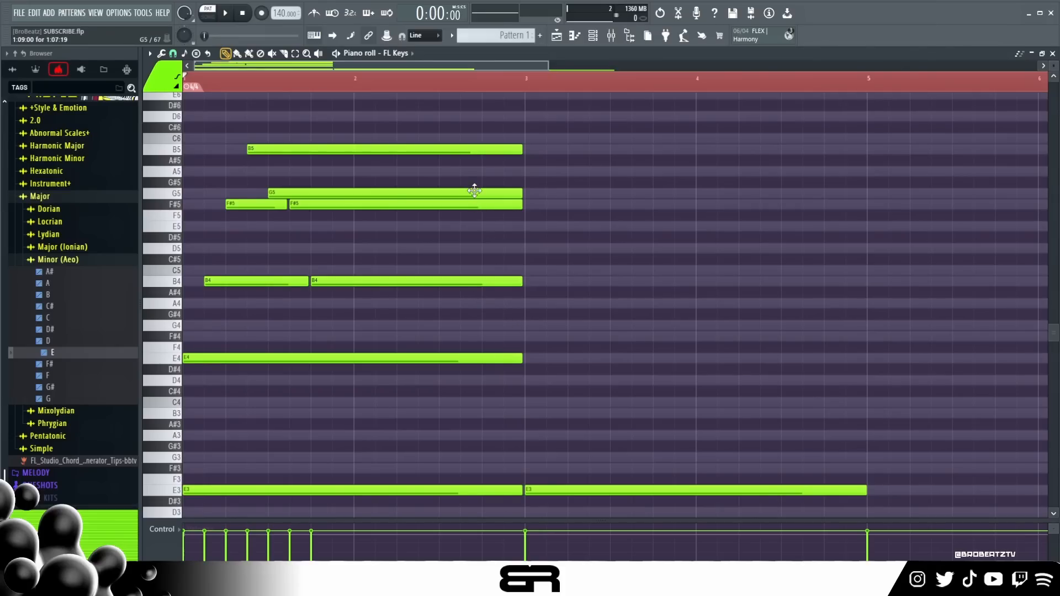
Duplicate the staggered chord notes above the bass to bar 3, and copy both chords to bars 5 and 7
left_click_drag(555, 133, 216, 398)
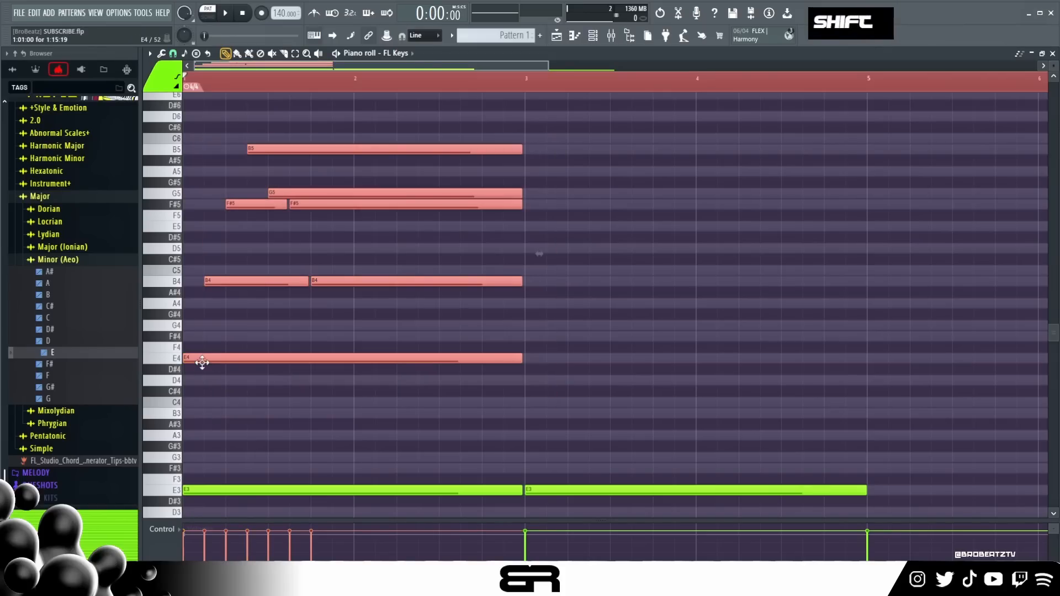
left_click_drag(202, 363, 551, 369)
left_click_drag(850, 419, 221, 132)
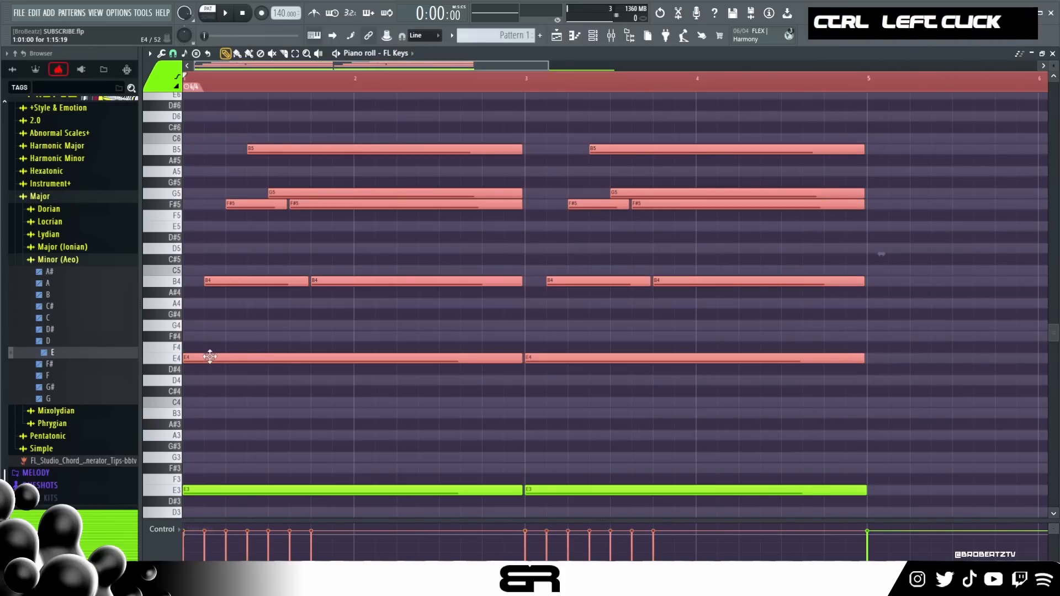
left_click_drag(206, 356, 897, 355)
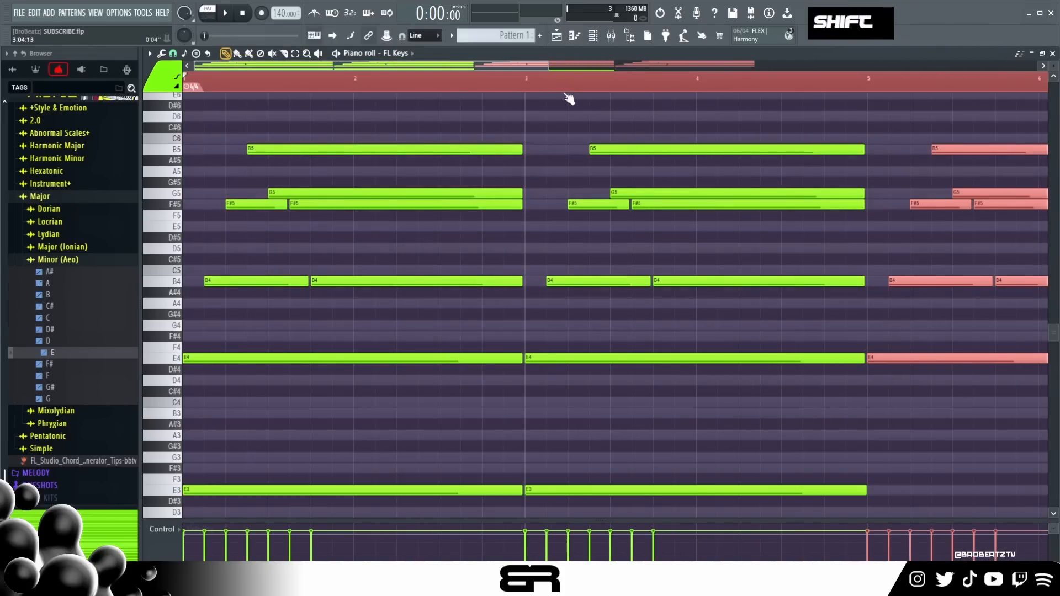
Lower the E4 notes at bars 5 and 7 four semitones to C4 and delete the C3 bass note at bar 5
scroll(568, 99, "down", 2)
scroll(781, 319, "down", 3)
left_click(932, 321, "ctrl")
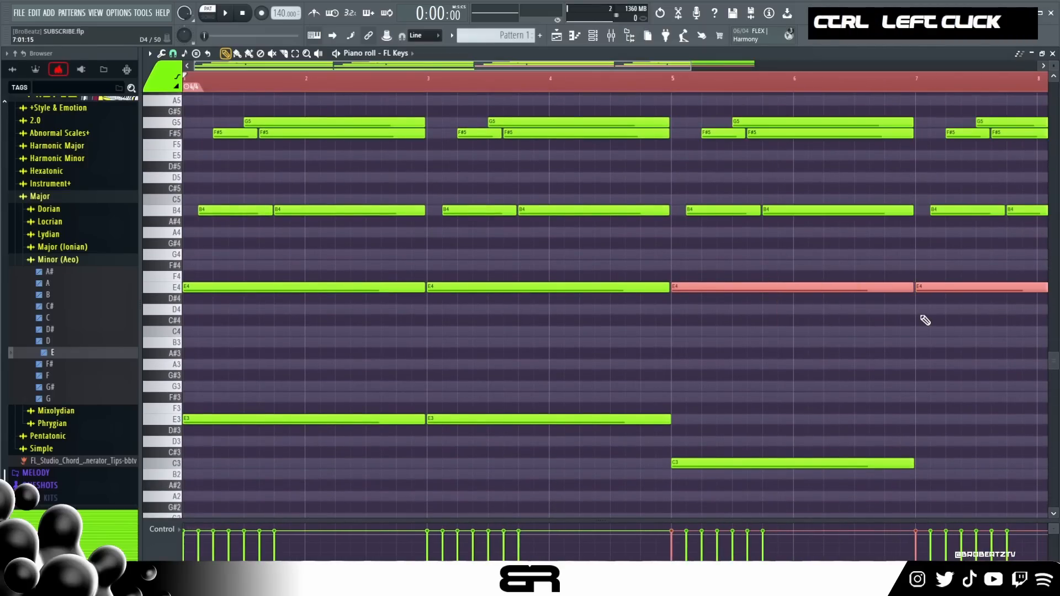
key("shift+Down")
key("shift+Down")
key("shift+Down")
key("shift+Down")
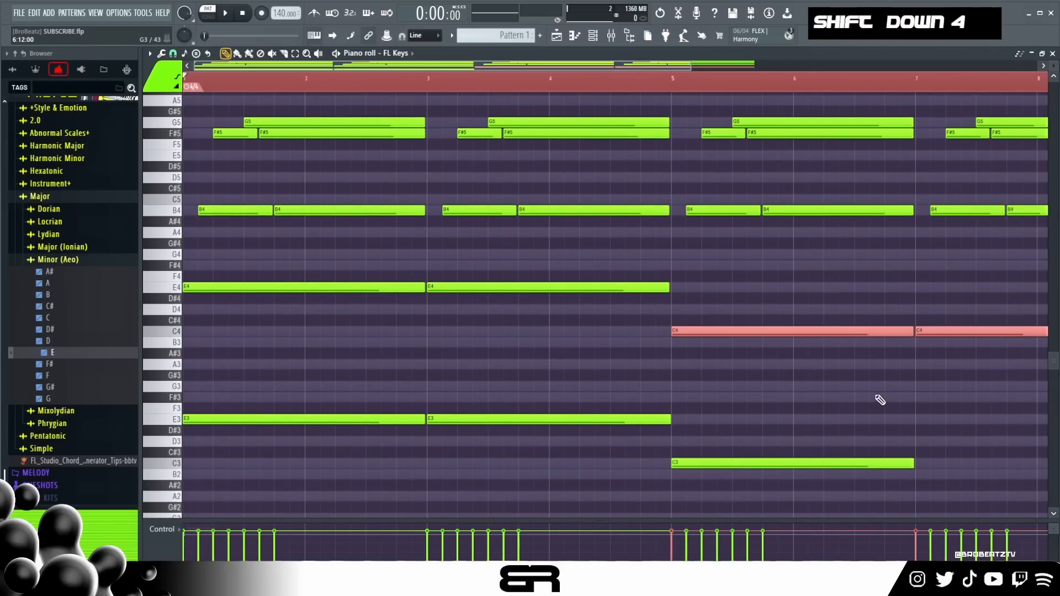
right_click(847, 463)
left_click_drag(795, 285, 971, 366)
left_click_drag(791, 326, 781, 326)
key("ctrl+Down")
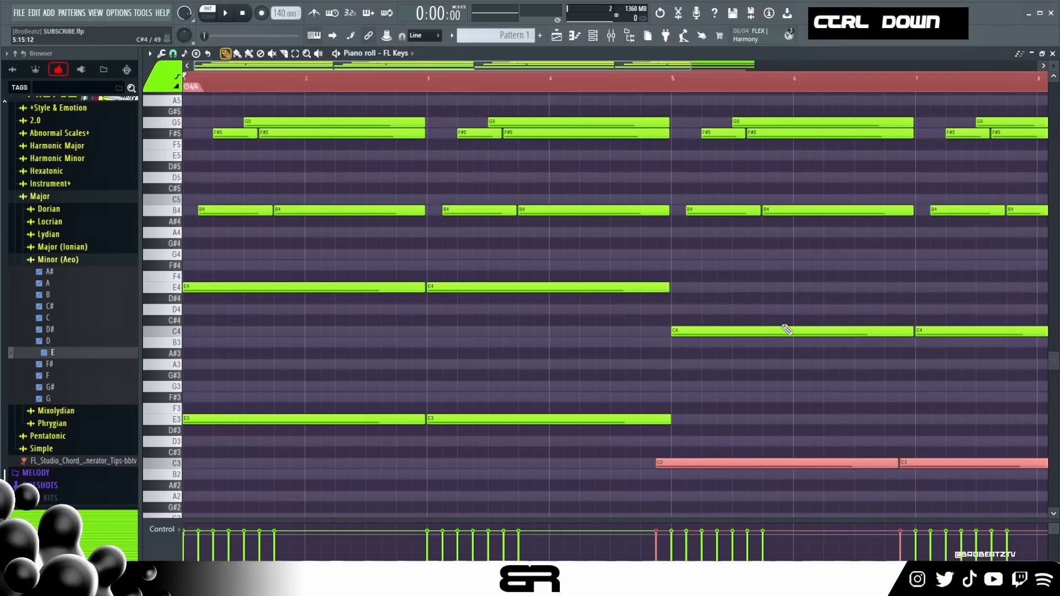
key("ctrl+Right")
key("ctrl+Left")
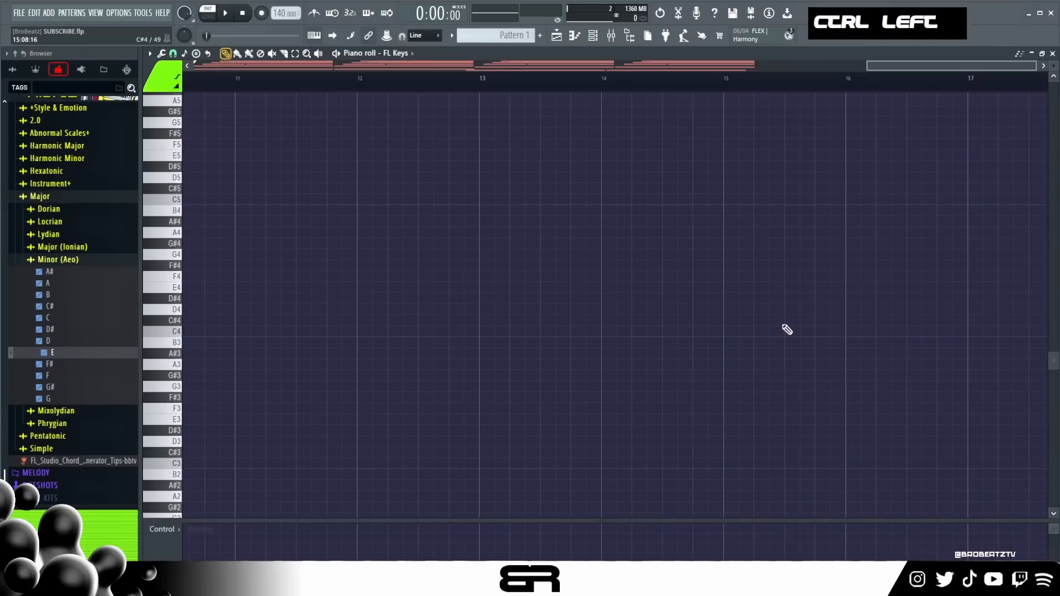
left_click_drag(913, 64, 316, 113)
key("ctrl+z")
right_click(560, 375, "ctrl")
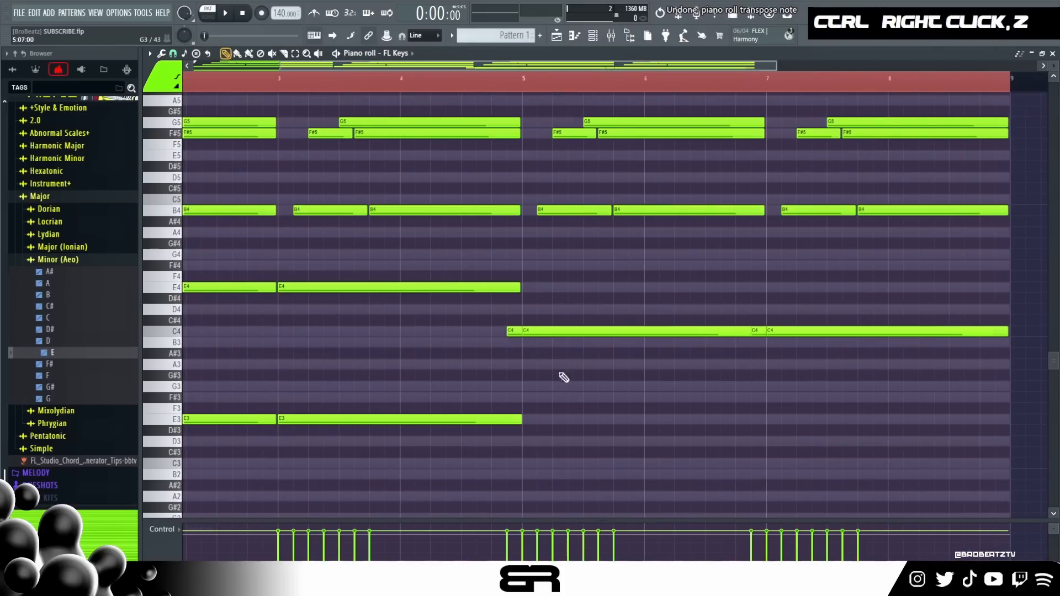
right_click(514, 331)
right_click(759, 330)
Duplicate the two C4 notes at bars 5 and 7 one octave down to C3
left_click(712, 326, "ctrl")
left_click_drag(616, 332, 618, 465)
right_click(622, 438)
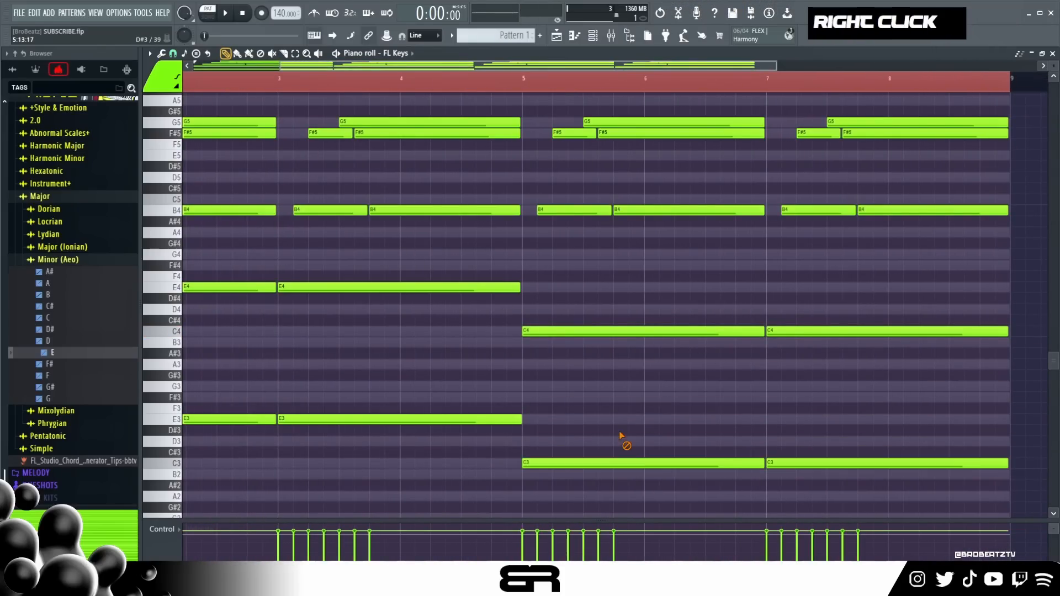
right_click(610, 418, "ctrl")
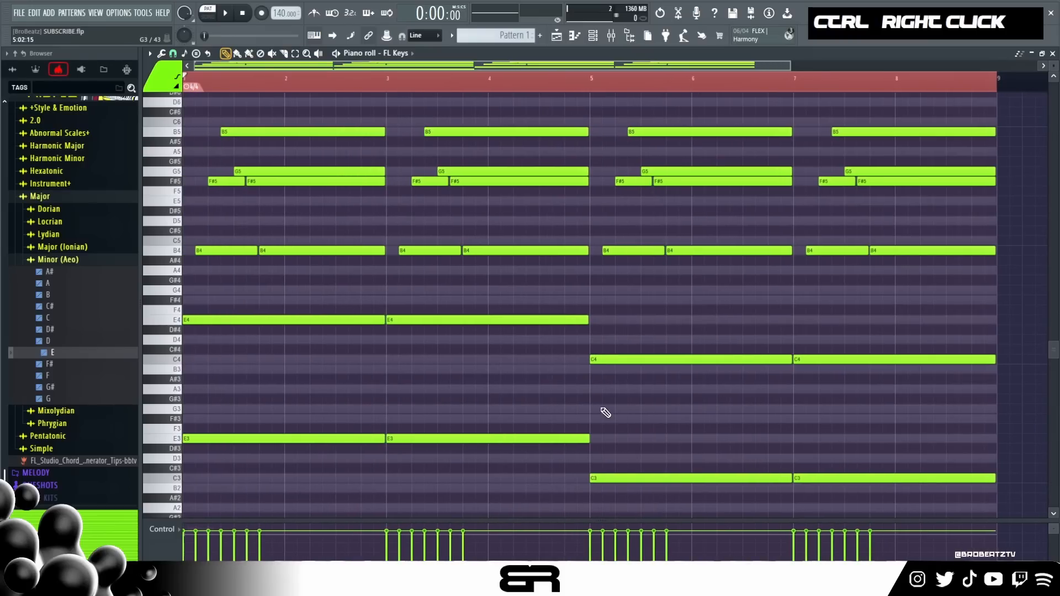
Clear the time selection and play back the eight-bar progression
double_click(282, 88)
key("space")
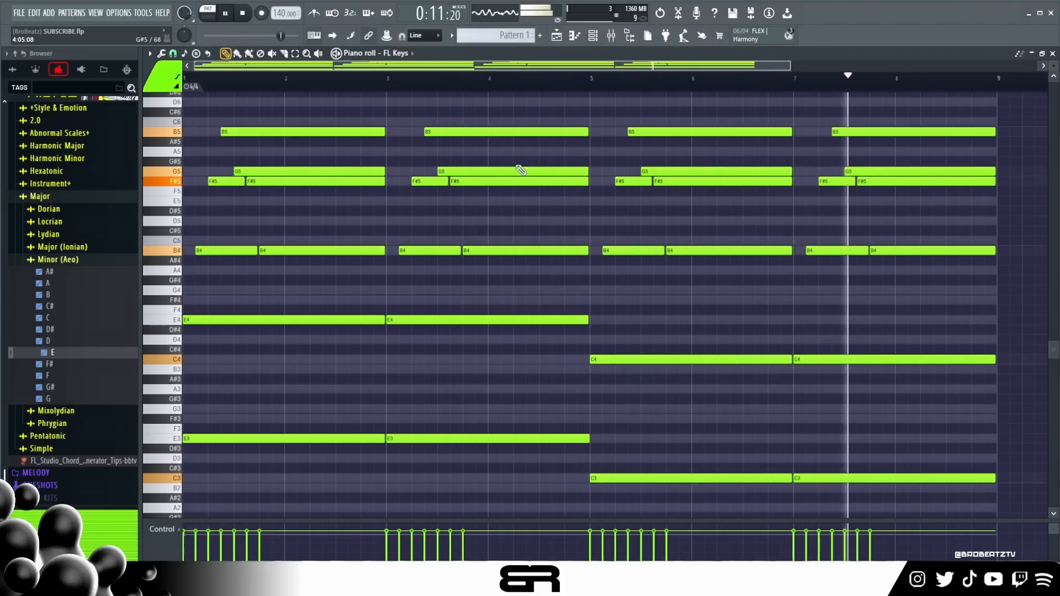
scroll(1049, 65, "down", 2)
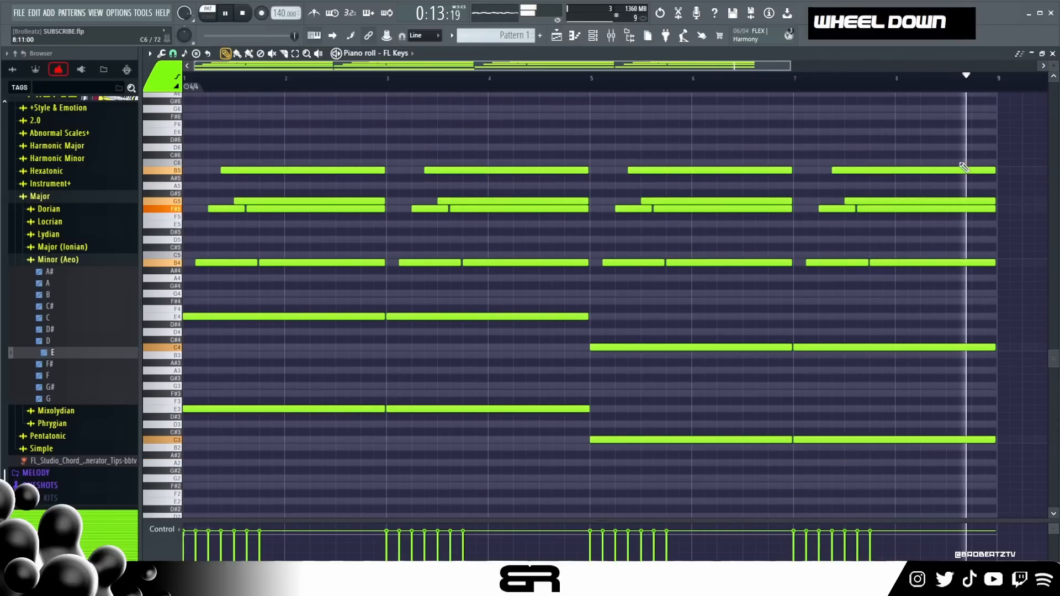
key("space")
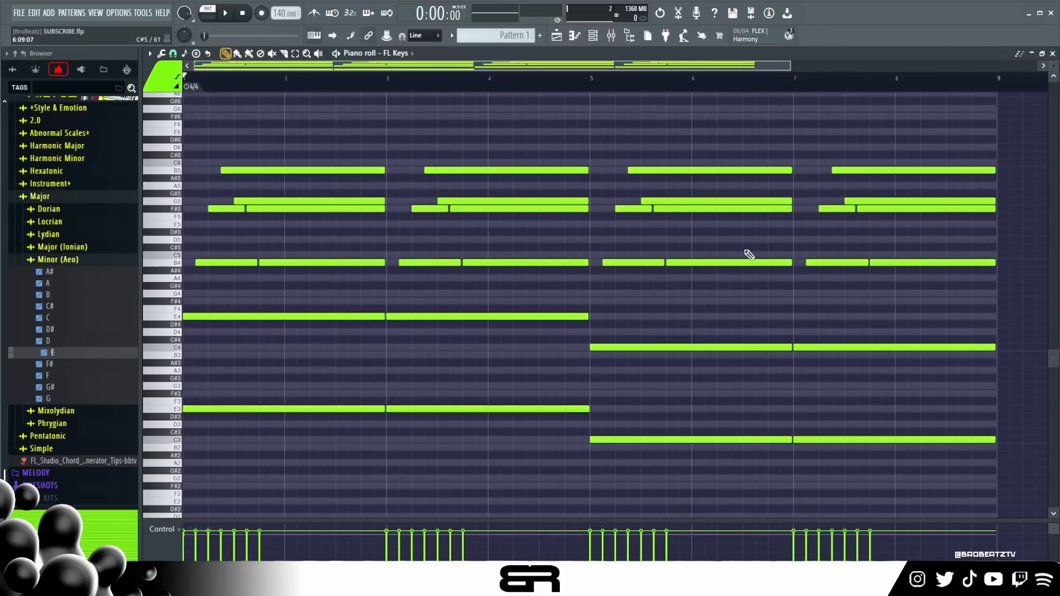
scroll(623, 256, "up", 2)
mouse_move(236, 177)
left_mouse_down()
mouse_move(930, 504)
mouse_move(965, 492)
mouse_move(1004, 450)
left_mouse_up()
right_click(842, 462)
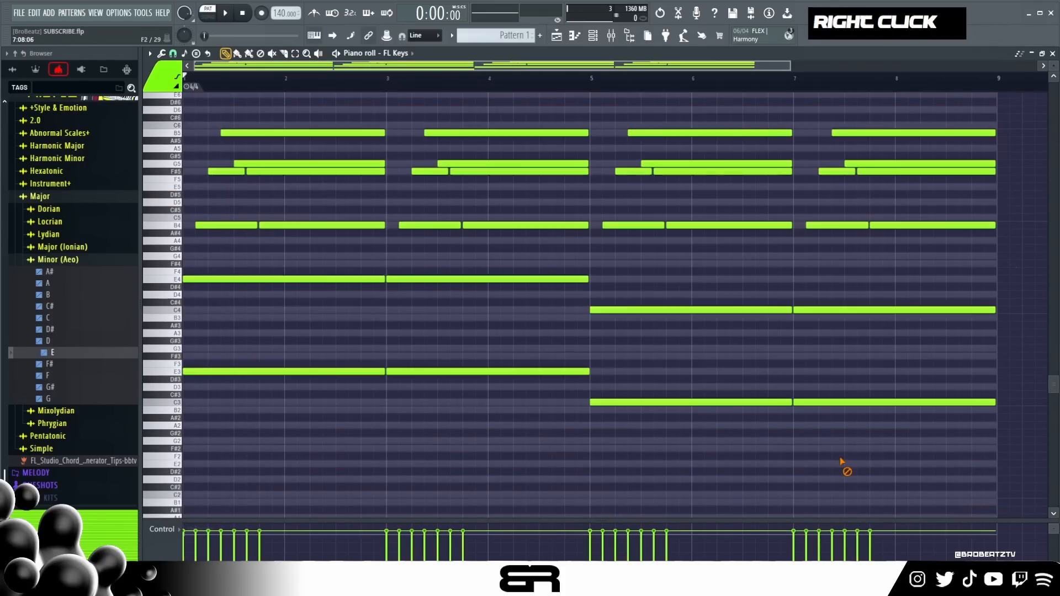
key("F6")
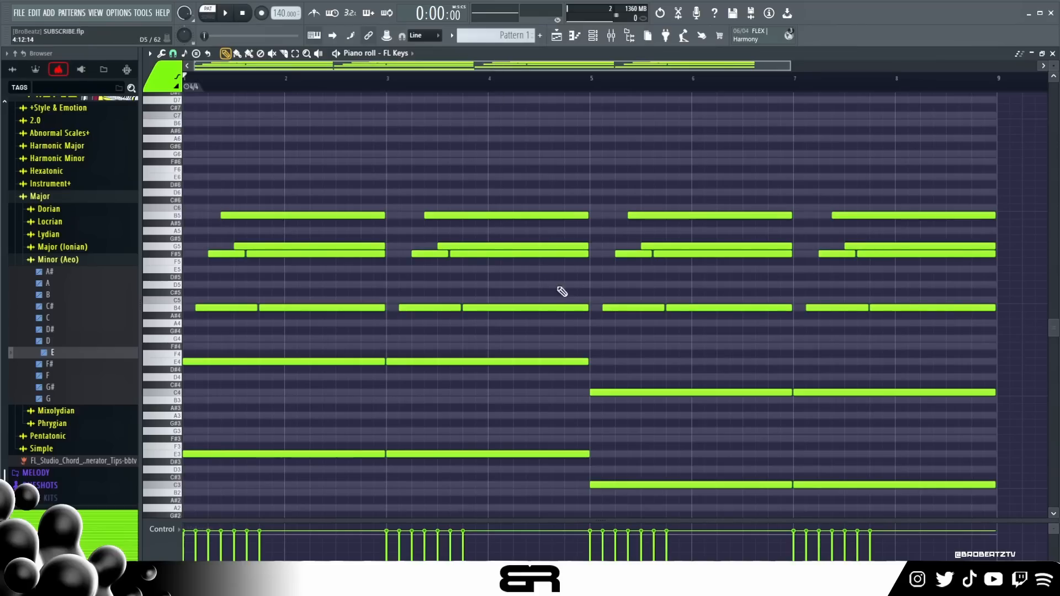
left_click_drag(243, 189, 823, 428)
right_click(704, 392)
Copy the first chord's F#5 and G5 notes to start from step 13 of bar 1, raised two octaves to F#7 and G7
mouse_move(256, 234)
left_mouse_down()
mouse_move(220, 251)
mouse_move(280, 261)
left_mouse_up()
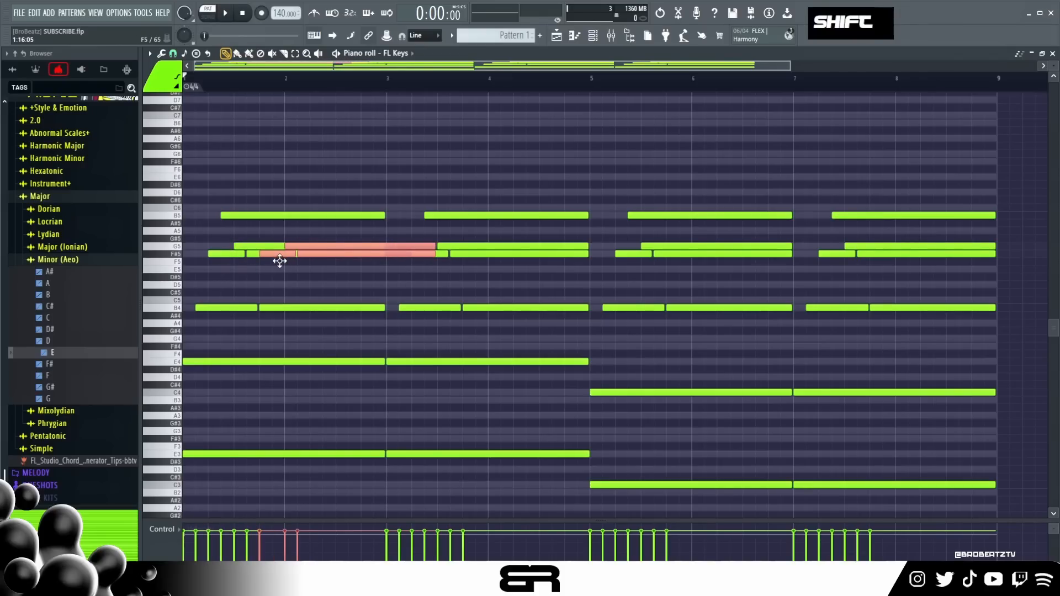
key("ctrl+Up")
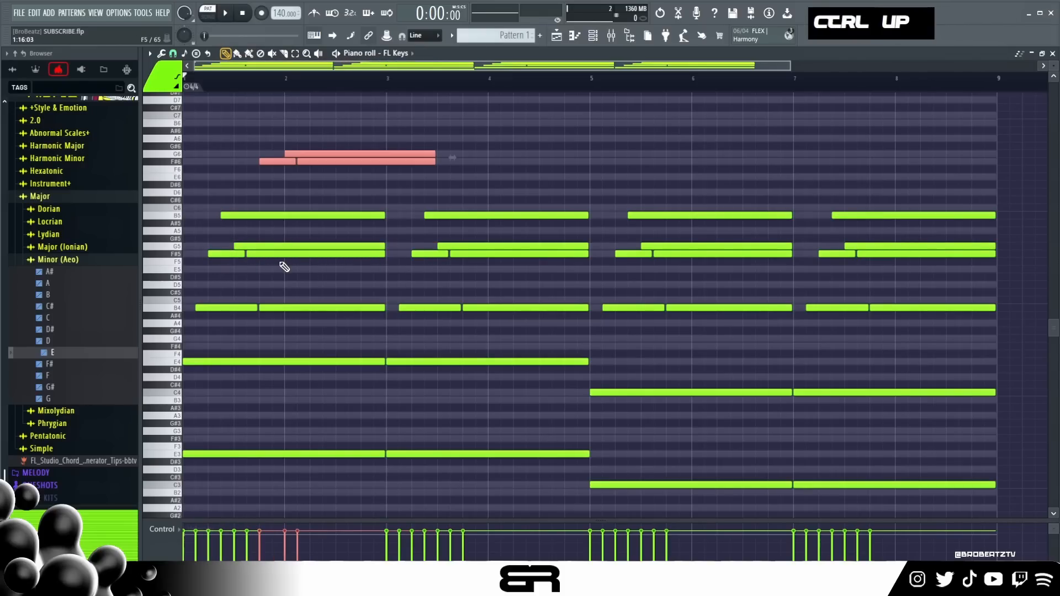
key("ctrl+Up")
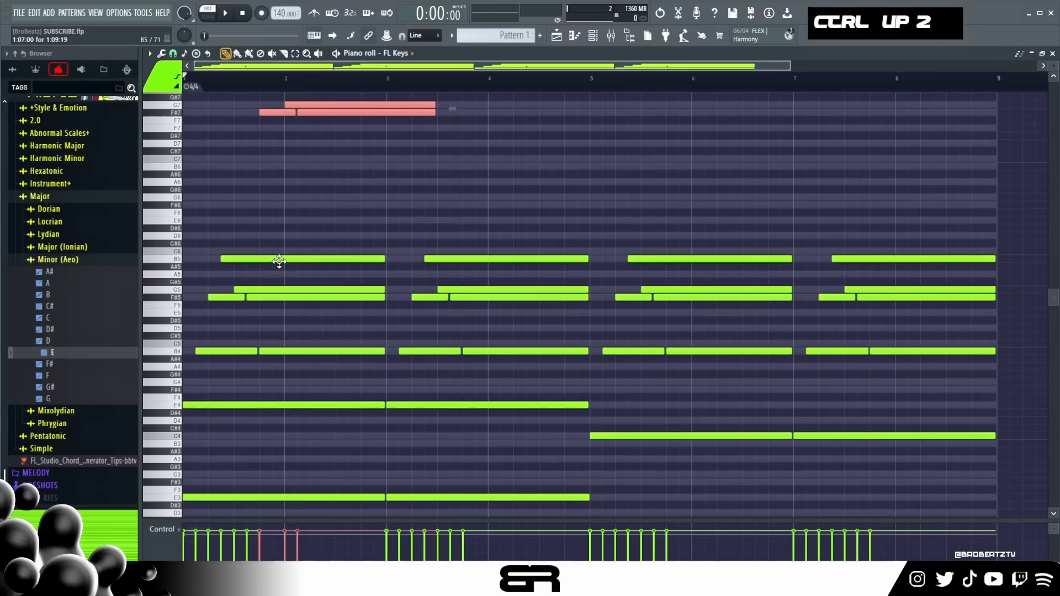
right_click(327, 144)
left_click(362, 174)
left_click(389, 182)
left_click(407, 213)
right_click(407, 213)
right_click(390, 182)
right_click(364, 174)
Shorten the copied F#7 and G7 notes to two steps each
scroll(237, 88, "up", 1)
left_click_drag(317, 95, 394, 143, "ctrl")
key("shift+d")
right_click(384, 149)
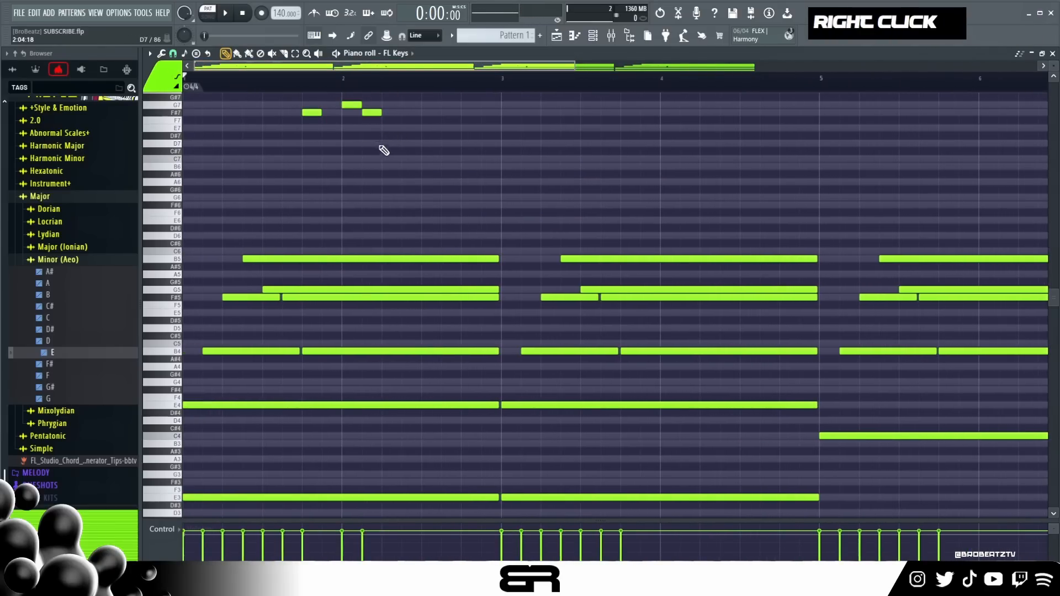
Rearrange the high notes into a G7 from step 13 of bar 1 to step 5 of bar 2 with a brief F#7 at step 15, and play them
left_click_drag(349, 106, 329, 114)
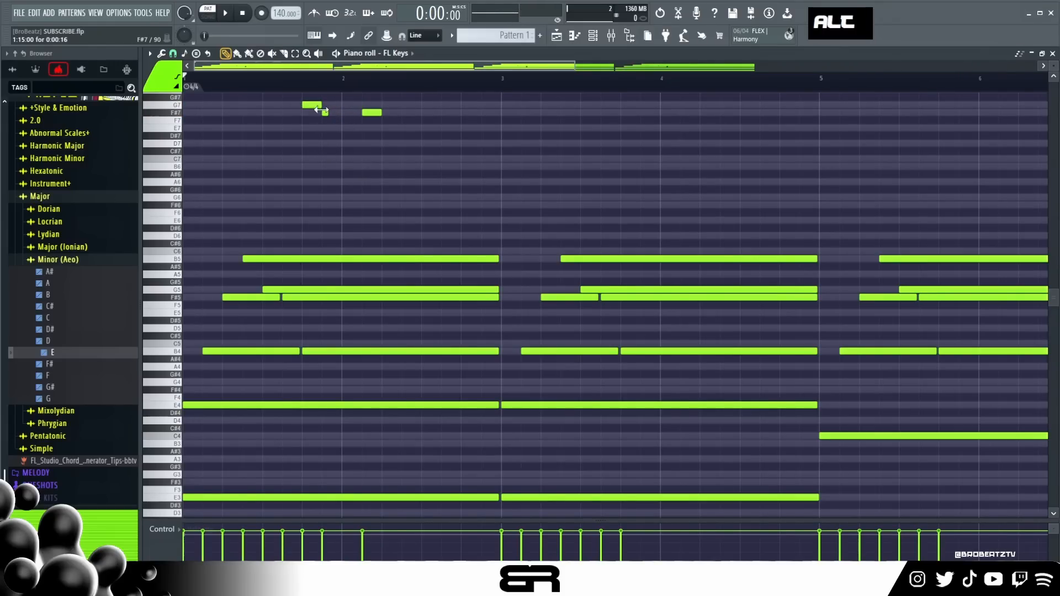
left_click_drag(372, 112, 382, 112, "alt")
key("space")
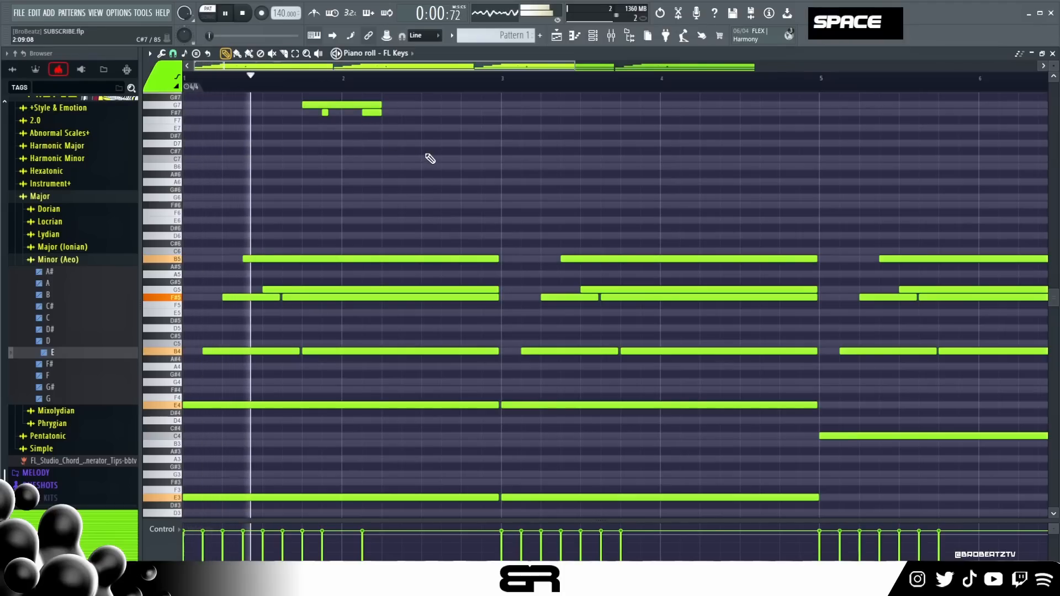
key("space")
key("space")
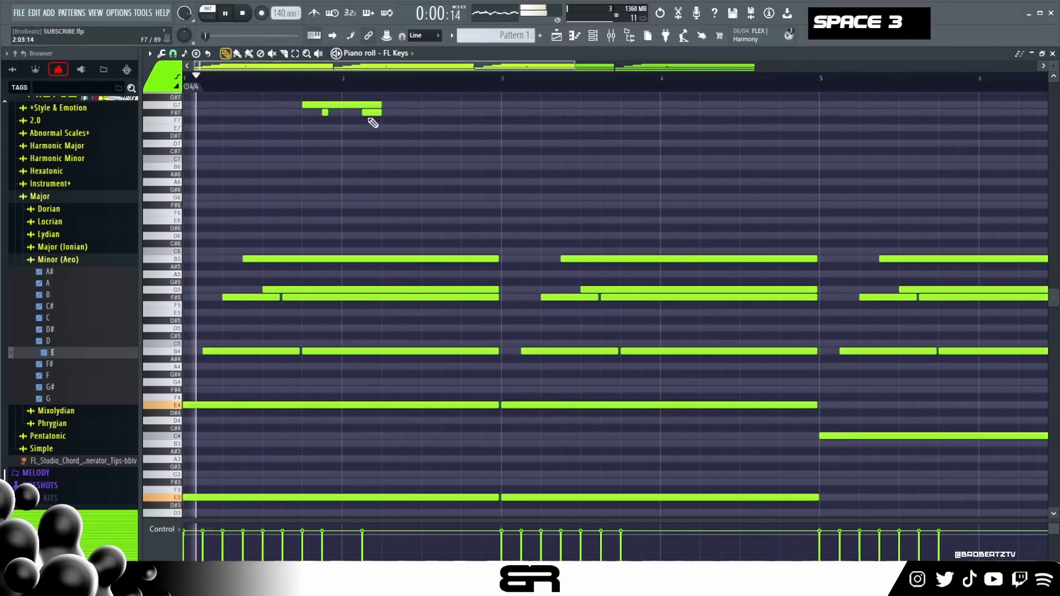
key("space")
Build a short C7 and B6 pair at step 7 of bar 2, delete the surplus notes above, and copy the pair to G6 and F#6 at bar 3
scroll(369, 113, "right", 1)
left_click(370, 114)
right_click(369, 114)
left_click(390, 104)
left_click(393, 112)
left_click(394, 108, "ctrl")
left_click_drag(395, 110, 396, 113, "ctrl")
left_click_drag(396, 114, 395, 167, "shift")
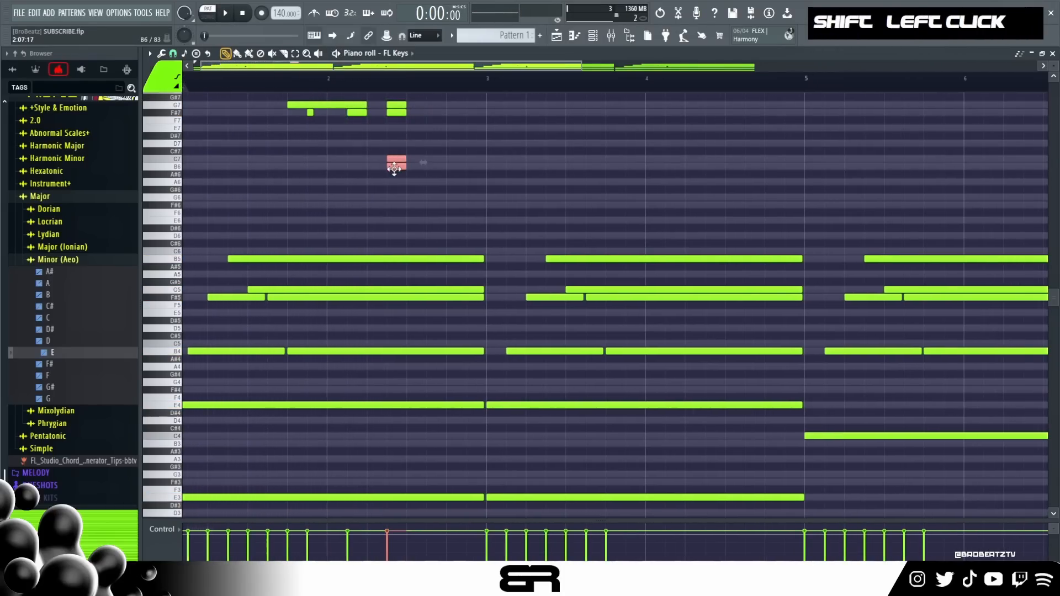
right_click(395, 112)
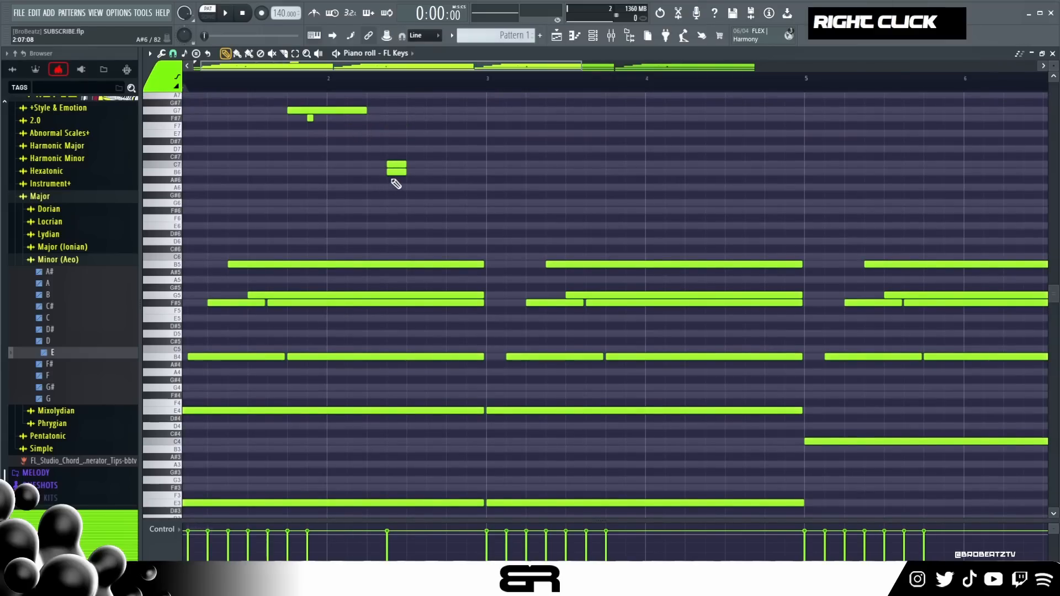
left_click_drag(391, 170, 491, 208, "shift")
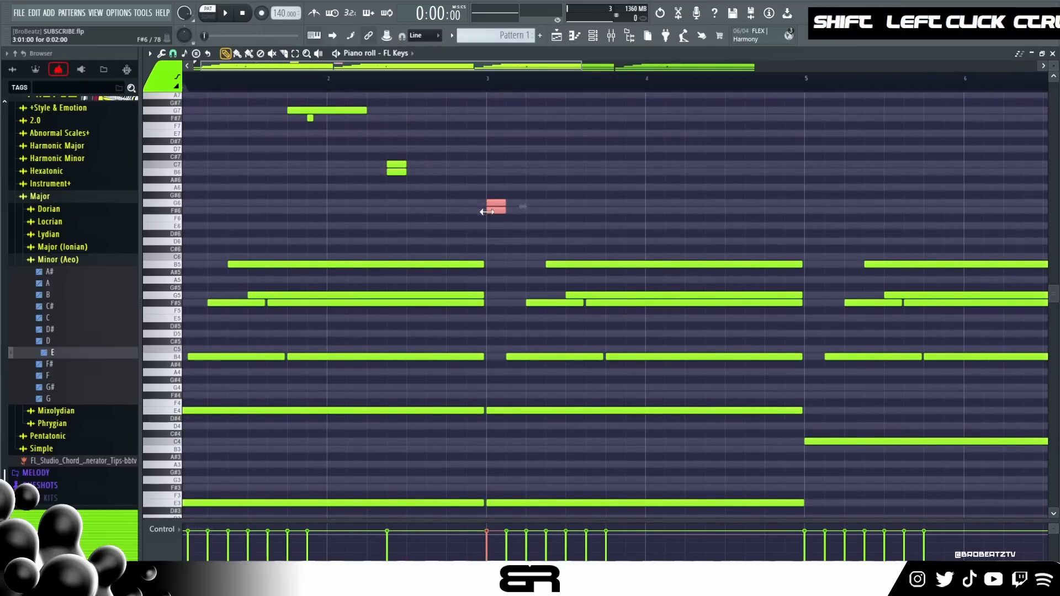
Replace the C7 and B6 pair with one B6 from step 5 of bar 2 to bar 3, and move the F#6 to step 3
right_click(405, 185)
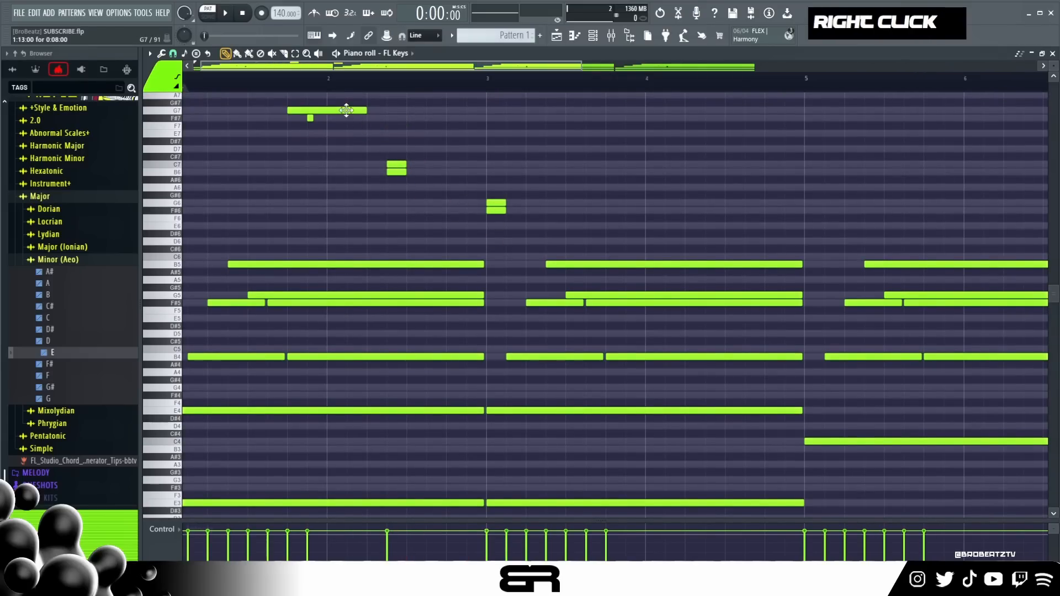
right_click(391, 171)
mouse_move(387, 172)
left_mouse_down()
mouse_move(372, 173)
mouse_move(467, 184)
mouse_move(517, 211)
left_mouse_up()
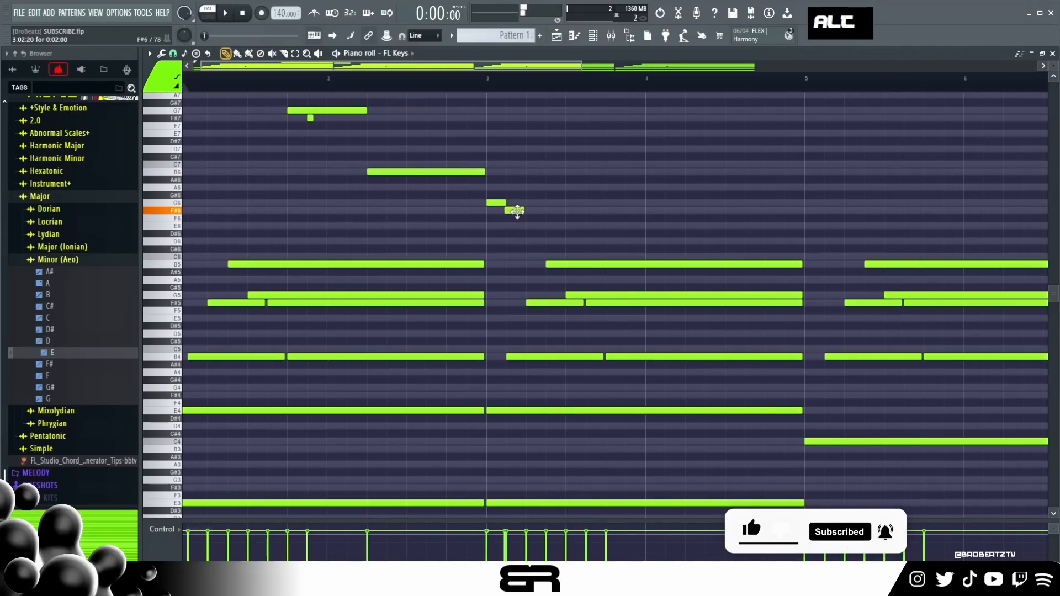
Examine how the high melody notes line up with the chord notes across bars 1 to 4
scroll(508, 221, "down", 2)
left_click_drag(465, 202, 214, 387, "ctrl")
left_click_drag(560, 201, 714, 371, "ctrl+shift")
right_click(622, 142)
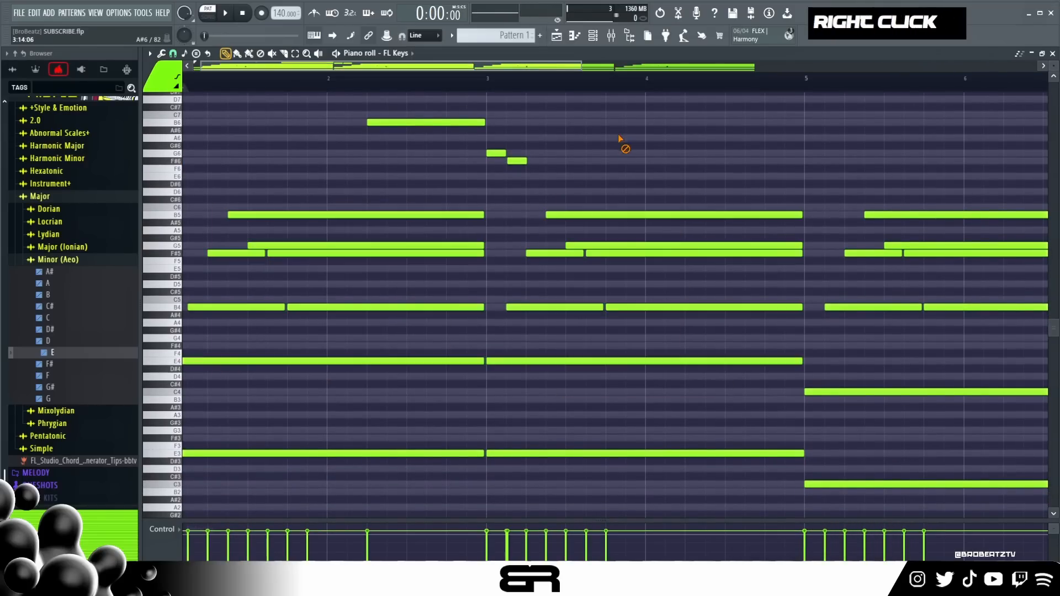
scroll(603, 200, "up", 4)
scroll(584, 225, "up", 1)
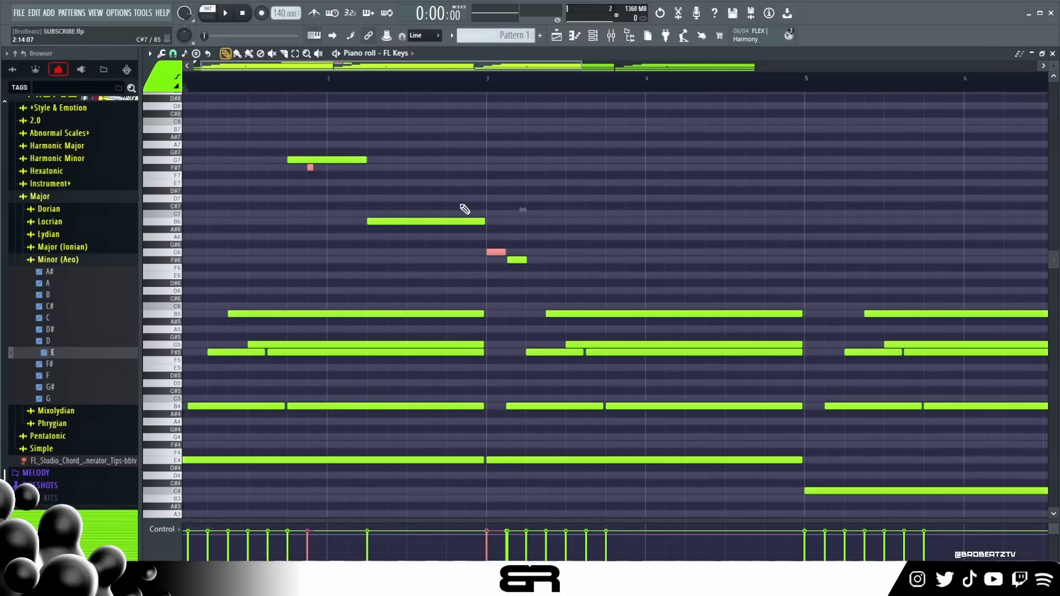
double_click(804, 78)
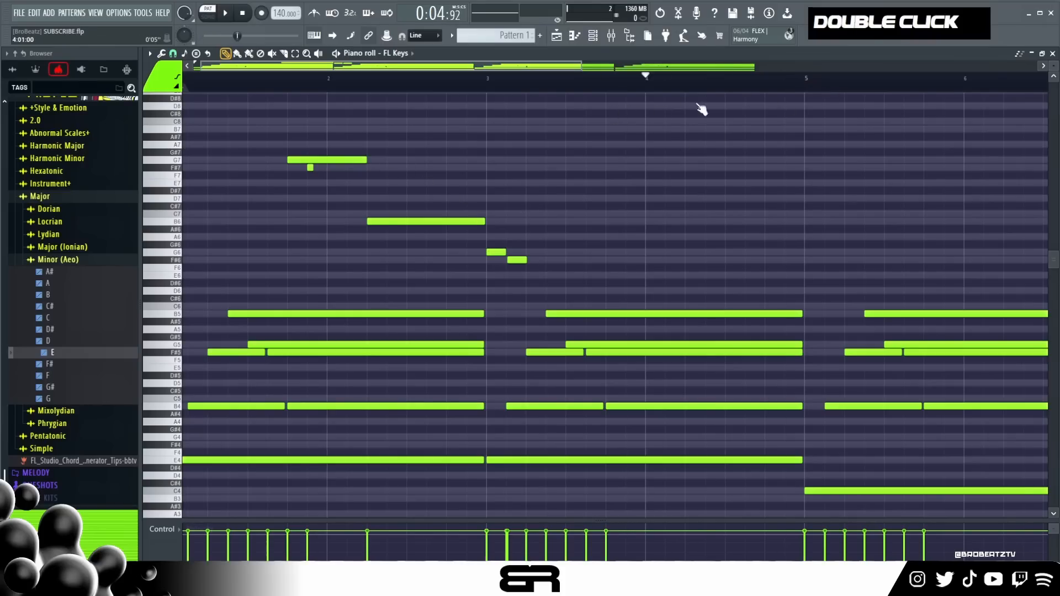
left_click_drag(804, 78, 169, 129)
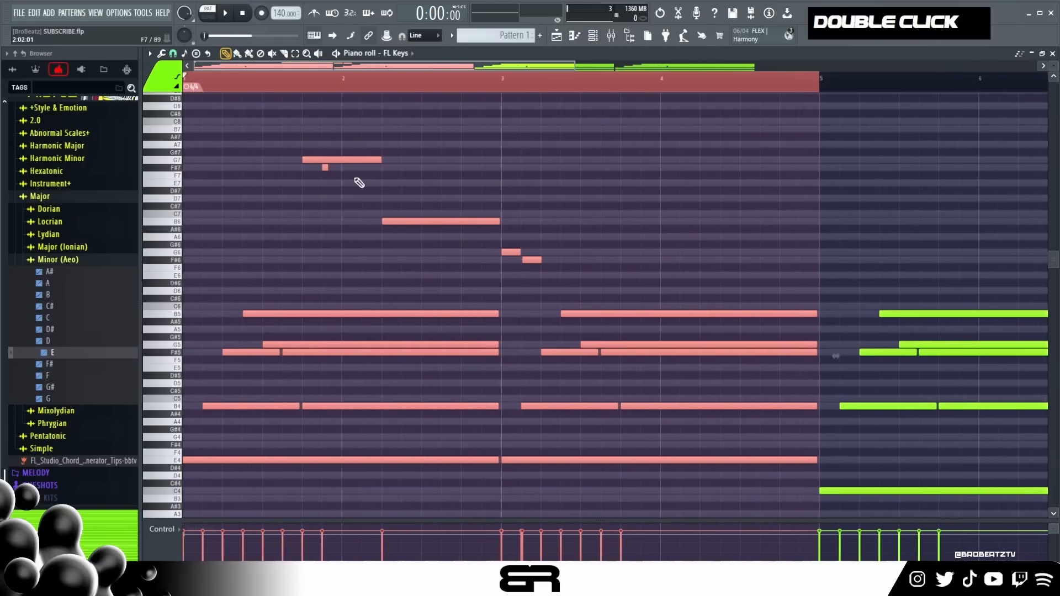
right_click(234, 180)
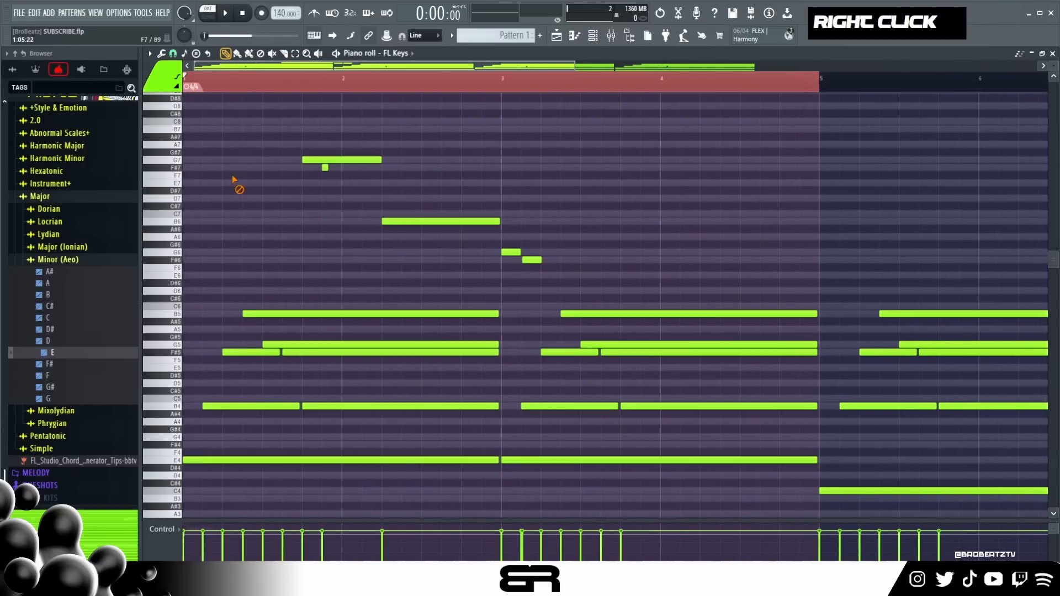
scroll(309, 197, "up", 1)
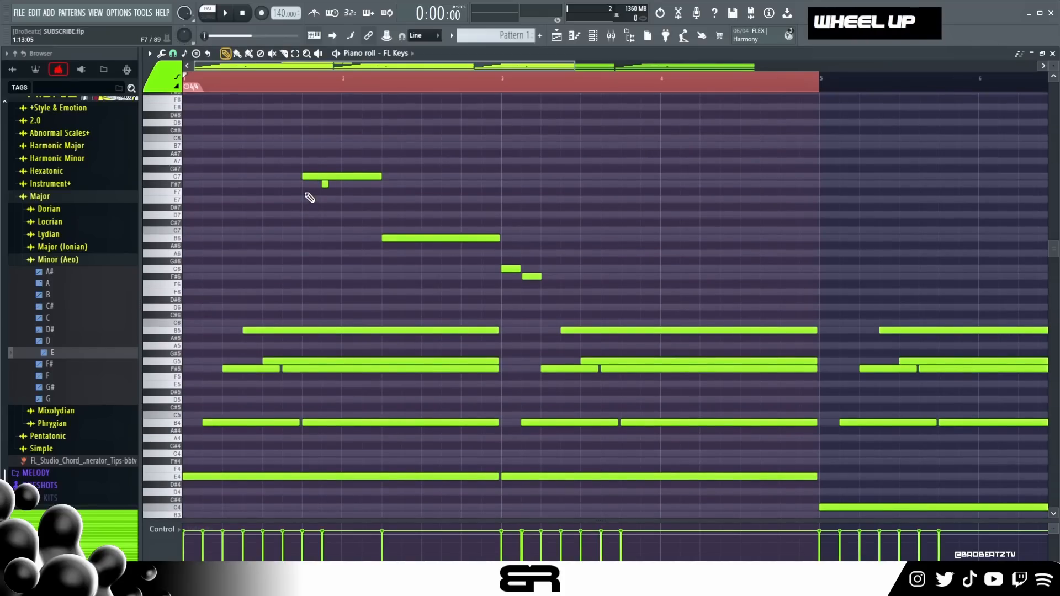
scroll(311, 196, "down", 1)
double_click(323, 88)
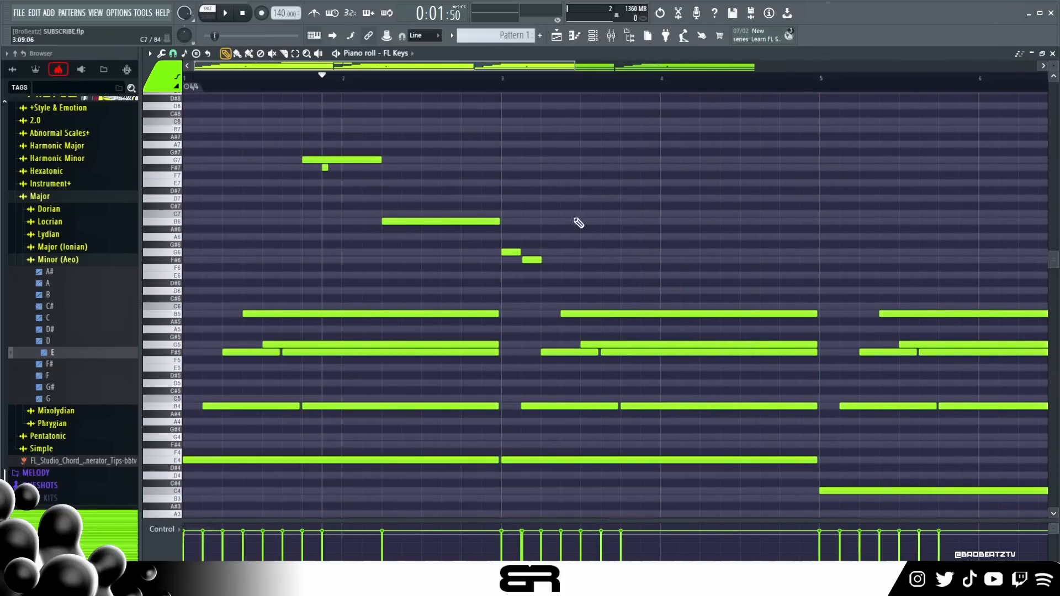
Try an alternating run of short E7 and D7 notes from step 13 of bar 3 into bar 4
right_click(542, 273)
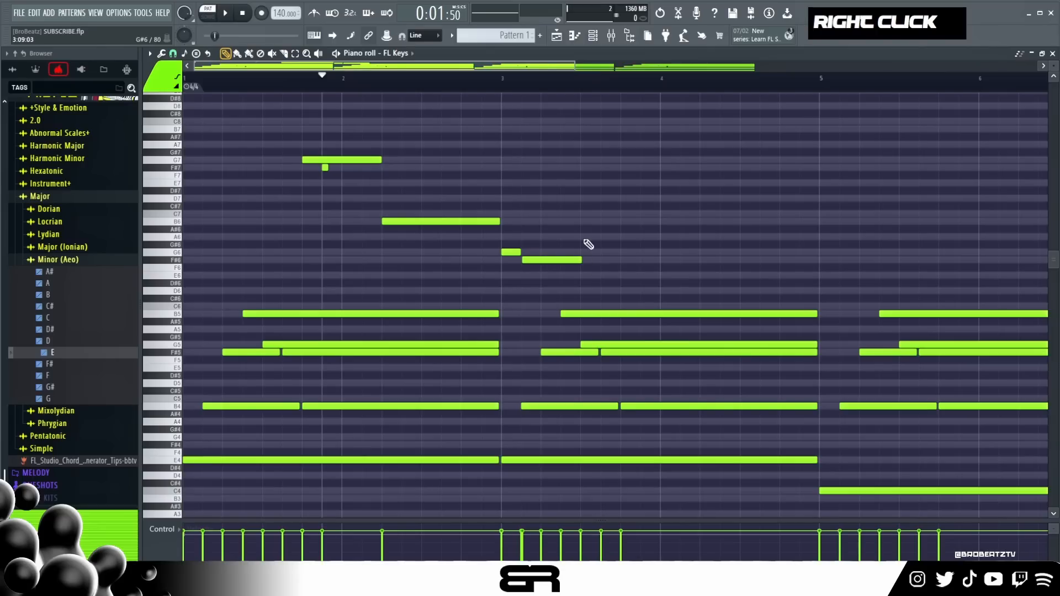
left_click(621, 184)
left_click_drag(648, 186, 634, 188)
left_click(643, 198)
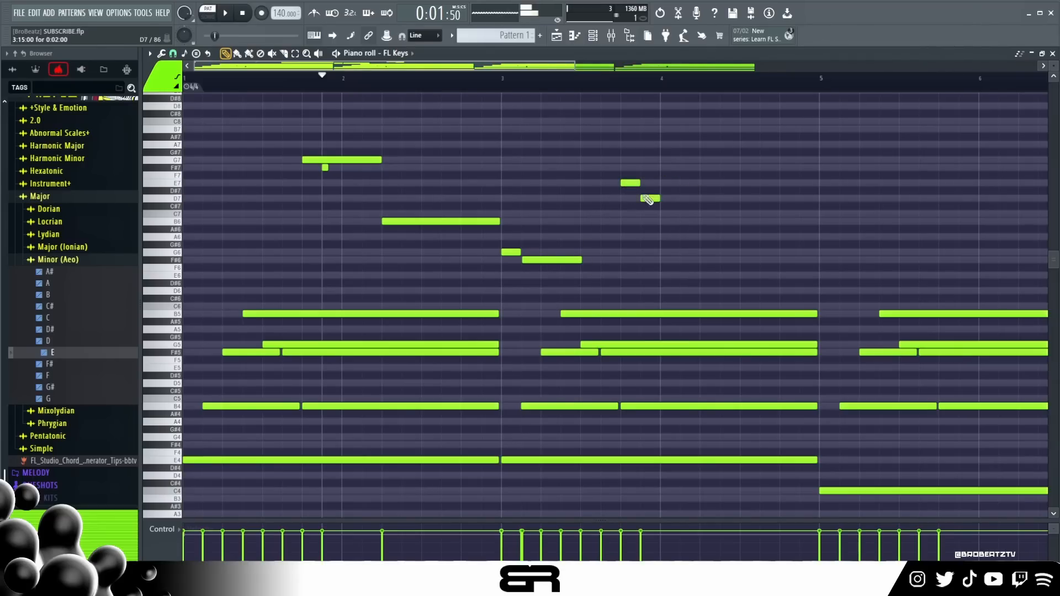
left_click(663, 184)
left_click(683, 199)
left_click(702, 184)
right_click(709, 184)
right_click(689, 198)
right_click(668, 184)
right_click(649, 199)
right_click(630, 184)
Extend the F#6 nearly to the end of bar 4, copy the opening G7, F#7 and B6 phrase to step 13 of bar 3, and play it
left_click_drag(581, 260, 804, 271)
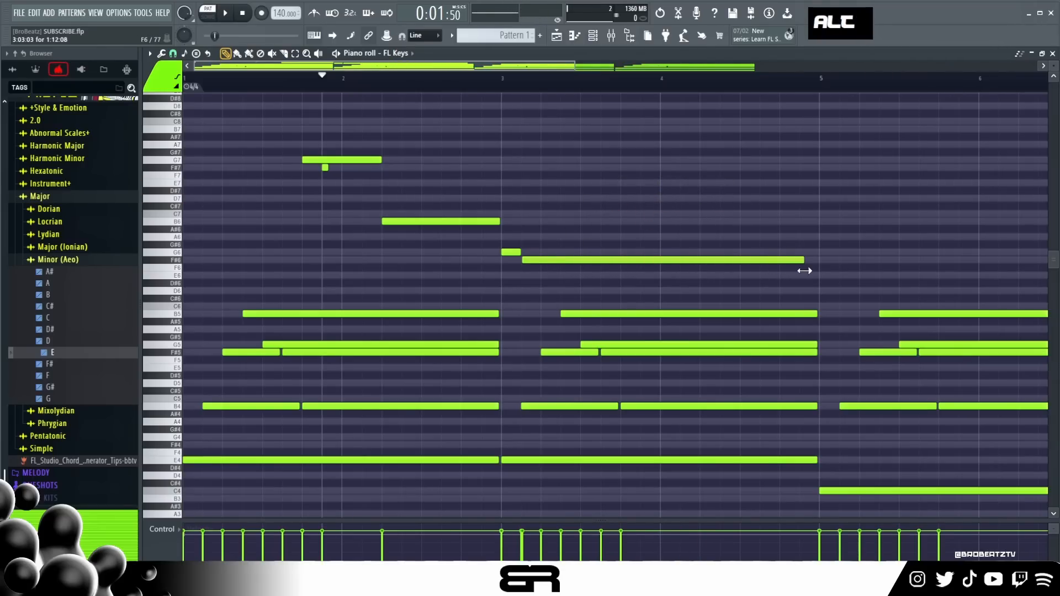
left_click_drag(444, 222, 744, 241)
left_click_drag(313, 146, 659, 168)
key("space")
left_click_drag(360, 165, 516, 251)
right_click(512, 213)
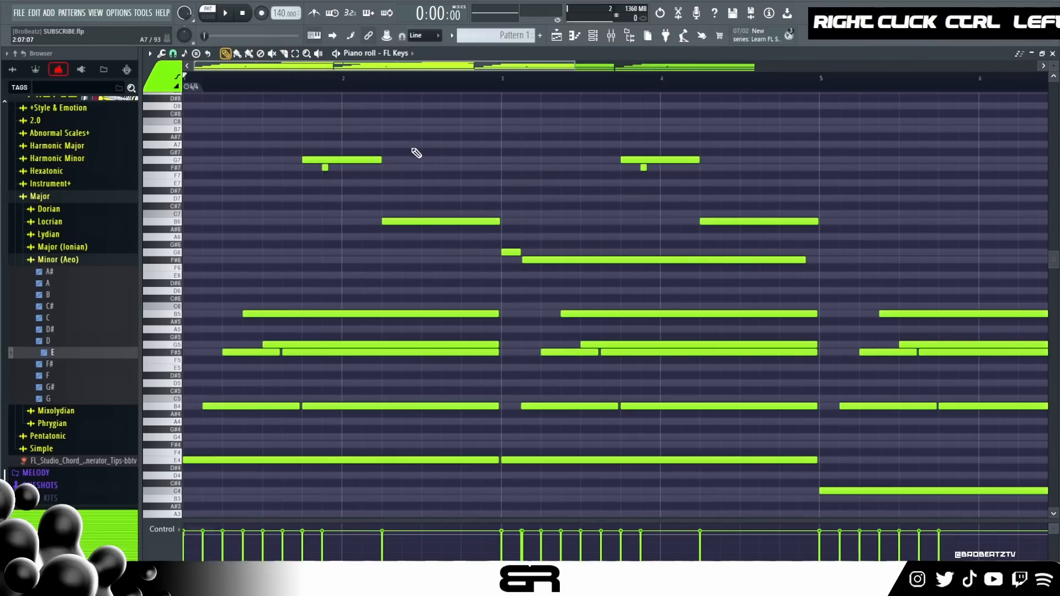
key("space")
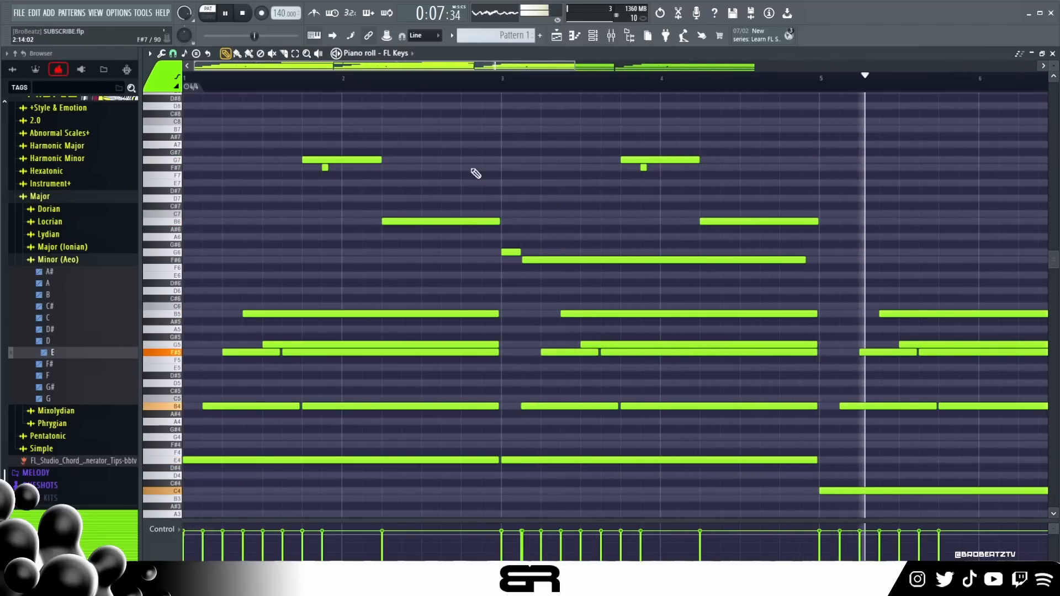
key("space")
Copy all high melody notes of bars 1 to 4 to the same positions in bars 5 to 8
scroll(428, 85, "down", 3)
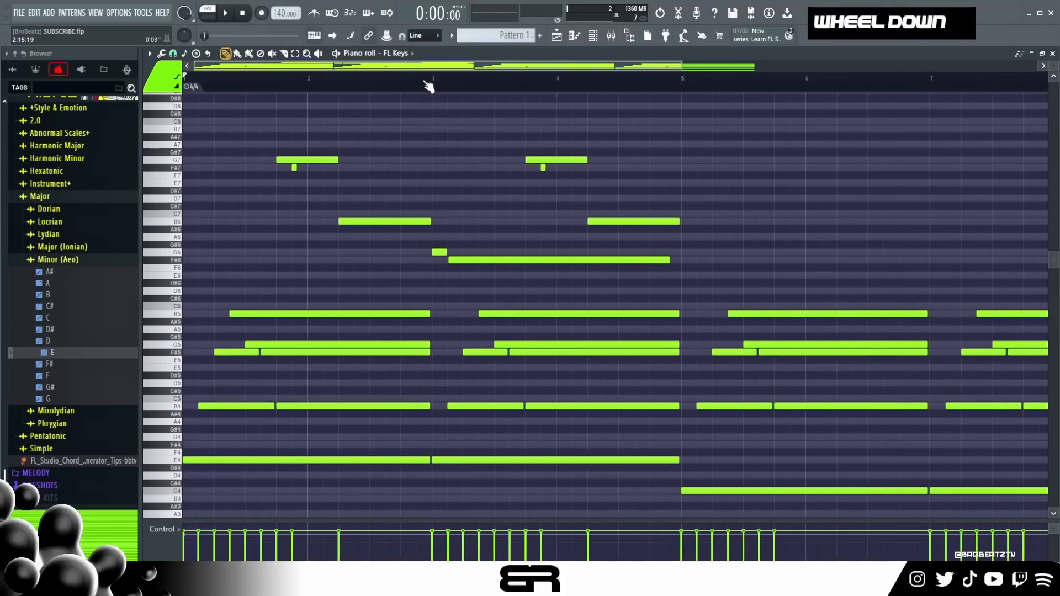
left_click_drag(255, 142, 624, 305)
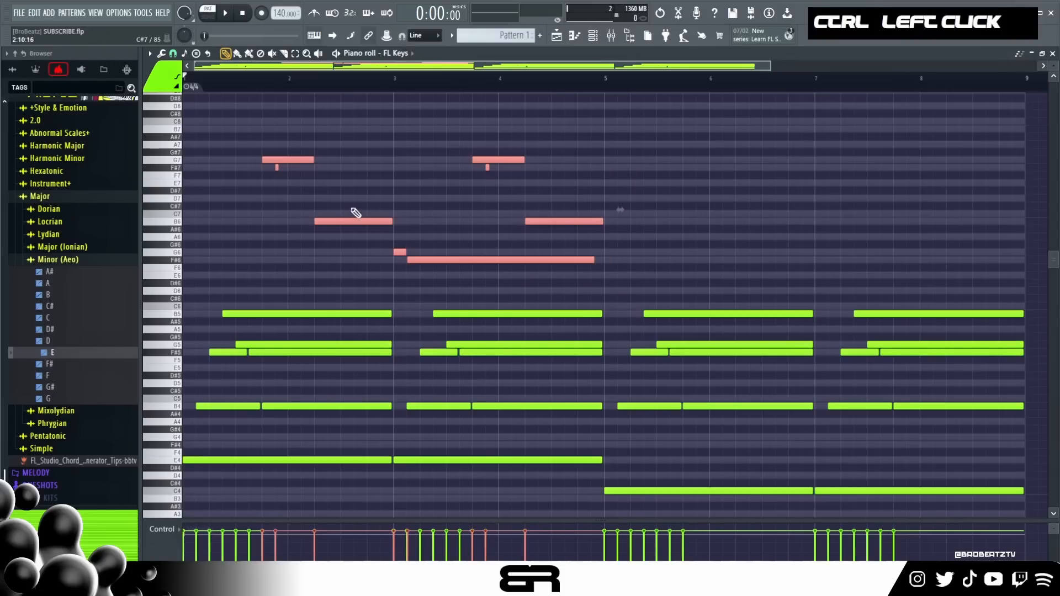
left_click_drag(289, 160, 693, 167)
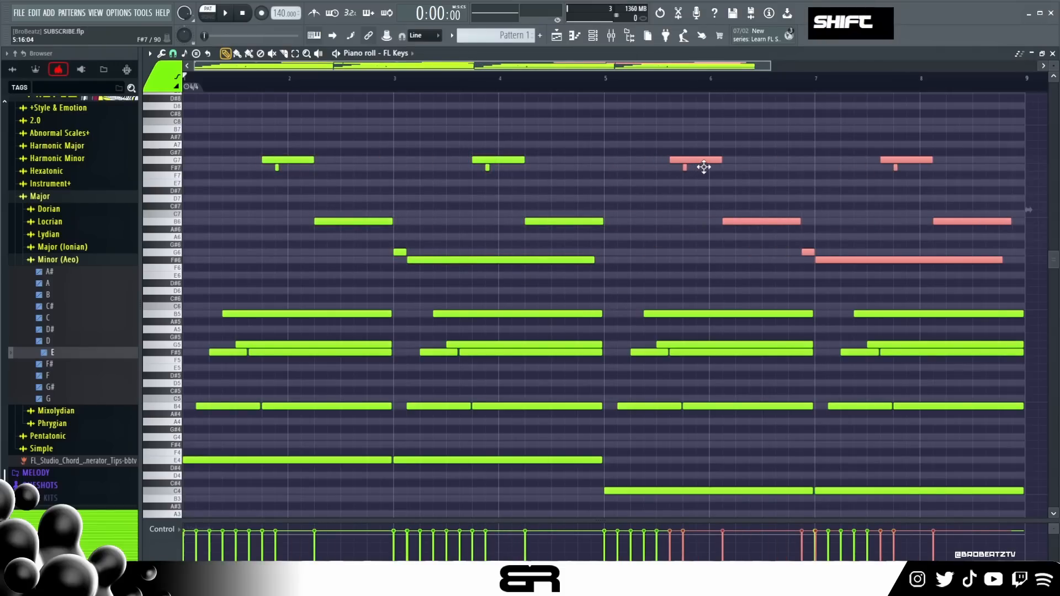
left_click_drag(642, 142, 1011, 272)
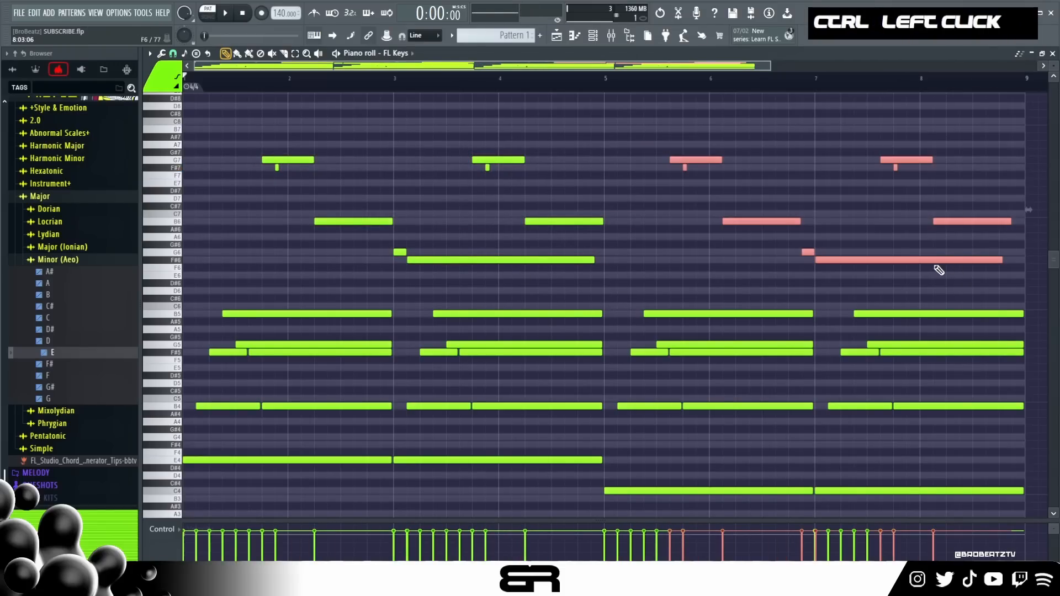
left_click_drag(933, 260, 946, 260)
Lower the copied G7 and F#7 notes in bars 5 to 8 by seven semitones to C7 and B6
left_click_drag(643, 125, 946, 214)
key("shift+Down")
key("shift+Down")
key("shift+Down")
key("shift+Down")
key("shift+Down")
key("shift+Down")
key("shift+Down")
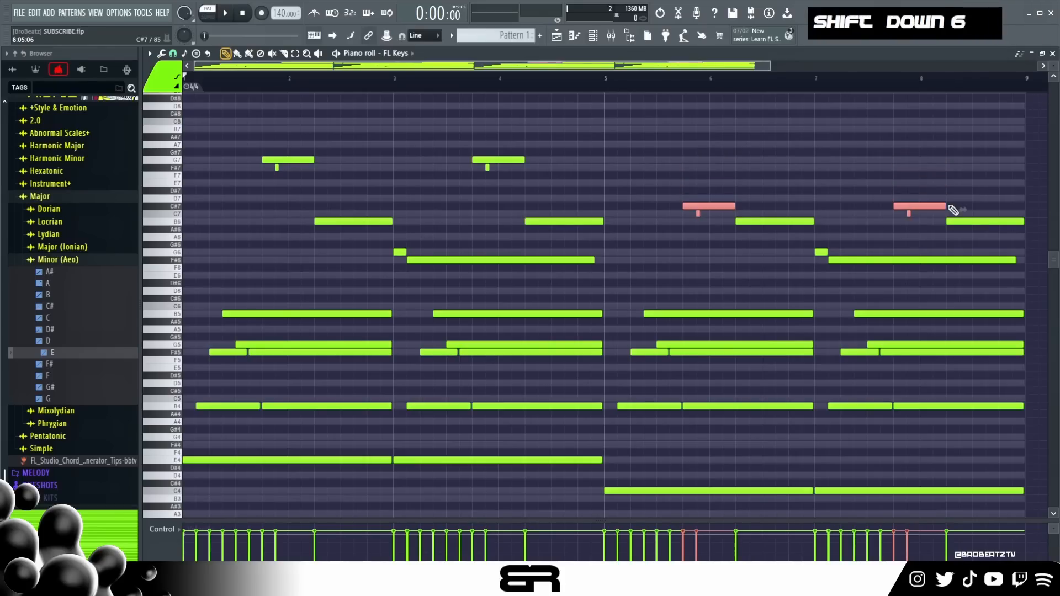
right_click(789, 201)
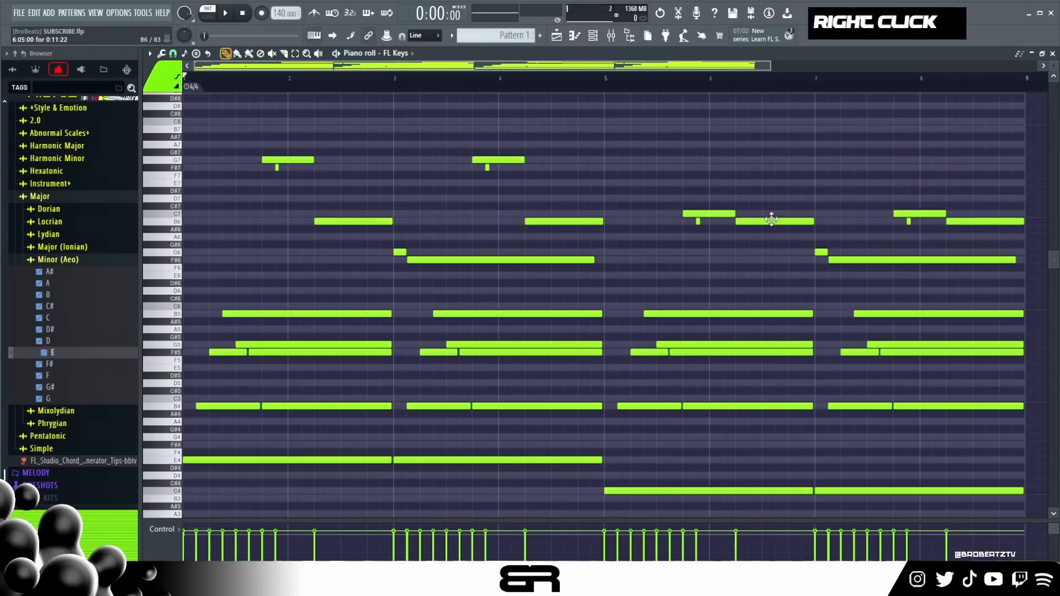
Turn the B6 at step 5 of bar 6 into a two-step F#6 and add a short G6 at step 7
left_click_drag(770, 220, 800, 263)
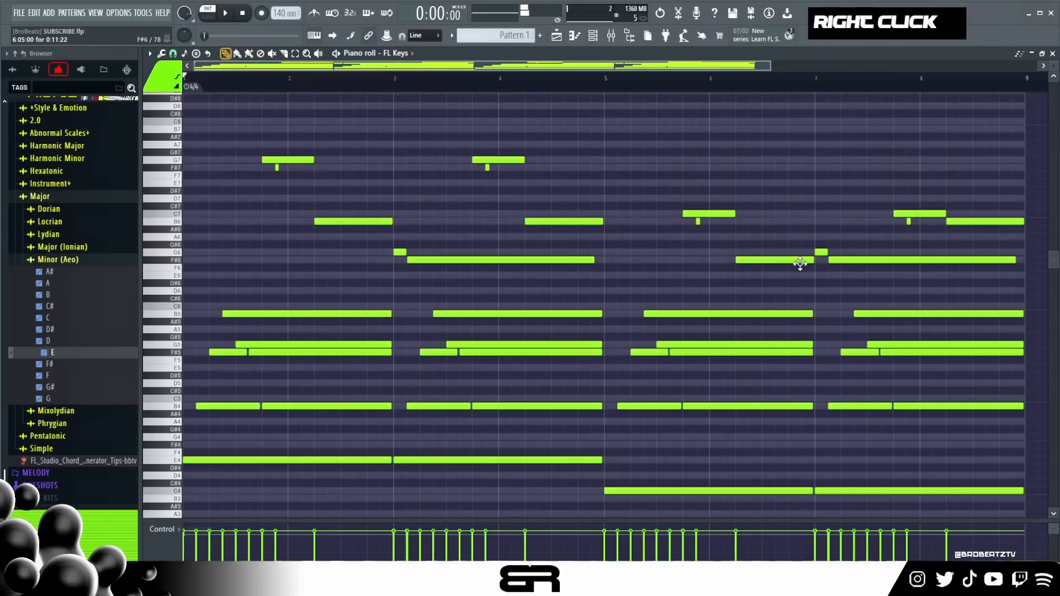
left_click(756, 253)
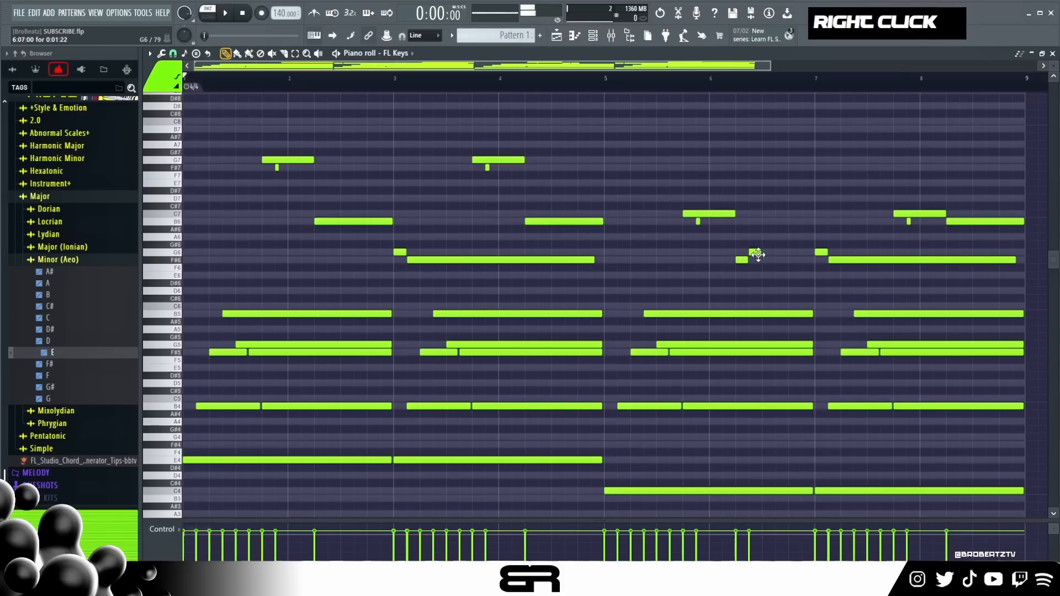
Recolour all high melody notes in the eight bars yellow
left_click_drag(232, 107, 1025, 306)
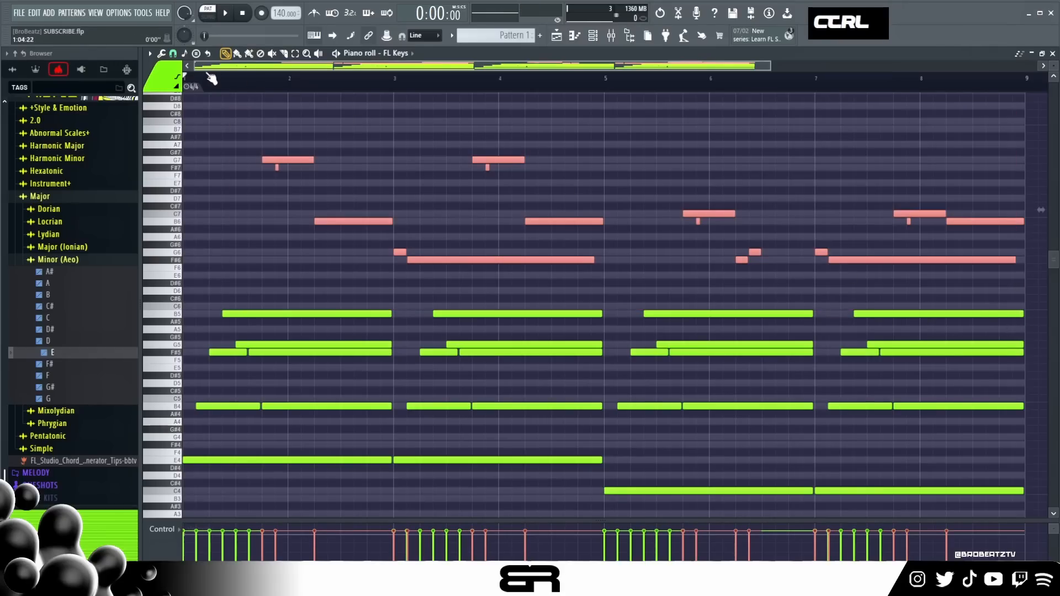
left_click(161, 81)
left_click(157, 149)
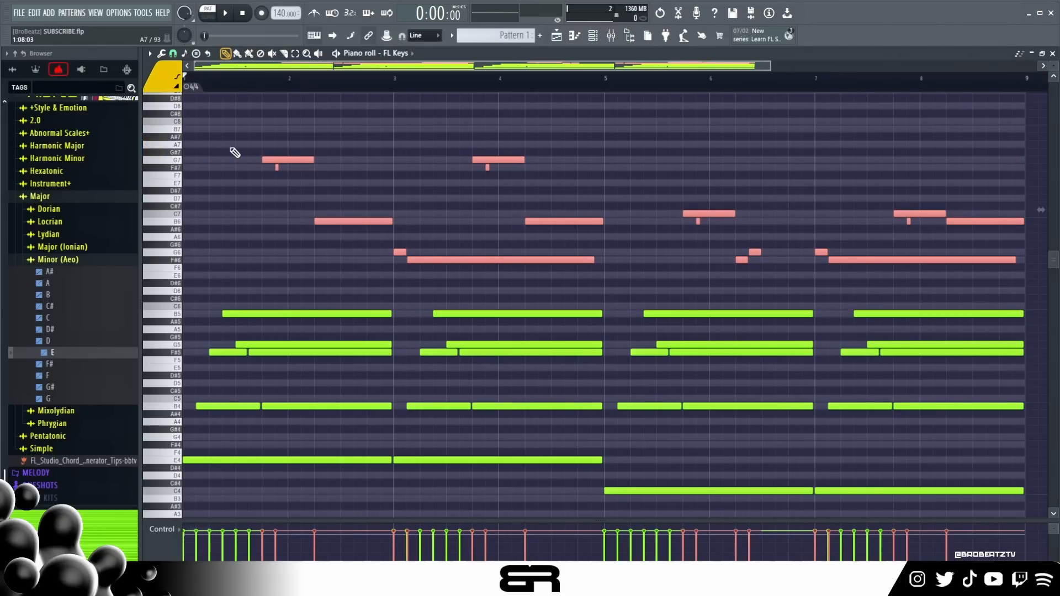
key("alt+c")
right_click(687, 214)
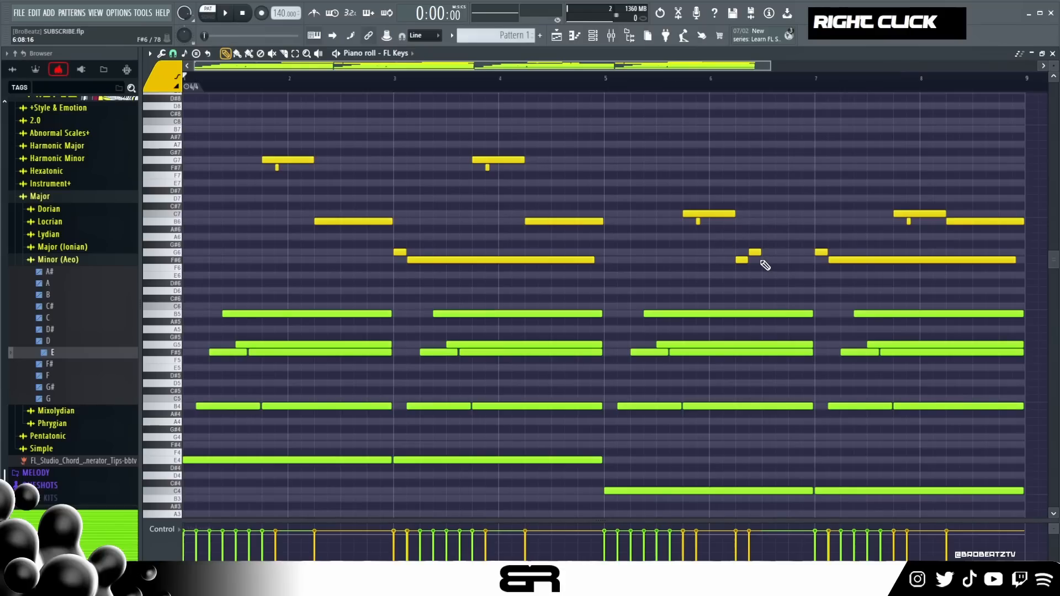
Extend the run in bar 6 with G6 at step 7, B6 at step 9, and C7 from step 11 to the bar's end over a brief B6
left_click(767, 244)
right_click(768, 244)
right_click(754, 253)
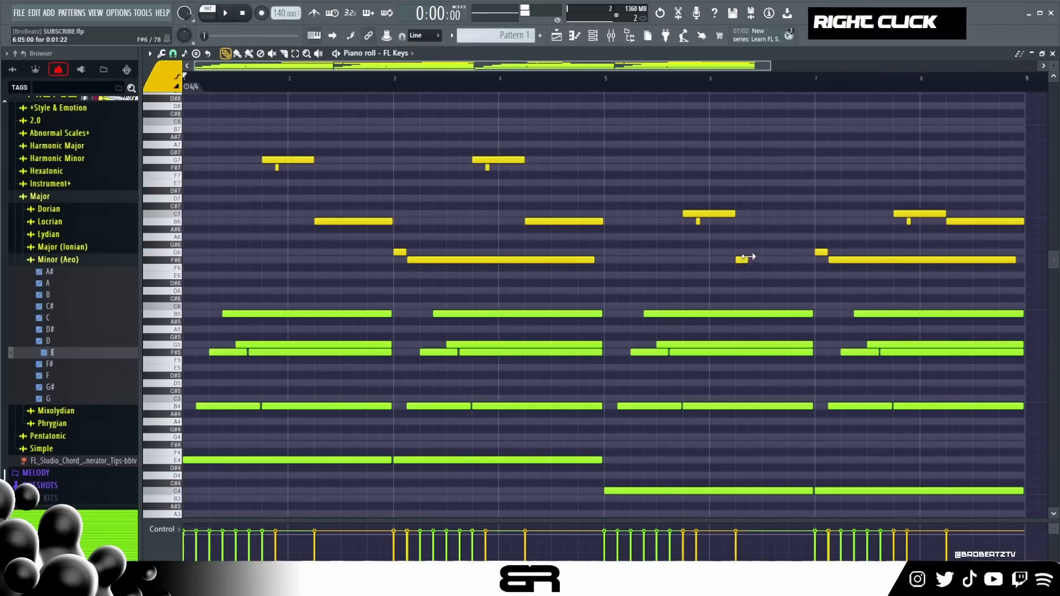
left_click(754, 252)
left_click(767, 222)
left_click(782, 214)
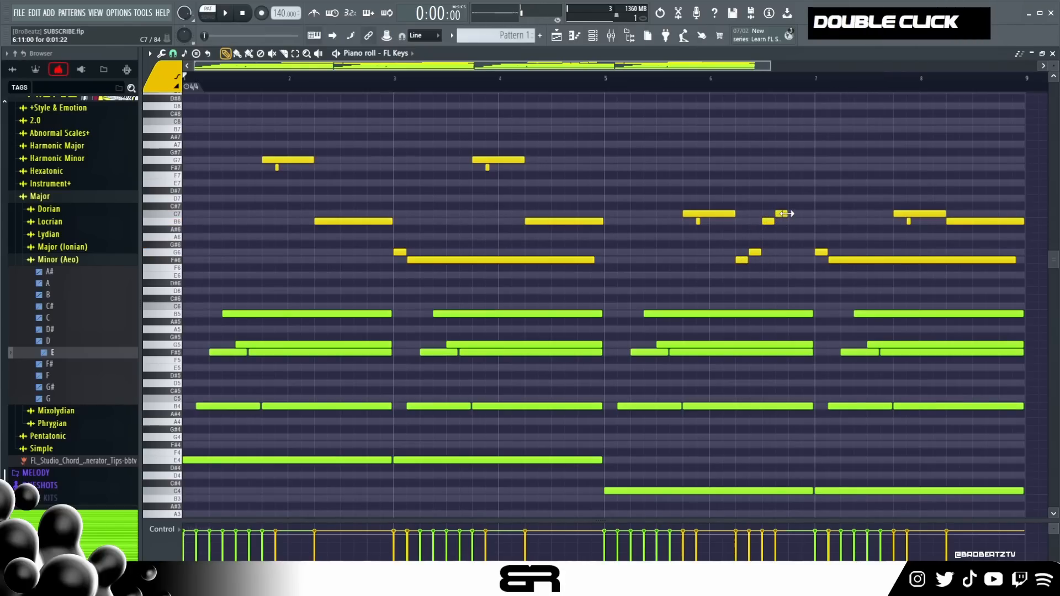
left_click(814, 221)
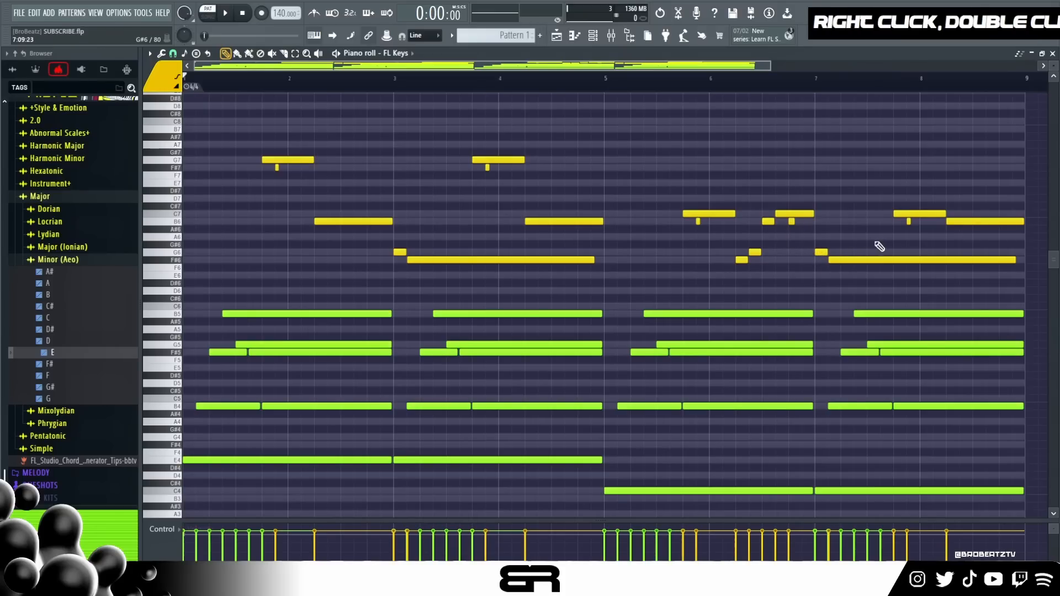
Raise the closing C7 and B6 notes of bars 7 and 8 by an octave and delete them
left_click_drag(898, 215, 982, 224)
key("ctrl+Up")
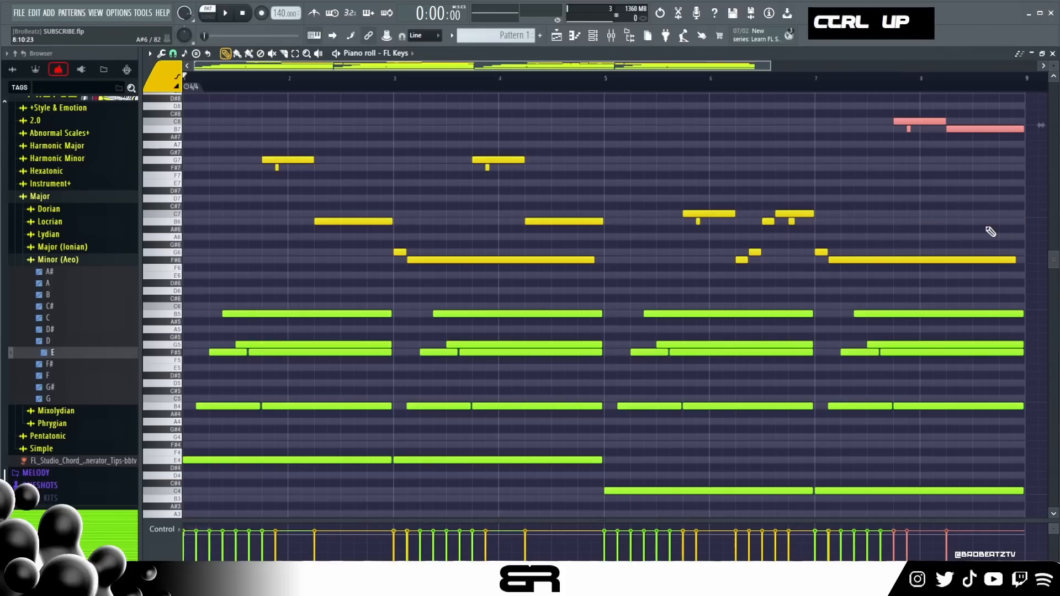
right_click(929, 202)
right_click(901, 121)
right_click(908, 129)
right_click(959, 129)
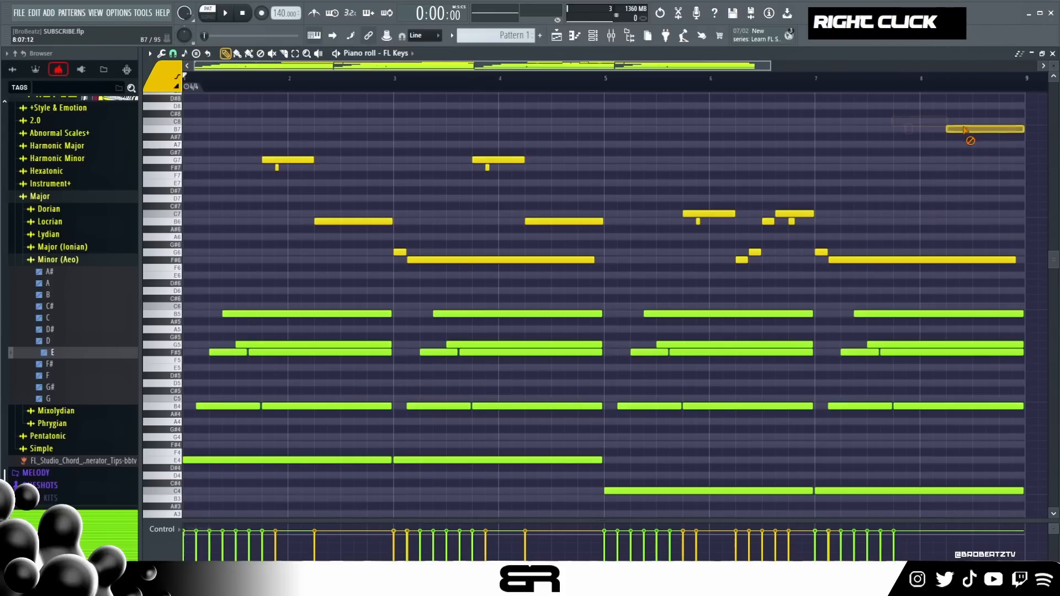
Copy the melody phrase of bars 5 and 6 to start at step 13 of bar 7, raised one octave
left_click_drag(649, 213, 784, 263)
left_click_drag(699, 221, 918, 221, "shift")
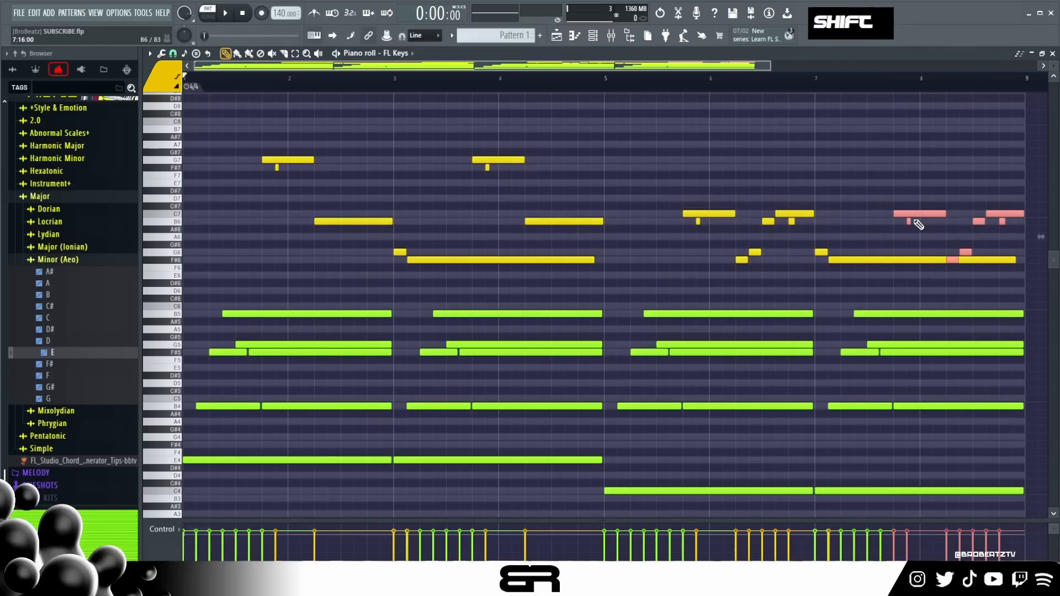
key("ctrl+Up")
right_click(906, 207)
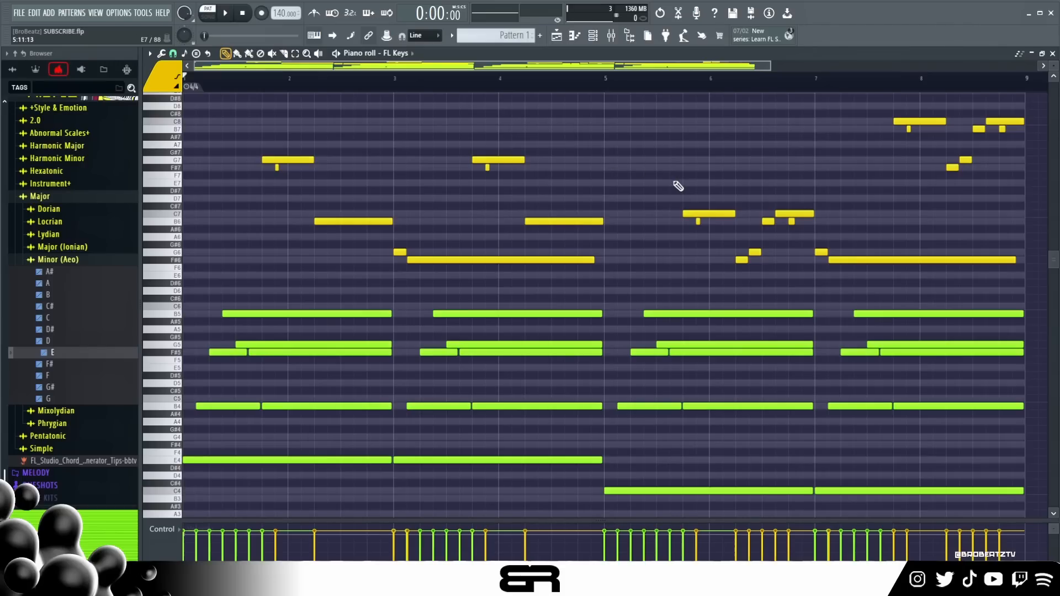
Play the eight-bar progression with its melody from the beginning
key("space")
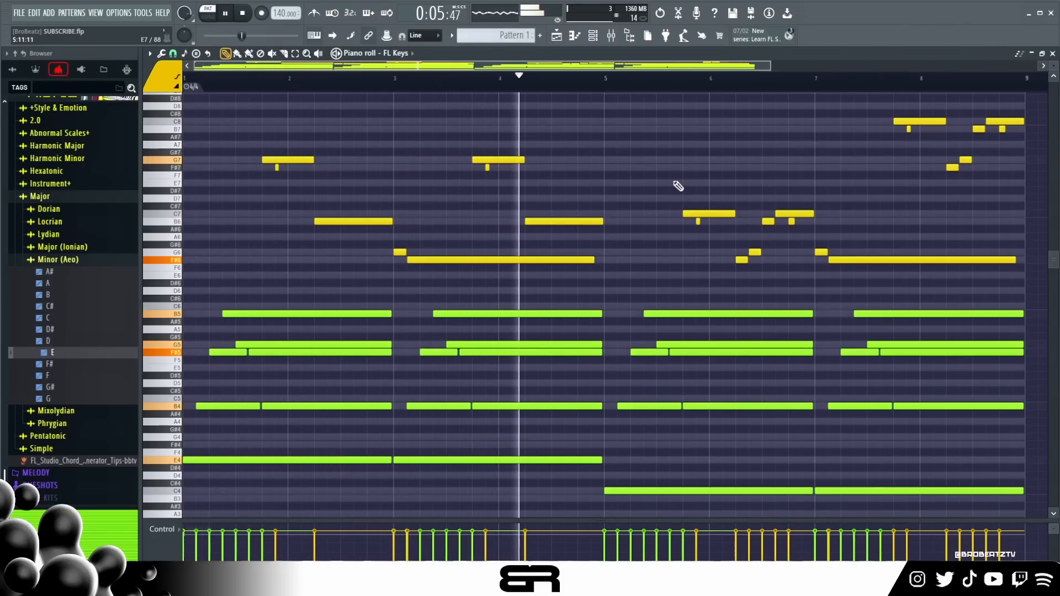
scroll(751, 235, "down", 2)
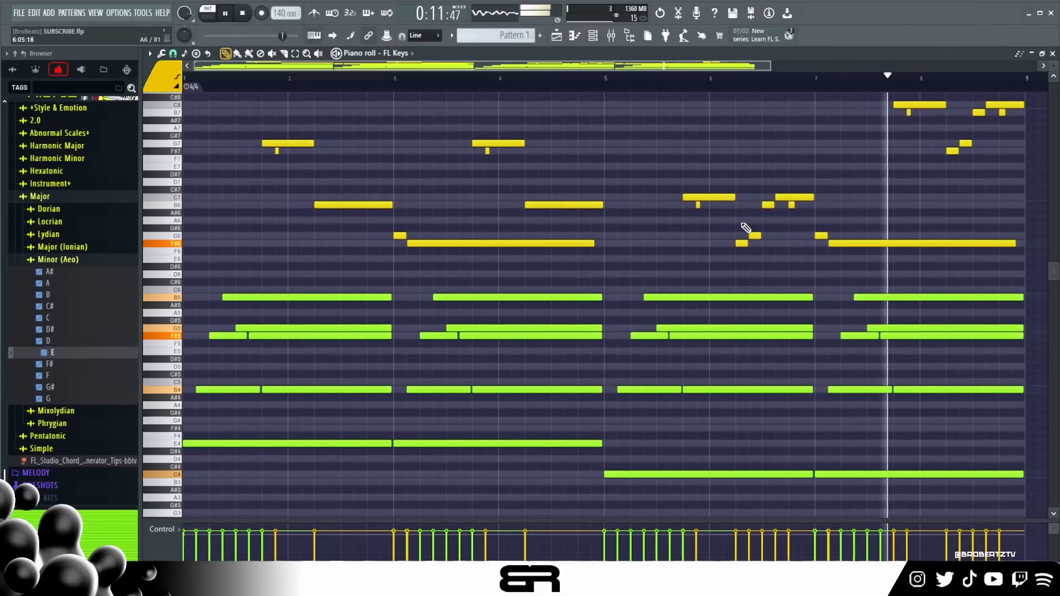
key("alt")
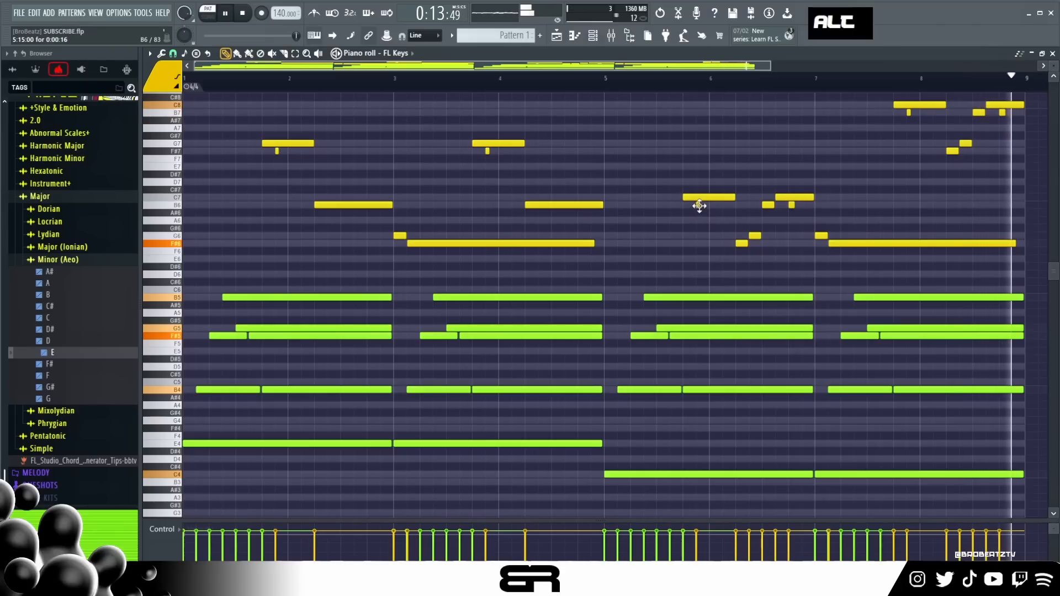
Lengthen the brief B notes under the C notes in bars 5, 7 and 8 and play back bars 5 to 8
left_click_drag(701, 205, 707, 205)
key("space")
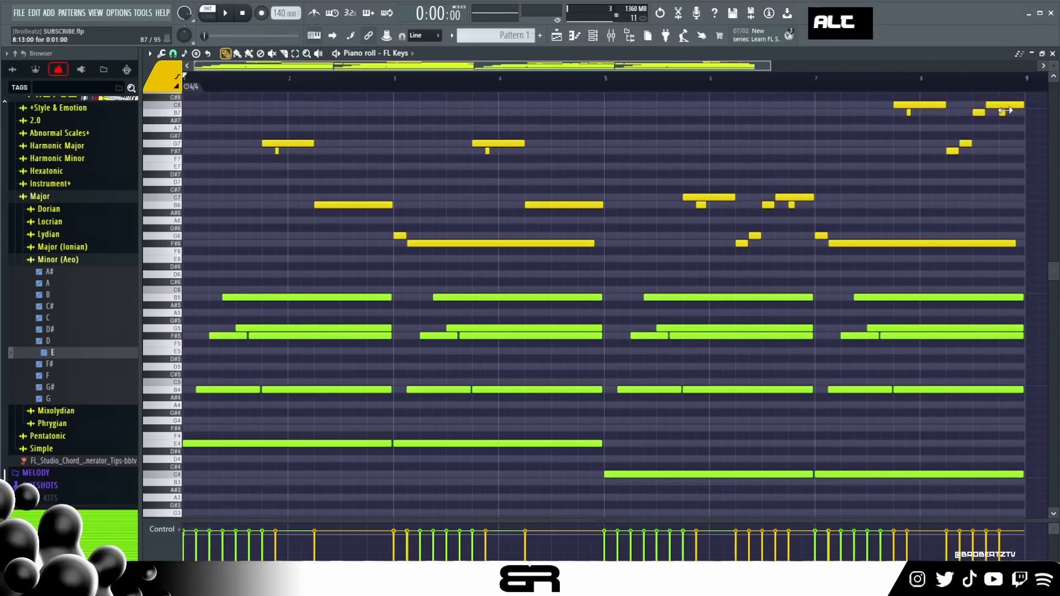
left_click_drag(1004, 112, 1006, 113)
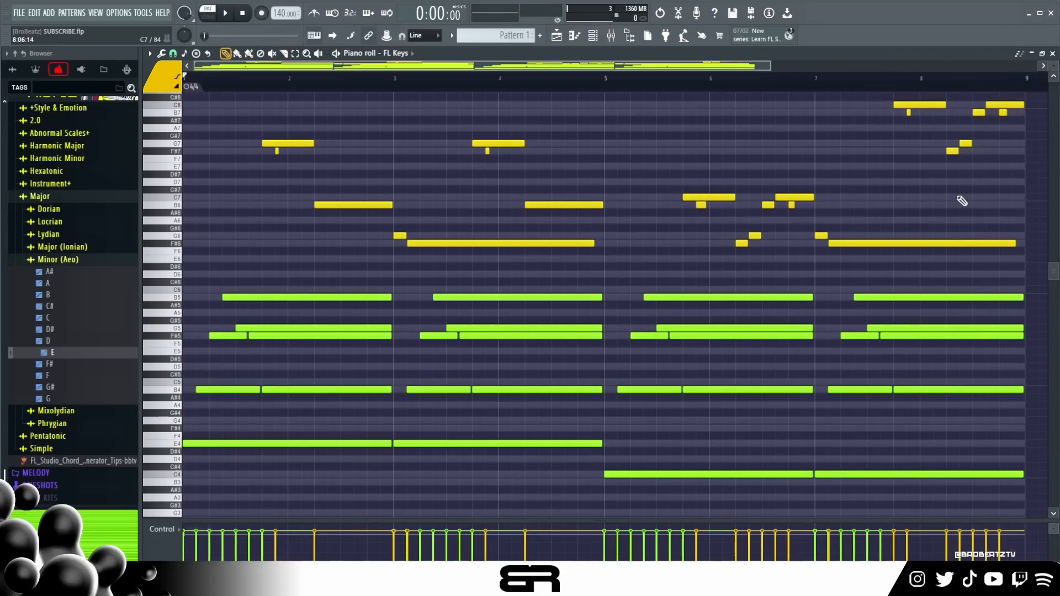
key("alt+2")
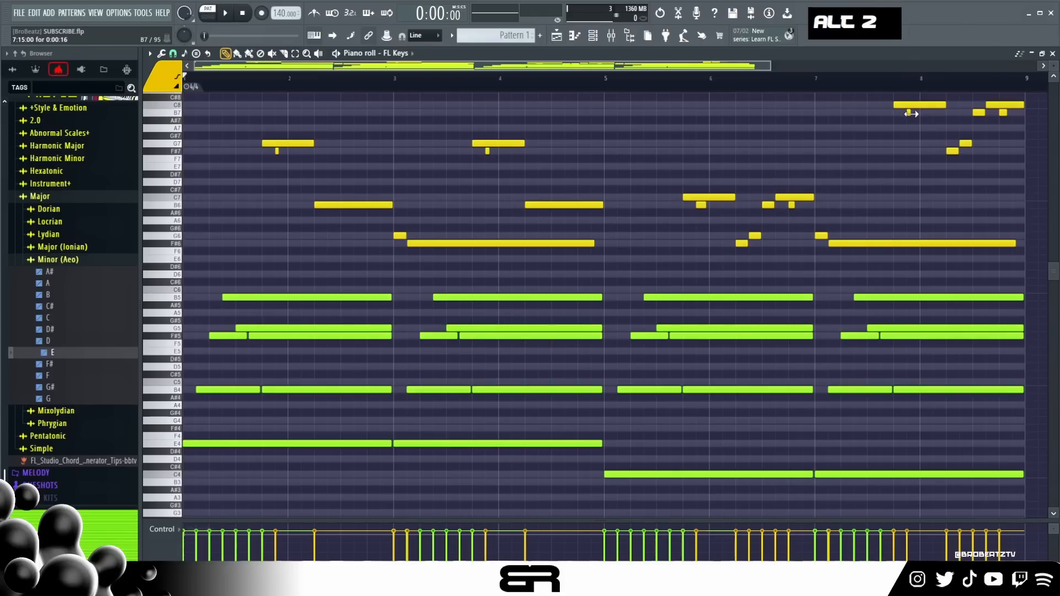
left_click_drag(910, 114, 915, 114)
key("space")
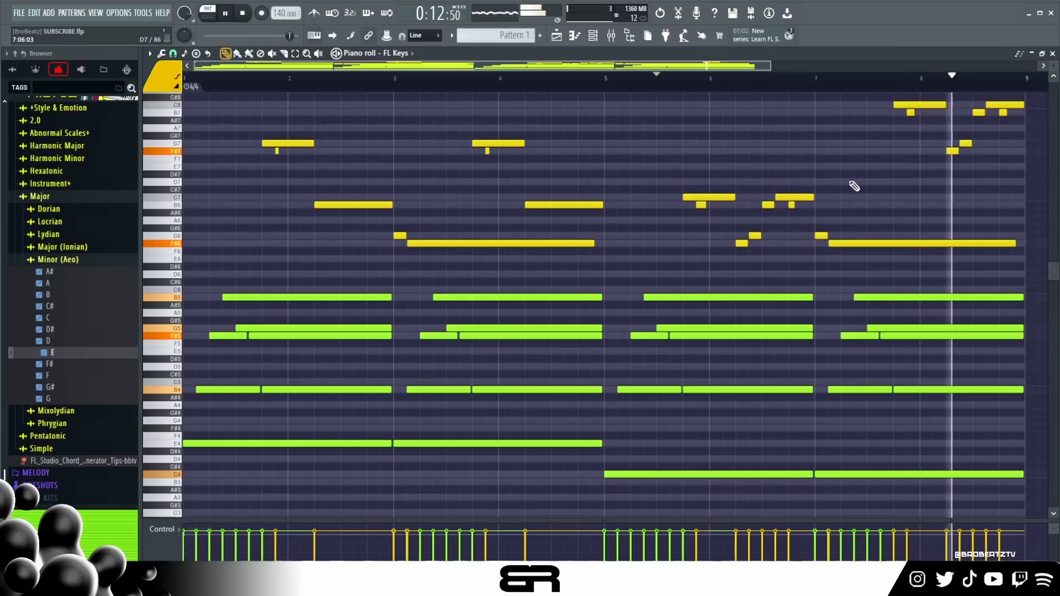
key("space")
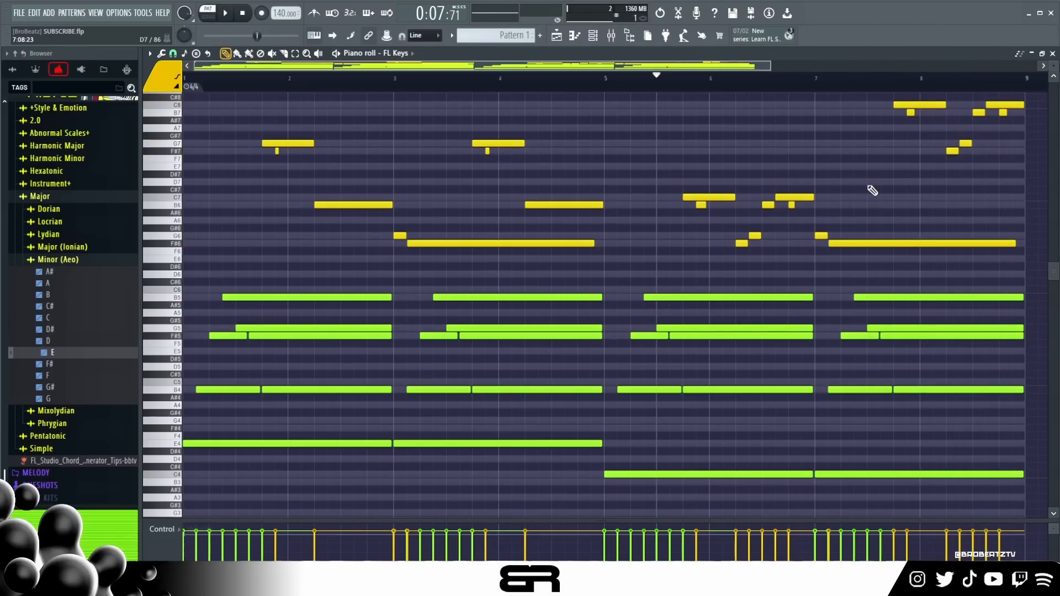
left_click(593, 35)
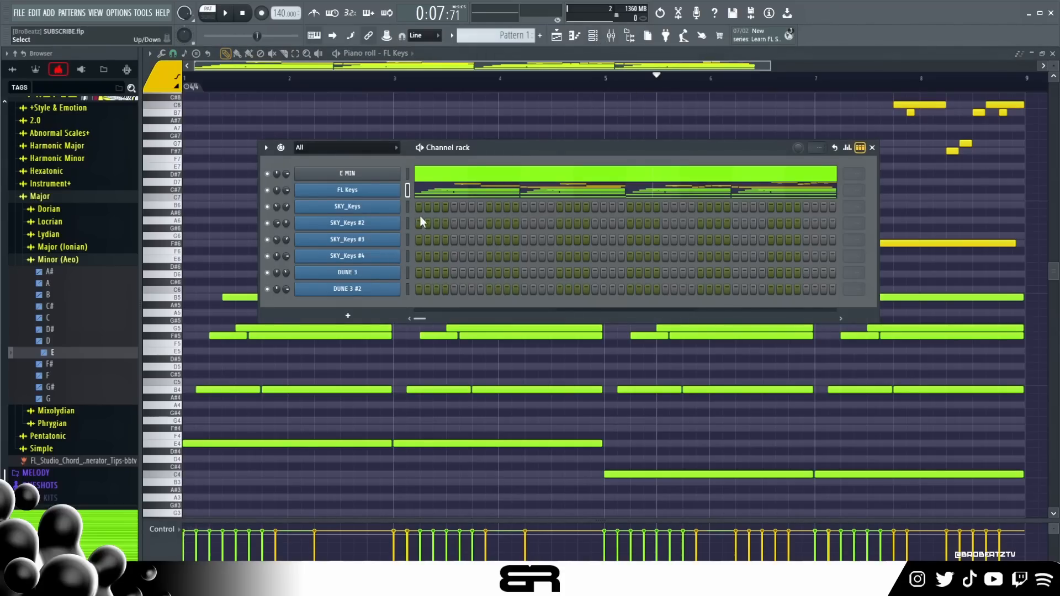
right_click(477, 122)
scroll(532, 177, "down", 5)
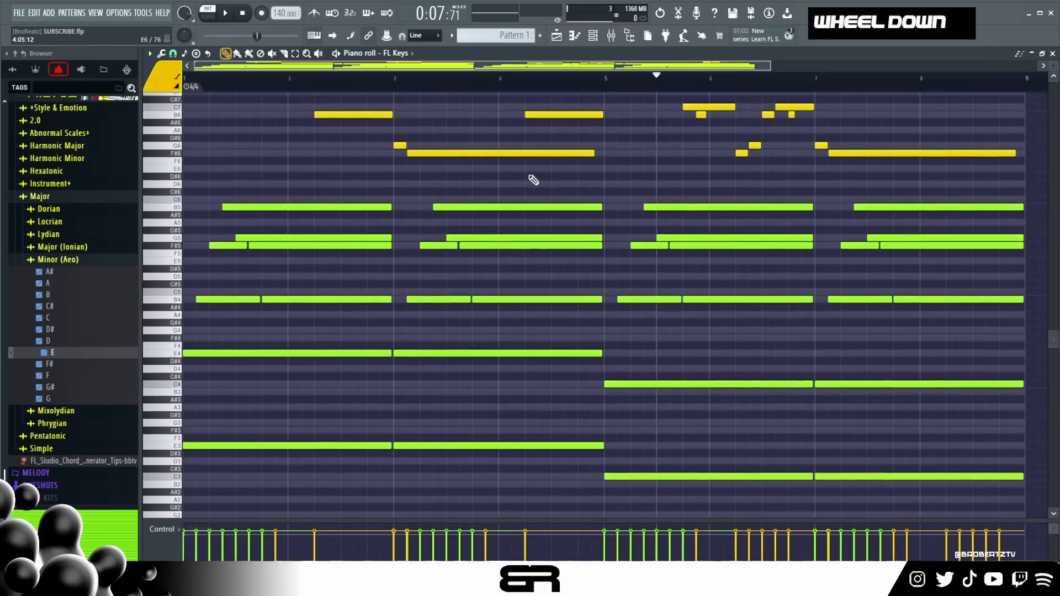
scroll(530, 177, "up", 2)
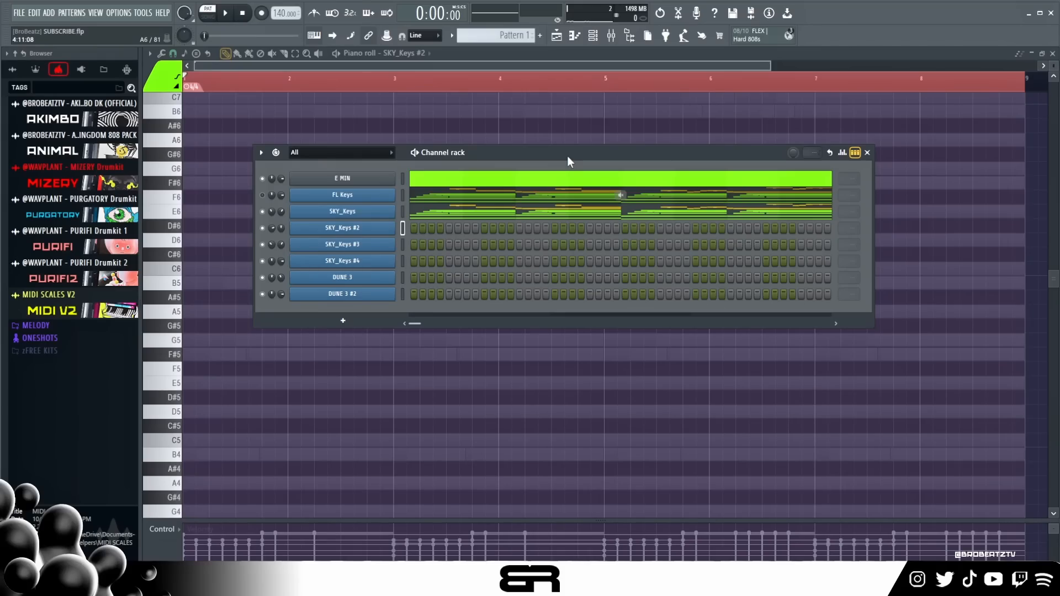
Open the SKY_Keys instrument and audition its Atlas Bounce preset
mouse_move(500, 145)
left_mouse_down()
mouse_move(511, 146)
mouse_move(477, 170)
mouse_move(495, 148)
left_mouse_up()
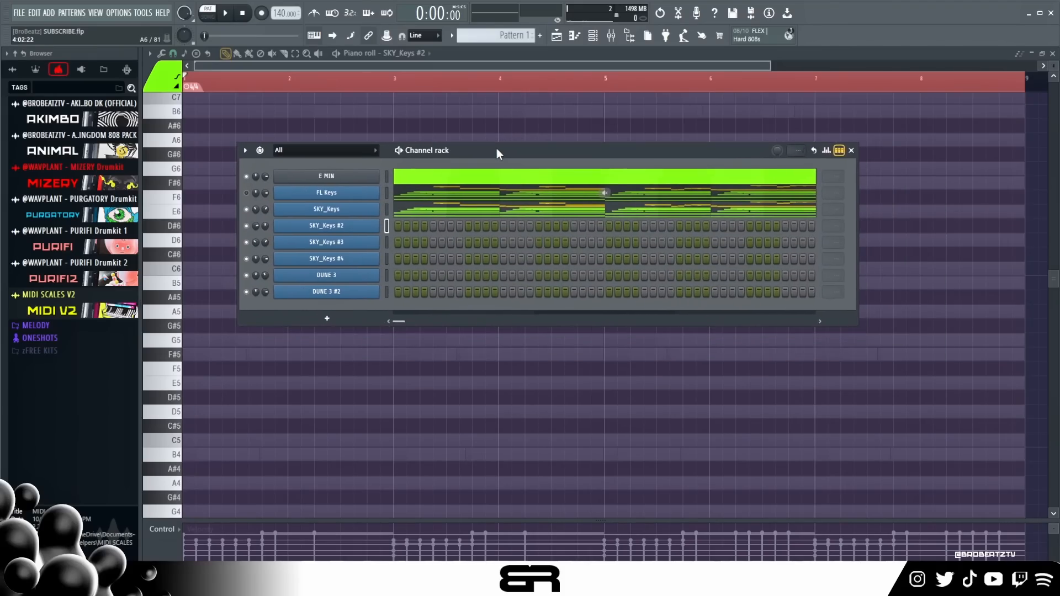
left_click(363, 212)
left_click_drag(627, 146, 663, 104)
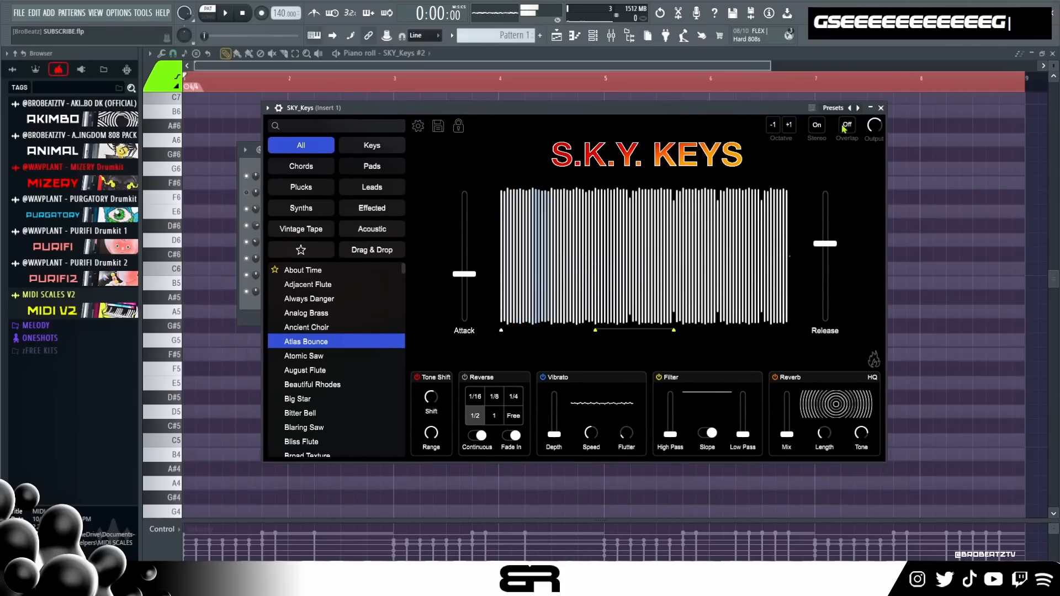
left_click(881, 108)
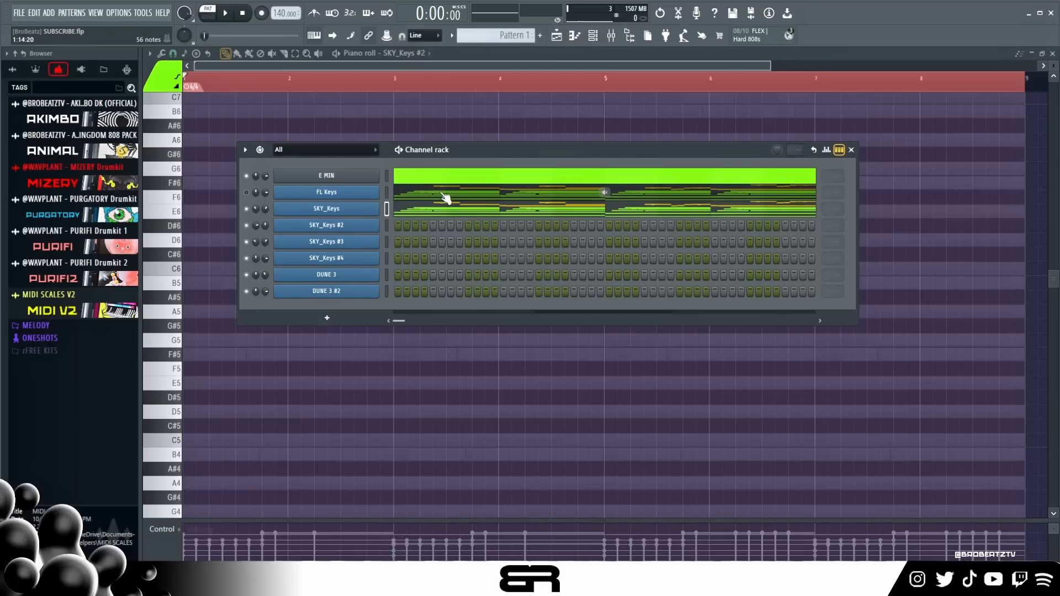
Solo the FL Keys channel and play its chords and melody from the beginning in the piano roll
left_click(247, 192, "ctrl")
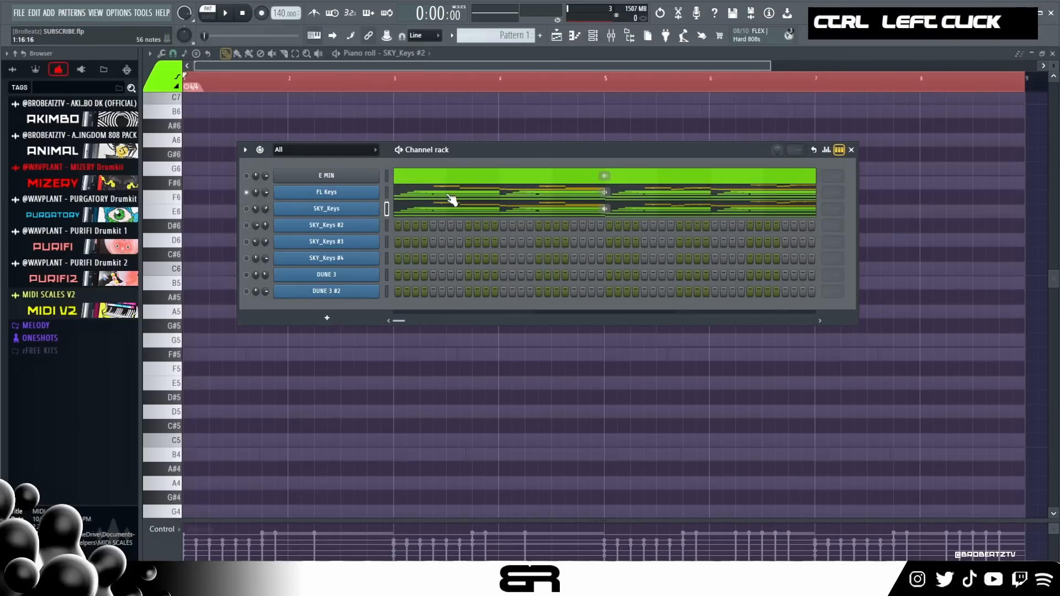
left_click(452, 200)
key("space")
right_click(481, 233, "ctrl")
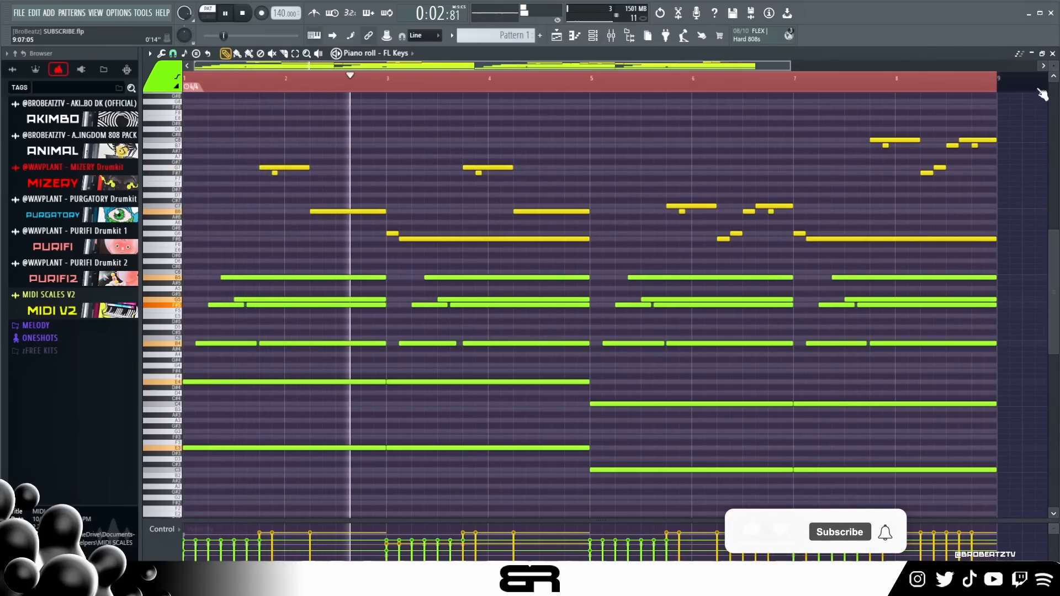
scroll(946, 123, "up", 3)
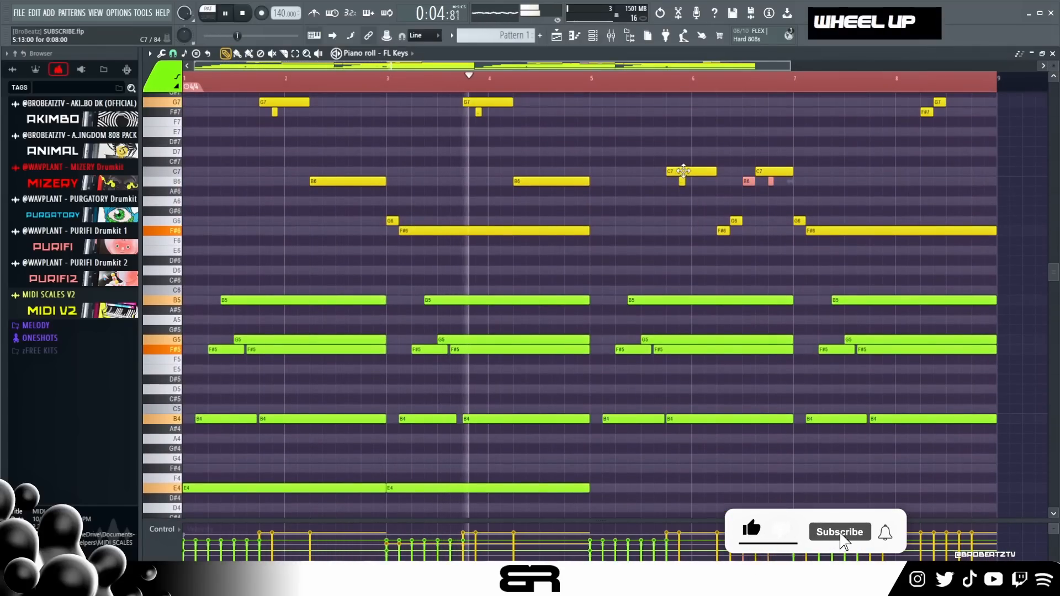
key("space")
Solo the SKY_Keys channel, audition its Atlas Bounce preset and play the pattern from the beginning
left_click(593, 36)
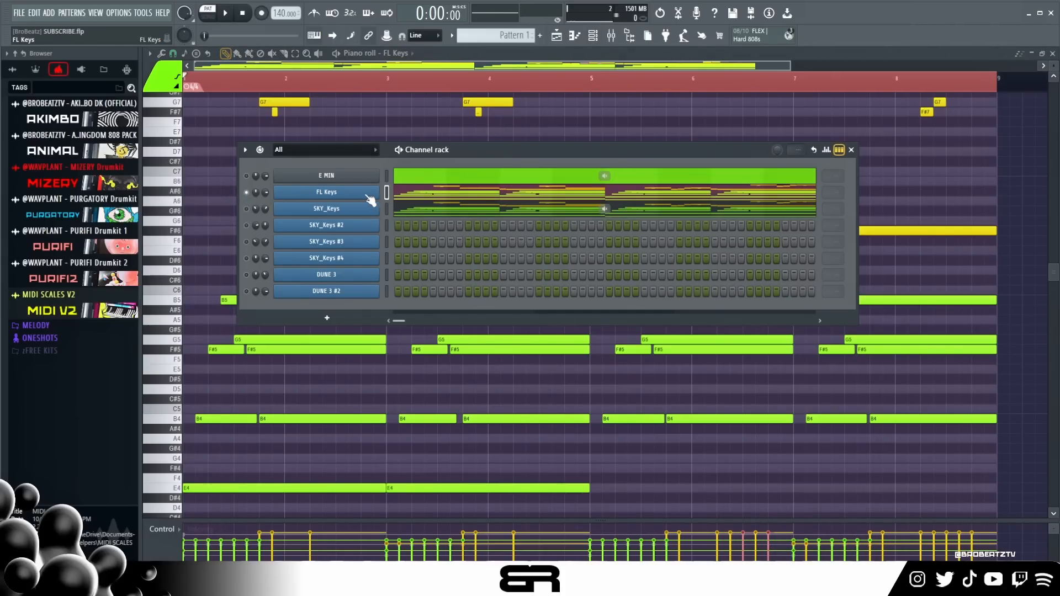
left_click(246, 192)
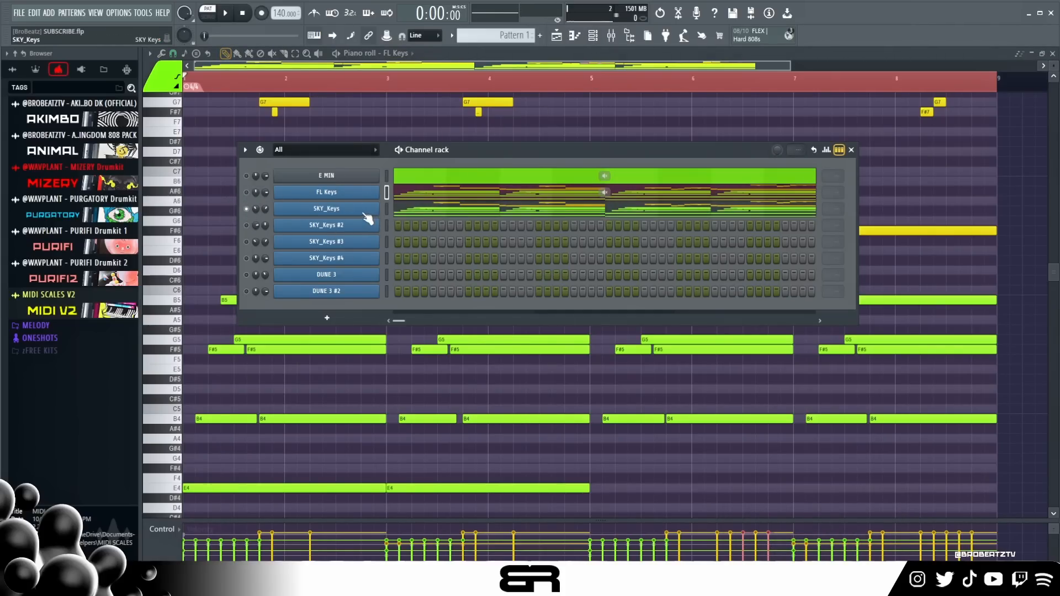
left_click(309, 230)
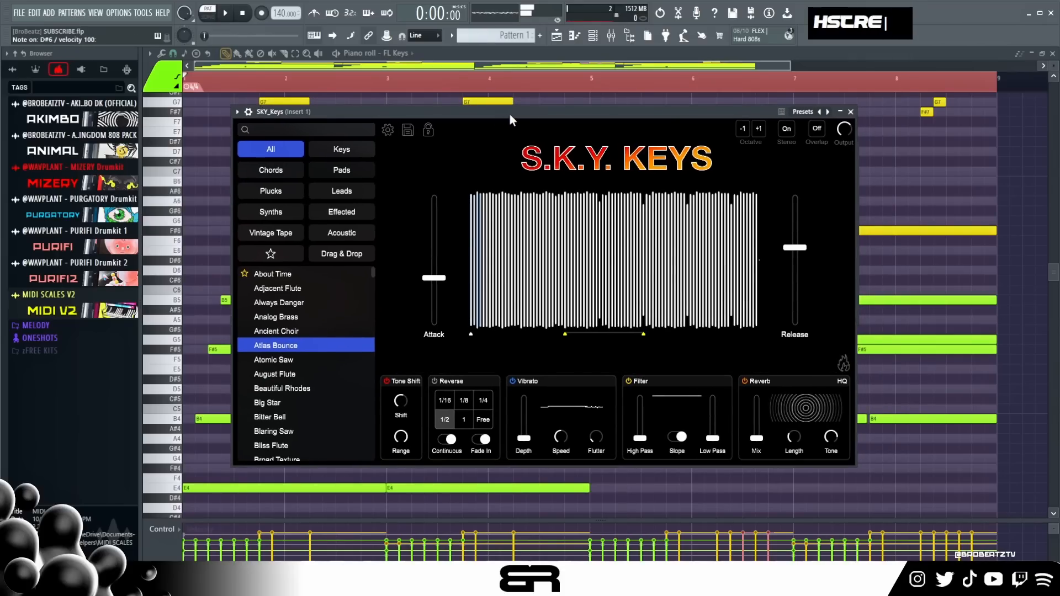
left_click(850, 112)
key("space")
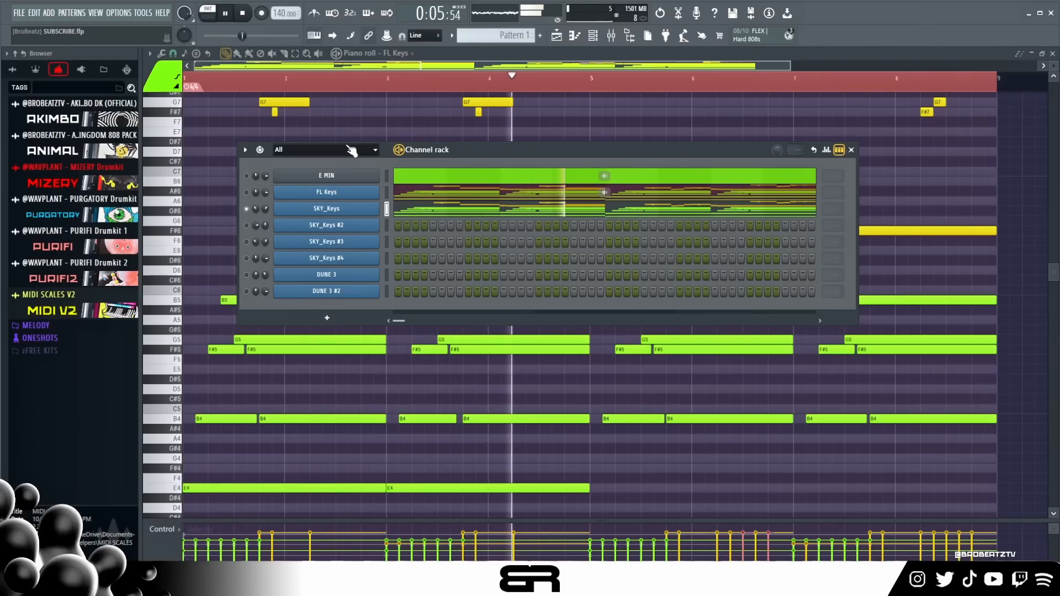
key("space")
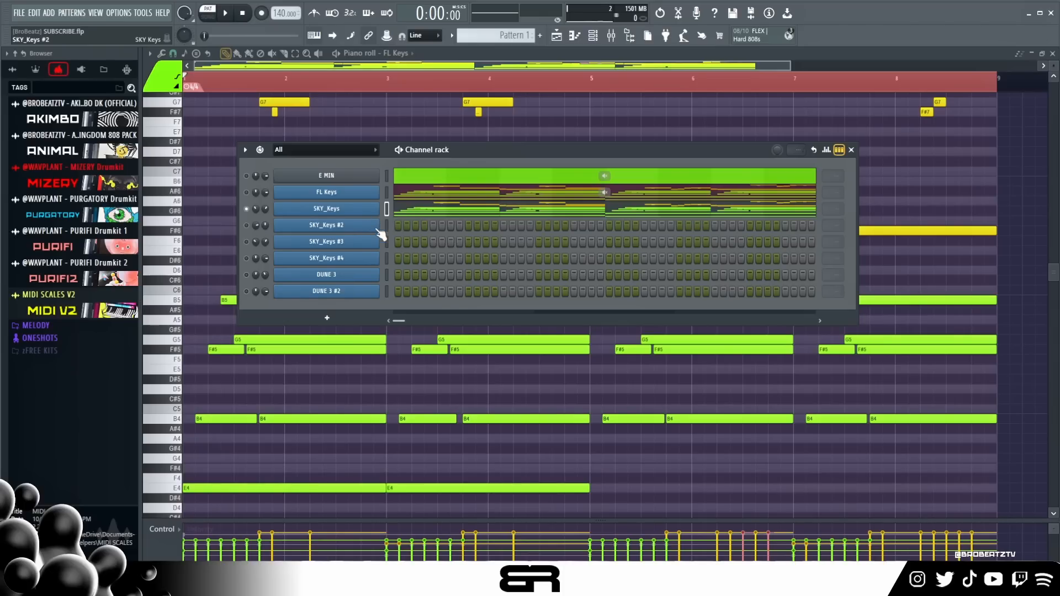
Audition the Gone Effect preset of SKY_Keys #2 and unmute that channel alongside SKY_Keys
double_click(310, 225)
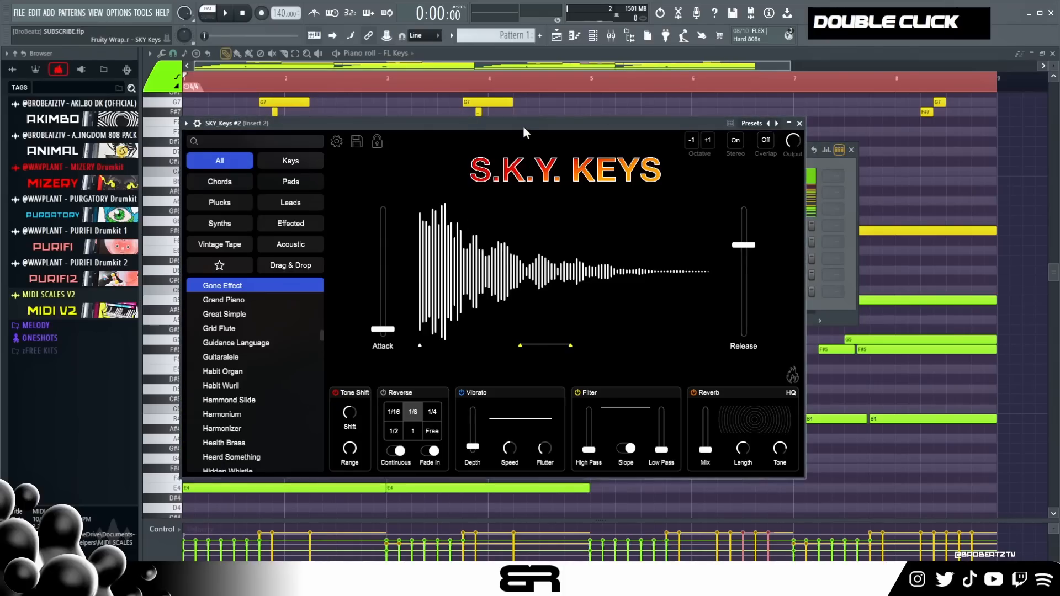
left_click_drag(522, 127, 538, 134)
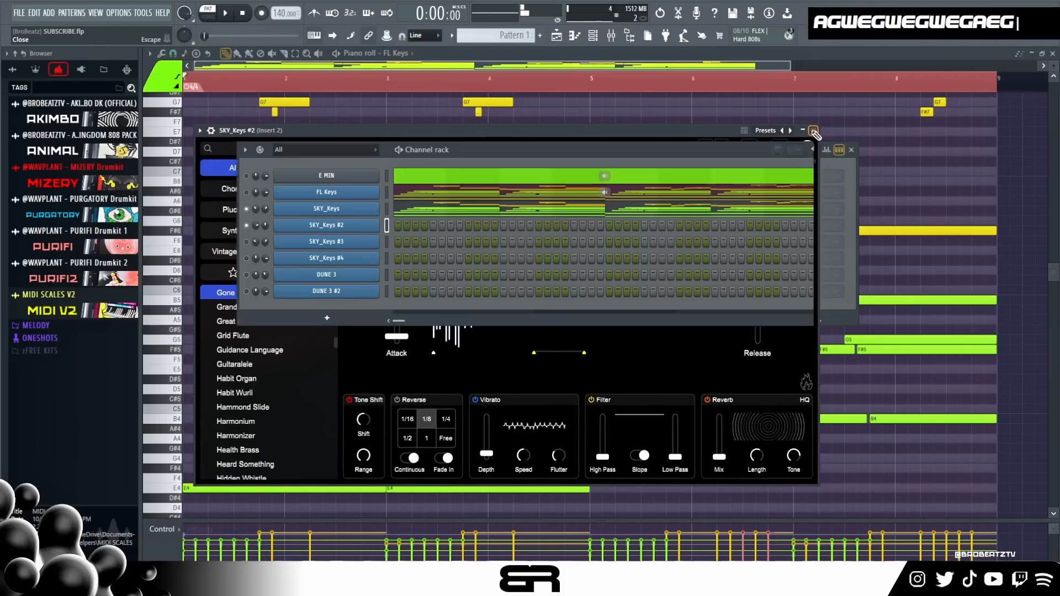
left_click(813, 131)
Examine the chord notes in the SKY_Keys piano roll, highlighting all G5, F#5 and B4 notes and clearing the selection
left_click(381, 209)
scroll(376, 292, "down", 4)
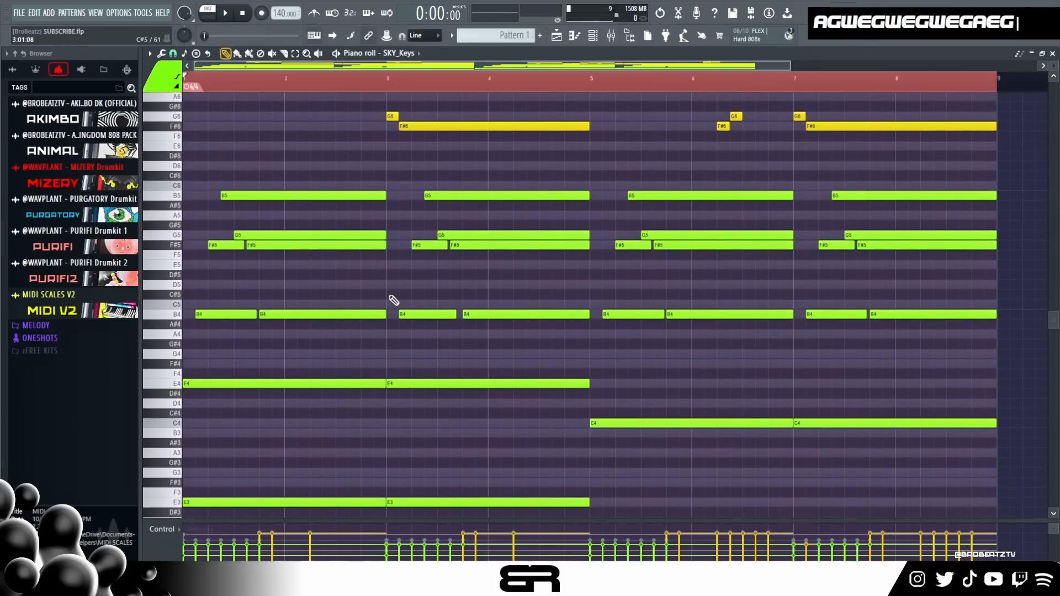
scroll(373, 288, "up", 4)
scroll(426, 254, "down", 5)
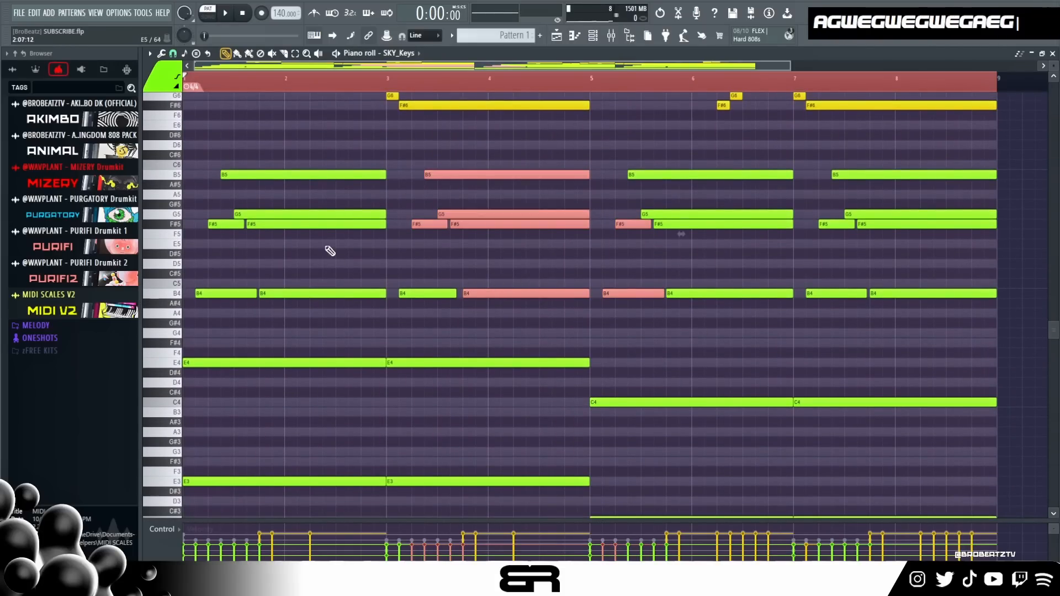
right_click(222, 268)
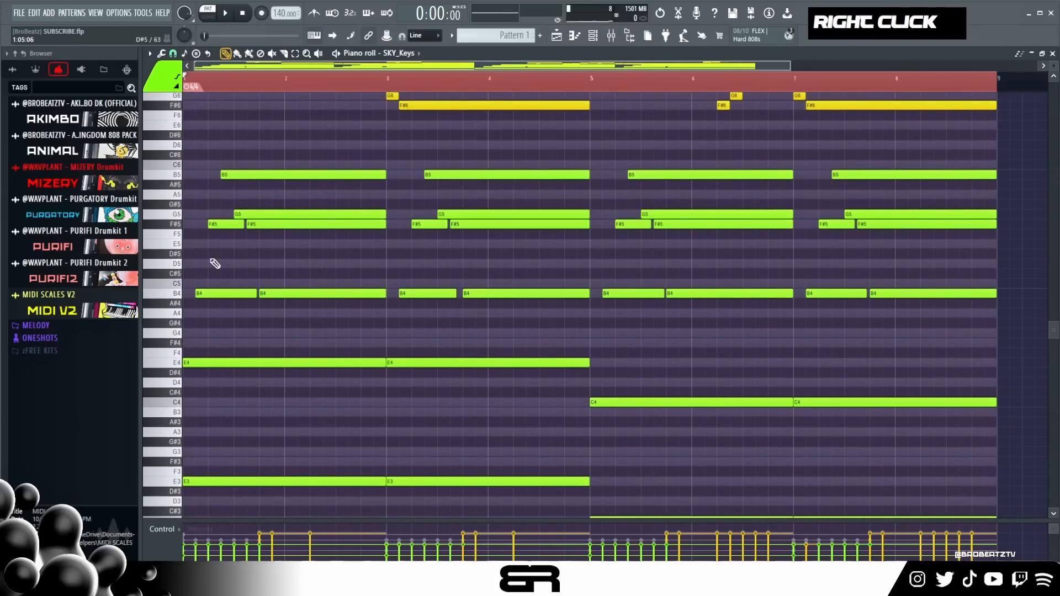
left_click_drag(174, 216, 193, 301)
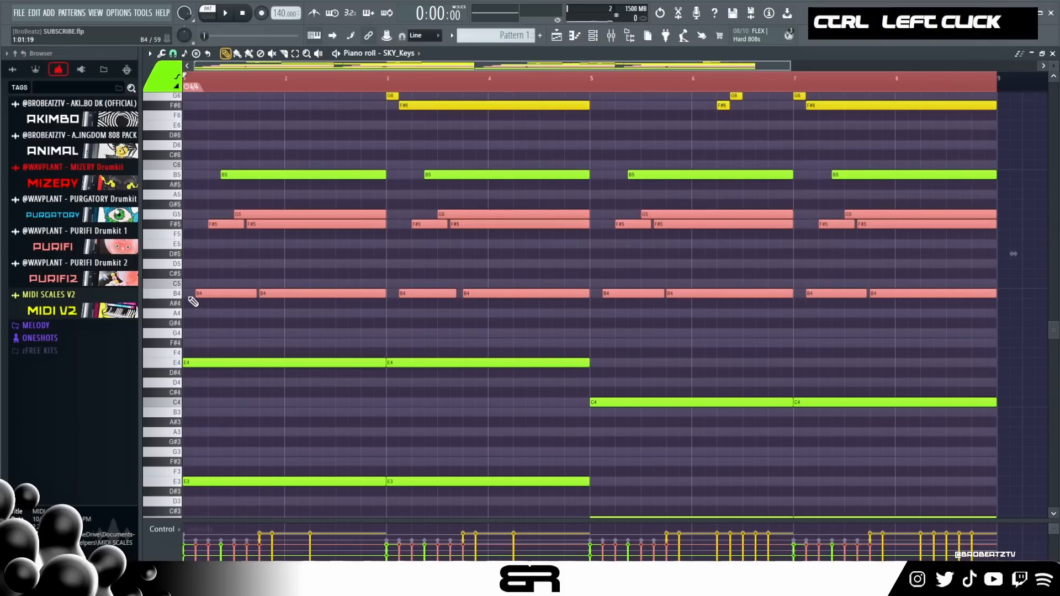
right_click(290, 324)
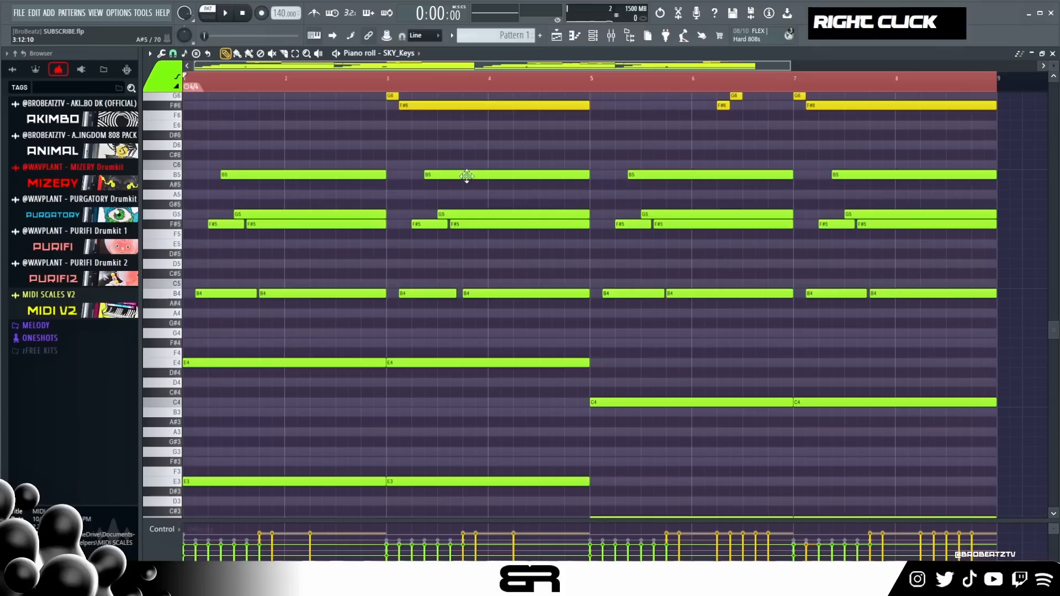
In bar 1 of the SKY_Keys #2 piano roll, place half-bar G5 and F#5 notes and two B4 notes from step 5 to the bar's end
left_click(593, 37)
right_click(360, 226)
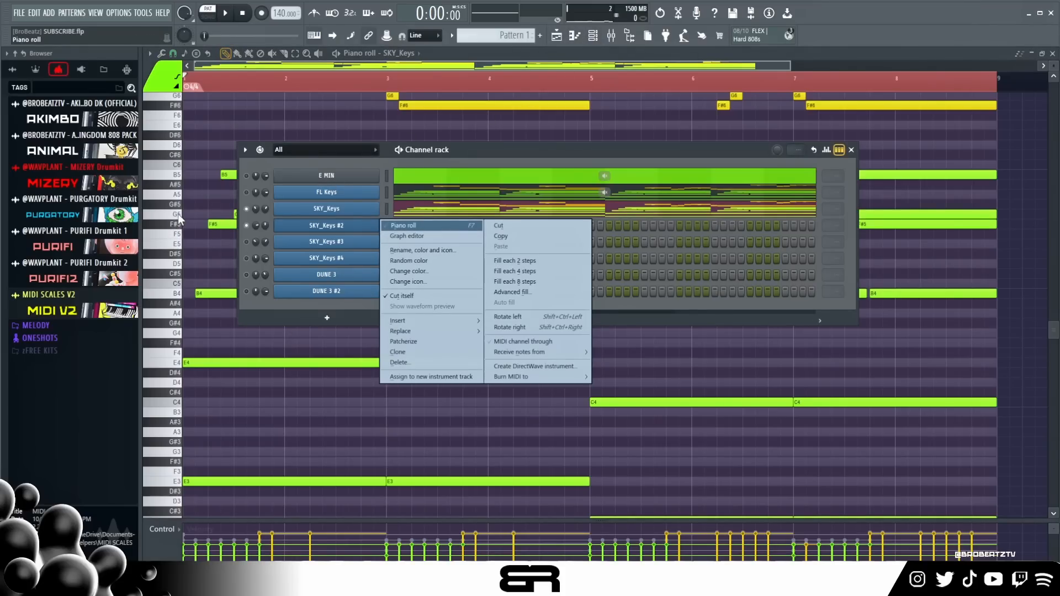
left_click(452, 225)
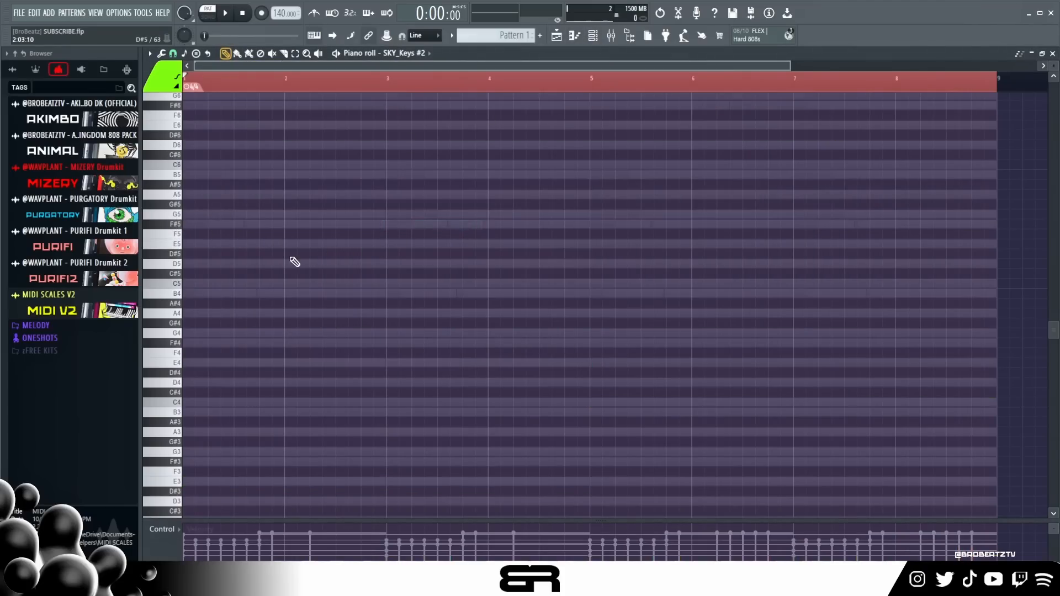
left_click(184, 214)
left_click_drag(282, 215, 268, 236)
left_click(236, 223)
right_click(248, 263)
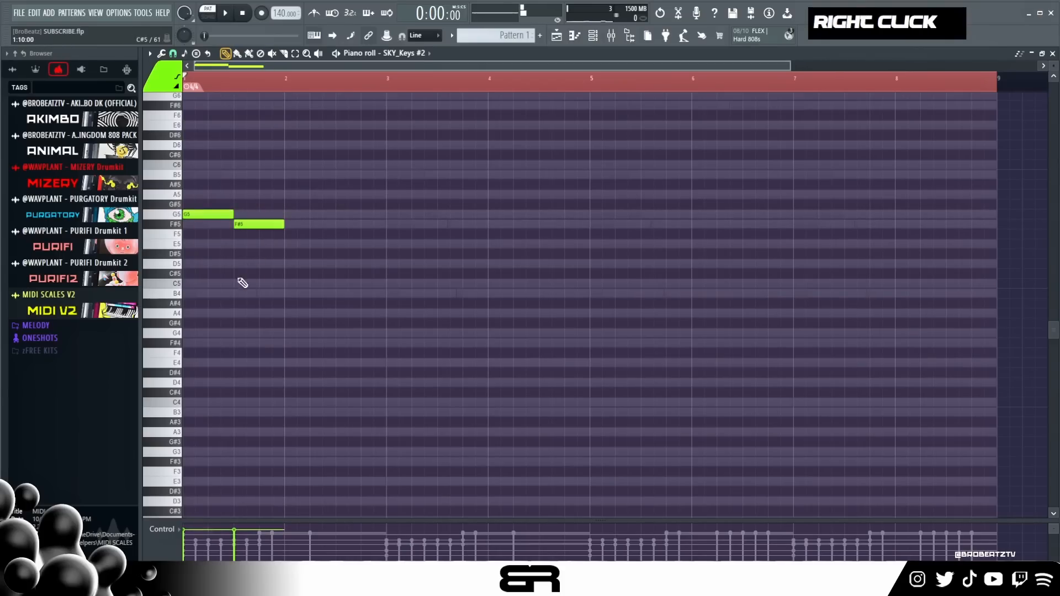
left_click(215, 299)
left_click(263, 294)
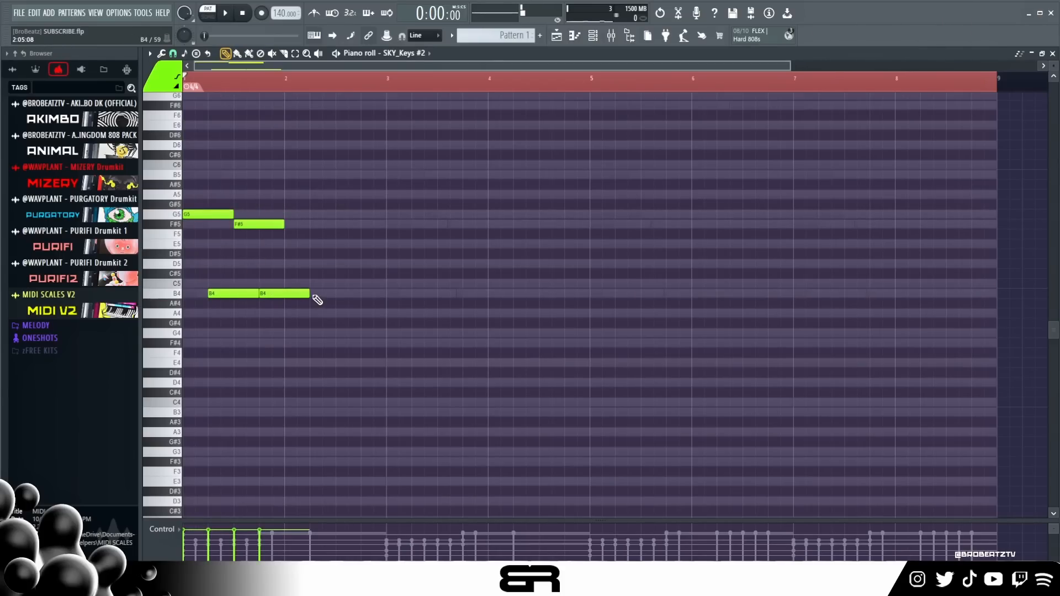
left_click(161, 214, "ctrl")
key("ctrl+b")
key("ctrl+b")
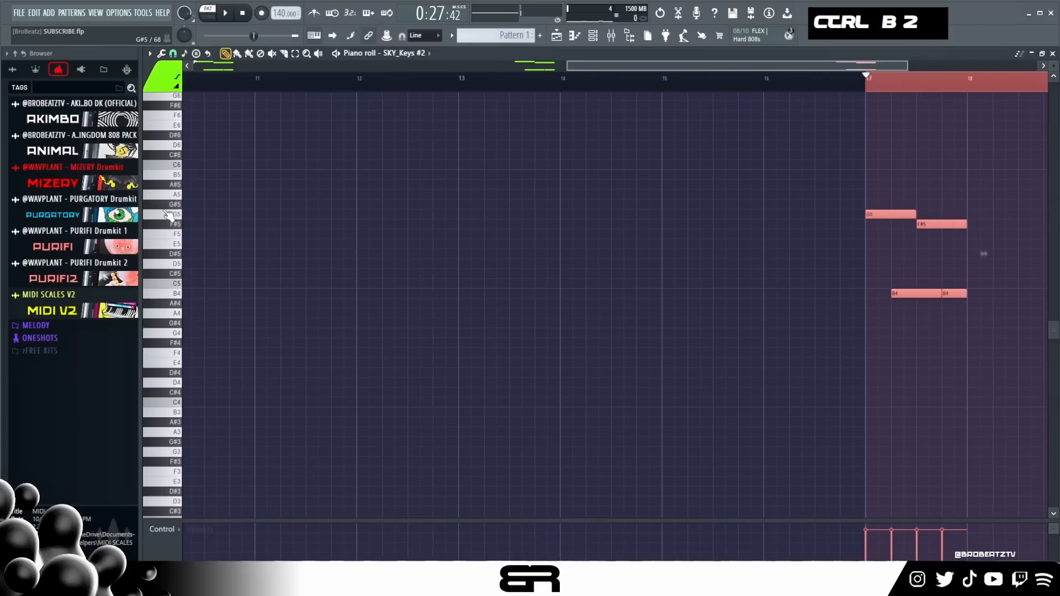
key("ctrl+z")
left_click_drag(800, 66, 214, 83)
right_click(980, 214)
right_click(1025, 224)
right_click(1015, 294)
right_click(1035, 293)
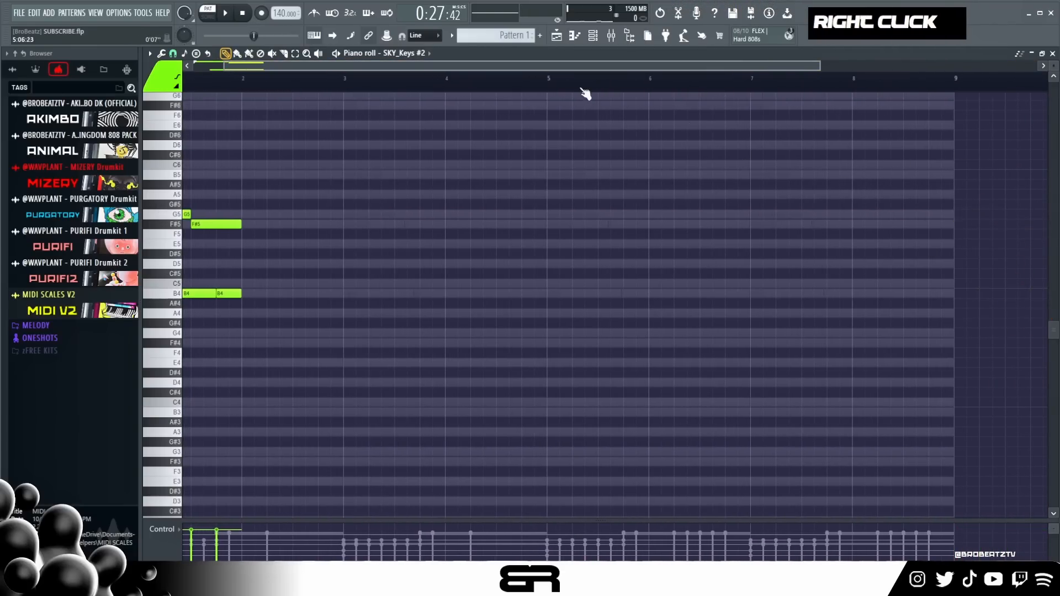
Duplicate the one-bar G5, F#5 and B4 phrase three times to fill bars 2 to 4 and clear the selection
left_click_drag(541, 81, 191, 83)
double_click(284, 83)
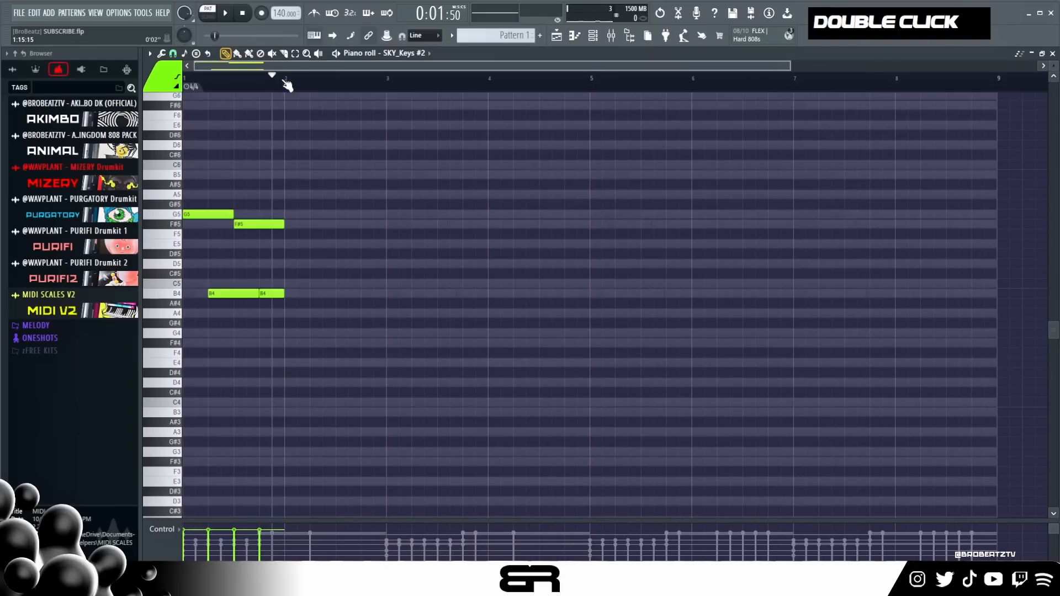
left_click_drag(285, 87, 163, 110)
key("ctrl+b")
key("ctrl+b")
key("ctrl+b")
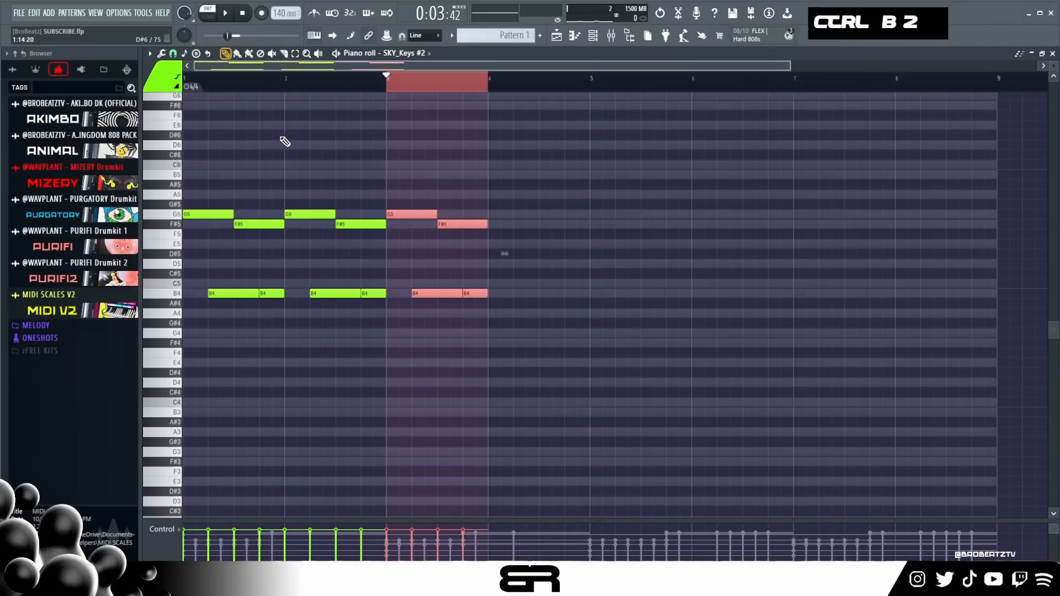
right_click(504, 152)
double_click(468, 79)
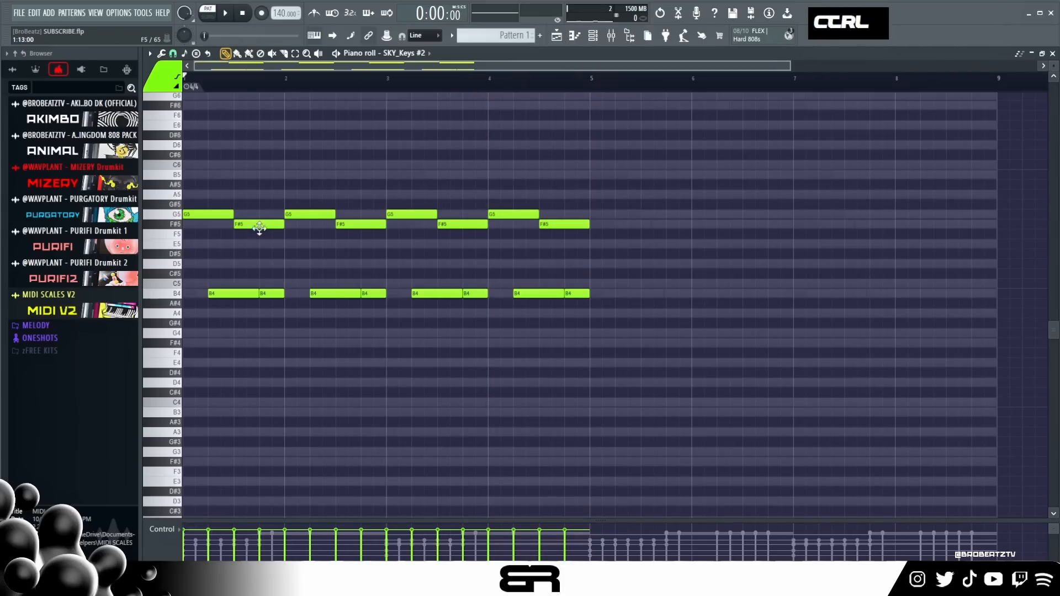
Add a three-beat F#4 note at the start of each of bars 1 to 4 and play the result briefly
left_click(260, 225, "ctrl")
left_click_drag(260, 225, 209, 224)
key("ctrl+Down")
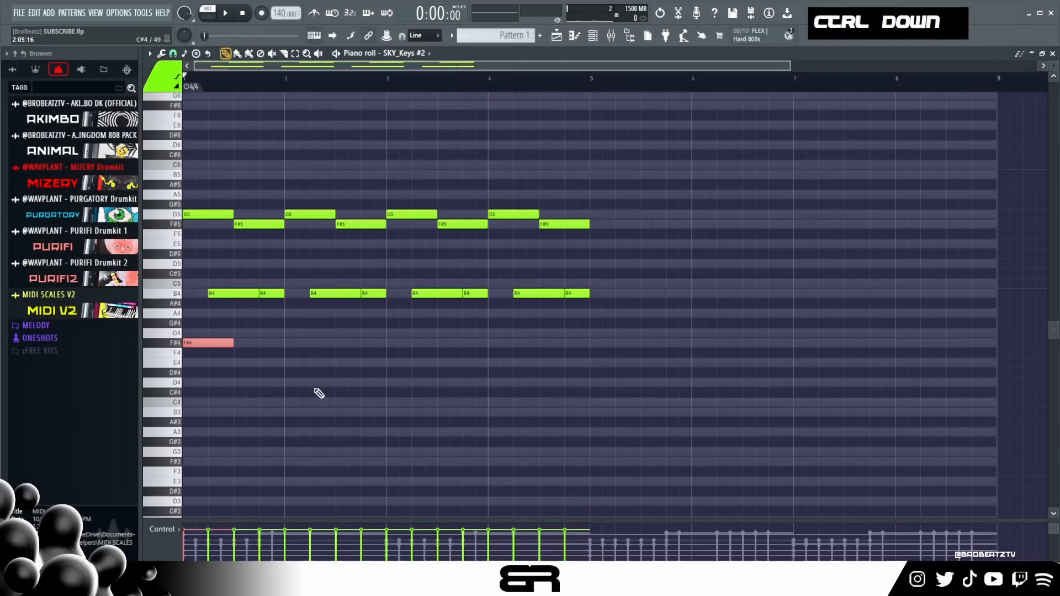
left_click_drag(252, 342, 513, 349)
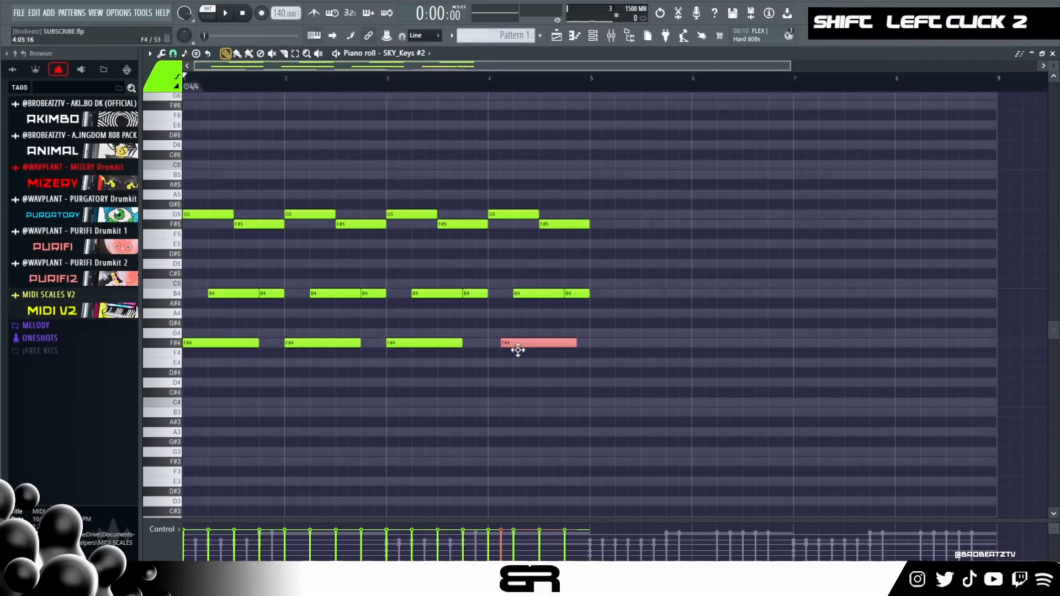
right_click(514, 380)
key("space")
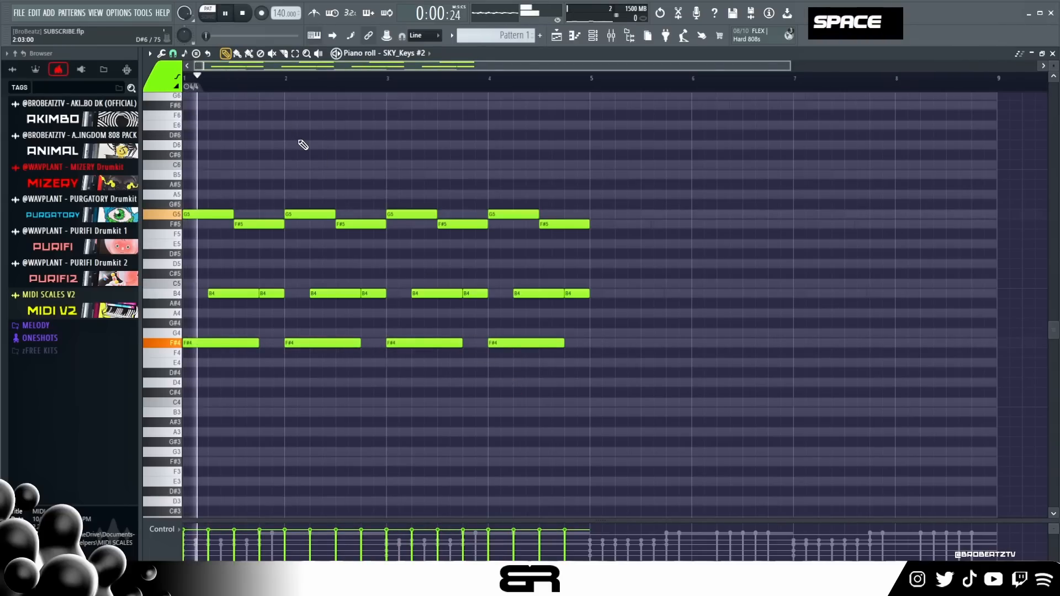
key("space")
Transpose all SKY_Keys #2 notes up one octave and audition the pattern
key("ctrl+a")
key("ctrl+Up")
key("space")
scroll(412, 280, "up", 3)
right_click(627, 327)
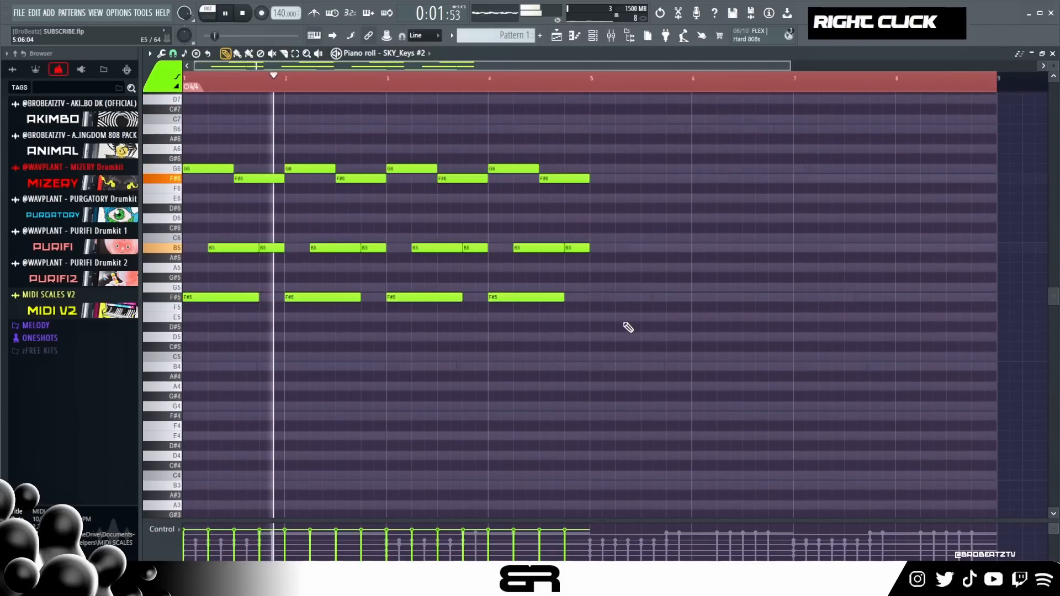
key("space")
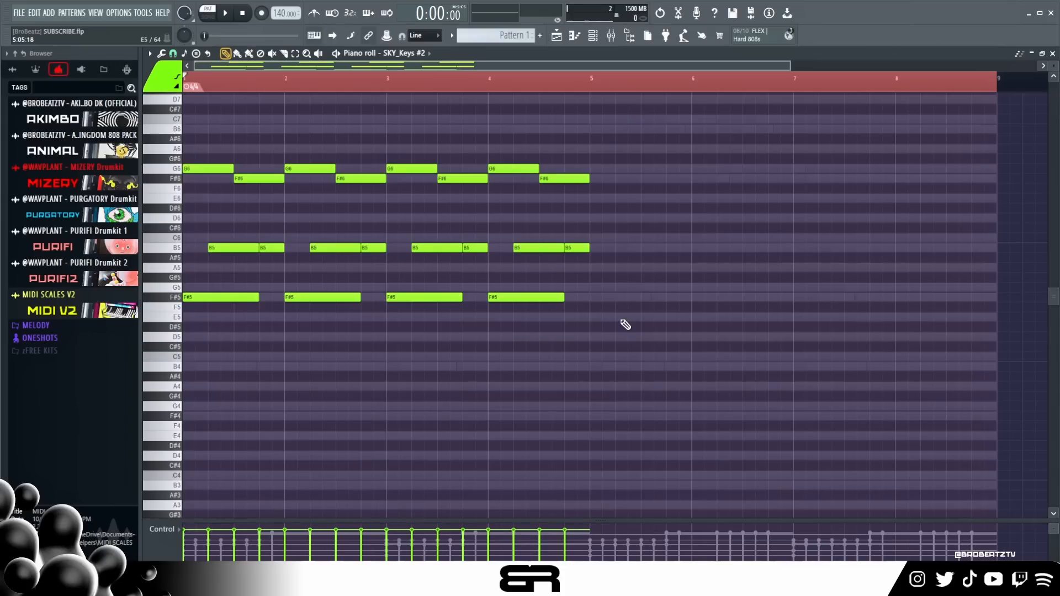
Duplicate the whole four-bar phrase into bars 5 to 8 and clear the selection
right_click(666, 212)
key("ctrl+a")
left_click_drag(196, 174, 607, 176)
right_click(636, 210)
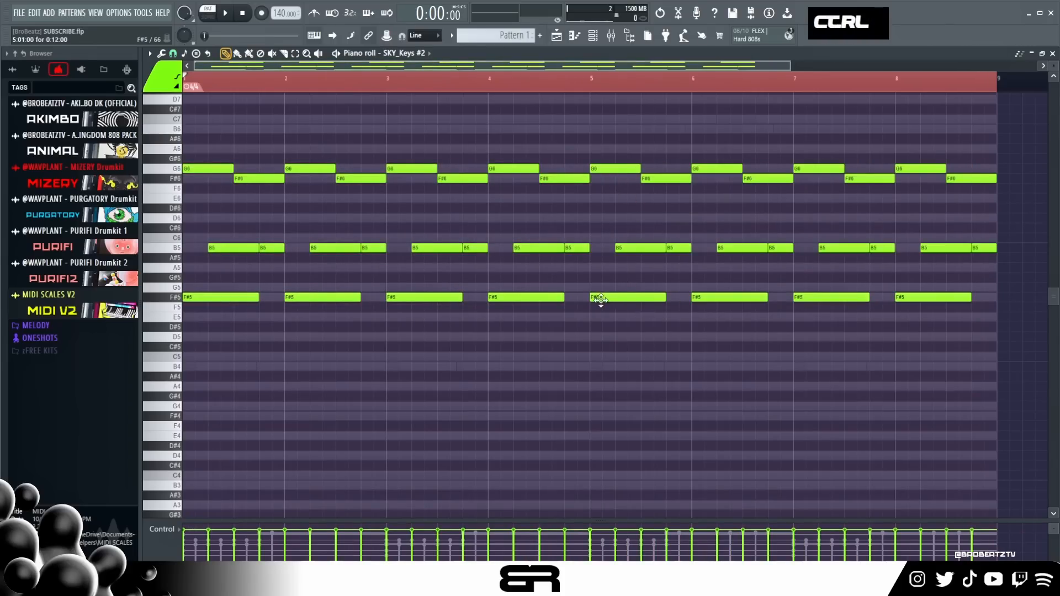
Lower the four F#5 notes in bars 5 to 8 to C5 and clear the selection
left_click_drag(596, 302, 988, 313)
key("shift+2")
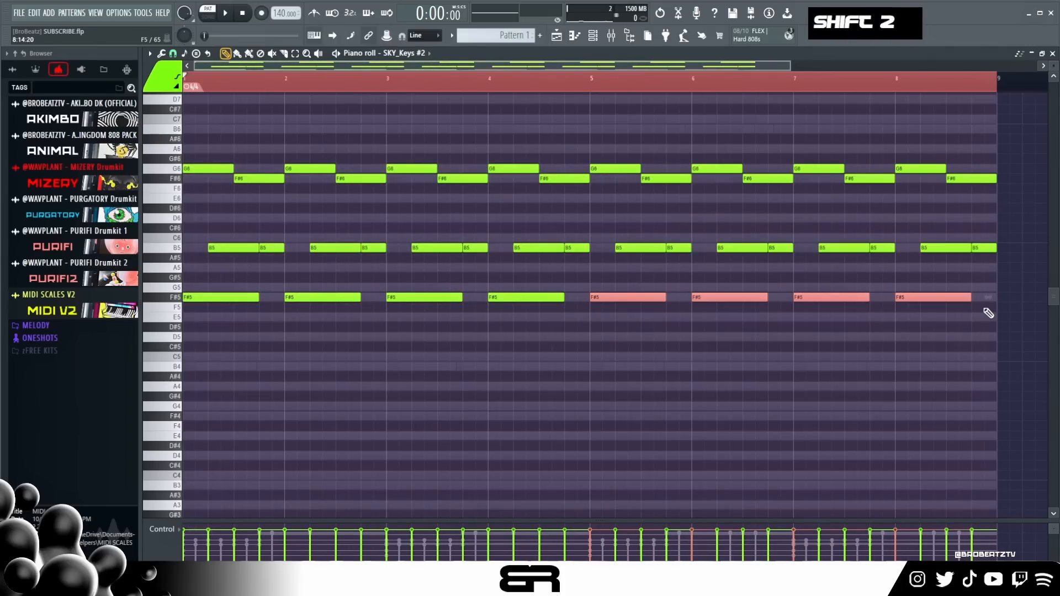
key("shift+Down")
key("shift+Down")
key("shift+Down")
key("shift+Down")
key("shift+Down")
key("shift+Down")
key("shift+Up")
key("shift+Up")
key("shift+Down")
key("shift+Down")
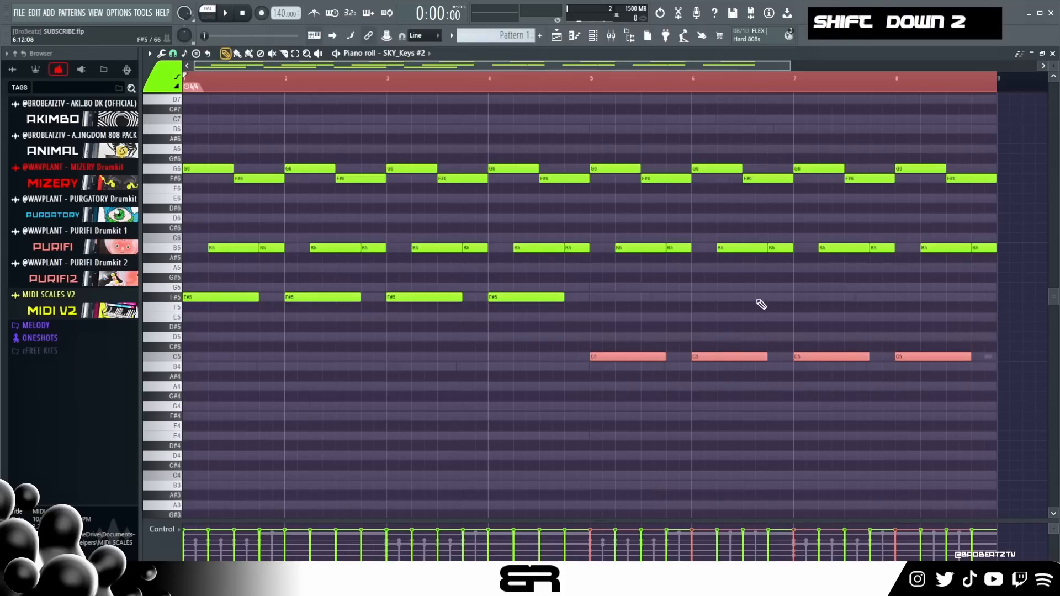
right_click(761, 304)
Compare the SKY_Keys #2 counter-melody with the chord notes in the SKY_Keys piano roll
left_click(607, 35)
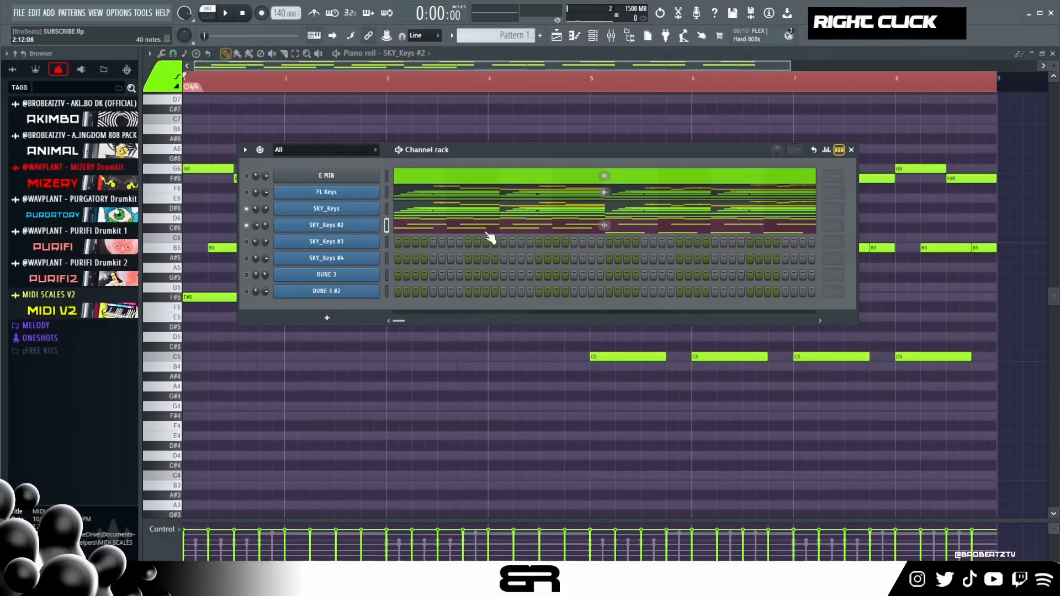
left_click(486, 233)
left_click(555, 230)
scroll(560, 242, "down", 1)
left_click_drag(579, 301, 953, 349)
right_click(648, 352)
left_click(594, 36)
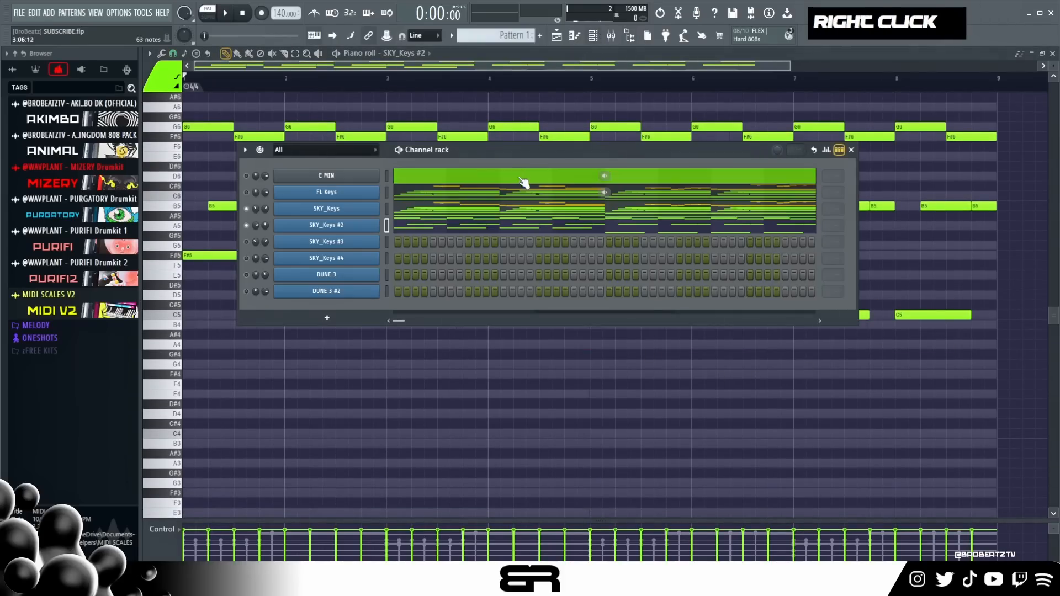
left_click(507, 217)
scroll(627, 392, "down", 2)
scroll(628, 391, "up", 2)
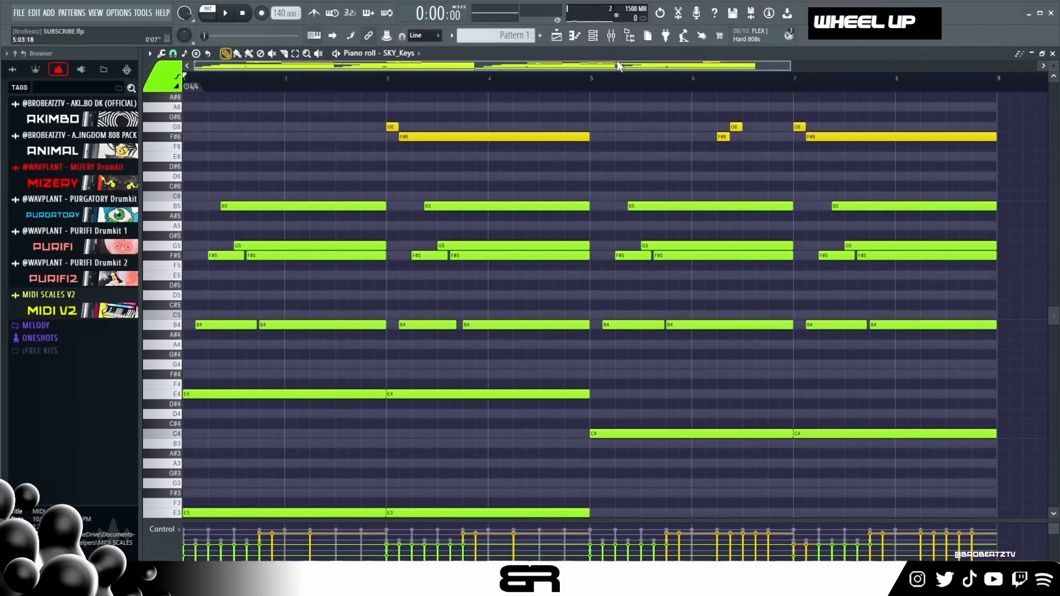
left_click(594, 35)
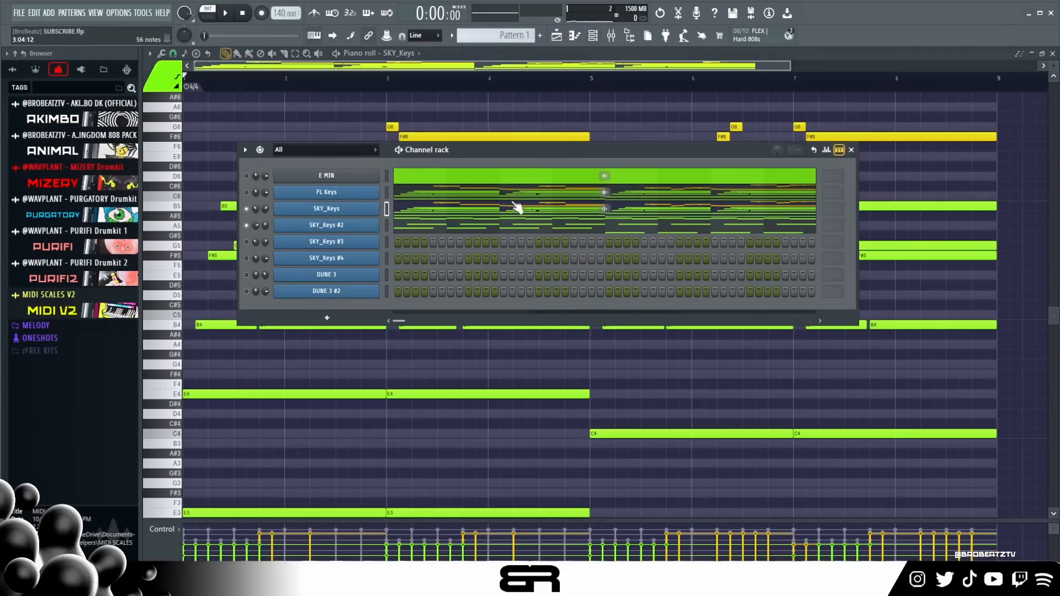
Return to the SKY_Keys #2 piano roll and play from late in bar 3 into the second half
left_click(427, 228)
left_click(476, 77)
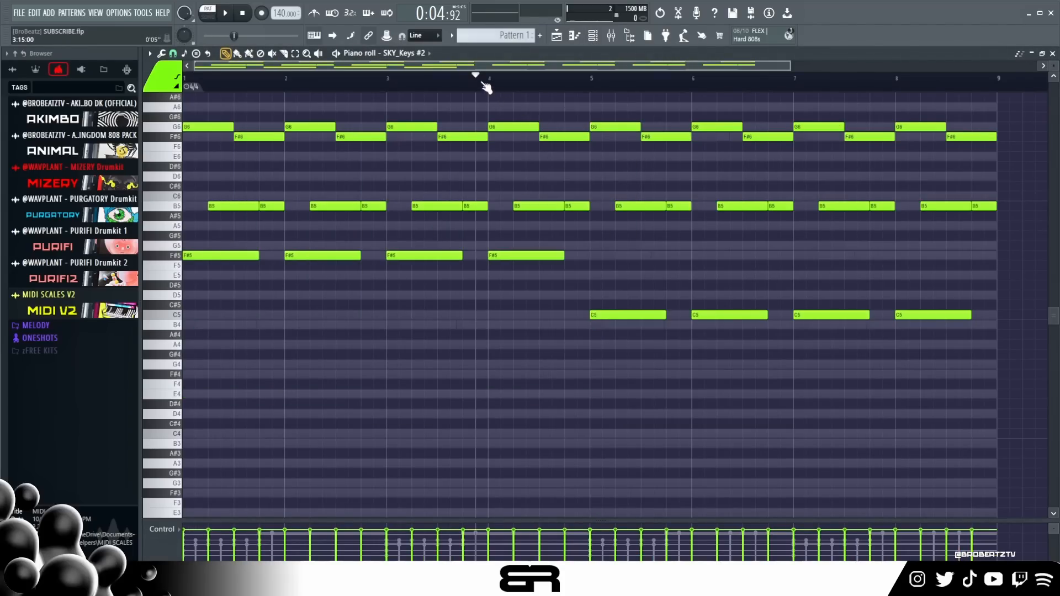
key("space")
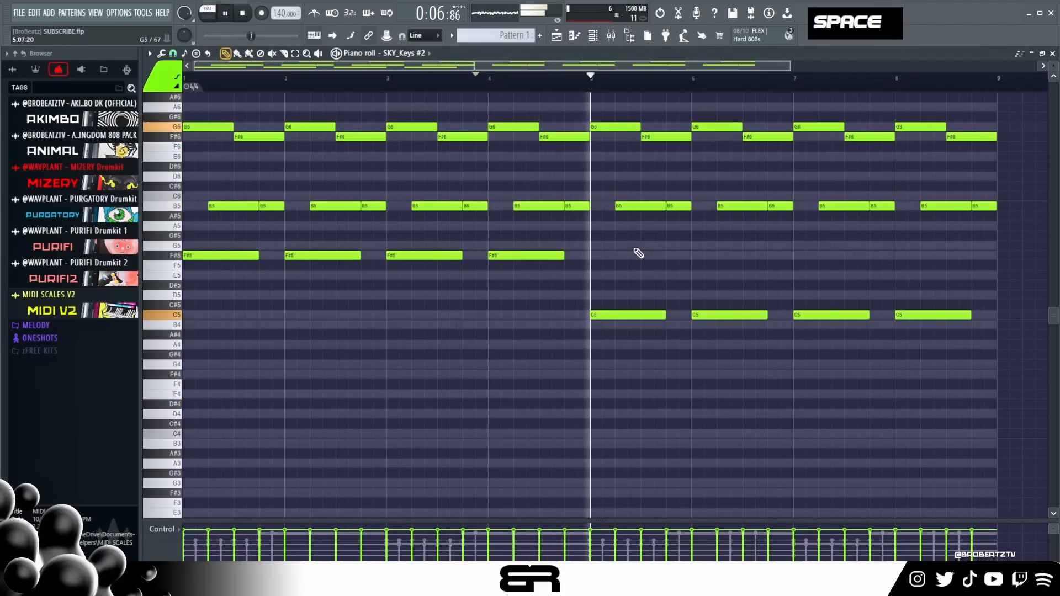
key("space")
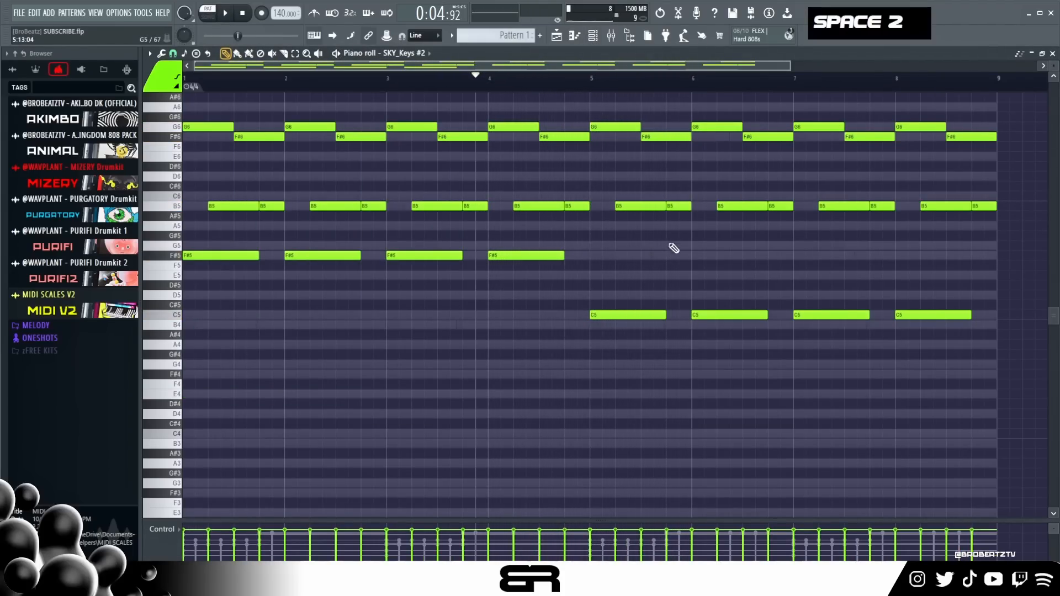
Add half-bar G5 notes in the second halves of bars 5 and 7, removing the extra copies in bars 6 and 8
left_click_drag(522, 255, 670, 246, "ctrl")
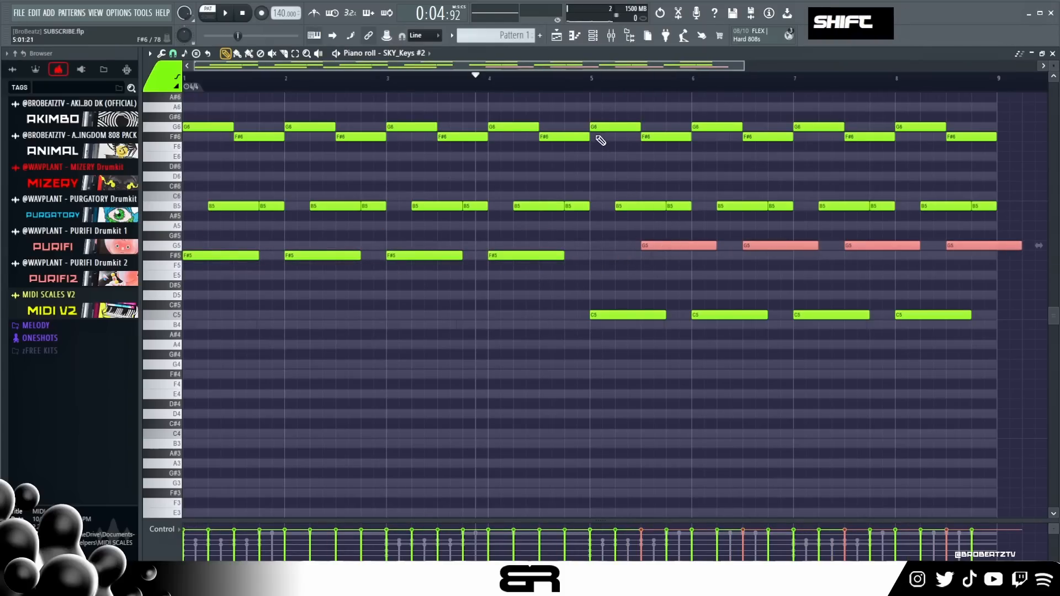
left_click(723, 248)
right_click(773, 245)
right_click(963, 245)
left_click(882, 246, "ctrl")
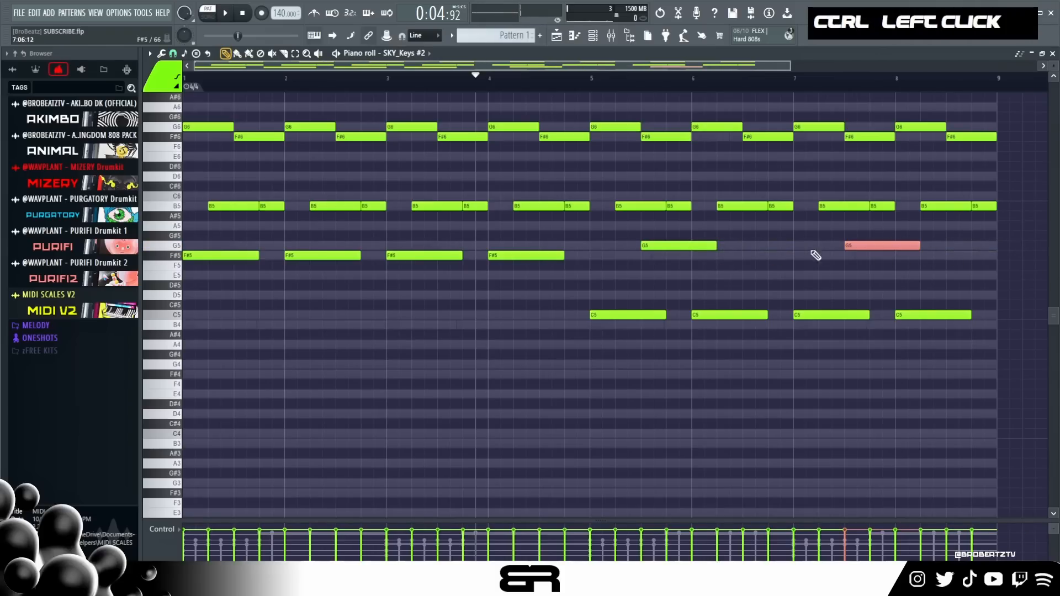
left_click(697, 245, "ctrl+shift")
left_click_drag(713, 245, 688, 246)
right_click(729, 259)
Audition the pattern with the added G5 notes from late in bar 3 and bring up the channel rack
key("space")
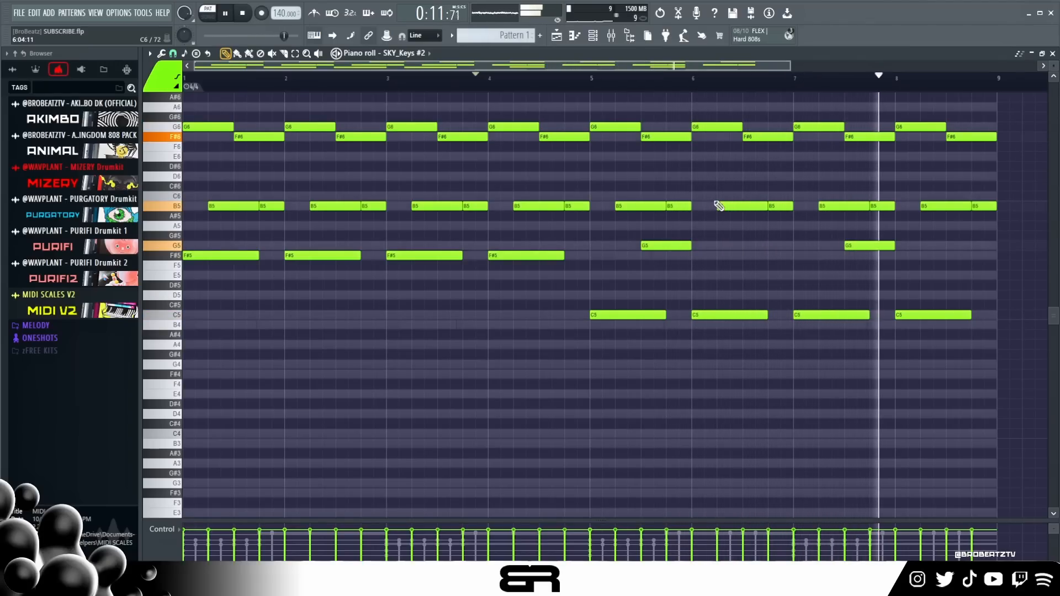
key("space")
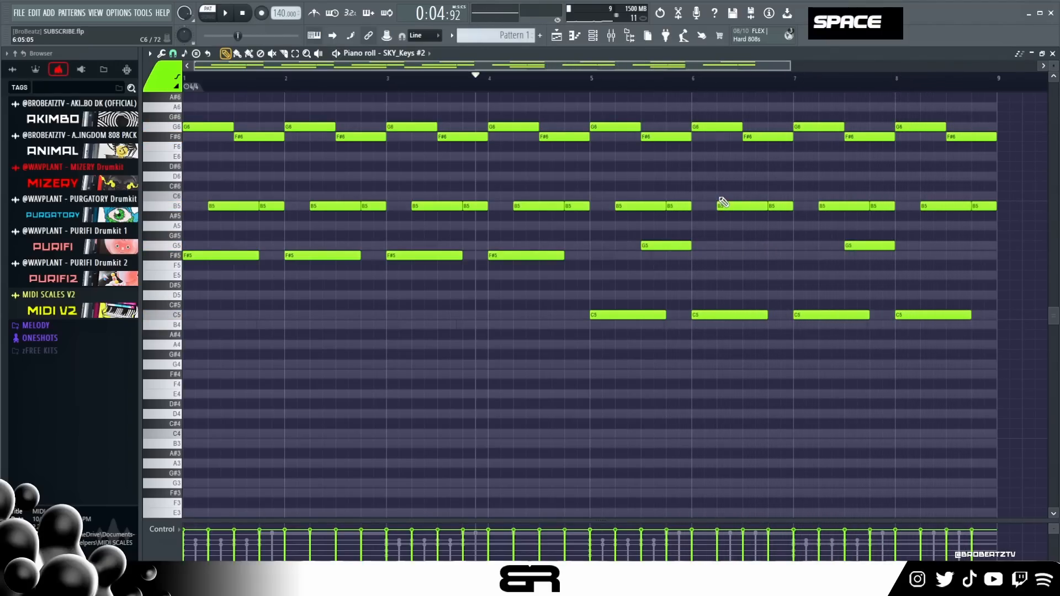
scroll(620, 251, "up", 3)
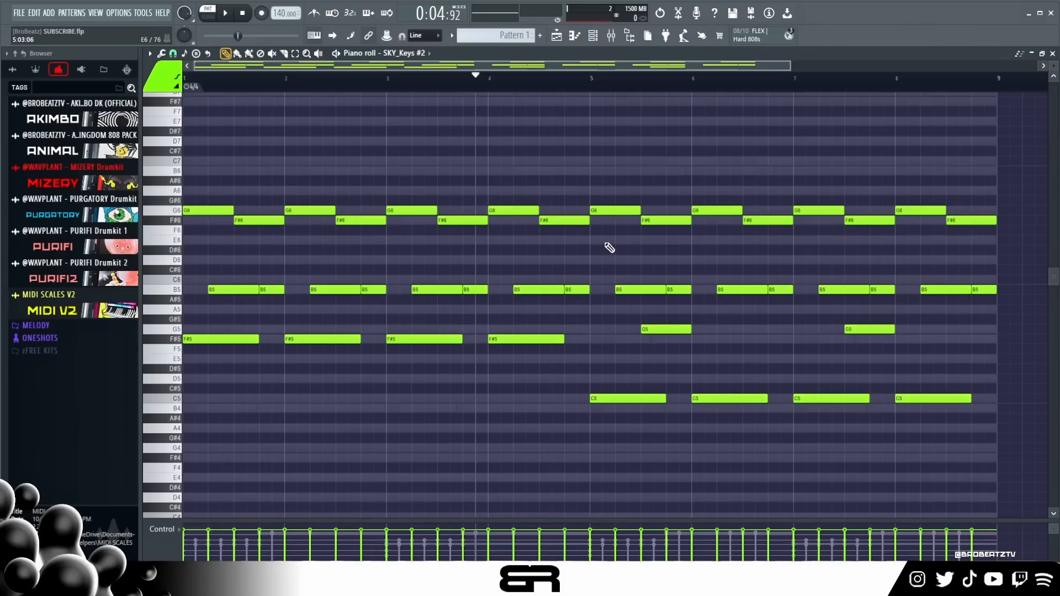
left_click(592, 37)
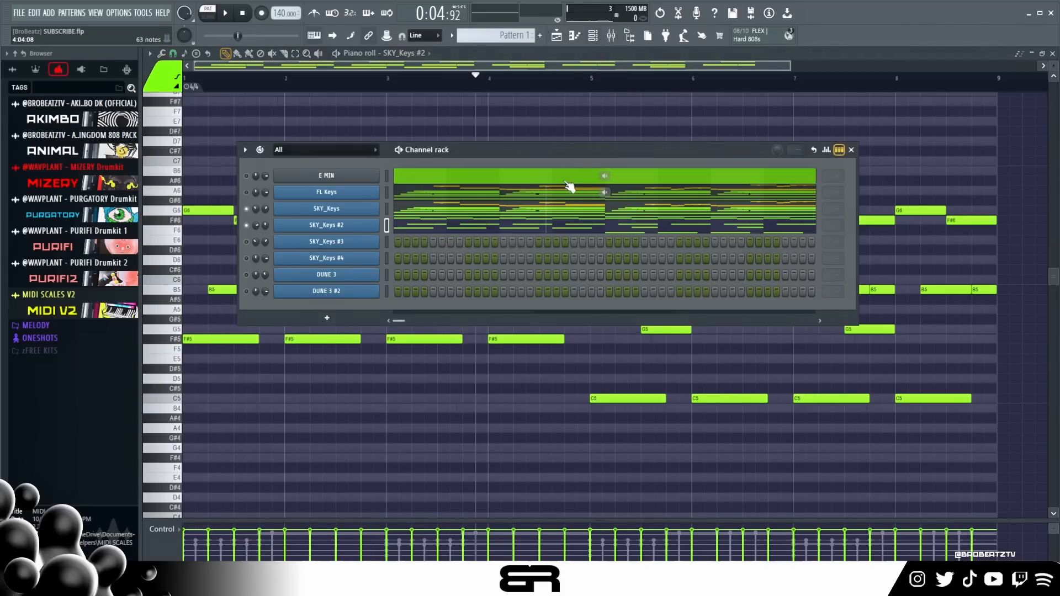
left_click_drag(533, 146, 526, 121)
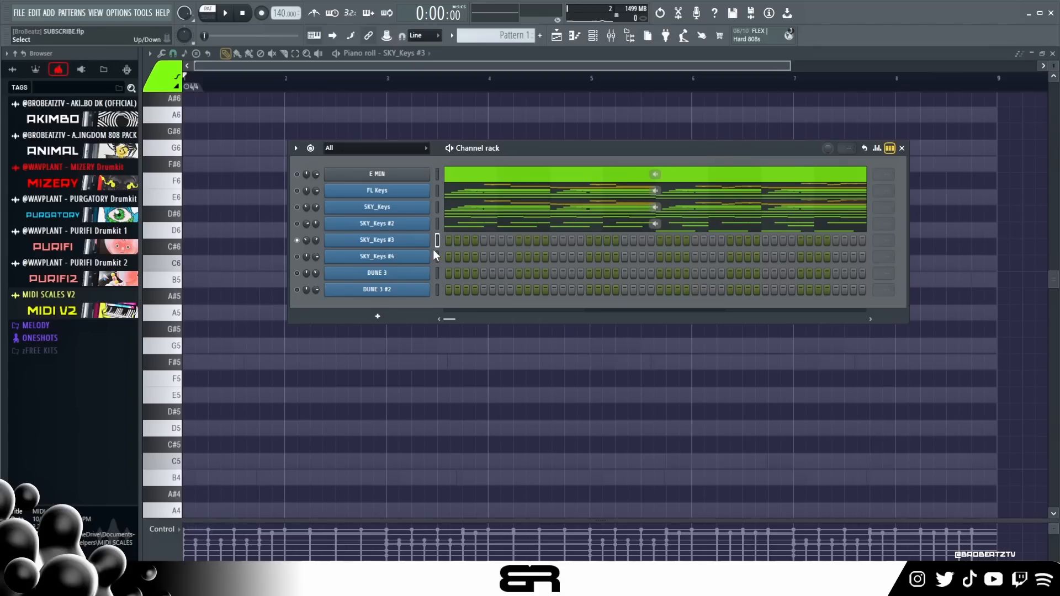
Open the SKY_Keys #3 plugin to check its Old Sax preset under Vintage Tape, and close it
right_click(411, 240)
left_click(407, 248)
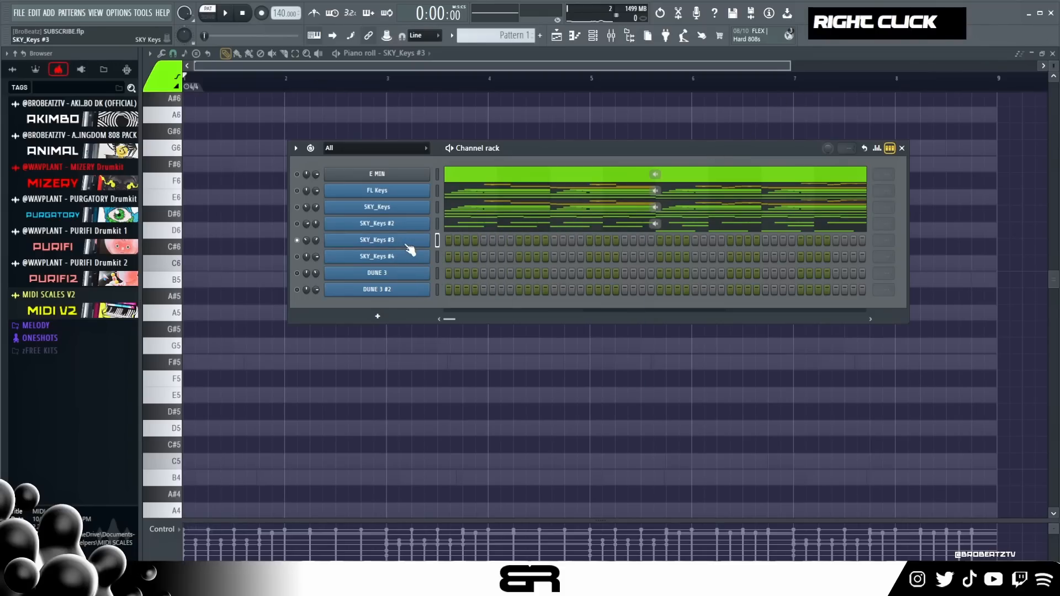
right_click(426, 243)
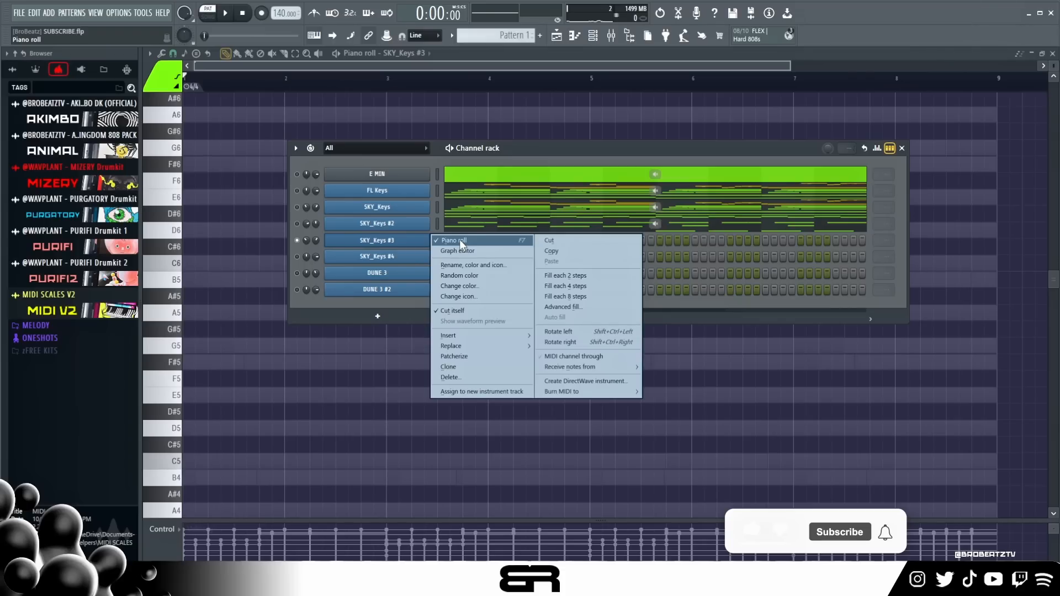
double_click(380, 243)
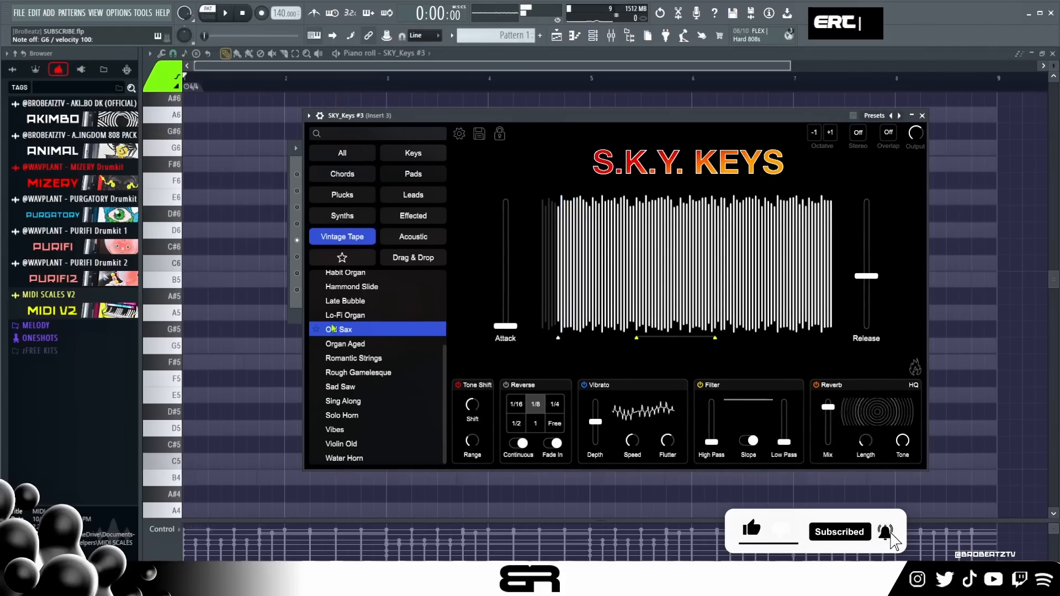
left_click(921, 115)
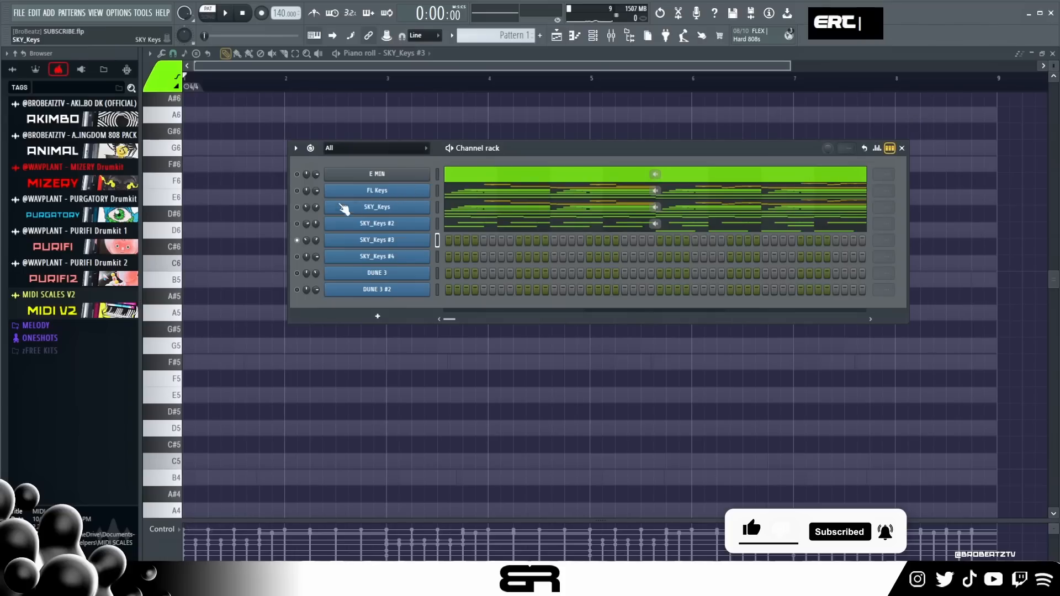
Place notes slightly longer than a bar in SKY_Keys #3: G5 in bar 1, F#5 in bar 3, B5 in bars 5 and 7
right_click(241, 257)
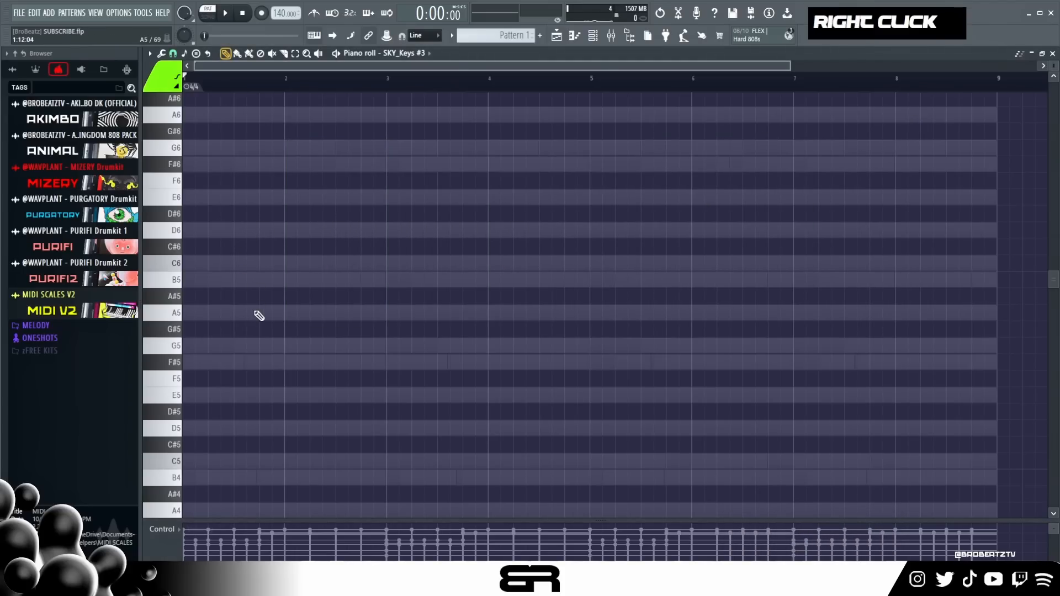
left_click(235, 344)
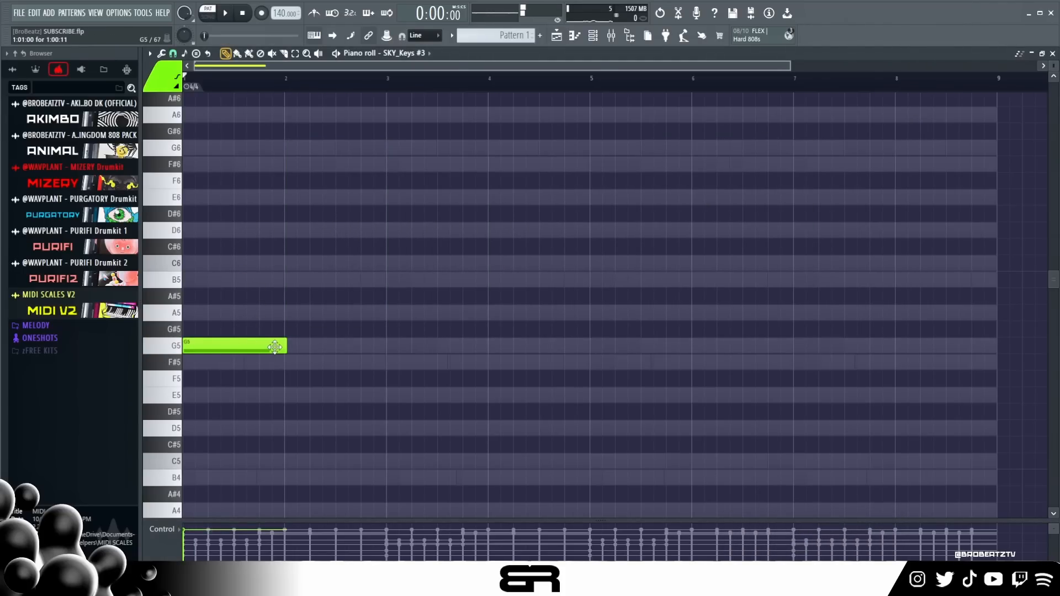
key("alt")
left_click_drag(286, 348, 293, 347)
left_click(215, 343, "ctrl")
left_click_drag(215, 343, 822, 280)
Preview the notes against the other channels, move the bar 7 note to A5 and briefly start playback
right_click(268, 336, "alt")
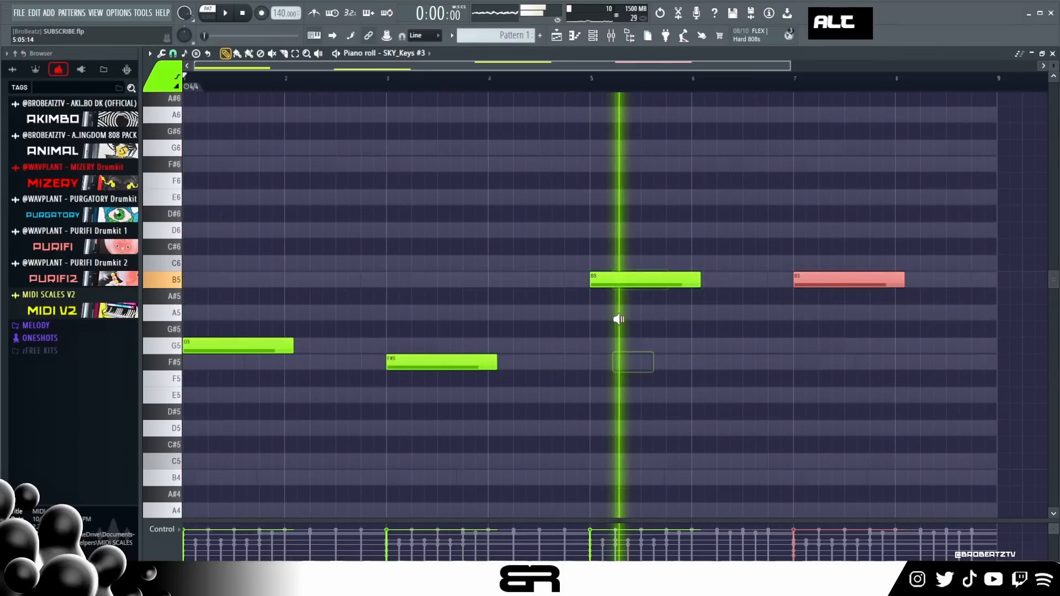
right_click(819, 261, "alt")
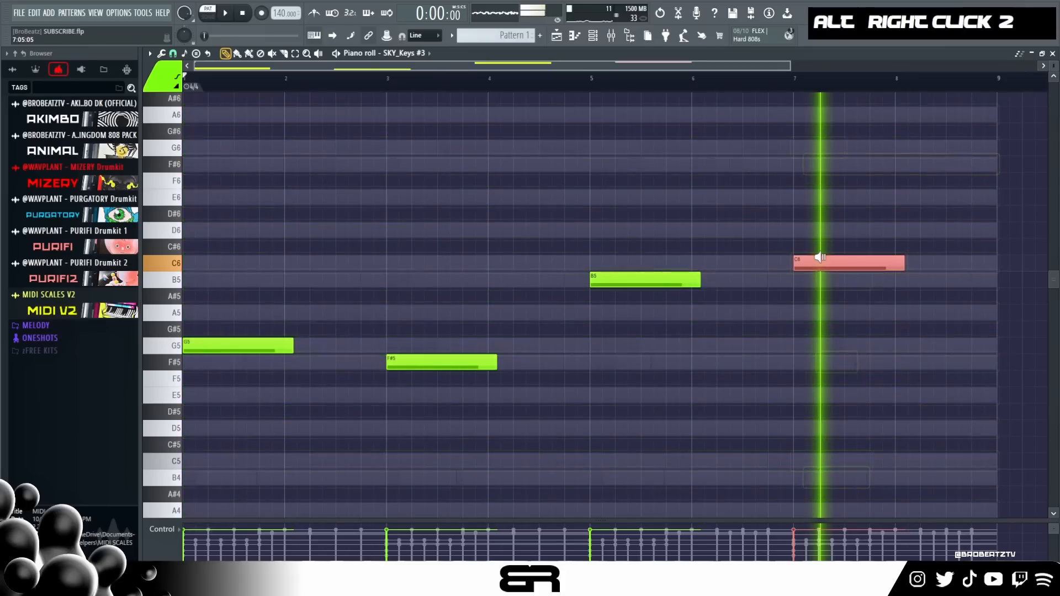
left_click_drag(819, 261, 819, 311)
right_click(819, 311, "alt")
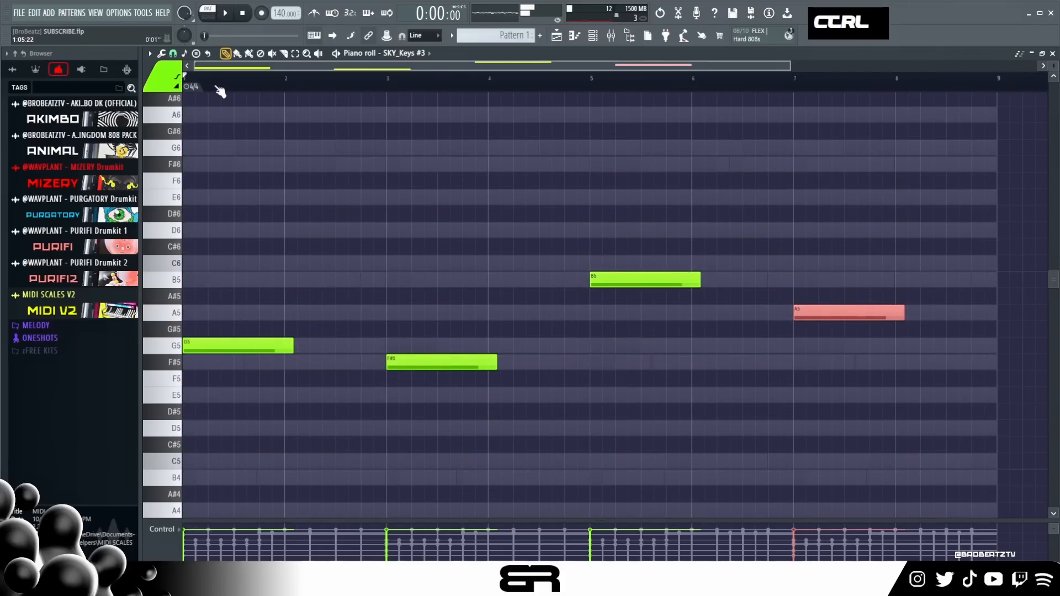
key("space")
key("space")
Unmute SKY_Keys and SKY_Keys #2 and play them together with SKY_Keys #3
key("F6")
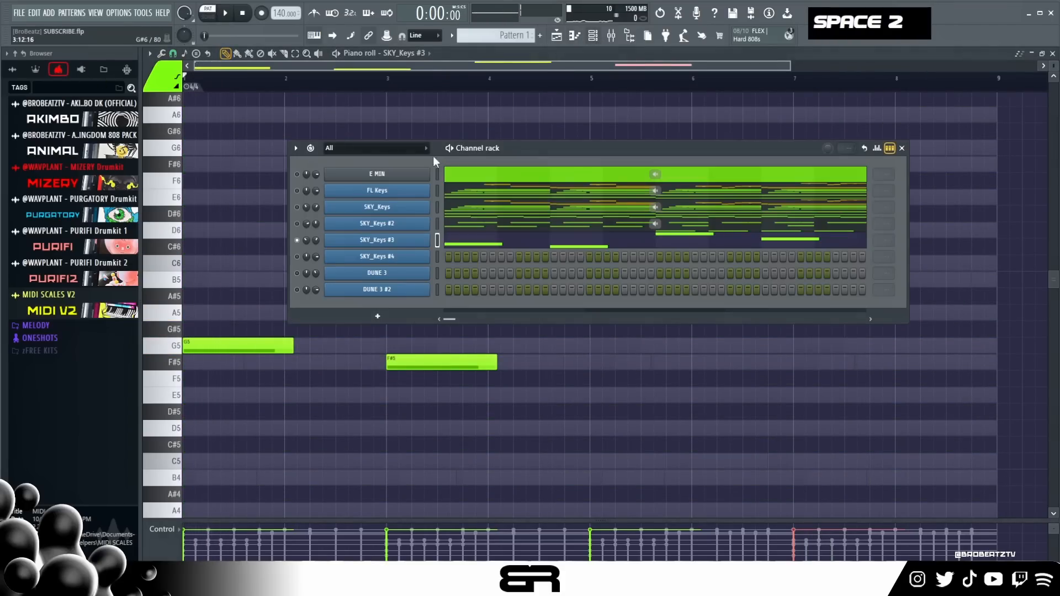
left_click(297, 207)
left_click(297, 224)
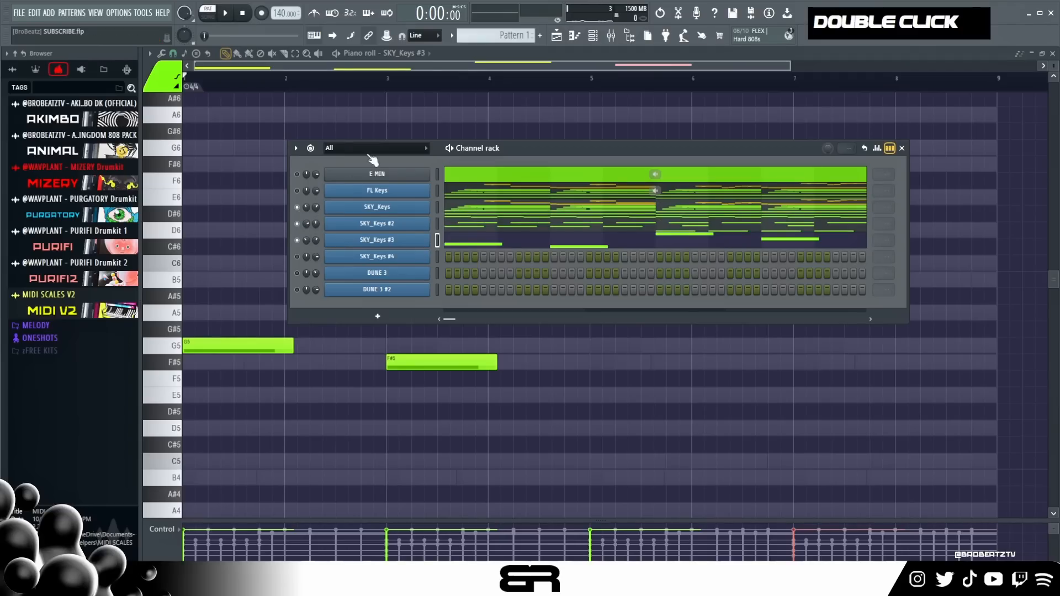
key("space")
right_click(380, 106)
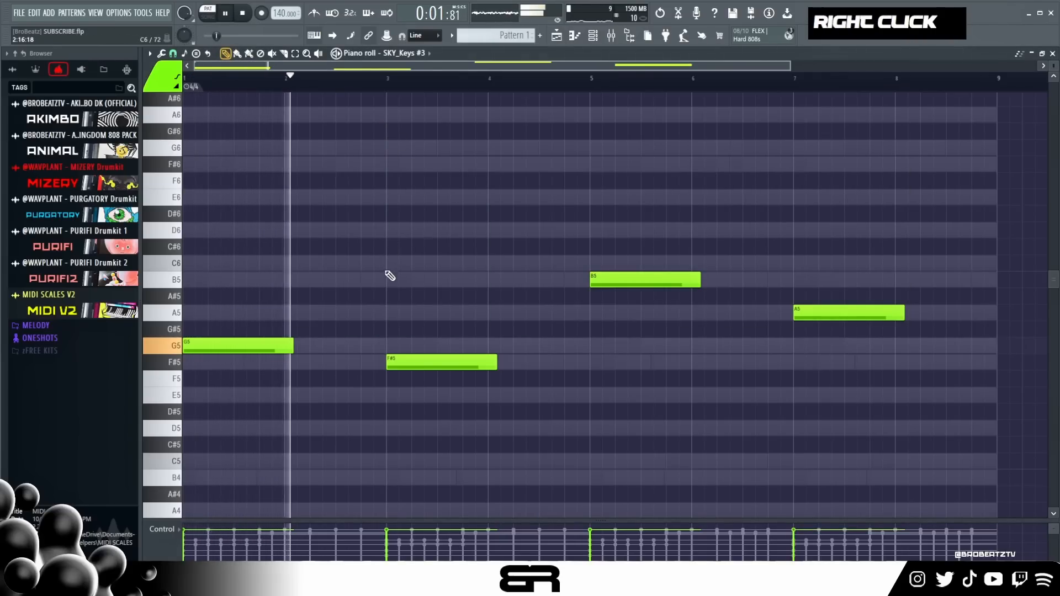
Lengthen all four SKY_Keys #3 notes slightly and clear the selection
key("ctrl+a")
left_click_drag(292, 344, 296, 344)
right_click(338, 366)
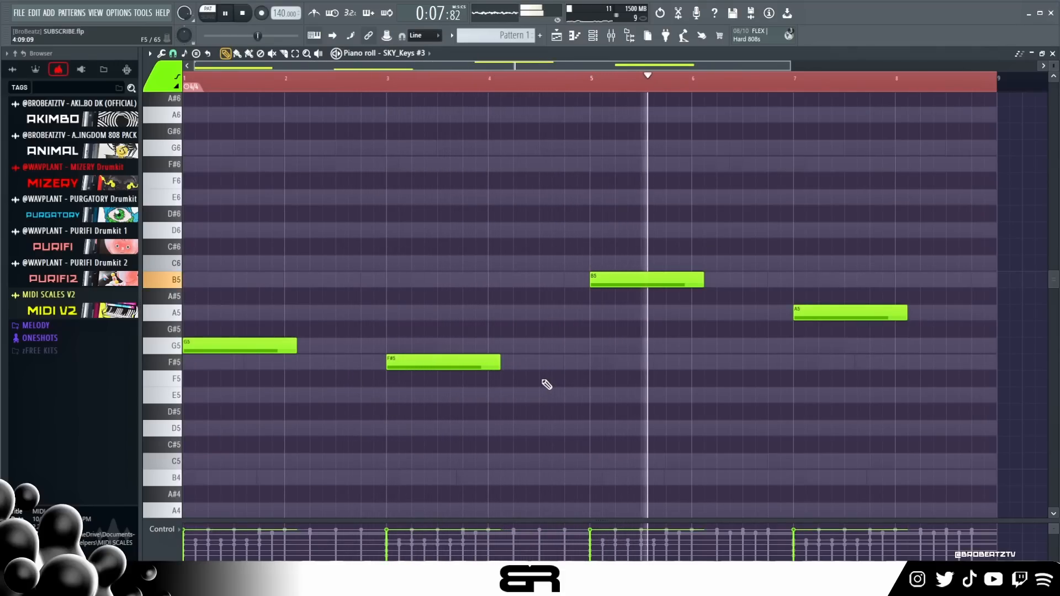
Slightly lower the velocity of the bar 5 B5 and bar 7 A5 notes during playback, stop playback and clear the selection
left_click(621, 279, "ctrl")
scroll(620, 310, "down", 4, "alt")
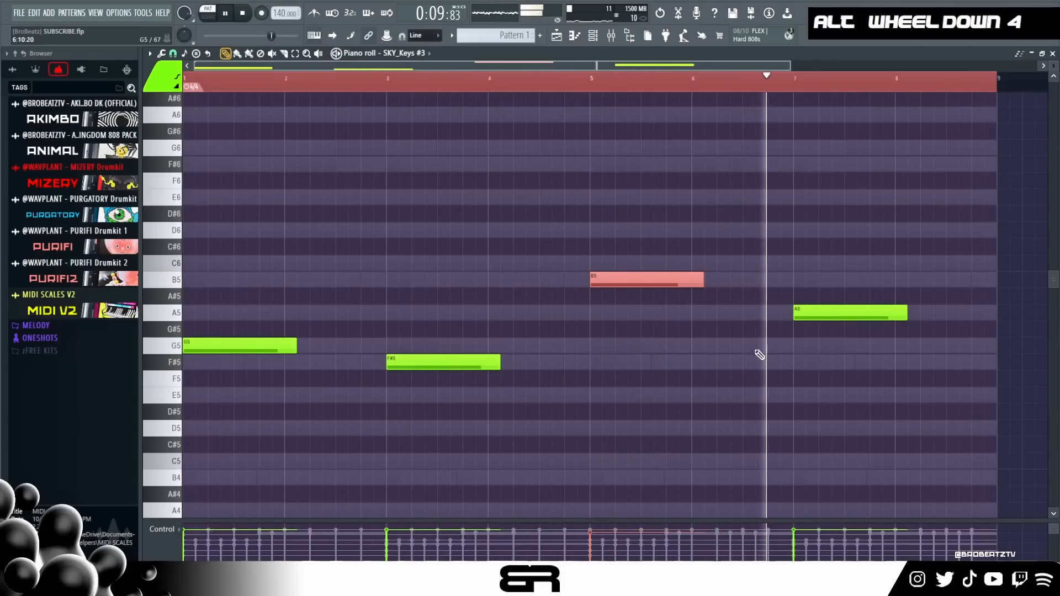
left_click(797, 313, "ctrl")
scroll(830, 364, "down", 2, "alt")
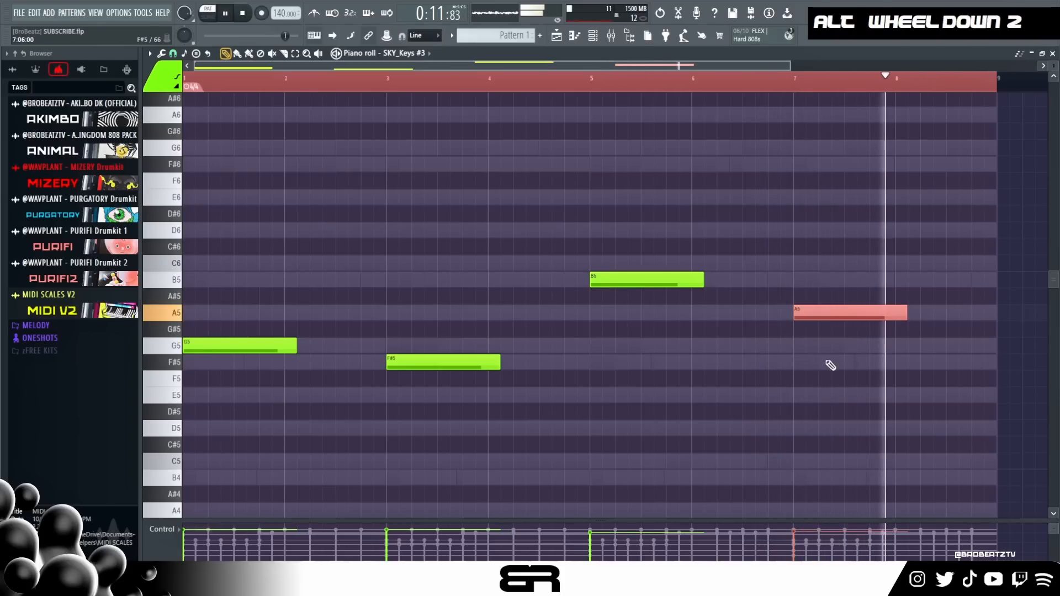
key("space")
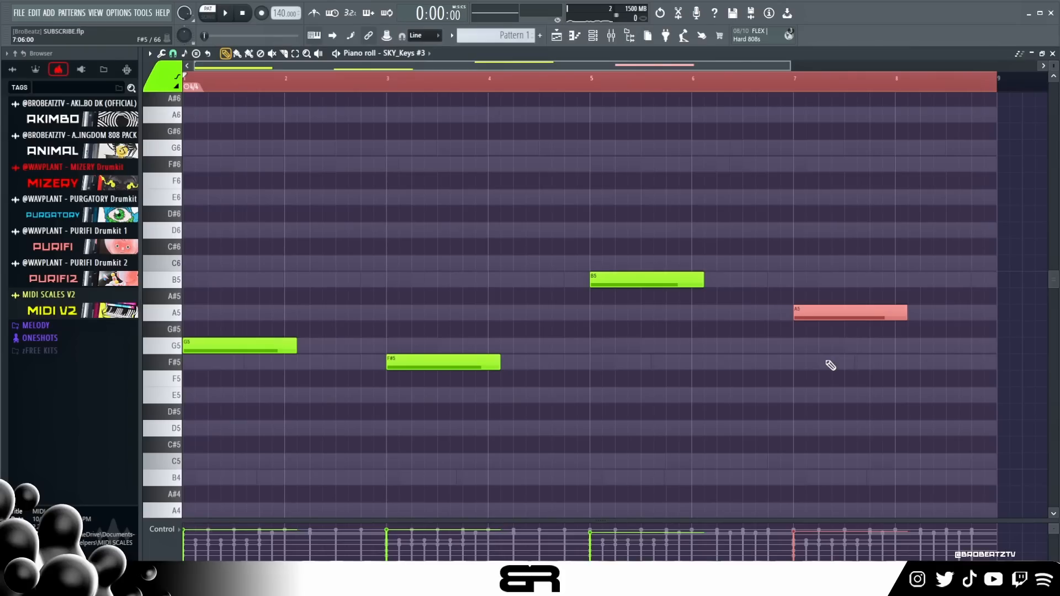
right_click(764, 401)
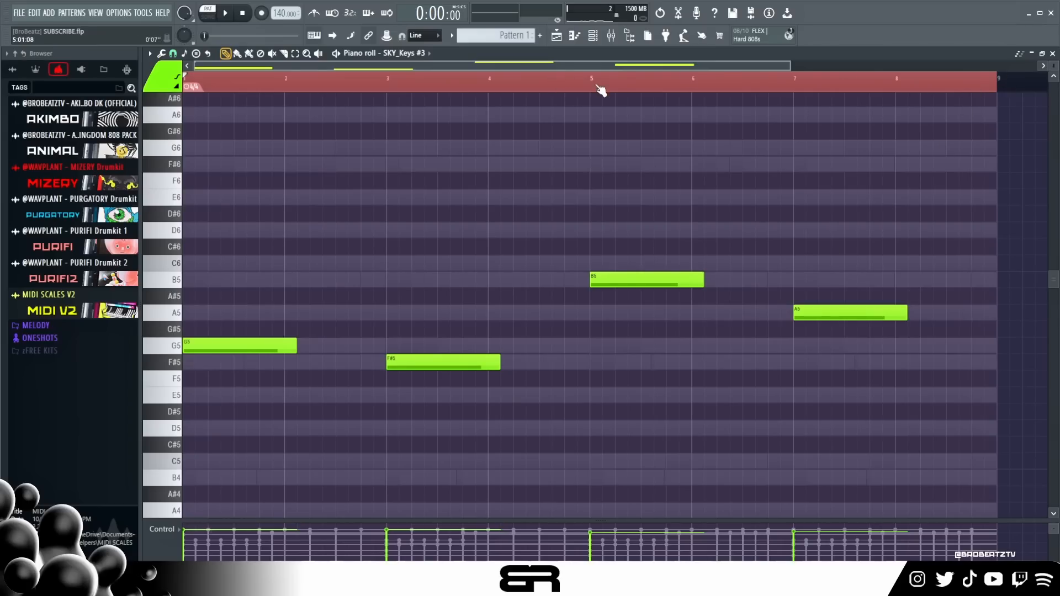
left_click_drag(394, 86, 186, 86)
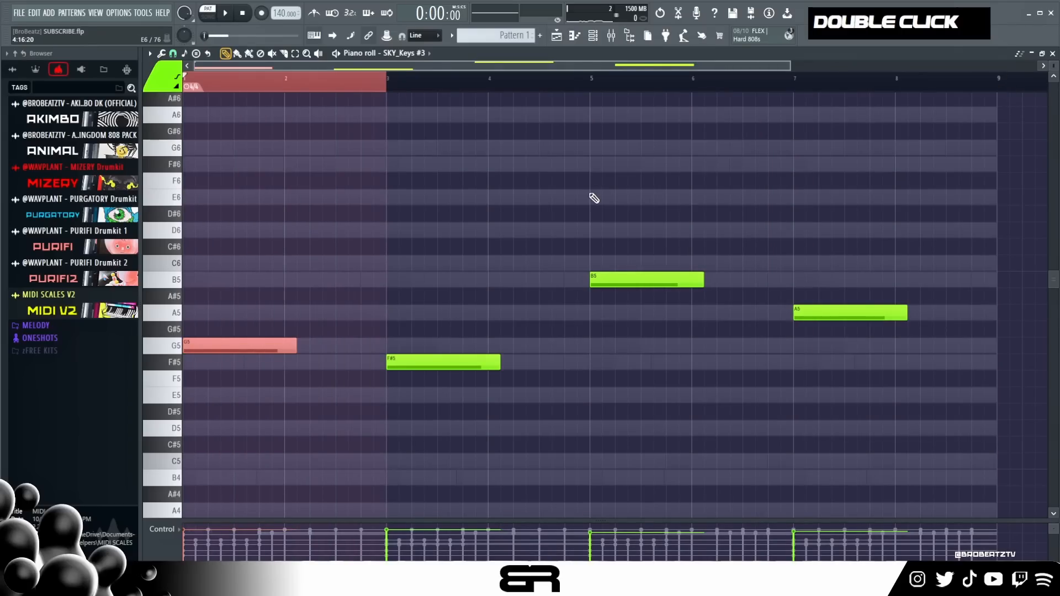
right_click(594, 217)
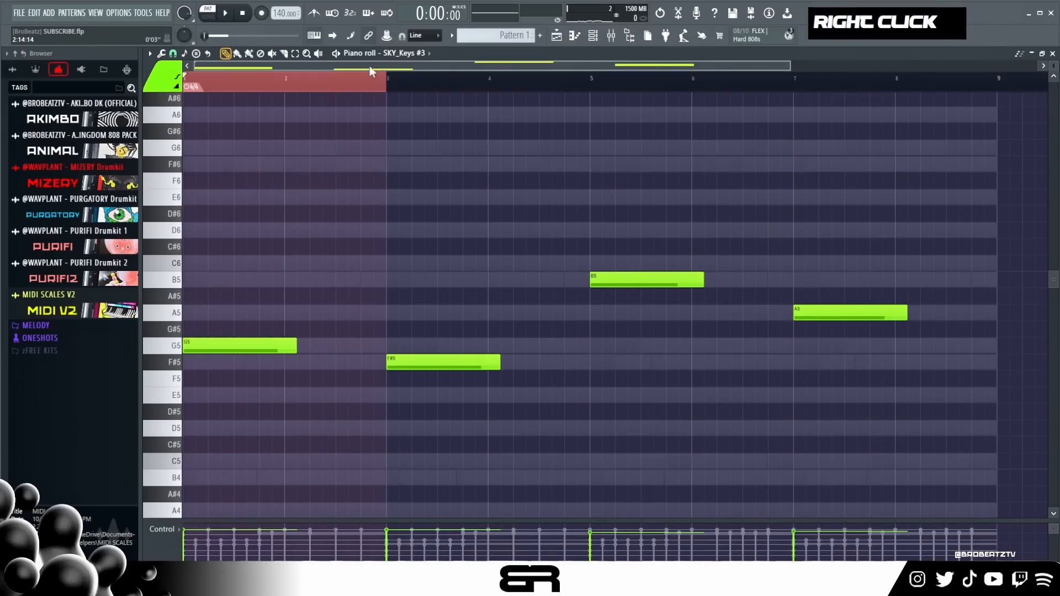
double_click(391, 82)
left_click(300, 83)
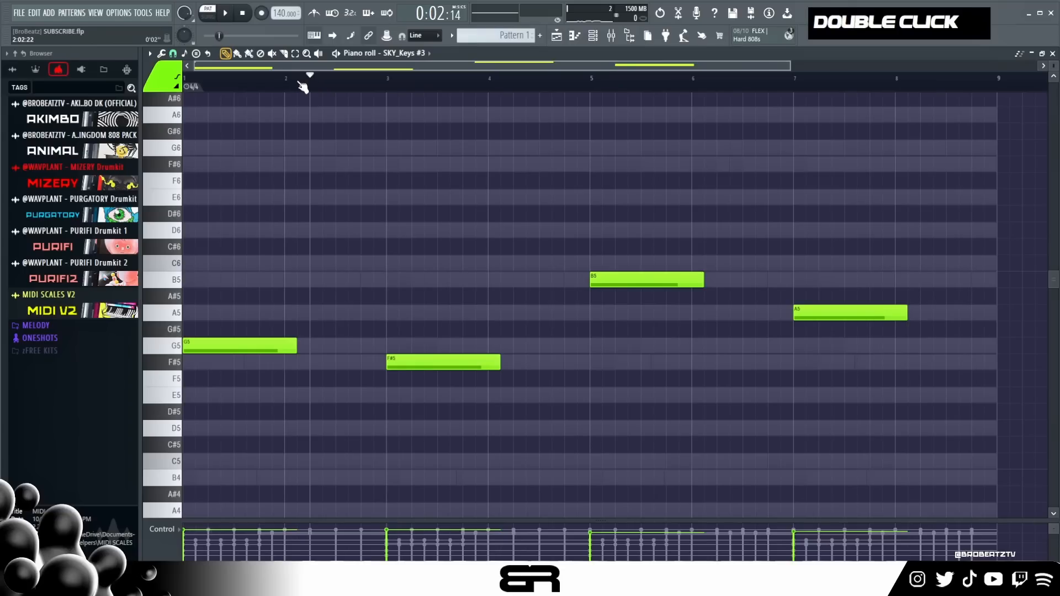
Open the SKY_Keys #4 instrument and load the Soft Piano preset from the Keys category
left_click(599, 35)
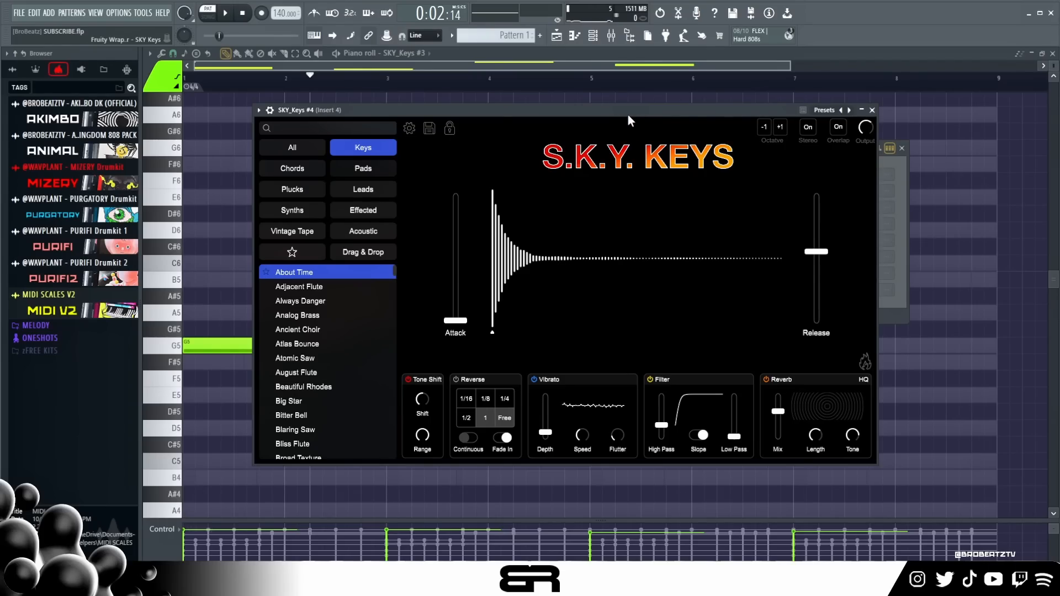
scroll(331, 330, "down", 3)
scroll(330, 330, "up", 3)
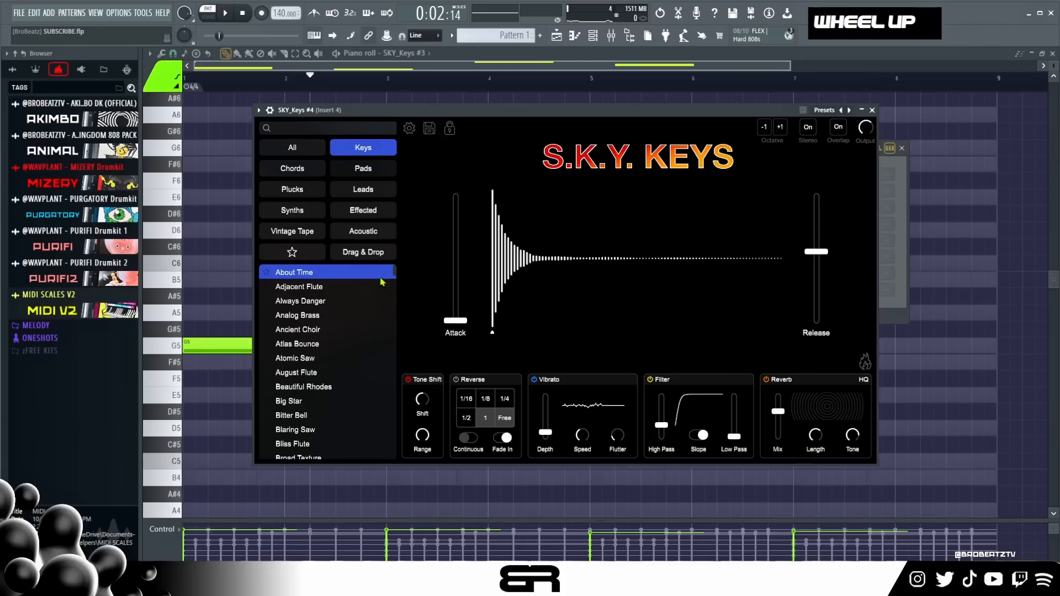
left_click(872, 111)
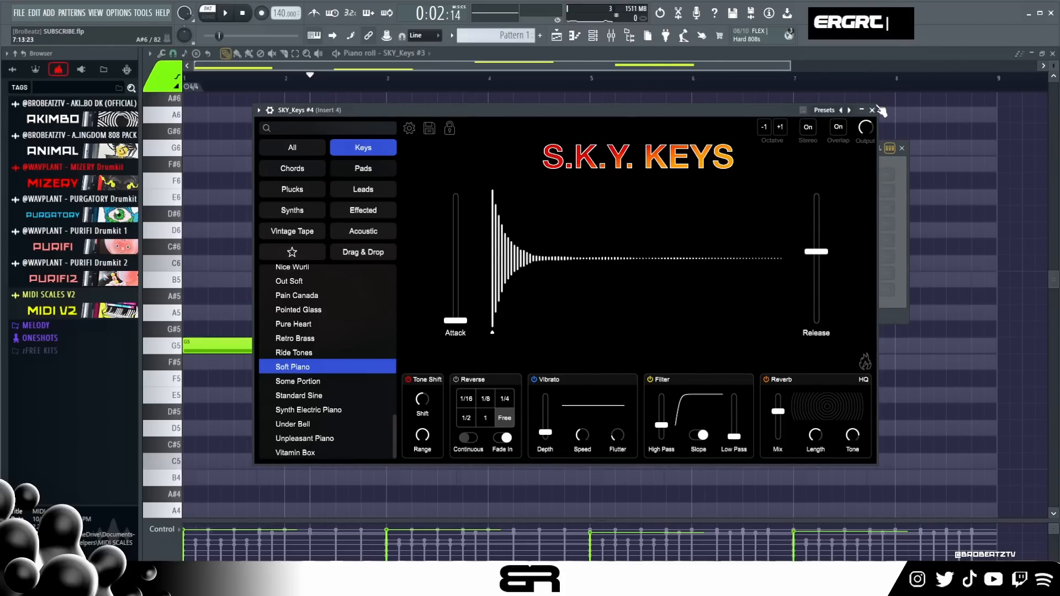
left_click(872, 110)
Review the sound presets loaded in SKY_Keys, SKY_Keys #2, SKY_Keys #3 and SKY_Keys #4
left_click(370, 191)
left_click(433, 134)
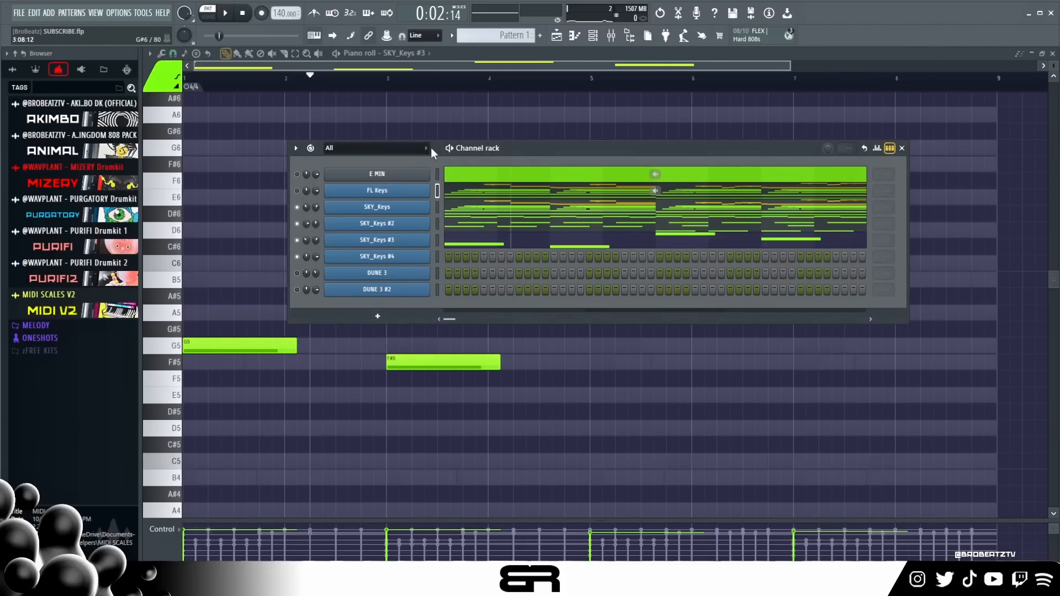
left_click(389, 207)
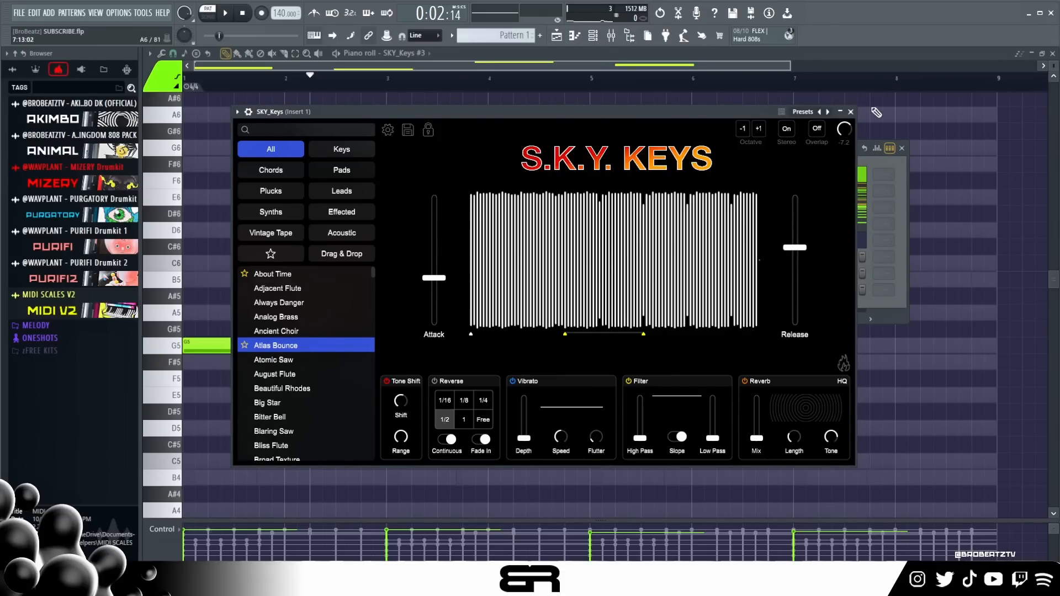
left_click(850, 111)
left_click(389, 225)
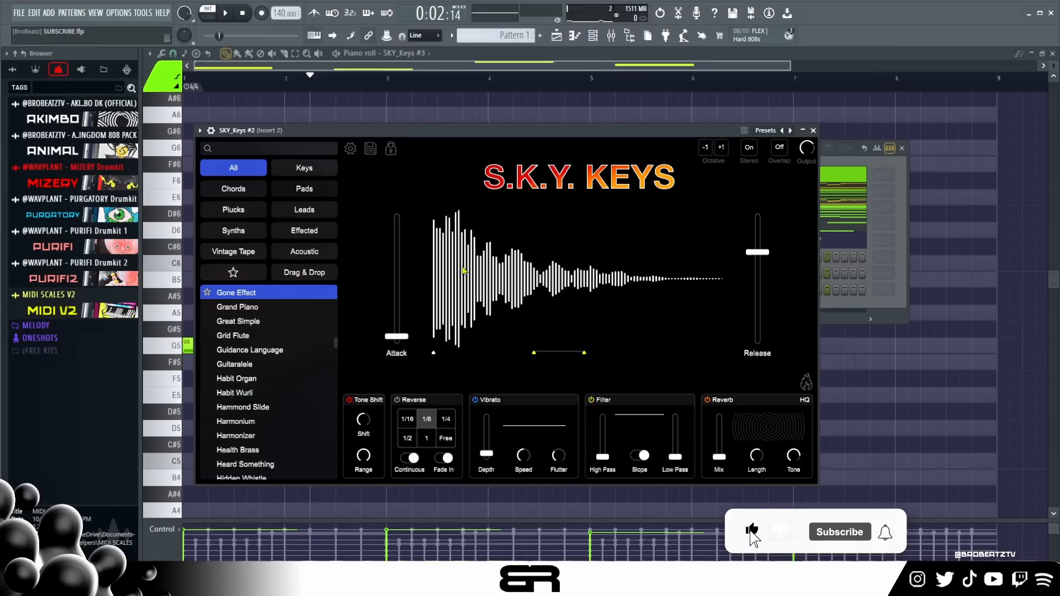
left_click(813, 131)
left_click(389, 224)
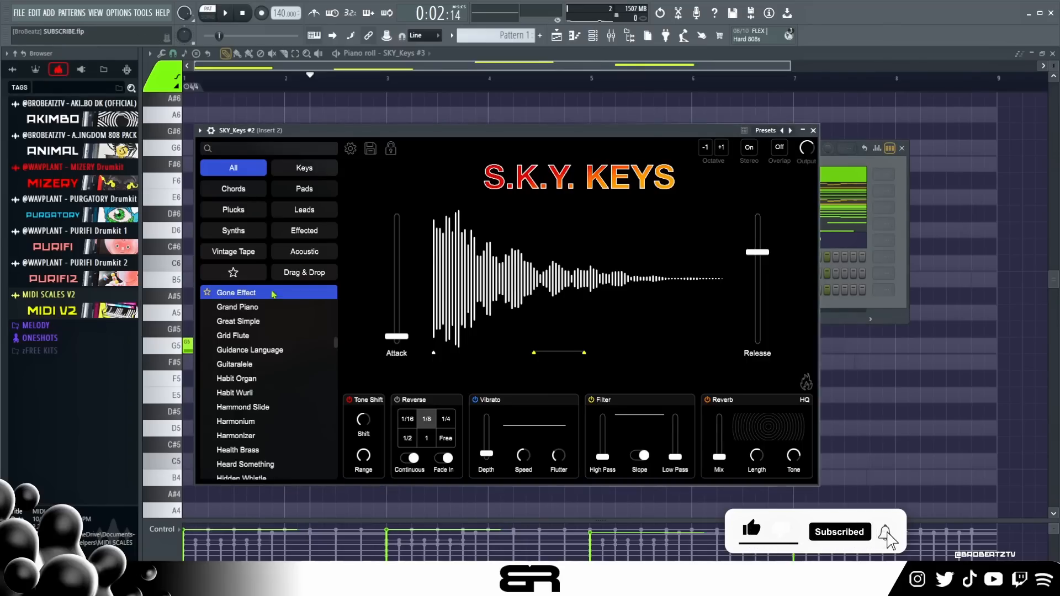
left_click(813, 131)
left_click(393, 242)
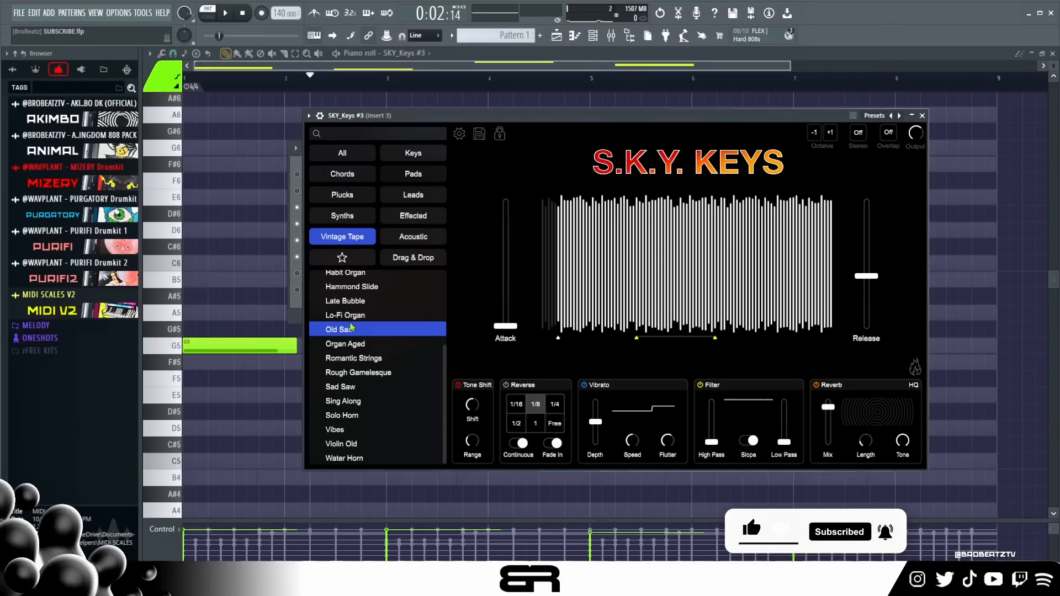
left_click(922, 115)
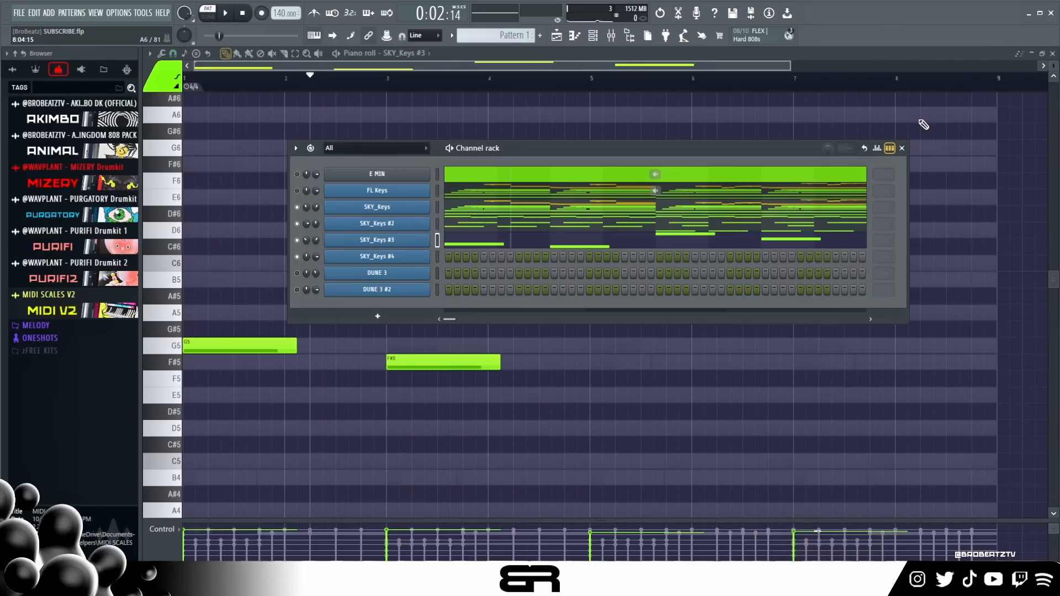
left_click(390, 258)
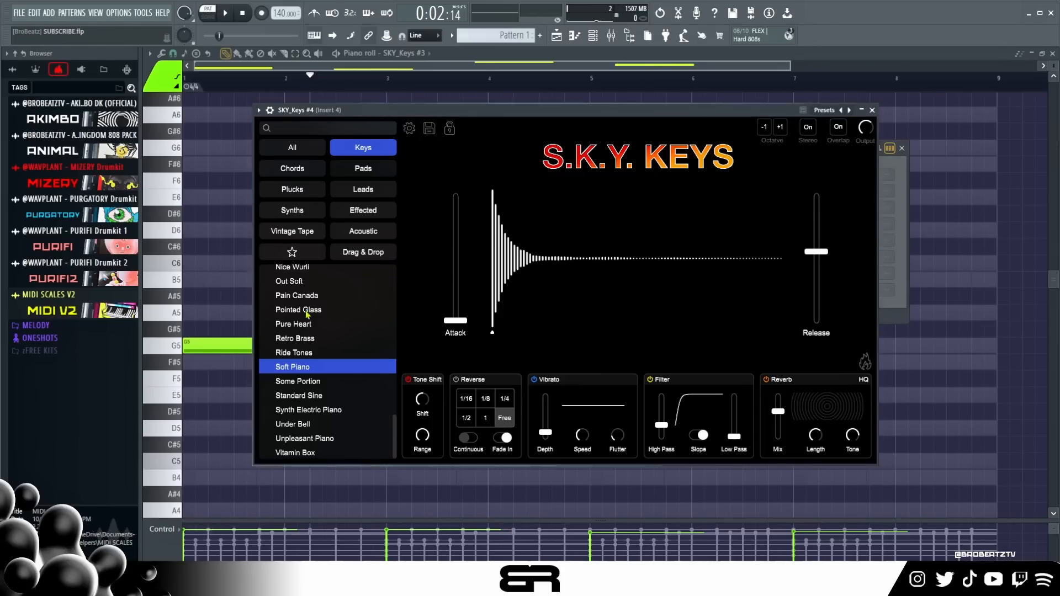
left_click(872, 110)
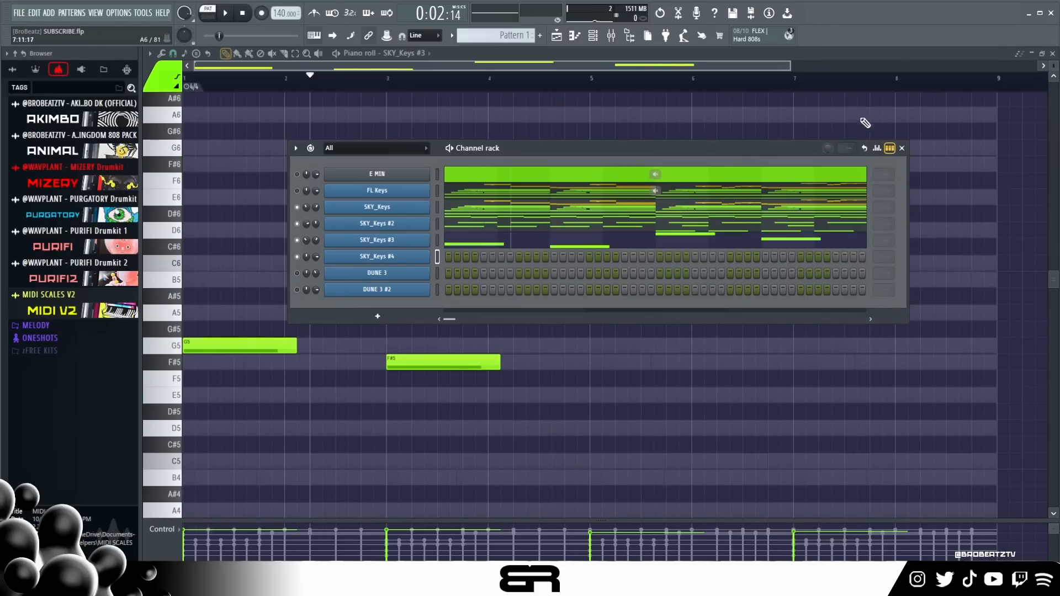
Open the SKY_Keys #4 channel's piano roll and return the playhead to the start
right_click(422, 257)
left_click(440, 258)
left_click(260, 84)
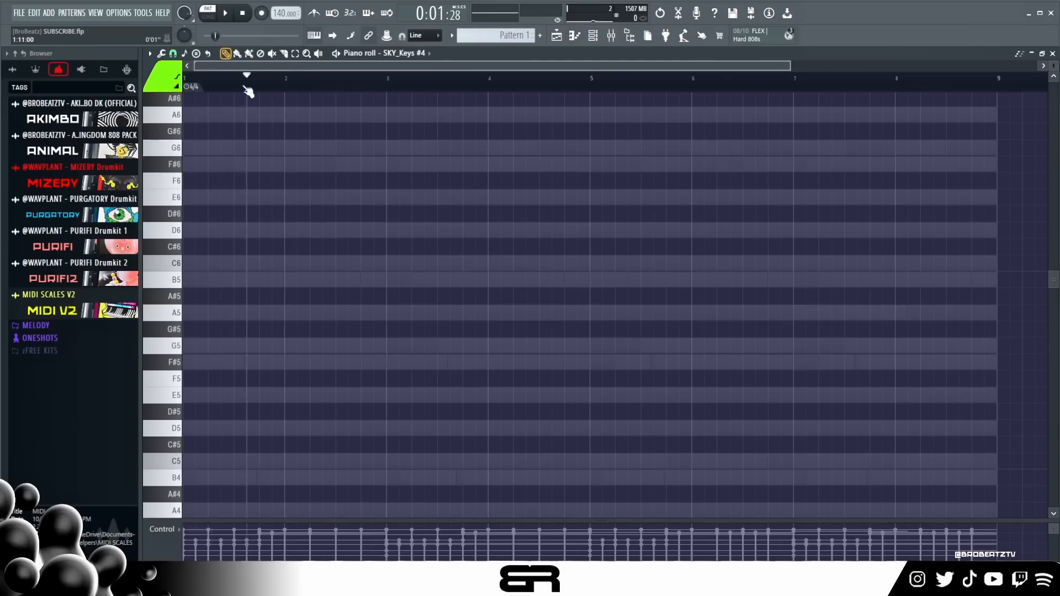
scroll(264, 241, "down", 2)
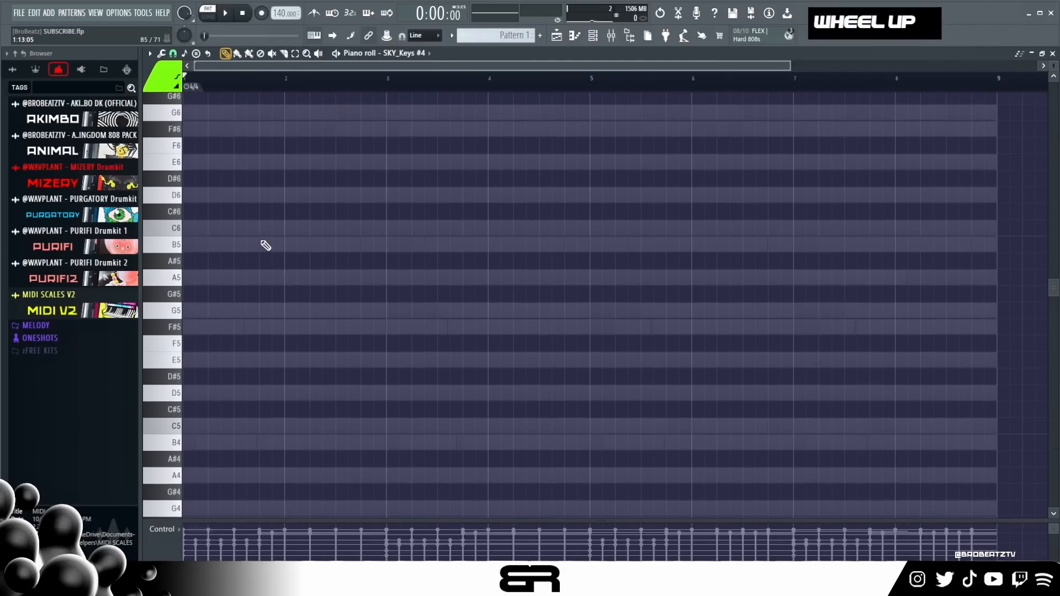
scroll(268, 249, "up", 4)
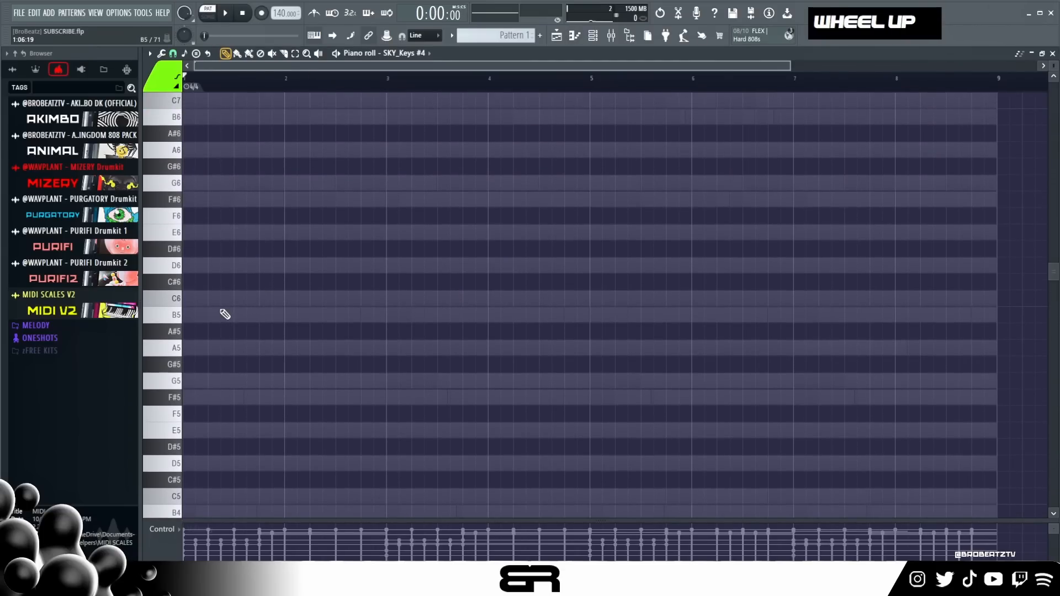
Place a short B5 note at the start of bar 1 and delete the extra C6 note above it
double_click(298, 299)
left_click(329, 323, "ctrl")
right_click(340, 383)
left_click_drag(333, 271, 349, 348)
key("shift+d")
left_click_drag(302, 315, 109, 322)
right_click(248, 331)
scroll(236, 322, "up", 2)
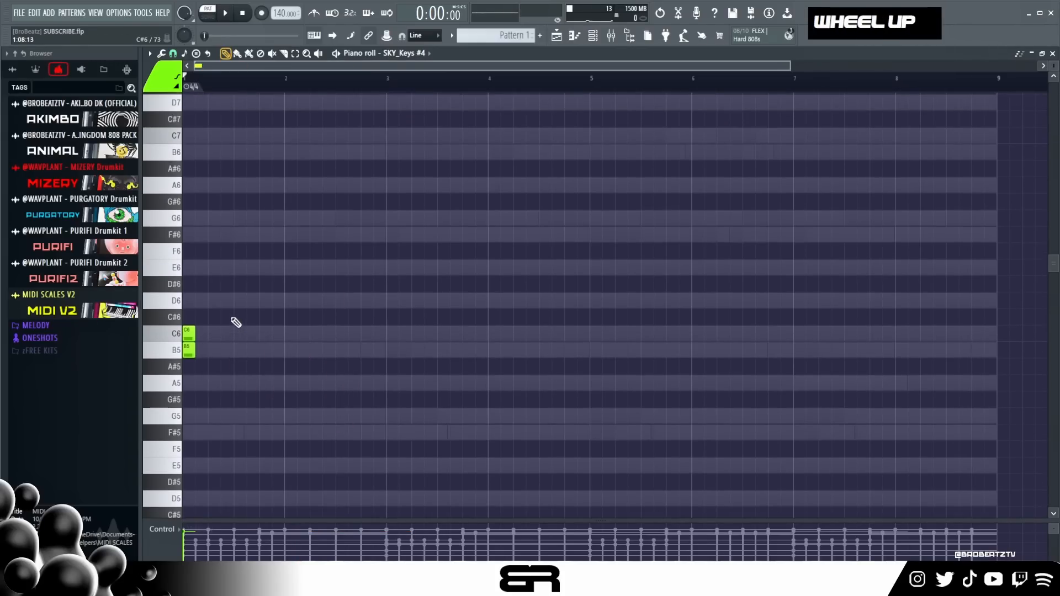
scroll(223, 331, "up", 4)
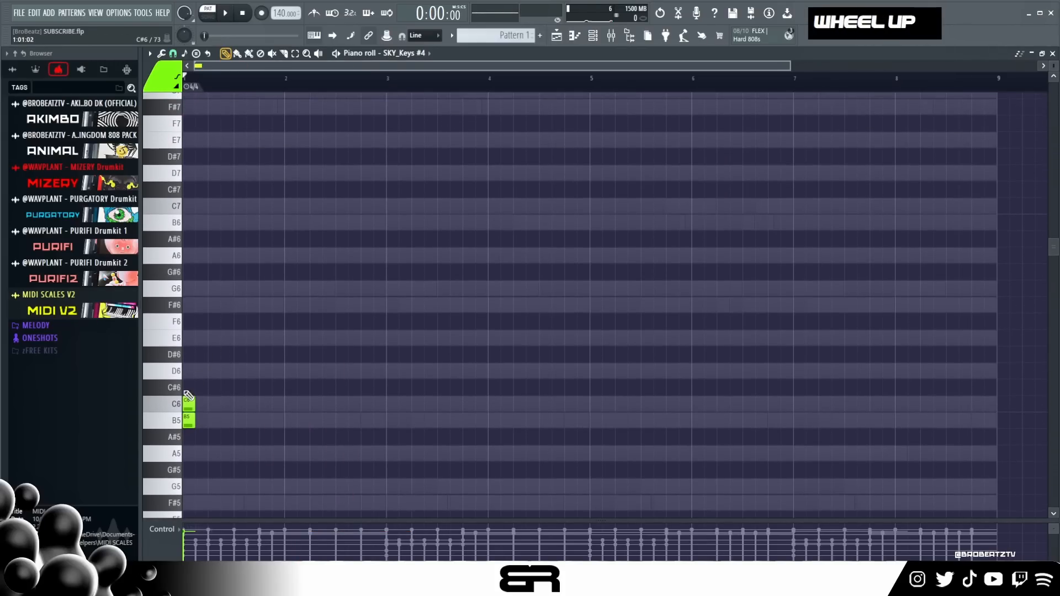
right_click(188, 404)
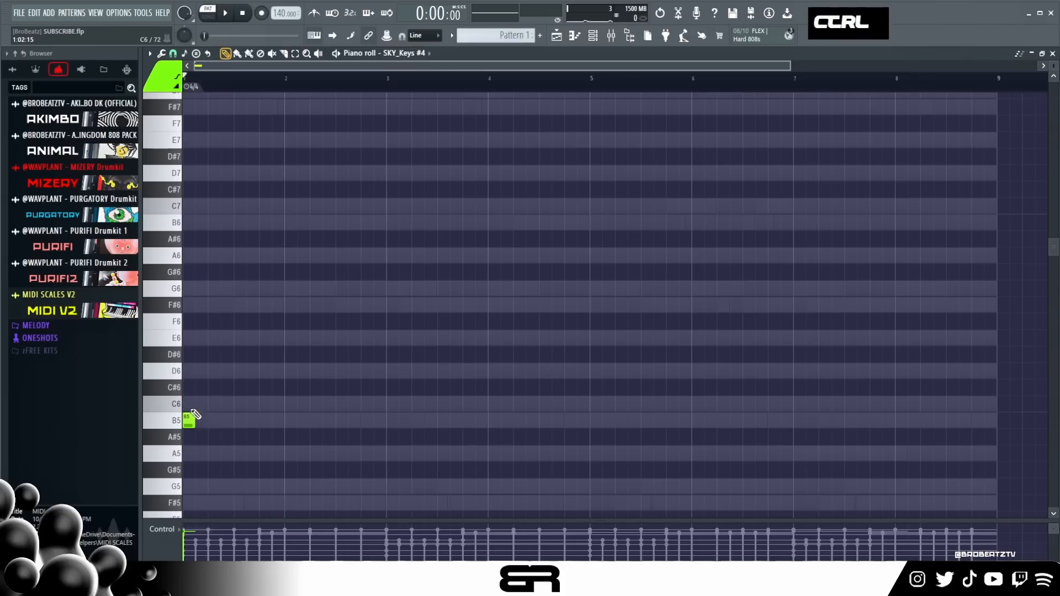
Extend the run with short E6, F#6 and G6 notes, and copy the four-note figure right after it, one octave higher
left_click(190, 420, "ctrl")
mouse_move(191, 420)
left_mouse_down("shift")
mouse_move(202, 420)
mouse_move(202, 325)
mouse_move(225, 277)
mouse_move(226, 288)
left_mouse_up("shift")
left_click(187, 420, "ctrl")
left_click_drag(274, 222, 115, 459, "ctrl")
left_click_drag(187, 420, 237, 414, "shift")
key("ctrl+Up")
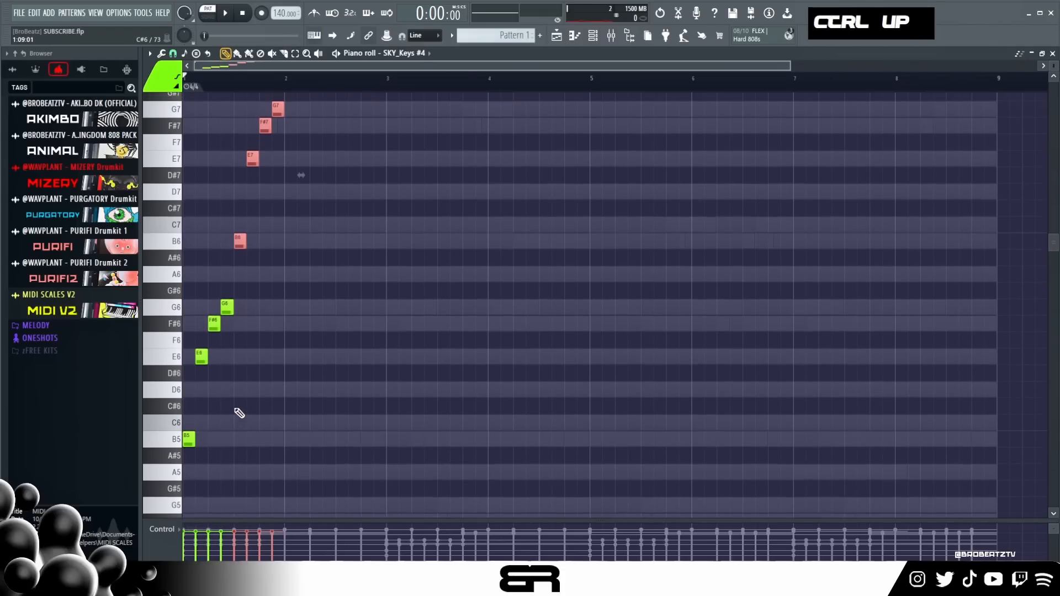
Copy the B6 note to the start of bar 2 and raise the copy one octave to B7
scroll(286, 359, "up", 3)
right_click(289, 308)
left_click_drag(254, 326, 235, 302, "ctrl")
left_click_drag(239, 311, 289, 313, "shift")
key("ctrl+Up")
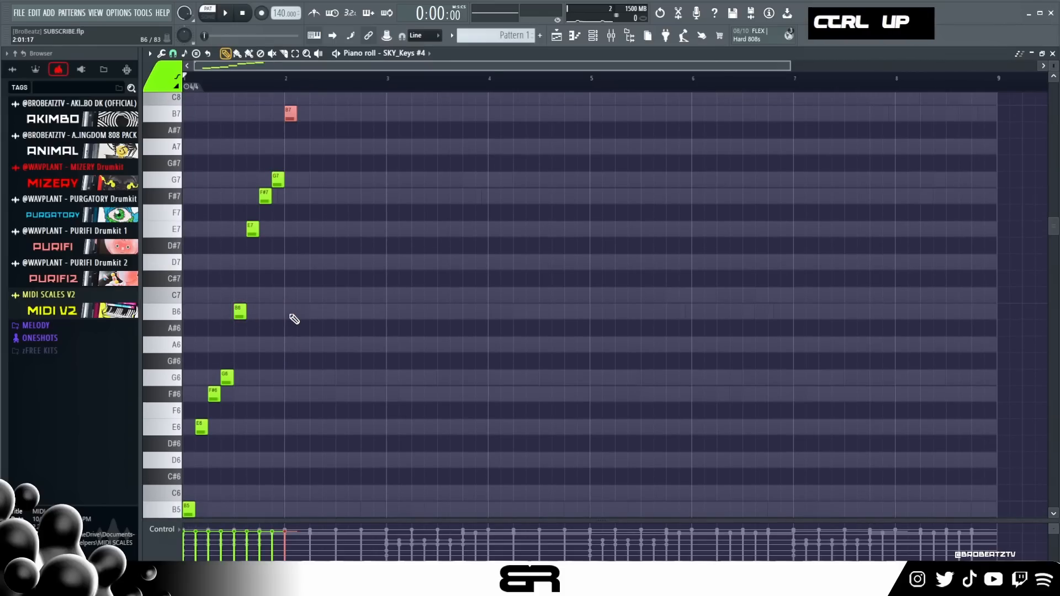
Play the rising SKY_Keys #4 run together with the other channels
scroll(326, 316, "down", 2)
scroll(331, 315, "up", 3)
scroll(436, 297, "down", 4)
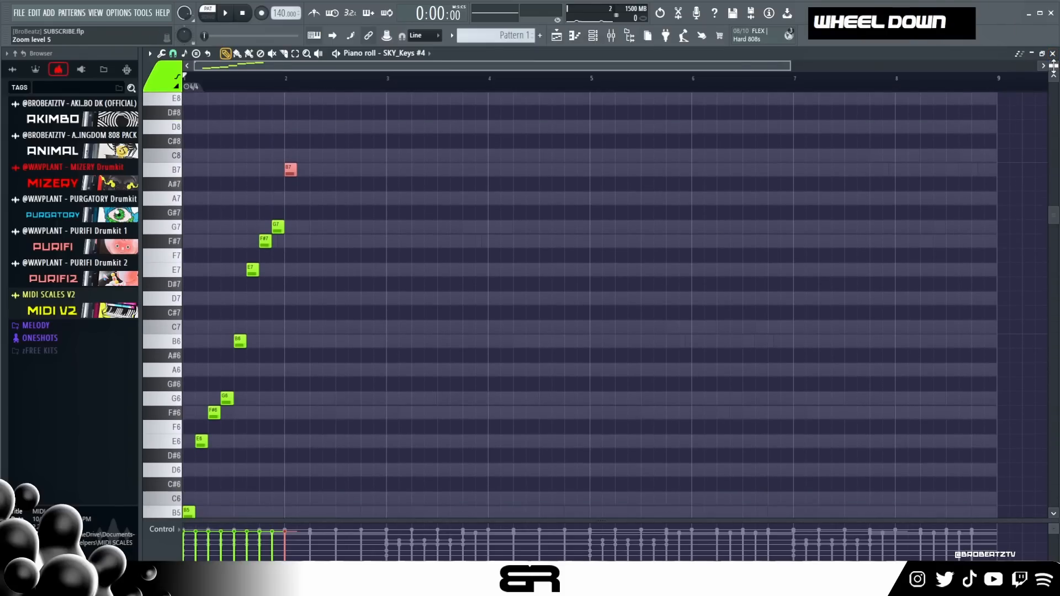
scroll(432, 295, "up", 1)
key("space")
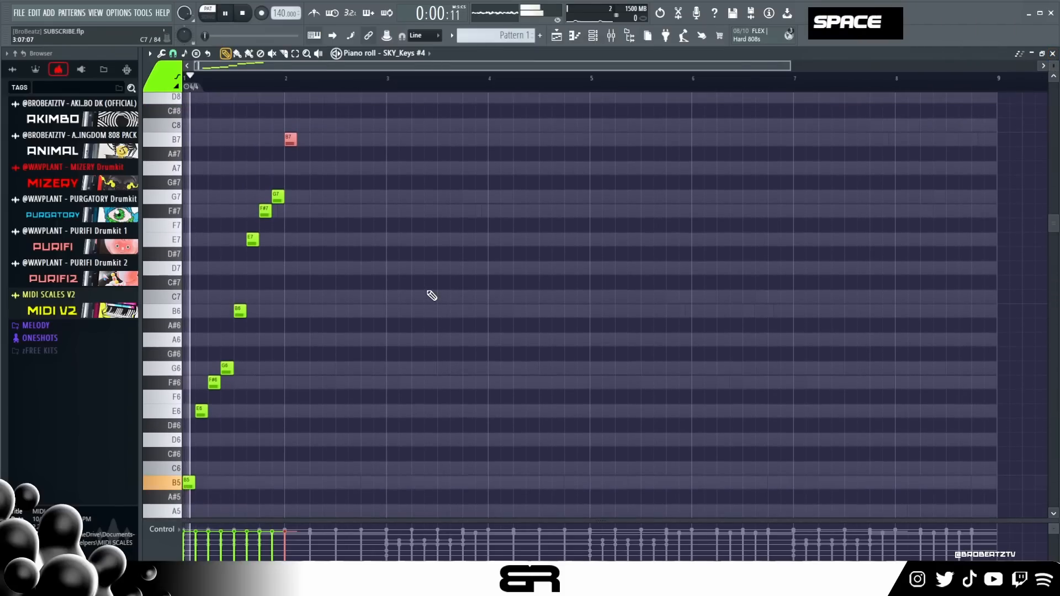
scroll(435, 293, "up", 1)
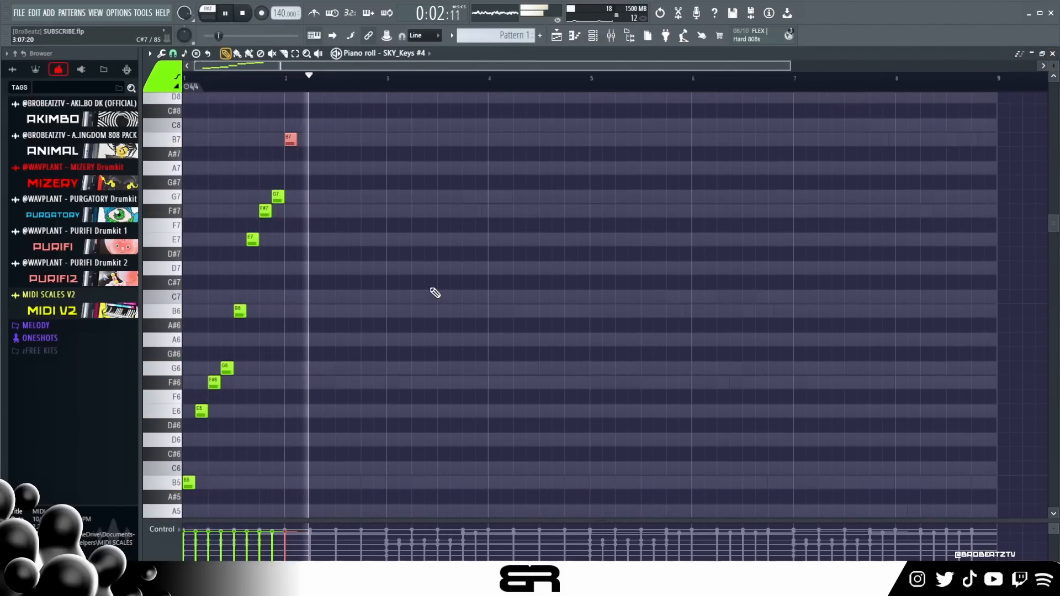
Select the full eight-bar pattern, replay the SKY_Keys #4 run and clear the note selection
key("ctrl+a")
left_click(602, 43)
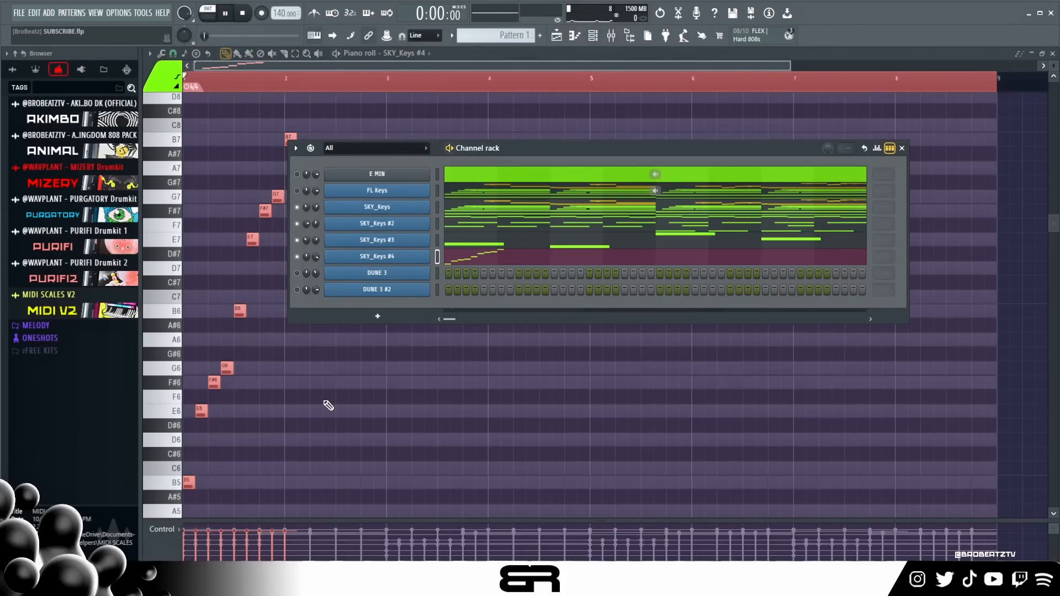
key("space")
right_click(343, 408)
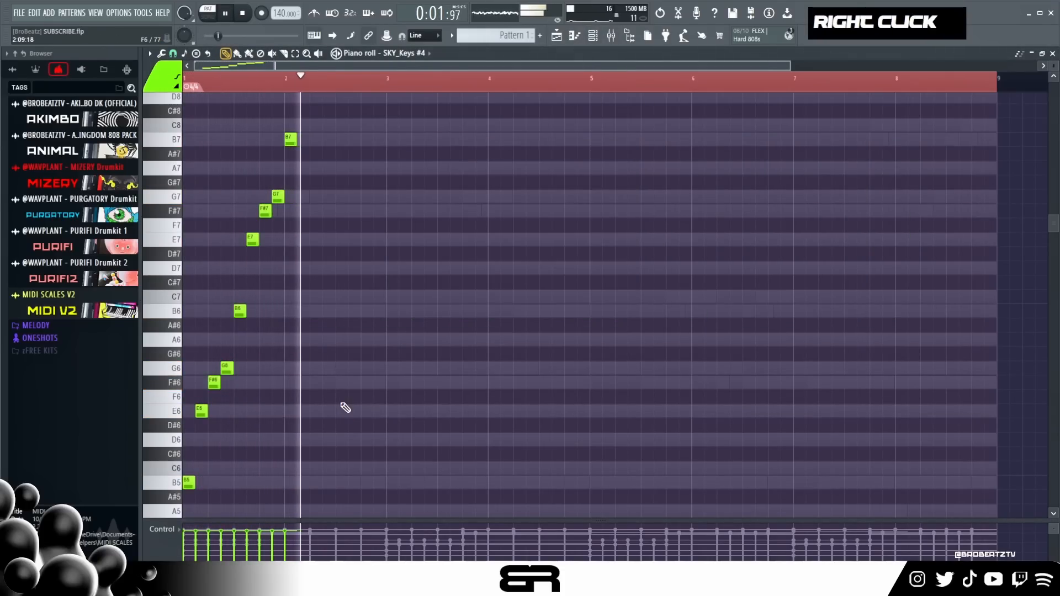
scroll(342, 362, "down", 3)
right_click(349, 360)
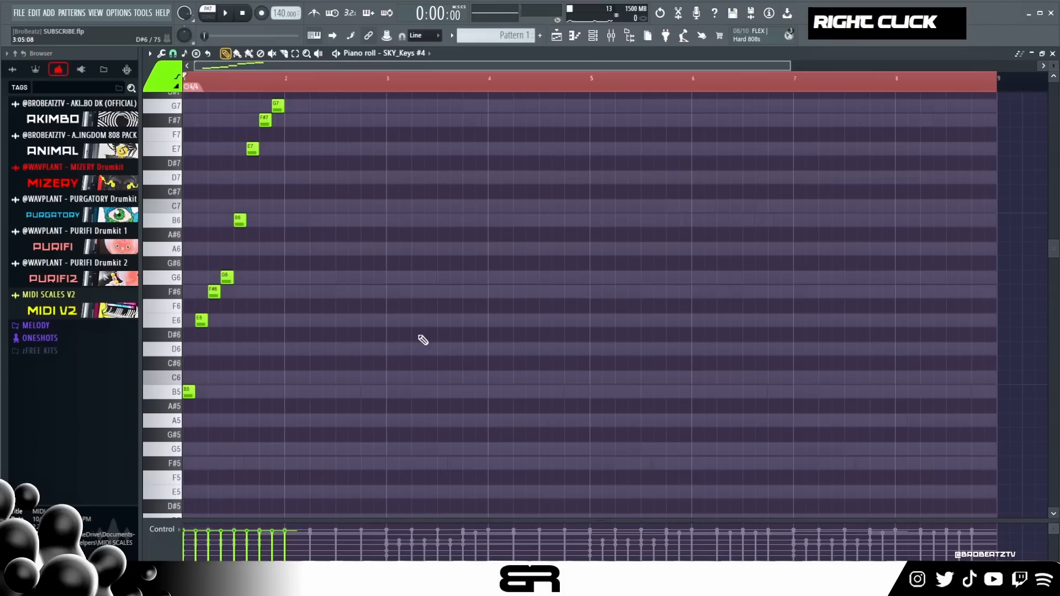
Examine the chord notes in the SKY_Keys piano roll and the counter-melody notes in SKY_Keys #2
left_click(598, 35)
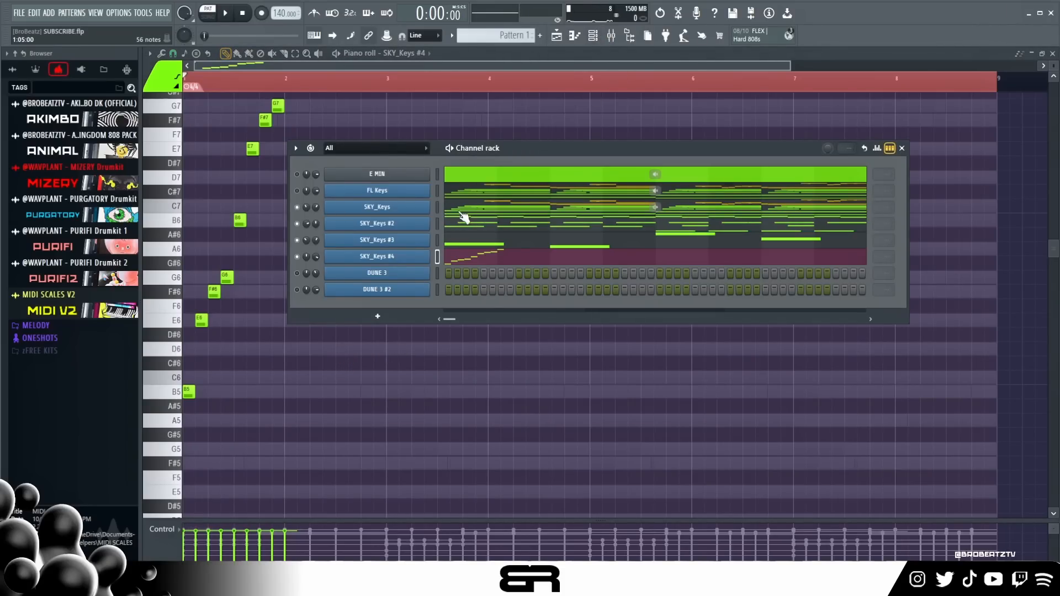
left_click(459, 212)
scroll(374, 319, "down", 5)
left_click_drag(179, 286, 307, 459)
right_click(307, 458)
left_click_drag(173, 242, 172, 252)
right_click(501, 183)
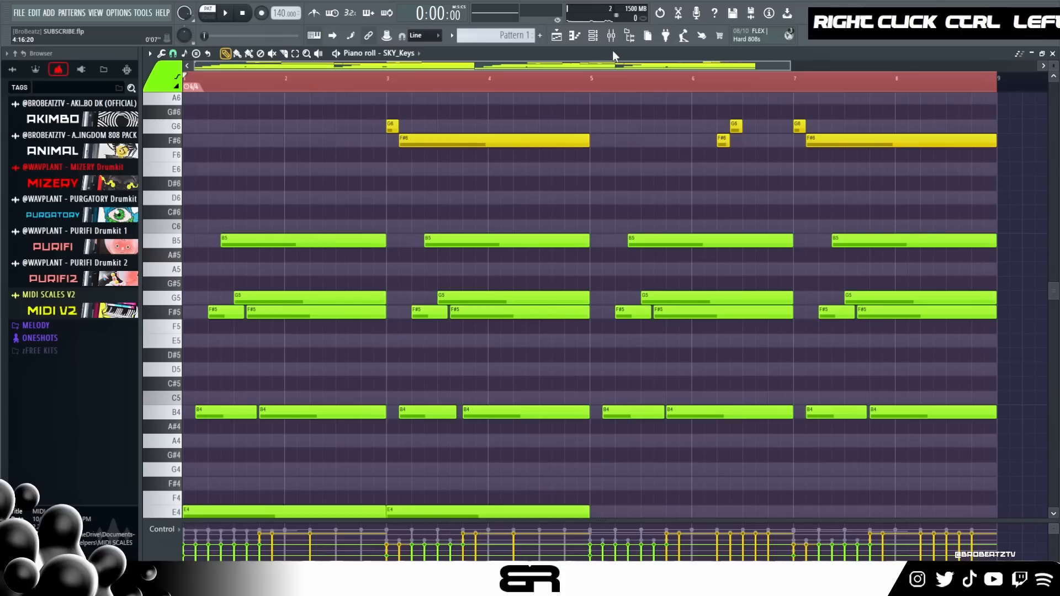
left_click(596, 42)
left_click(471, 224)
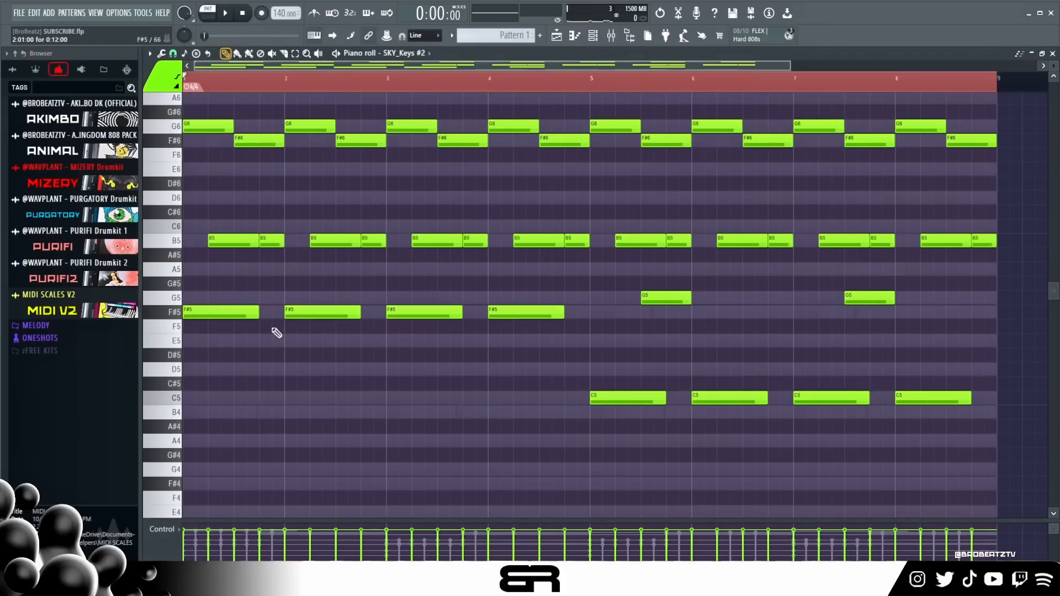
Examine the SKY_Keys #2 counter-melody and the long notes in SKY_Keys #3, ending in the SKY_Keys #4 piano roll
scroll(212, 296, "up", 1)
left_click(172, 271, "ctrl")
right_click(493, 186)
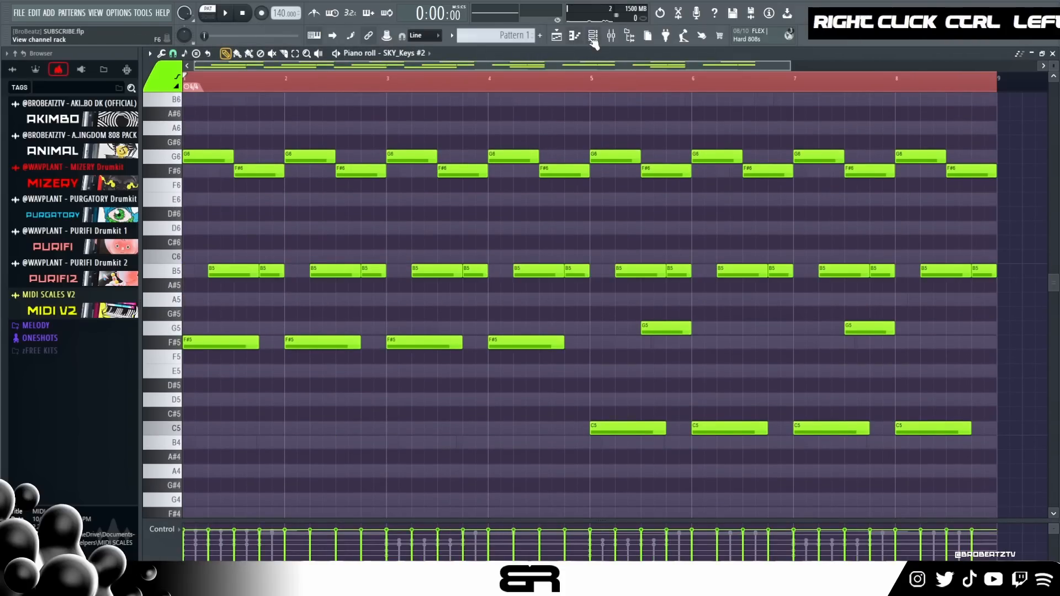
left_click_drag(166, 159, 195, 181)
right_click(275, 212)
right_click(511, 138)
left_click(592, 36)
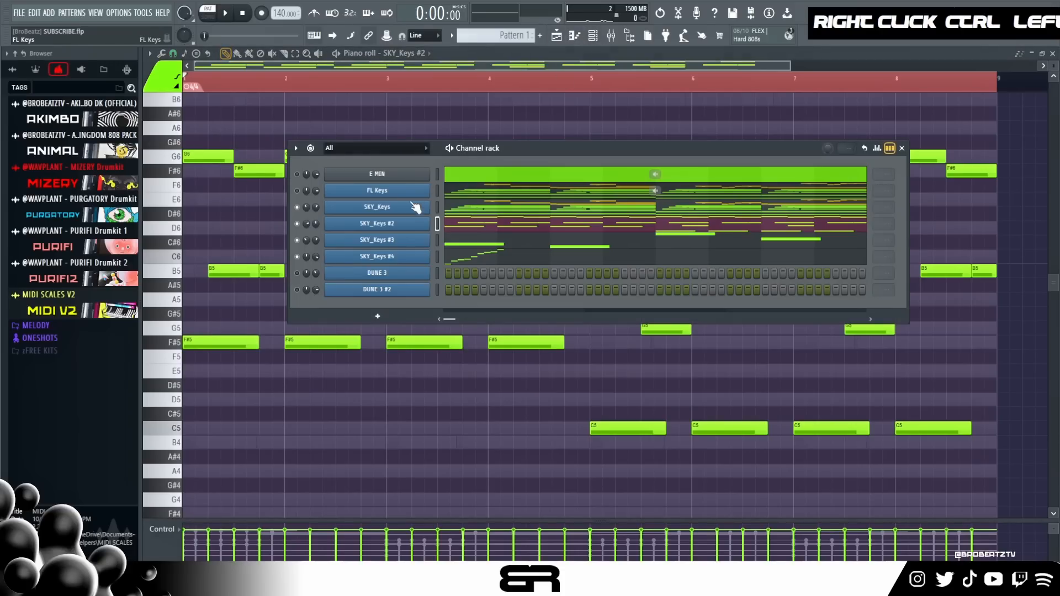
left_click(469, 241)
scroll(395, 282, "down", 1)
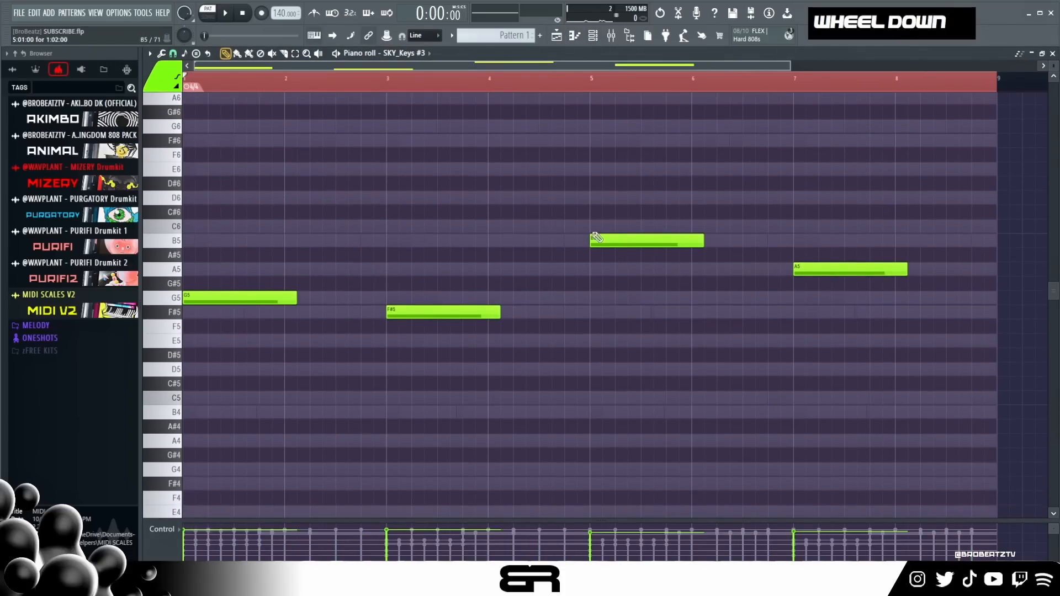
left_click(592, 37)
left_click(467, 260)
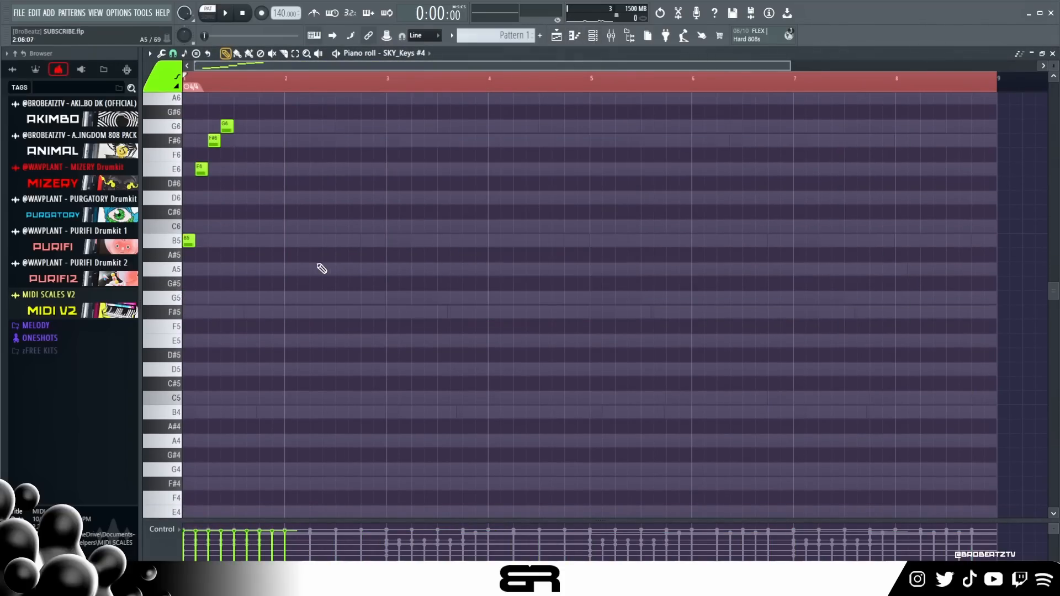
scroll(270, 279, "up", 4)
right_click(303, 362)
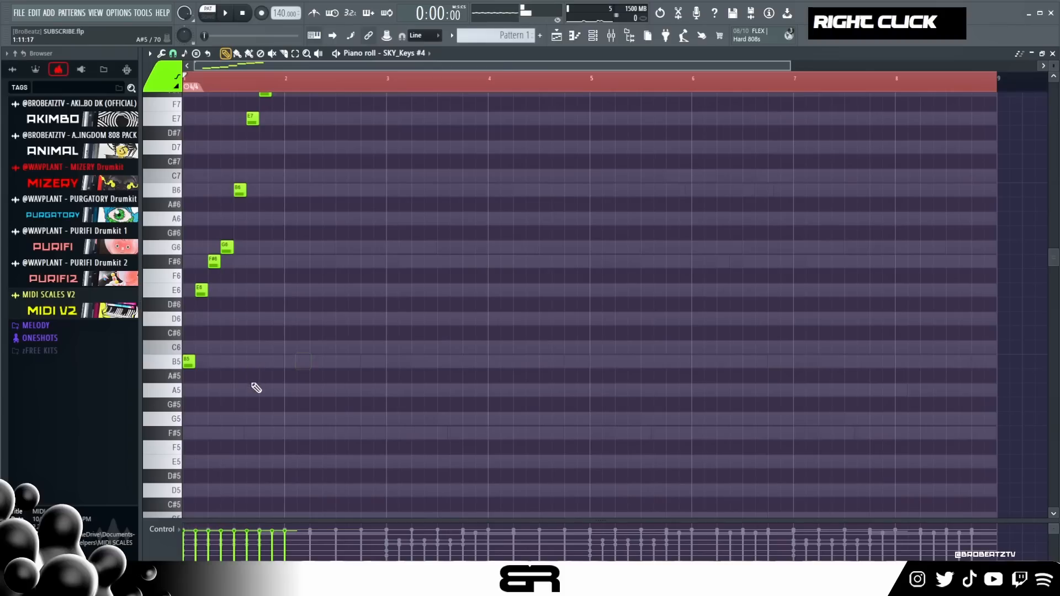
left_click(298, 347)
right_click(302, 348)
scroll(286, 350, "up", 3)
right_click(189, 422)
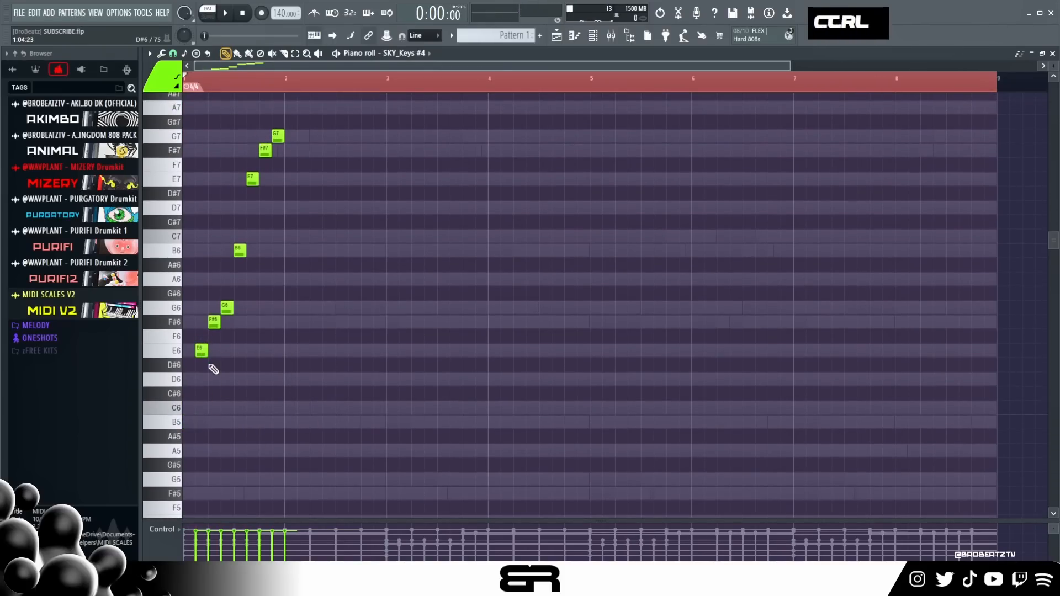
key("ctrl+z")
Build a second rising run in bar 2 with B5, E6, F#6 and G6, duplicating these four notes one octave higher
left_click(290, 422)
left_click(291, 421, "ctrl")
left_click(290, 422, "shift")
mouse_move(291, 423)
left_mouse_down()
mouse_move(187, 349)
mouse_move(308, 352)
mouse_move(327, 307)
mouse_move(309, 343)
left_mouse_up()
right_click(315, 336)
mouse_move(356, 287)
left_mouse_down()
mouse_move(289, 426)
mouse_move(351, 419)
mouse_move(340, 421)
left_mouse_up()
key("ctrl+Up")
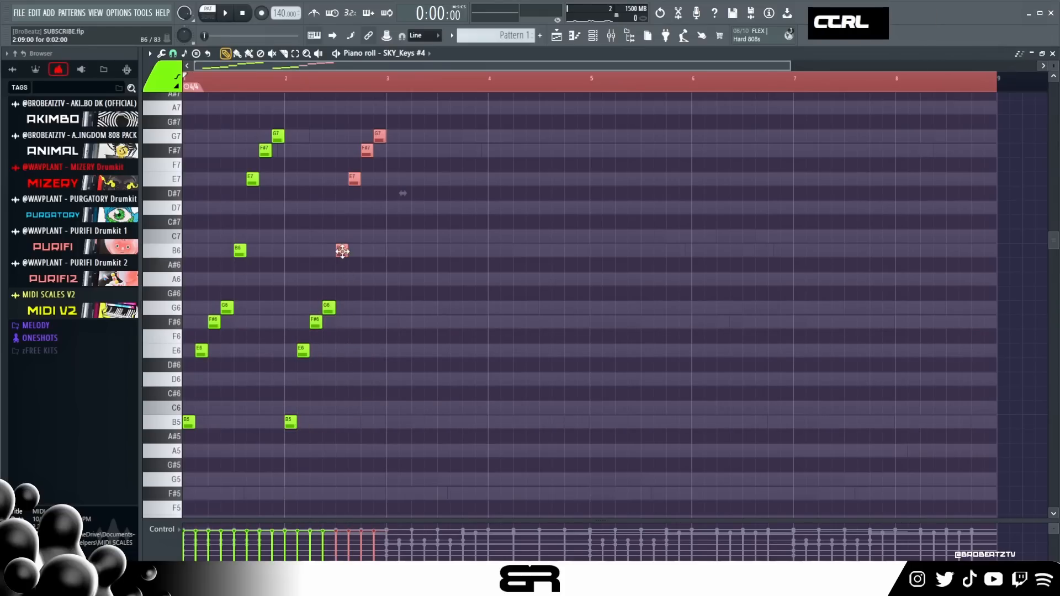
Copy the second run's B6 note to the start of bar 3 and raise the copy one octave to B7
left_click_drag(342, 251, 389, 257)
key("ctrl+Up")
right_click(416, 165)
right_click(405, 150)
right_click(430, 109)
right_click(417, 123)
scroll(453, 199, "down", 2)
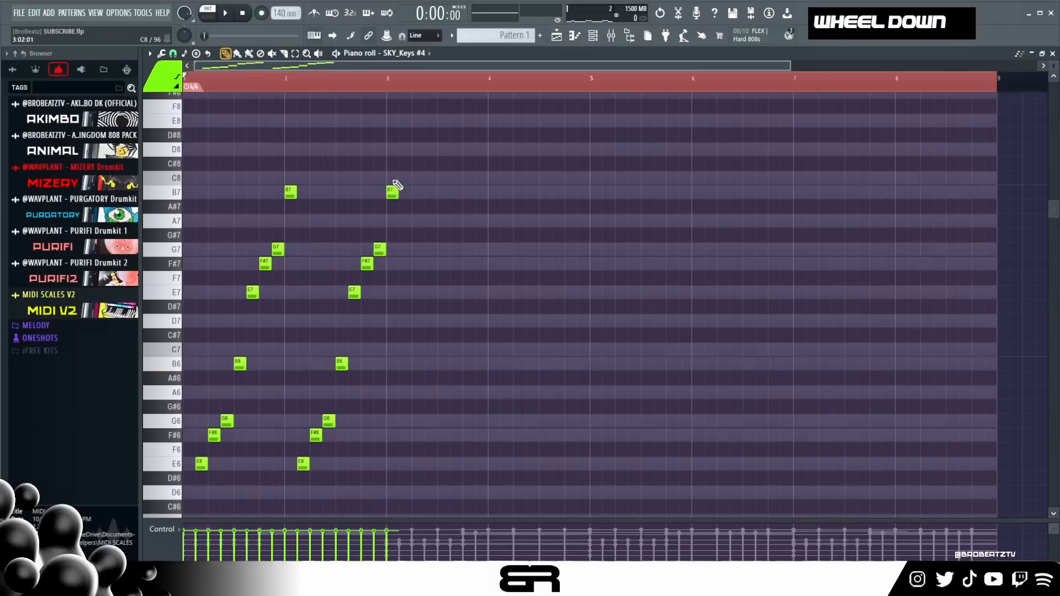
Play the first two bars to hear both rising runs back to back
key("space")
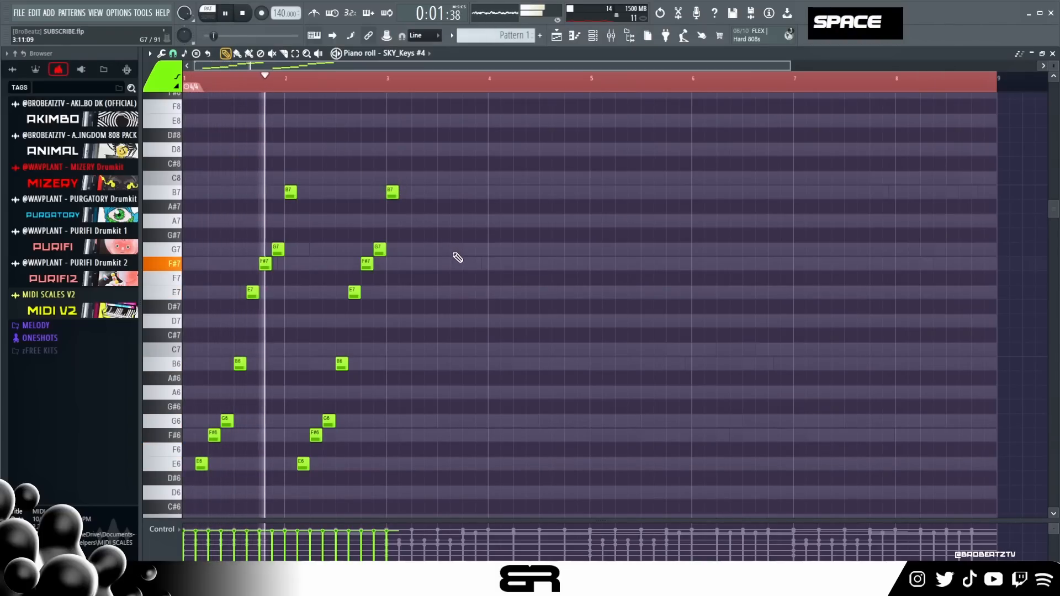
scroll(457, 258, "down", 6)
scroll(458, 260, "up", 2)
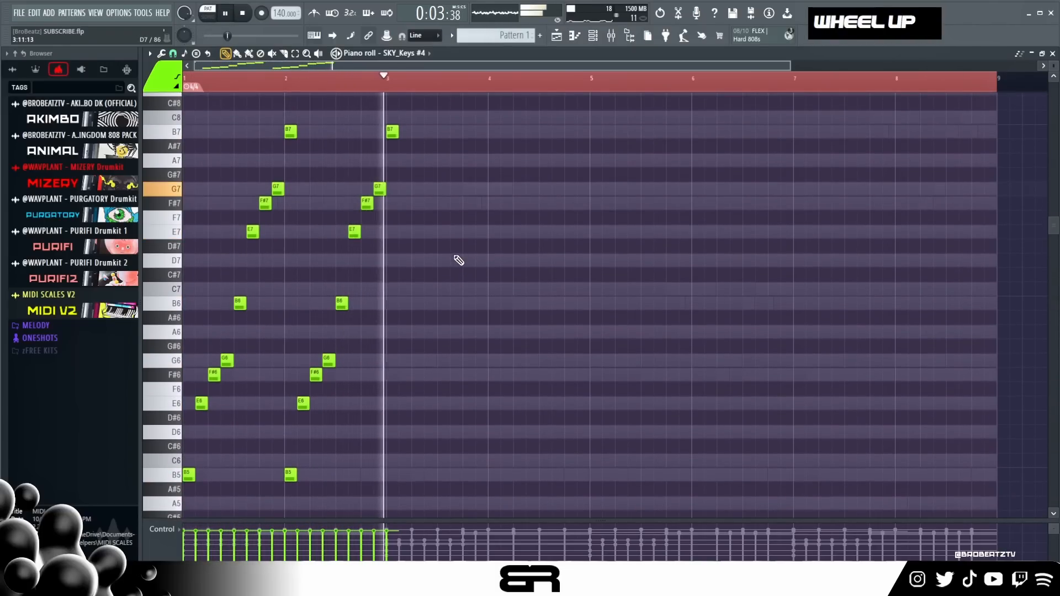
key("space")
Move the entire second run, including its closing B7, from bar 2 to the start of bar 3
left_click_drag(409, 110, 389, 476)
left_click(290, 476, "ctrl+shift")
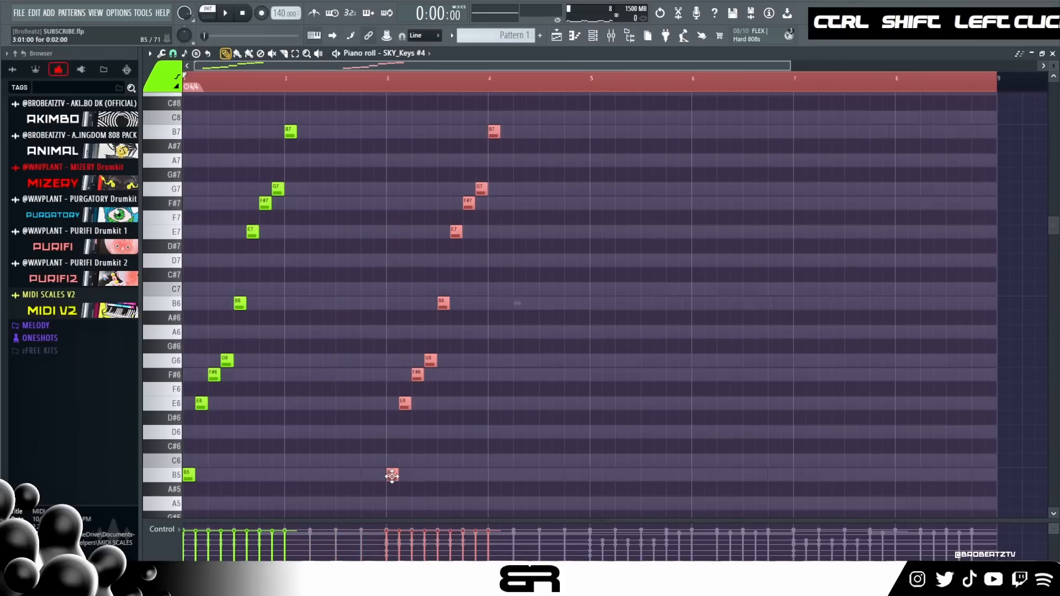
right_click(459, 439)
left_click_drag(234, 358, 191, 484)
right_click(258, 473)
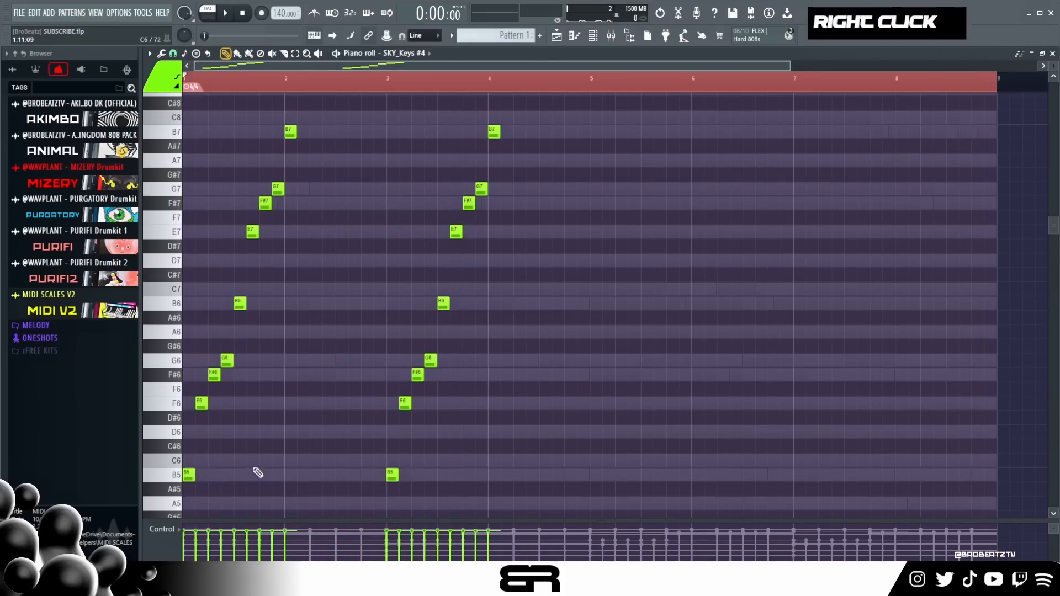
Draw a rising run from the start of bar 5 with E6, F#6, G6, B6, C7, E7, F#7, G7 and B7
left_click(592, 404)
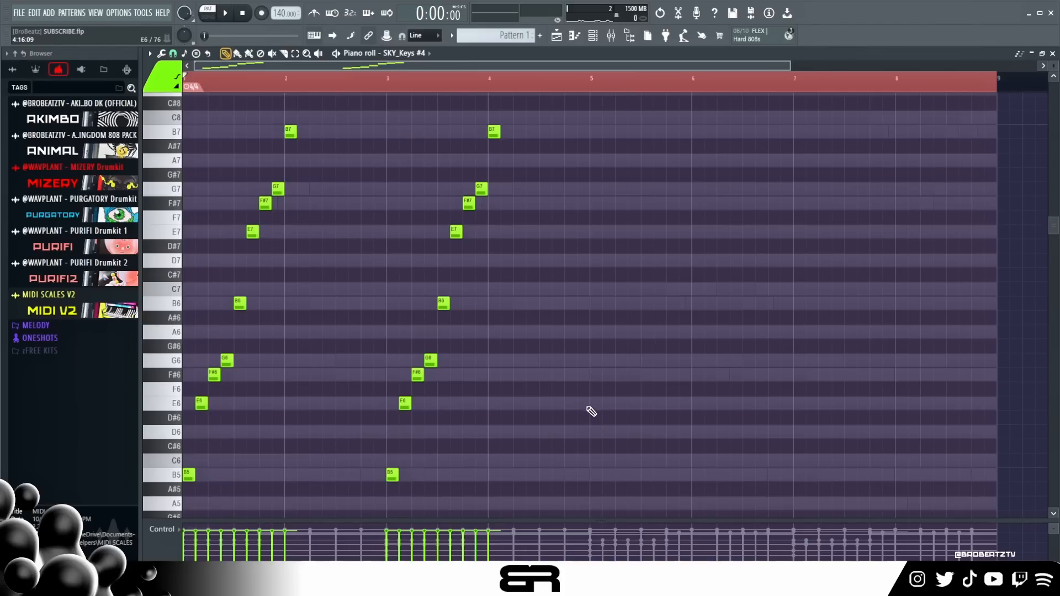
left_click(621, 360)
left_click(635, 303)
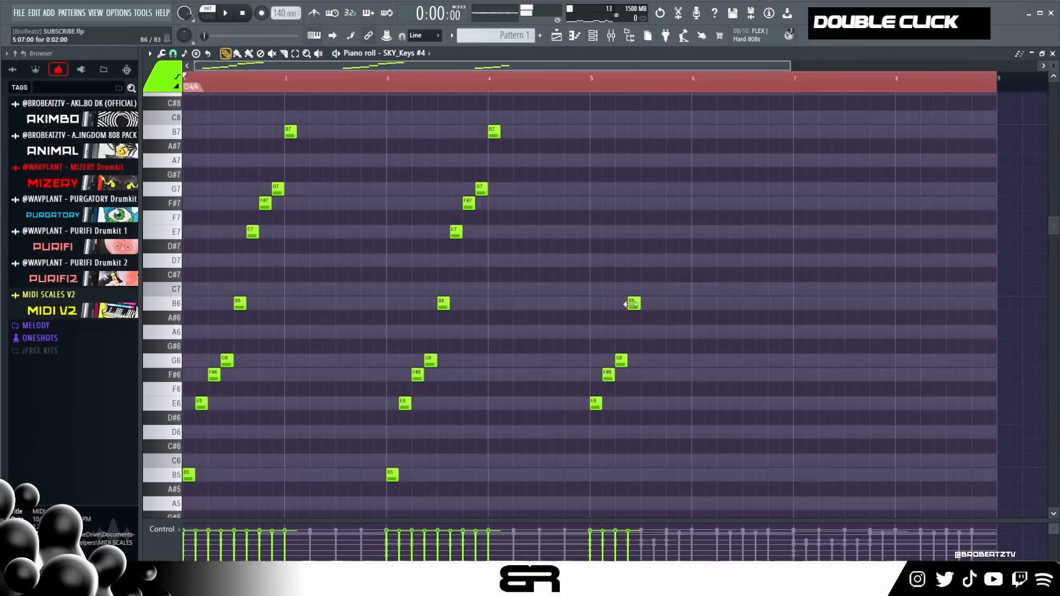
left_click(646, 289)
left_click(657, 232)
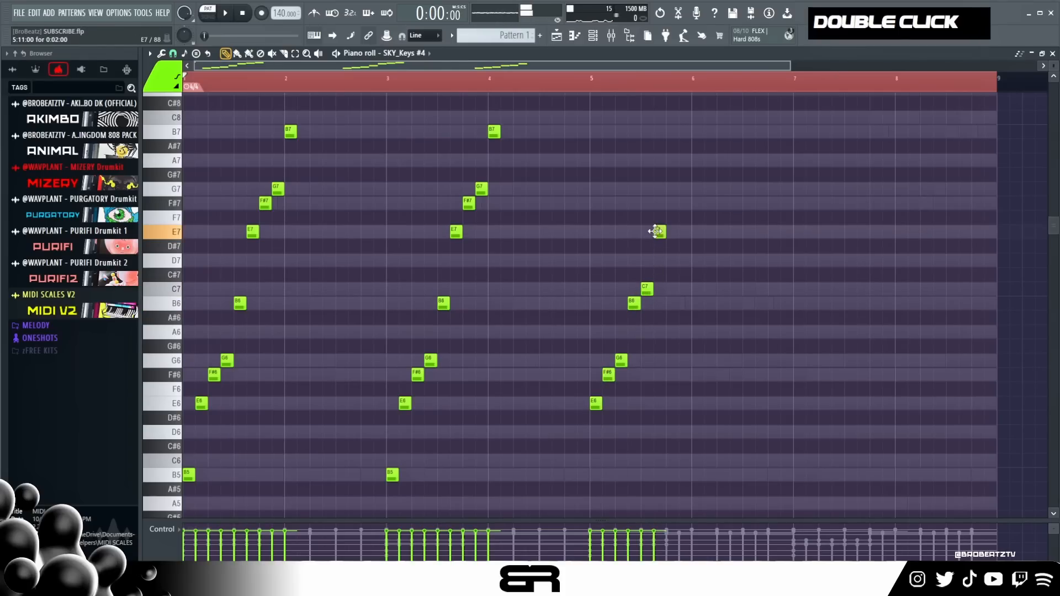
left_click(669, 204)
left_click(682, 188)
left_click(694, 132)
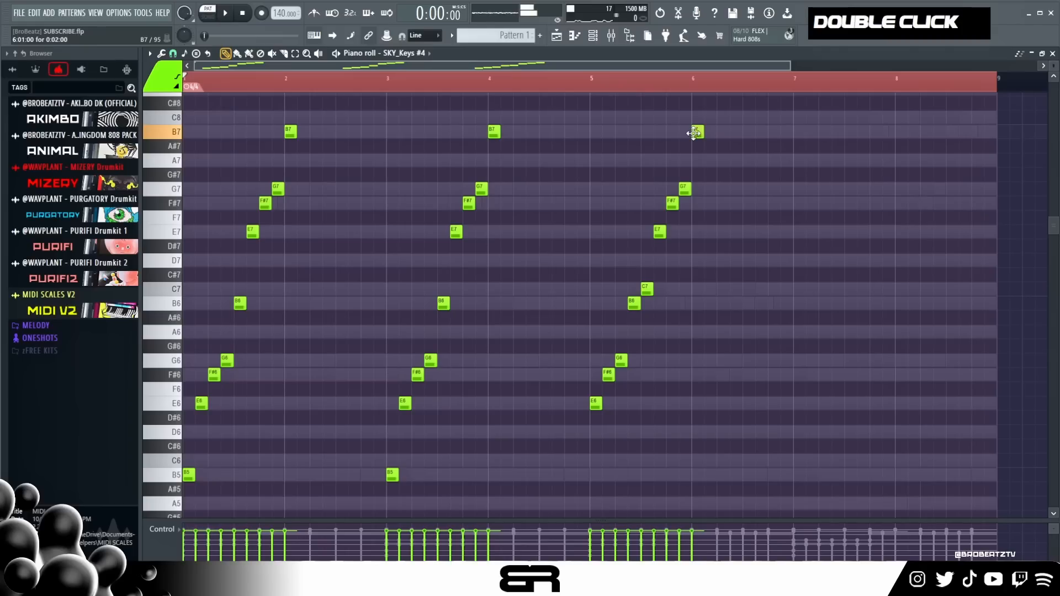
Duplicate the bar 5 run at the start of bar 7 and play the pattern
left_click_drag(717, 97, 561, 439)
left_click_drag(593, 402, 802, 405)
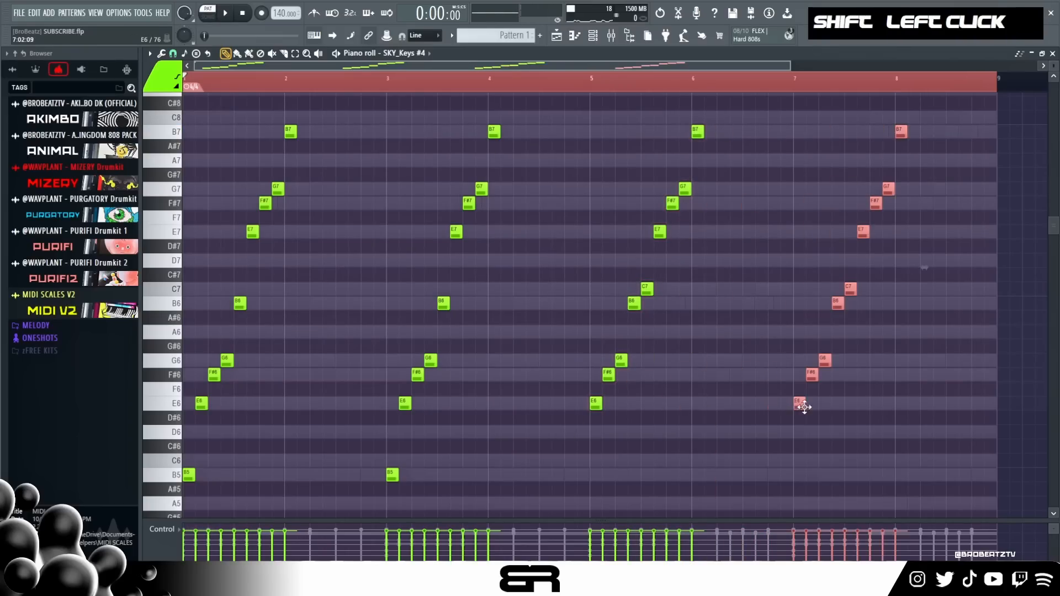
right_click(679, 428)
key("space")
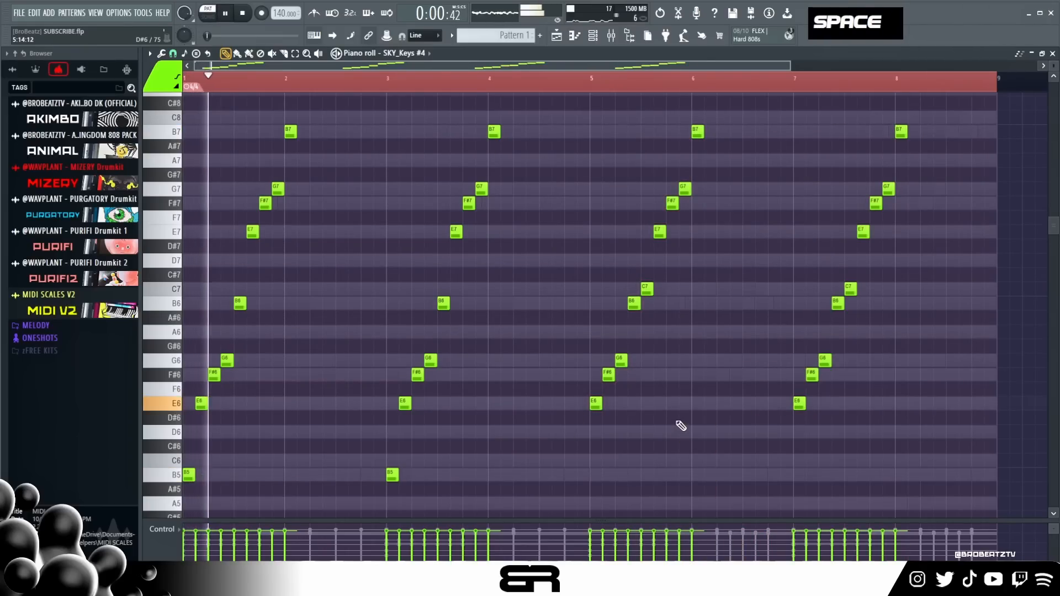
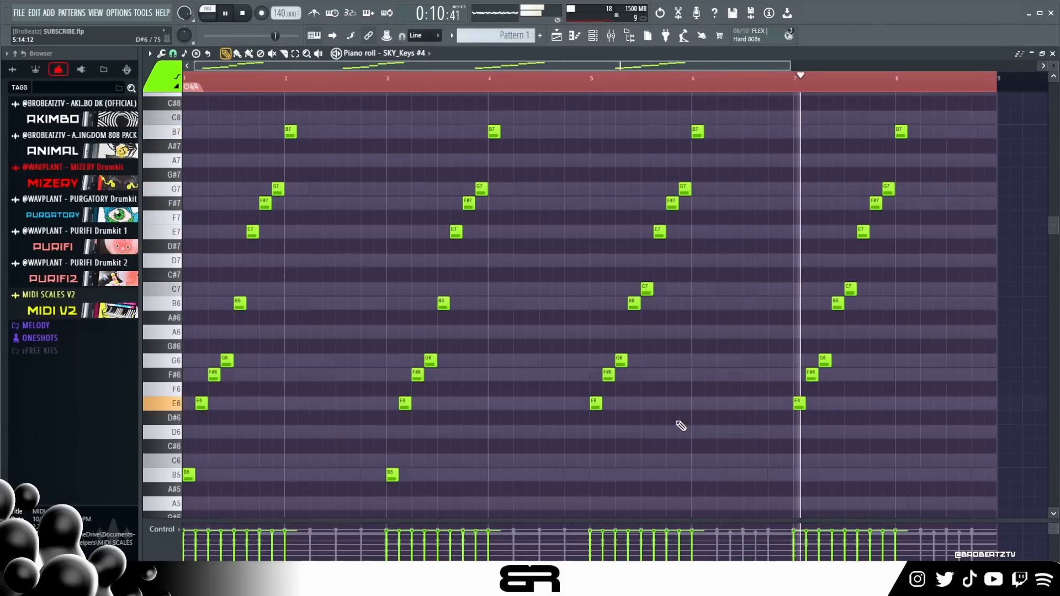
key("space")
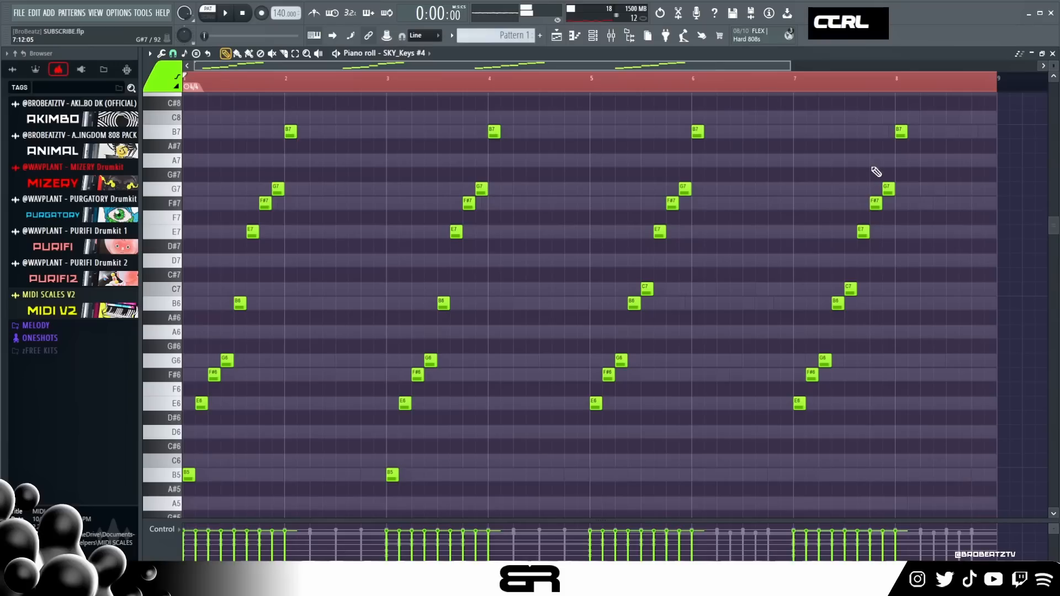
Replace the runs from bar 5 onward with copies of the first two runs, and lower the original runs one octave
left_click_drag(914, 113, 506, 436)
key("Delete")
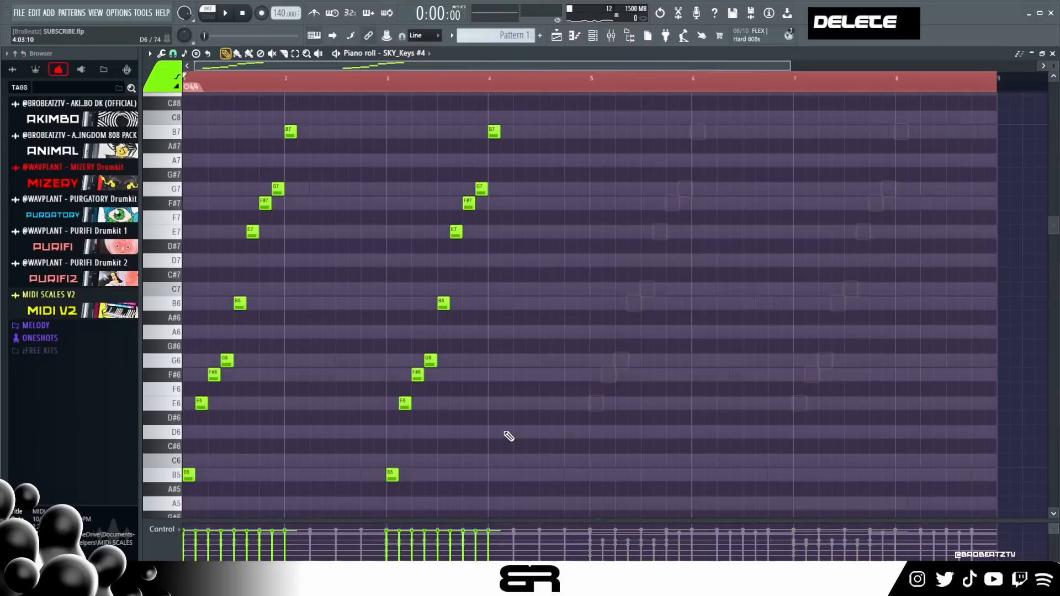
left_click_drag(541, 142, 137, 35)
key("ctrl+Down")
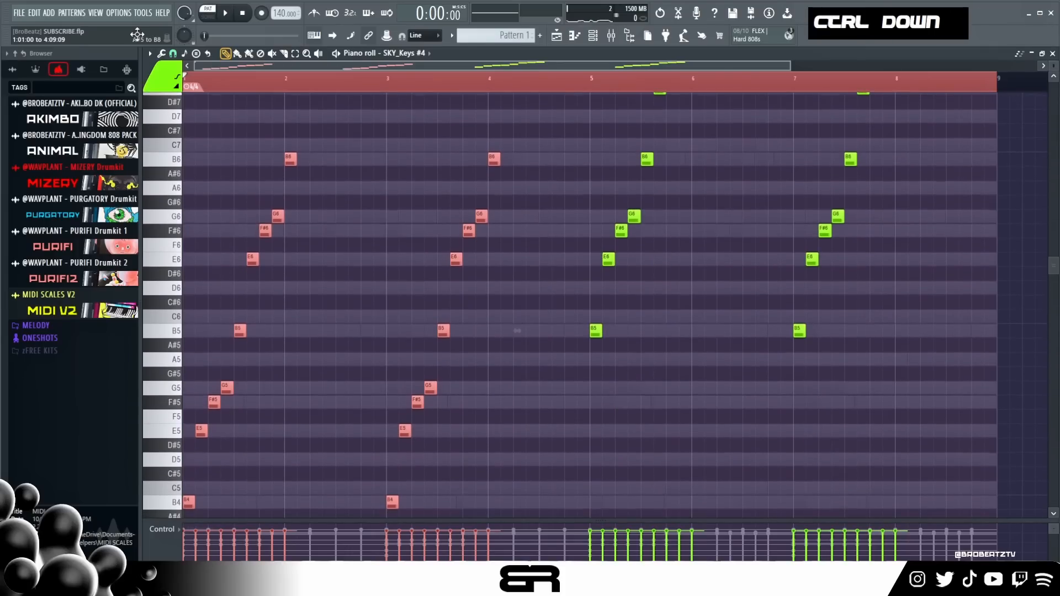
right_click(548, 236)
right_click(542, 235, "ctrl")
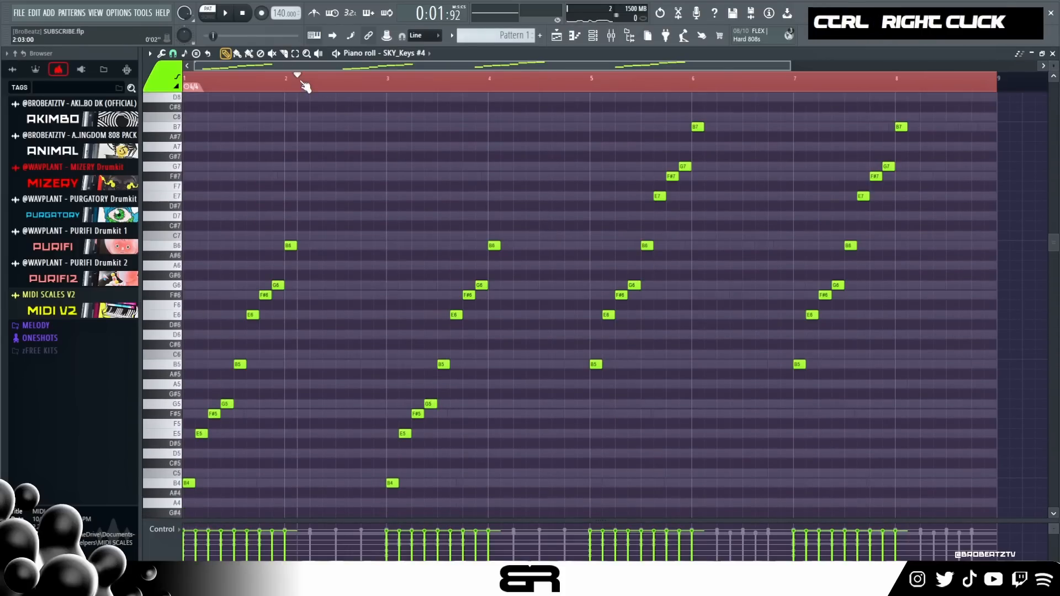
Lengthen the B6 note at the start of bar 4 to a full bar and play the pattern from bar 3
key("space")
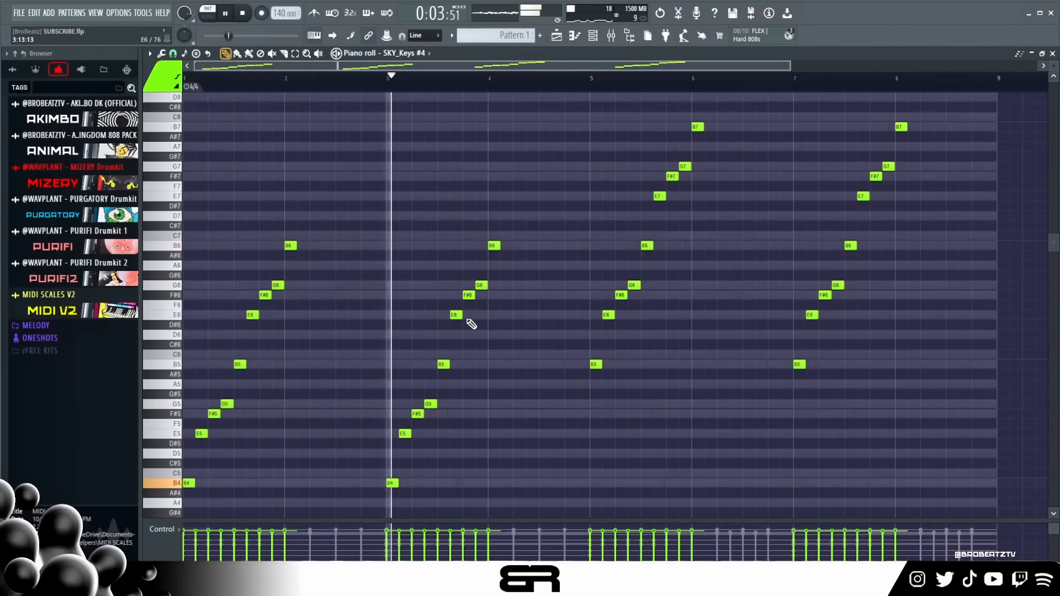
key("space")
left_click_drag(499, 245, 590, 252)
left_click(386, 78)
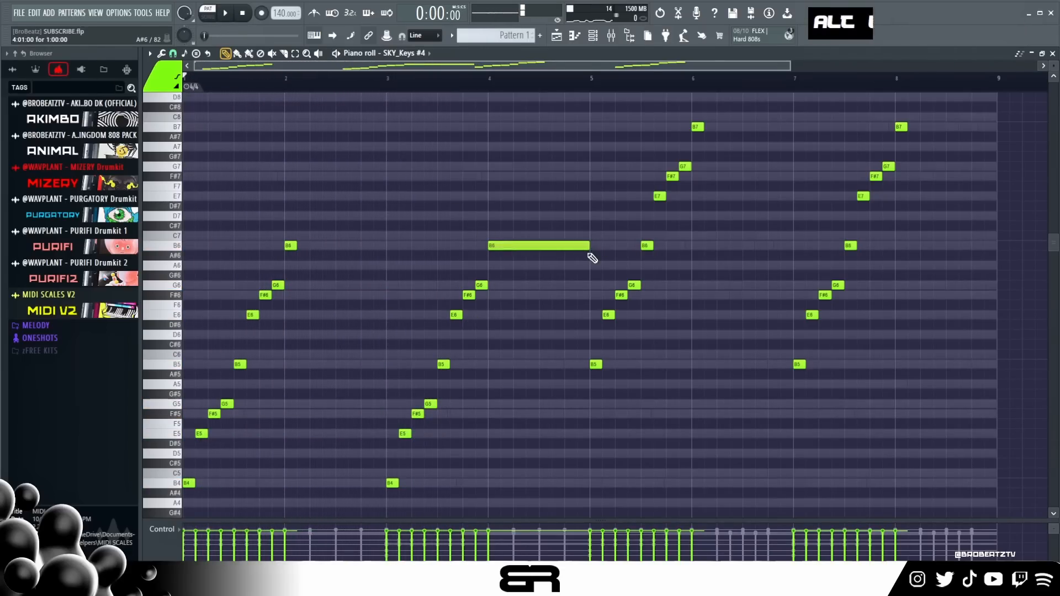
key("space")
right_click(529, 197)
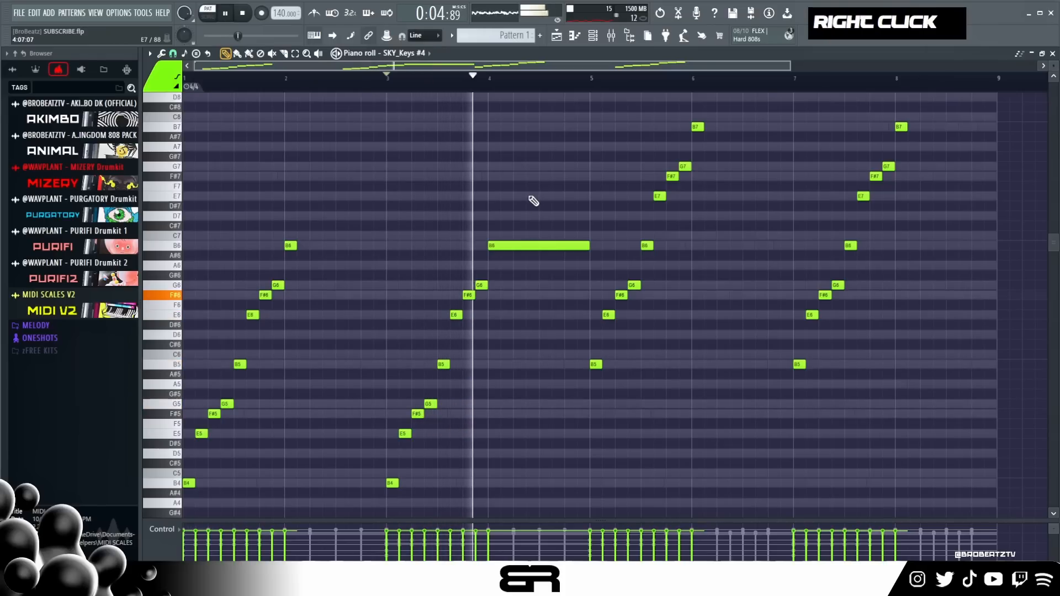
Lengthen the B7 note at the start of bar 8 to the end of the bar and stop playback
key("alt")
left_click_drag(914, 135, 993, 142)
right_click(978, 210)
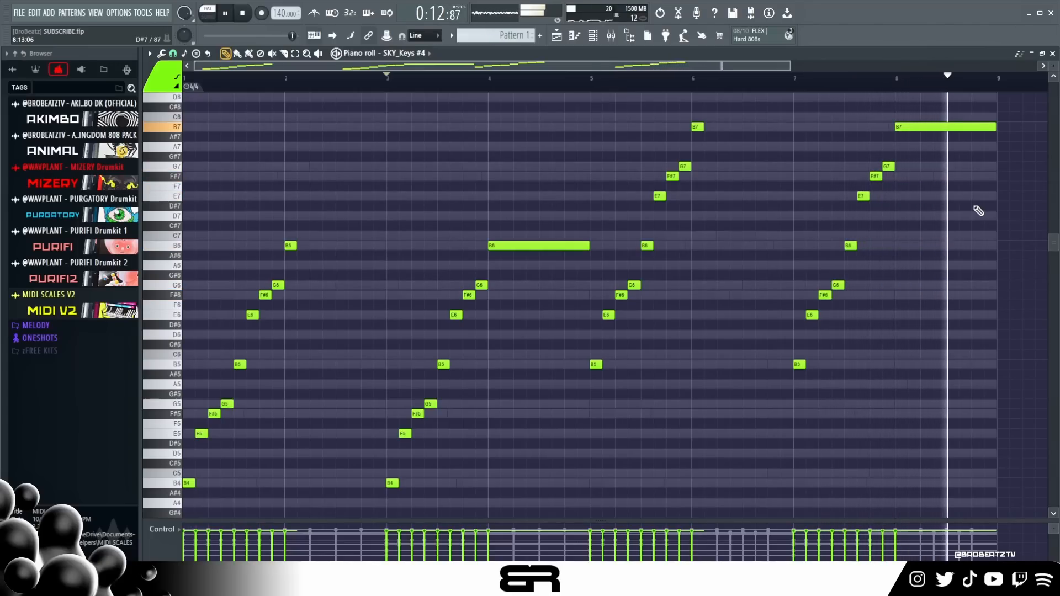
key("space")
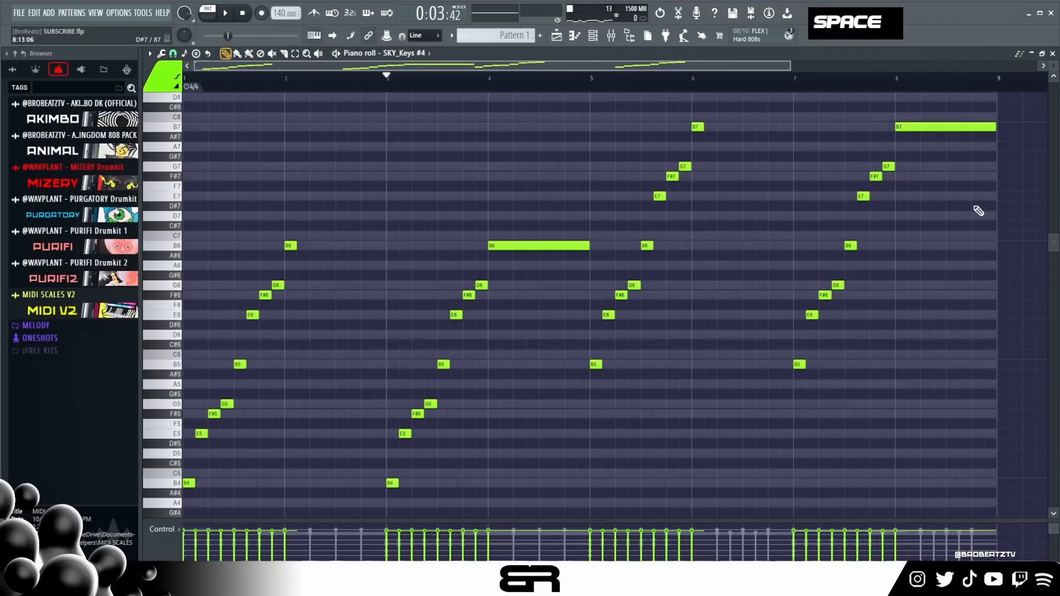
Audition the Asian Plucks MK patch in DUNE 3 and the Dealer Pad KS patch in DUNE 3 #2
left_click(593, 36)
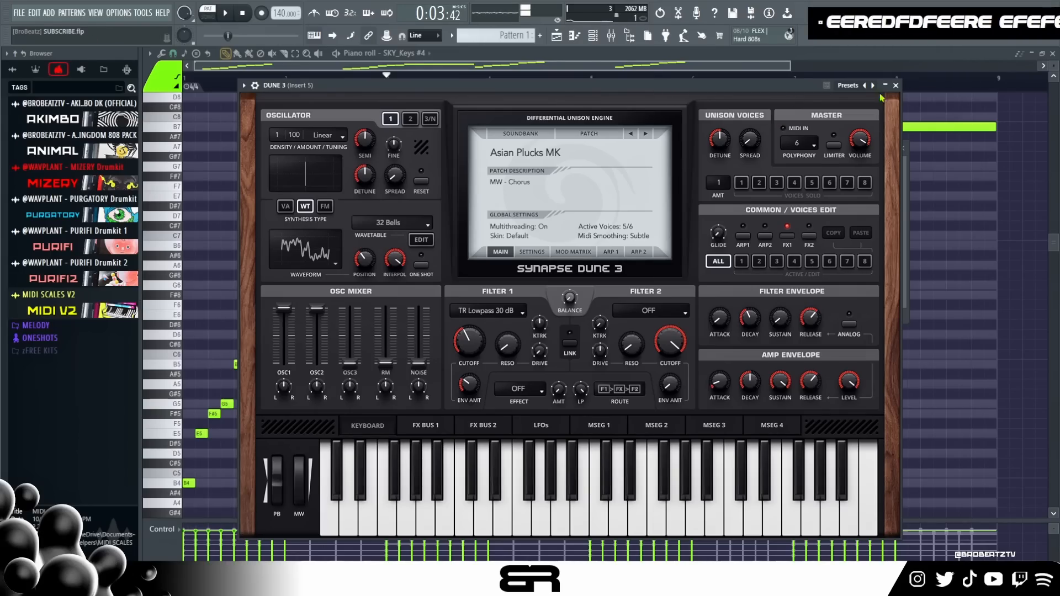
left_click(895, 86)
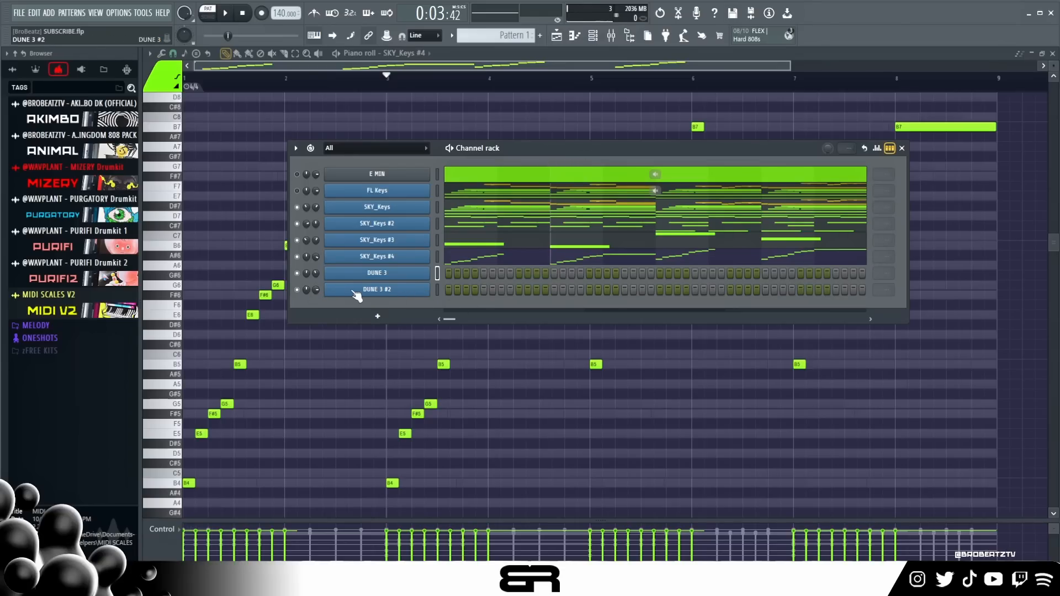
double_click(354, 291)
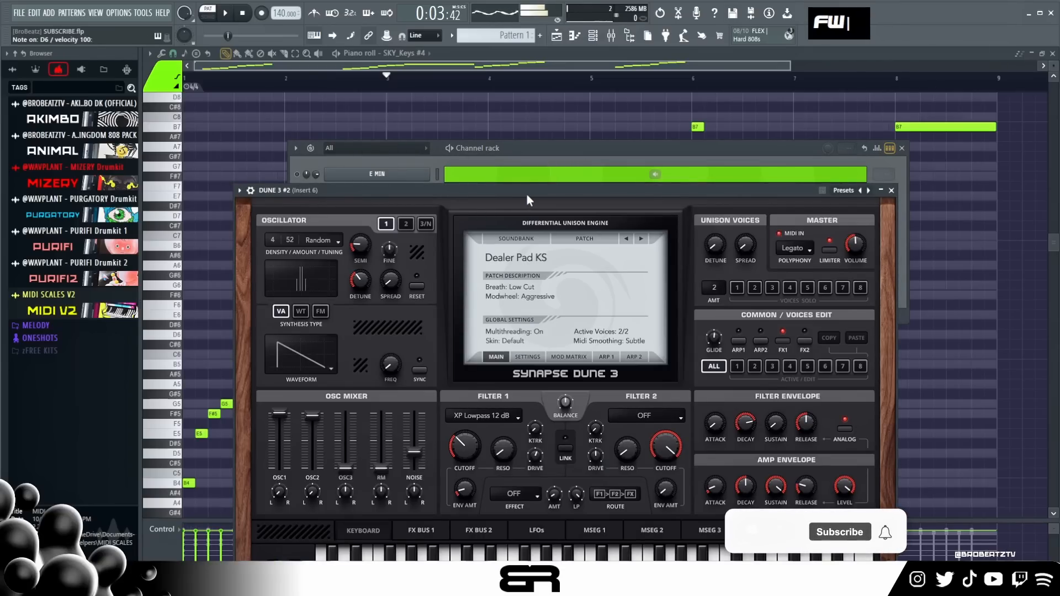
left_click(891, 191)
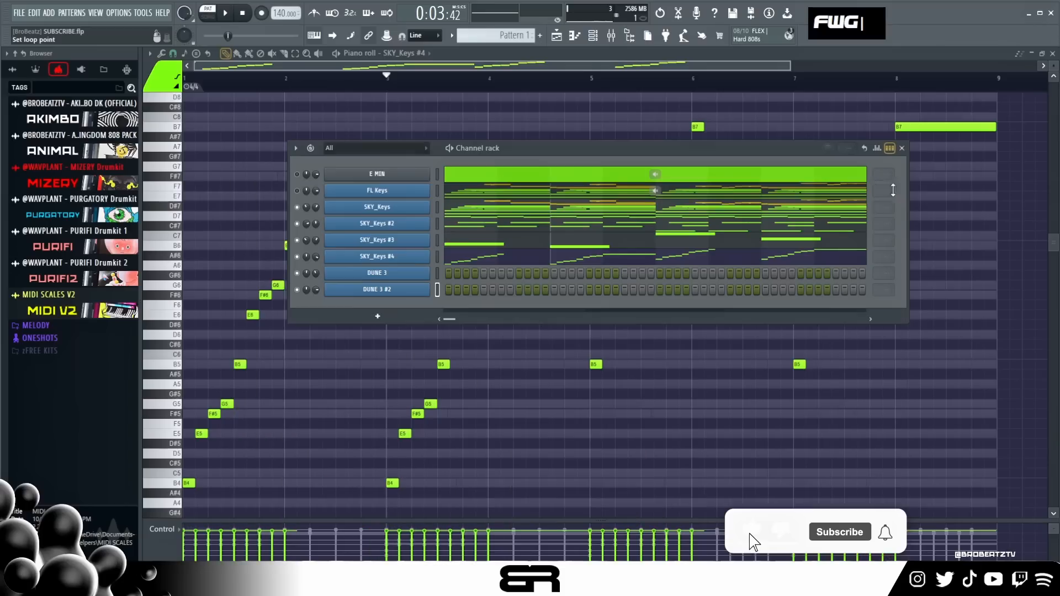
right_click(408, 282)
key("Escape")
Review the counter-melody notes in SKY_Keys #2 and the chord notes in SKY_Keys
left_click(469, 223)
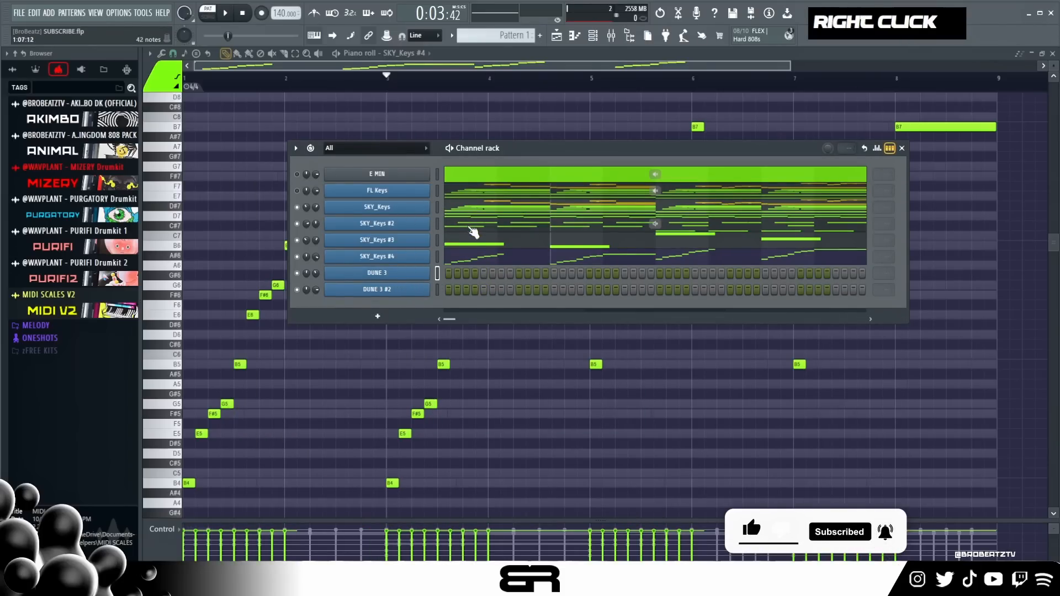
scroll(309, 309, "down", 3)
left_click(592, 35)
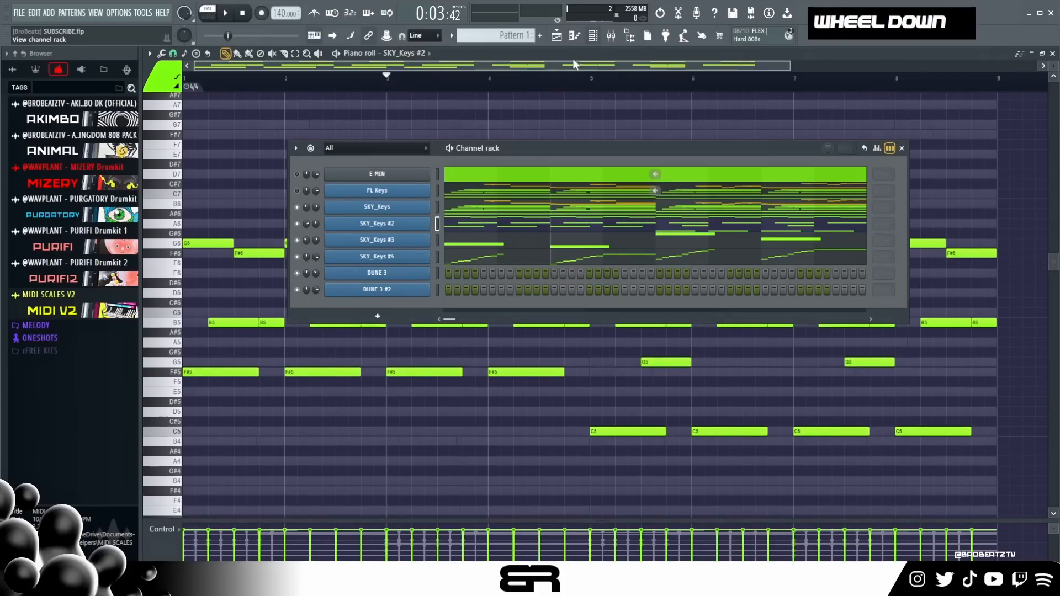
left_click(463, 207)
scroll(380, 255, "down", 3)
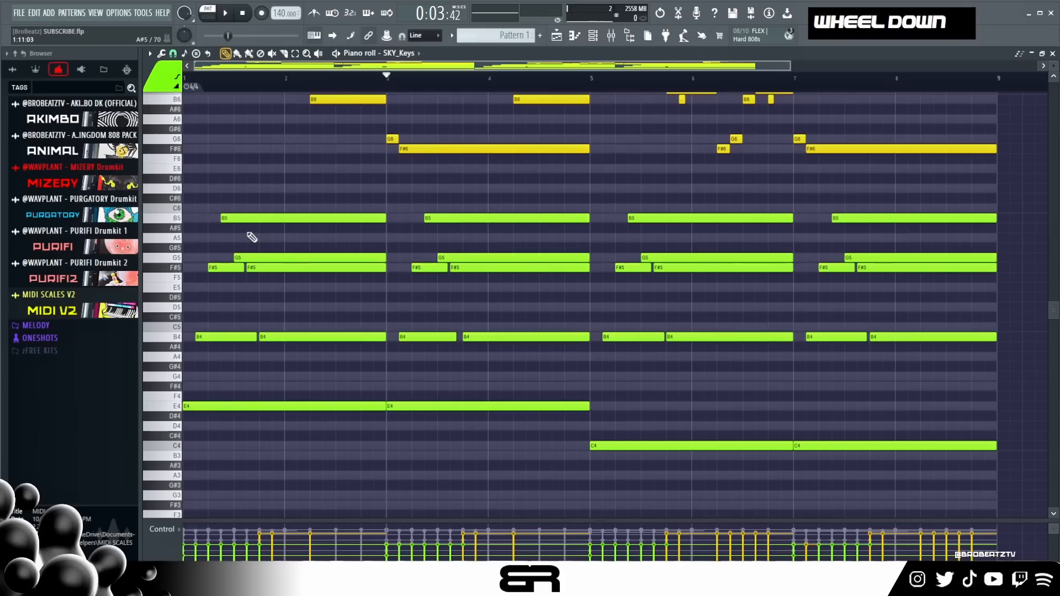
Copy the notes from SKY_Keys, paste them into the DUNE 3 channel and open its notes for editing
left_click_drag(231, 216, 500, 451)
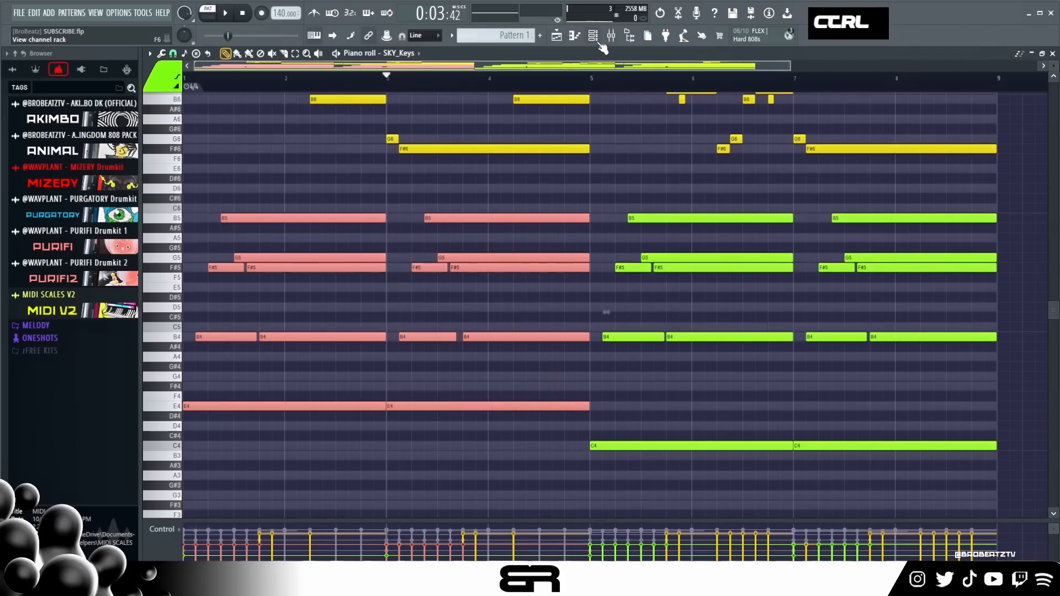
key("F6")
right_click(409, 212)
left_click(549, 218)
right_click(406, 277)
left_click(552, 295)
double_click(504, 274)
scroll(402, 243, "up", 5)
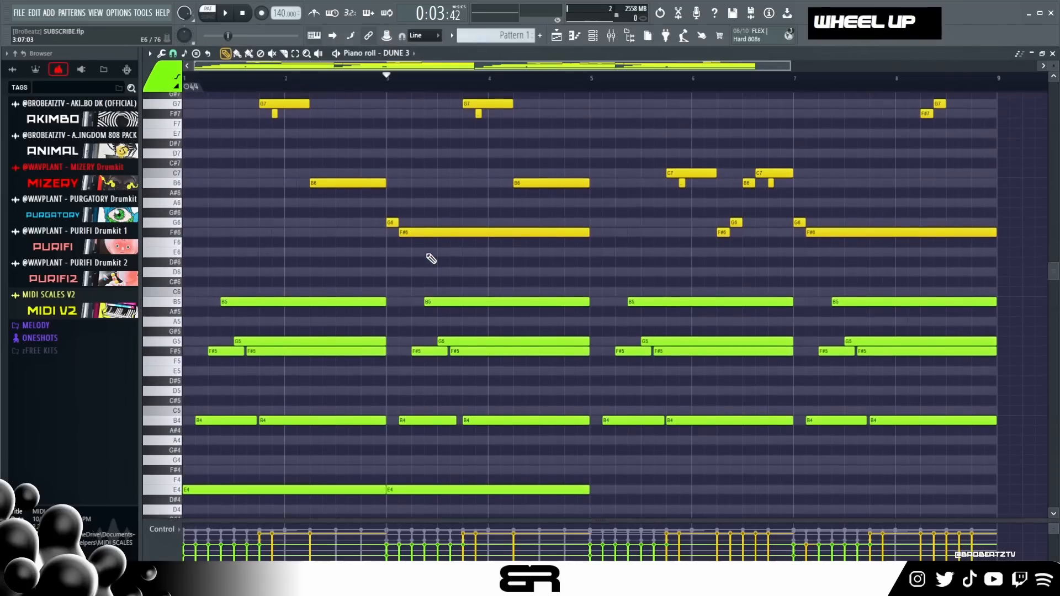
Delete all melody notes above the B5 chord tones in DUNE 3
left_click_drag(992, 125, 278, 356)
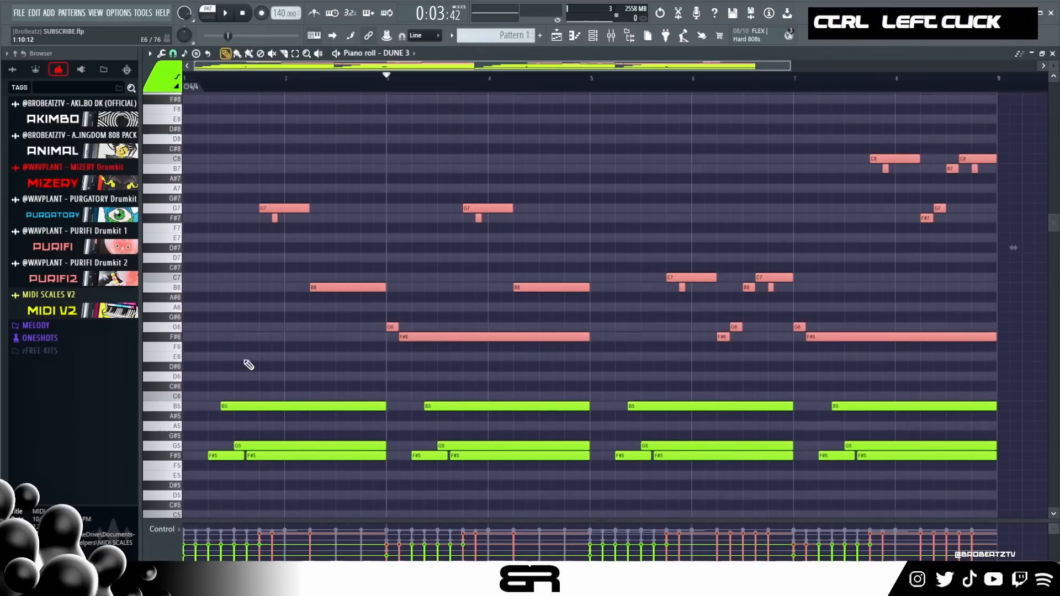
key("Delete")
scroll(260, 391, "down", 5)
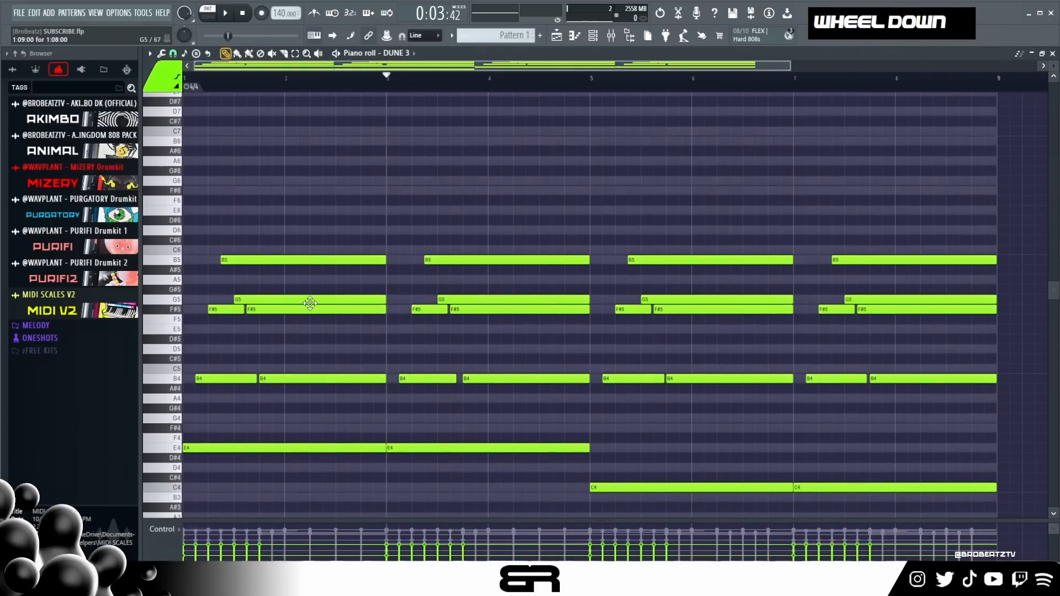
Delete all the G5 notes plus the second F#5 and second B4 note of every chord in DUNE 3
mouse_move(310, 303)
left_mouse_down()
mouse_move(471, 296)
mouse_move(942, 336)
mouse_move(898, 388)
left_mouse_up()
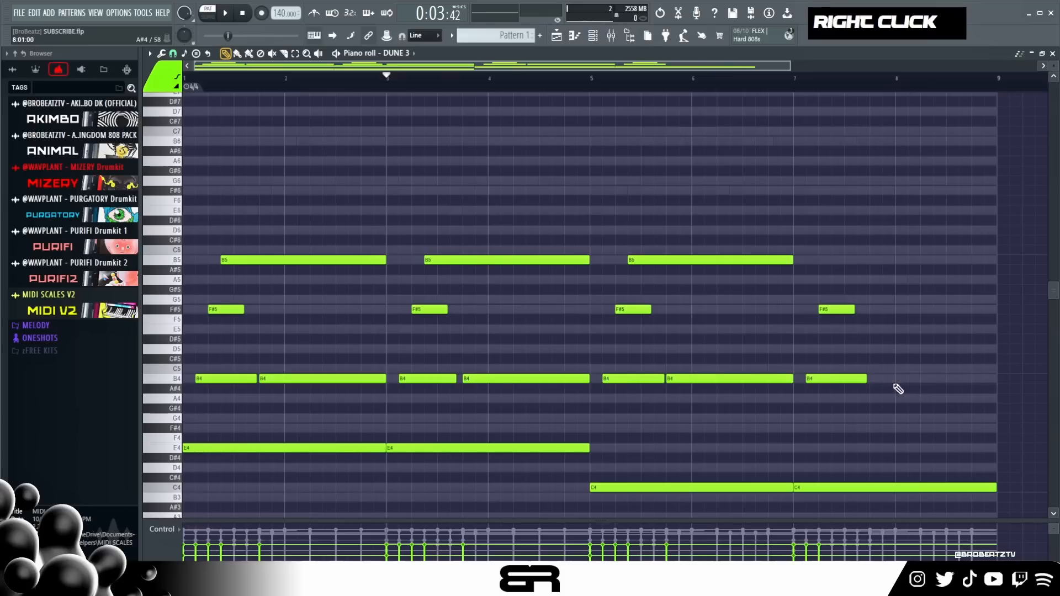
key("ctrl+z")
key("ctrl+z")
right_click(905, 299)
right_click(900, 309)
right_click(889, 378)
right_click(740, 378)
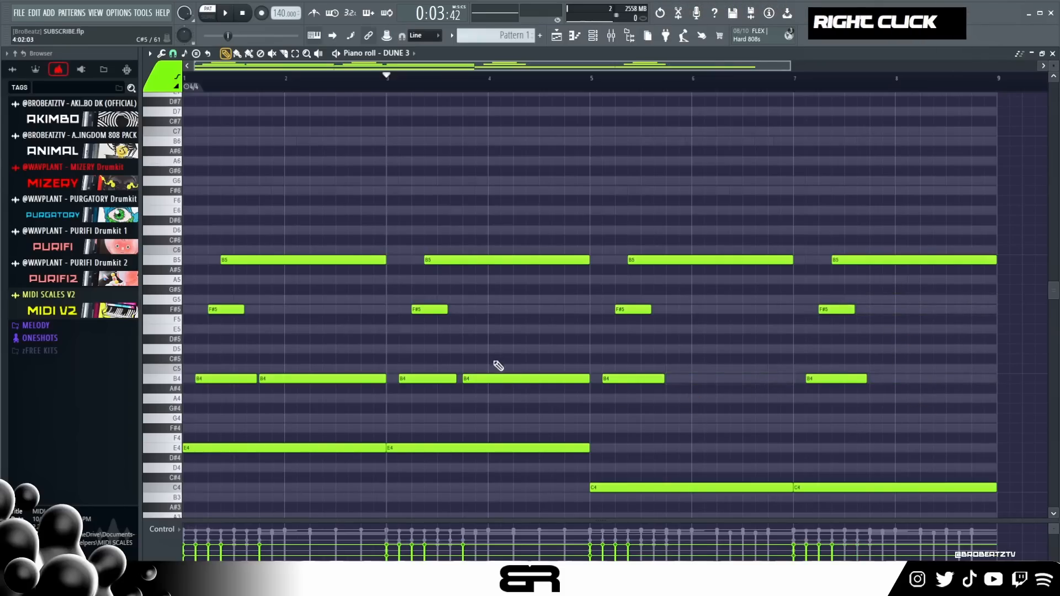
right_click(488, 378)
right_click(353, 378)
Delete the low E3 and C3 bass notes under the DUNE 3 chords
scroll(358, 376, "down", 3)
scroll(378, 395, "down", 3)
right_click(332, 441)
right_click(497, 441)
right_click(674, 481)
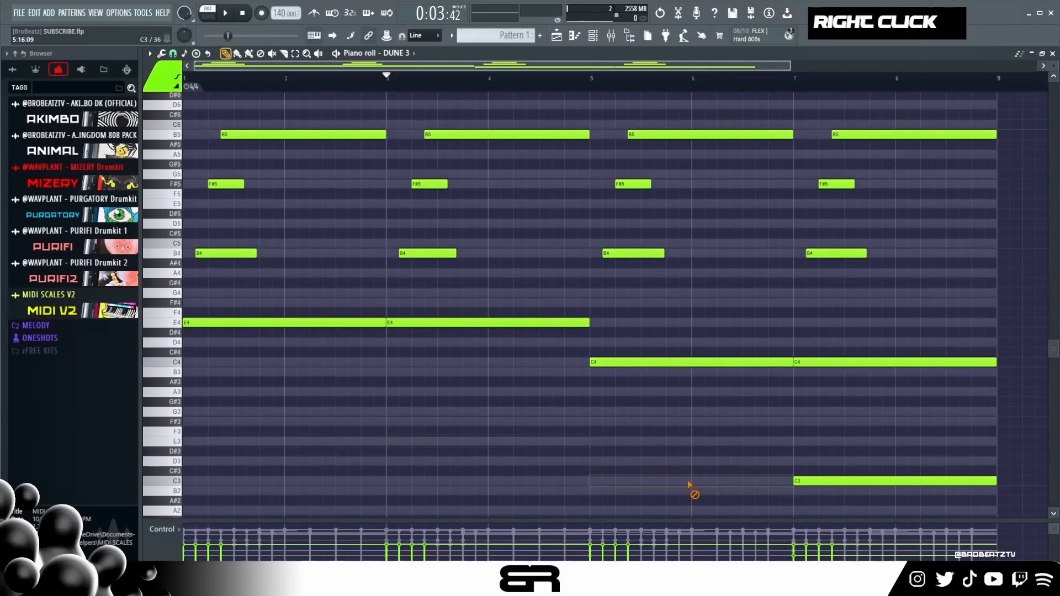
right_click(817, 482)
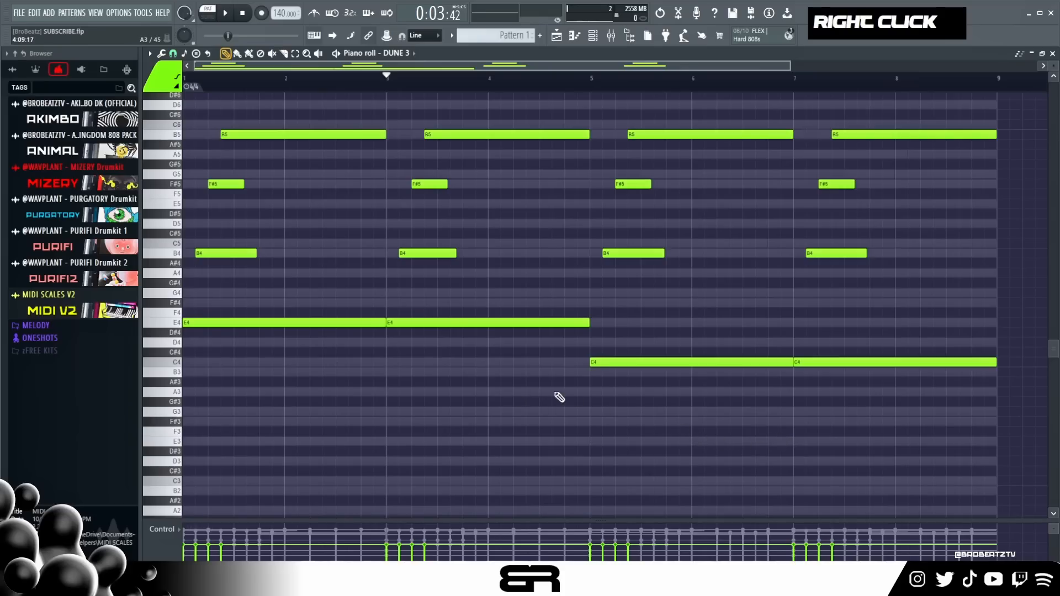
Lengthen the first chord's B4 and F#5 notes to just before bar 3 and trim the end of its B5 note
scroll(340, 330, "up", 1)
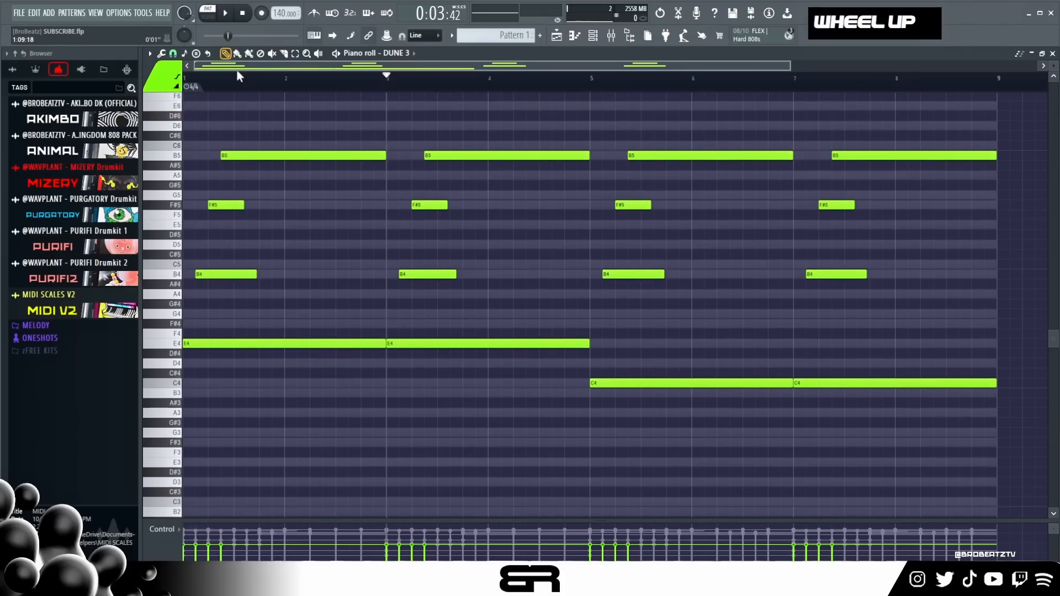
scroll(238, 74, "up", 2)
right_click(346, 272)
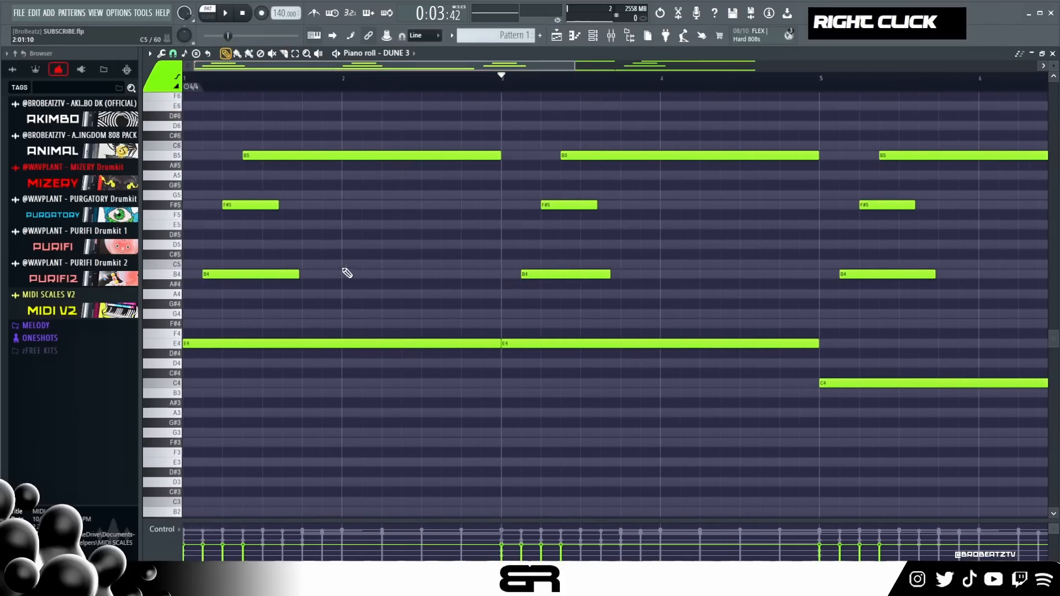
left_click_drag(298, 275, 486, 296)
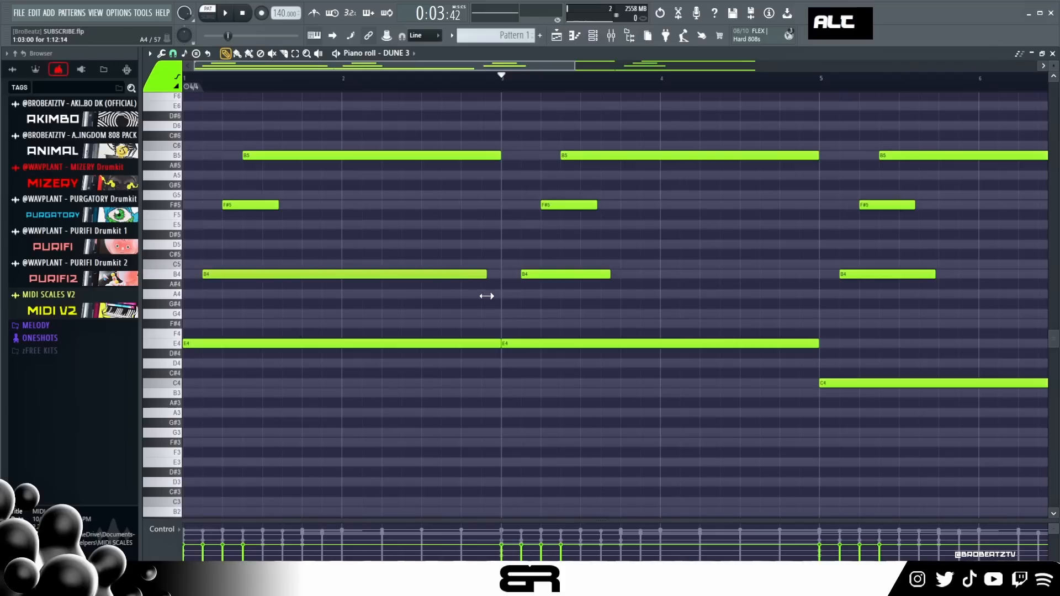
right_click(259, 218)
left_click_drag(278, 204, 495, 239)
mouse_move(500, 158)
left_mouse_down()
mouse_move(473, 158)
mouse_move(486, 158)
left_mouse_up()
Shift the start of the first chord's B5 note to the third beat of bar 1
left_click_drag(241, 156, 183, 156)
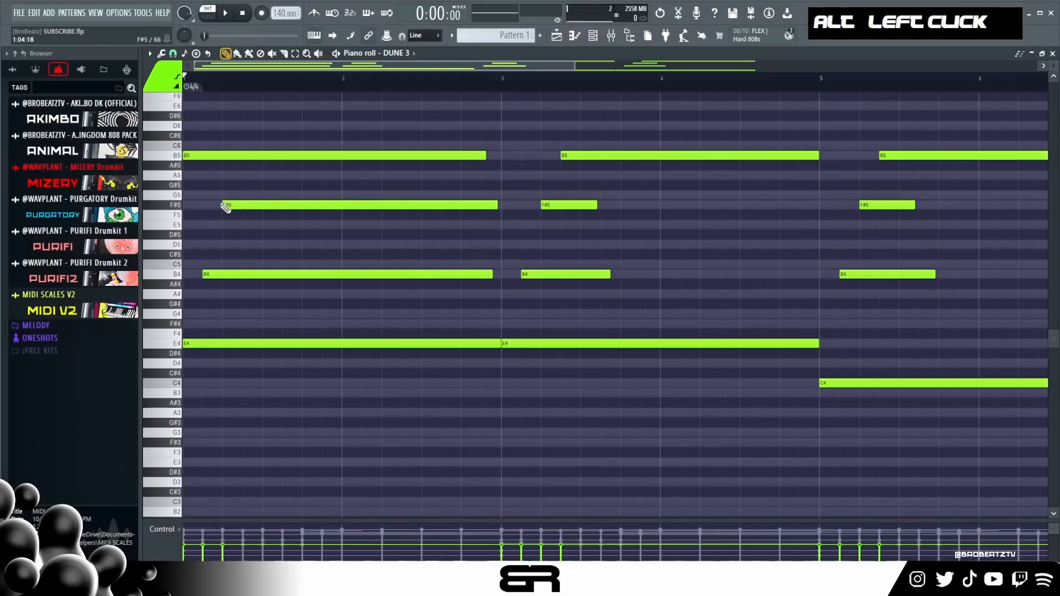
left_click_drag(225, 206, 219, 206)
key("ctrl+z")
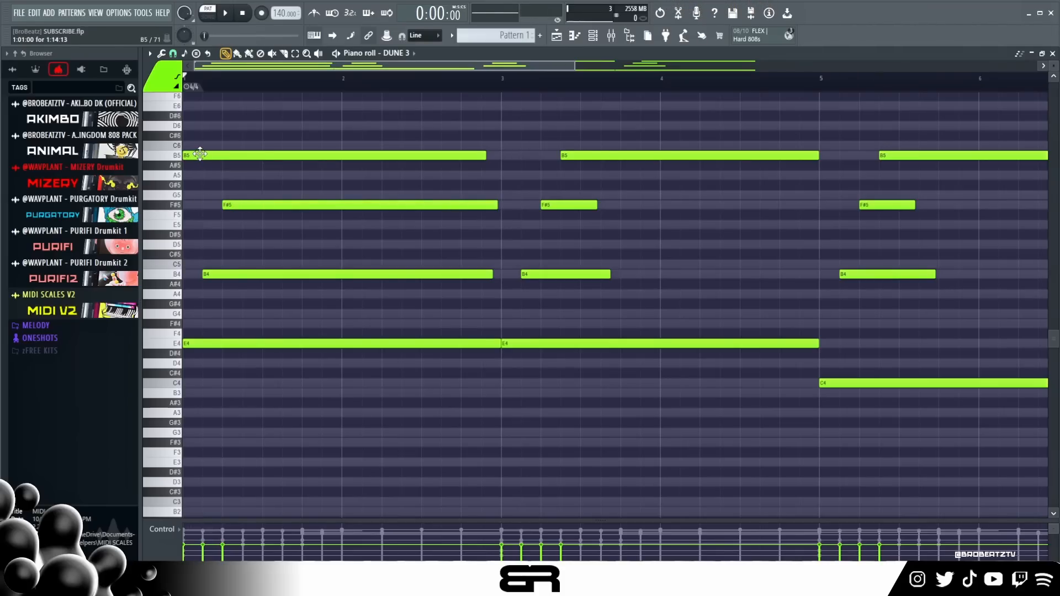
left_click_drag(231, 141, 232, 179)
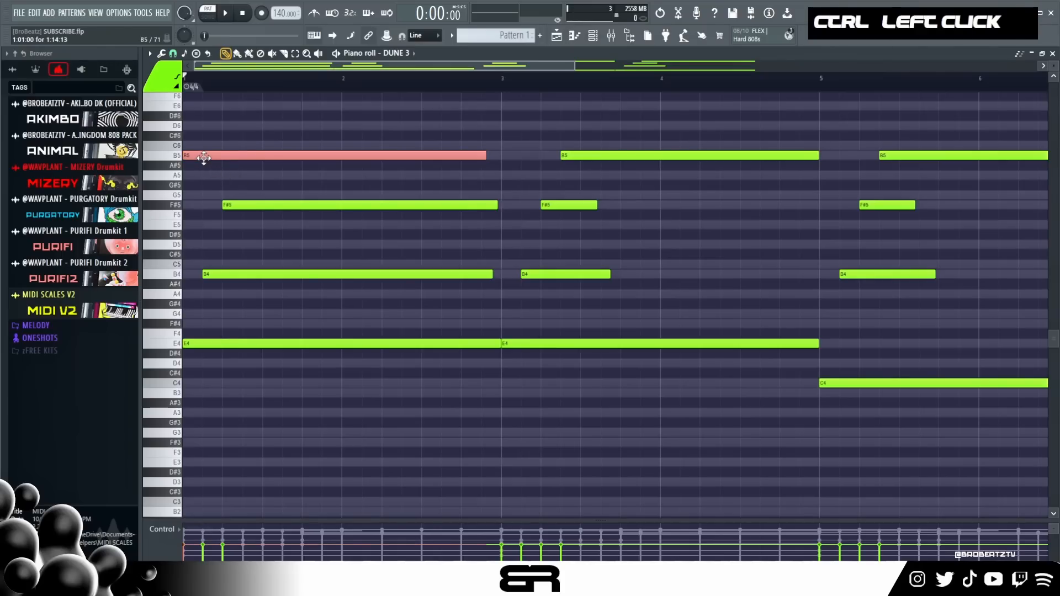
key("alt")
left_click_drag(184, 157, 265, 166)
right_click(269, 174)
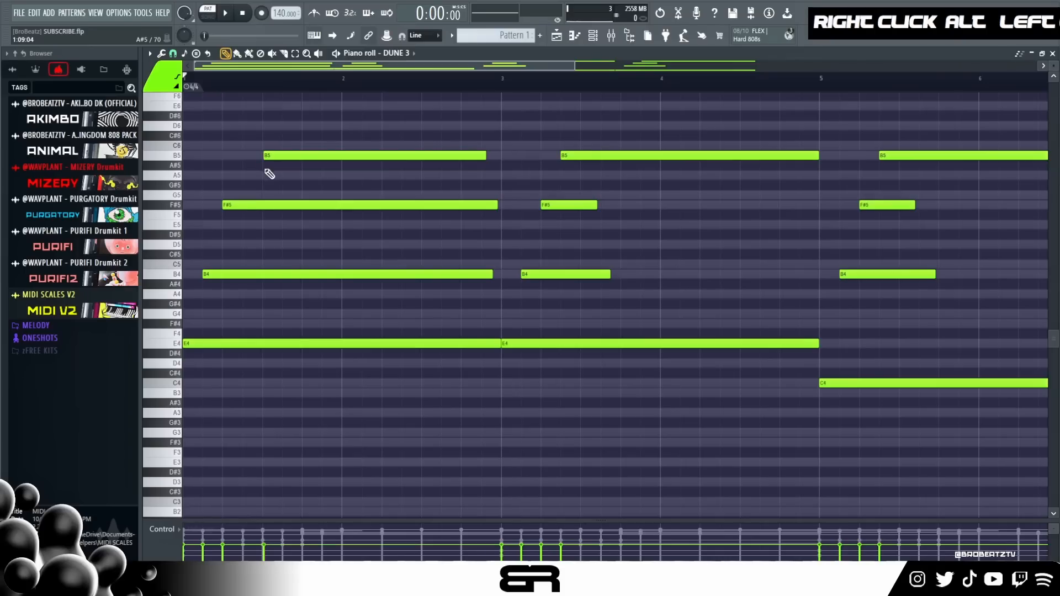
Raise the first chord's F#5 note to G5 and add a duplicate of it on E5
left_click(238, 204)
left_click_drag(243, 196, 262, 225)
left_click(249, 192, "ctrl")
left_click(253, 193, "shift")
right_click(266, 201)
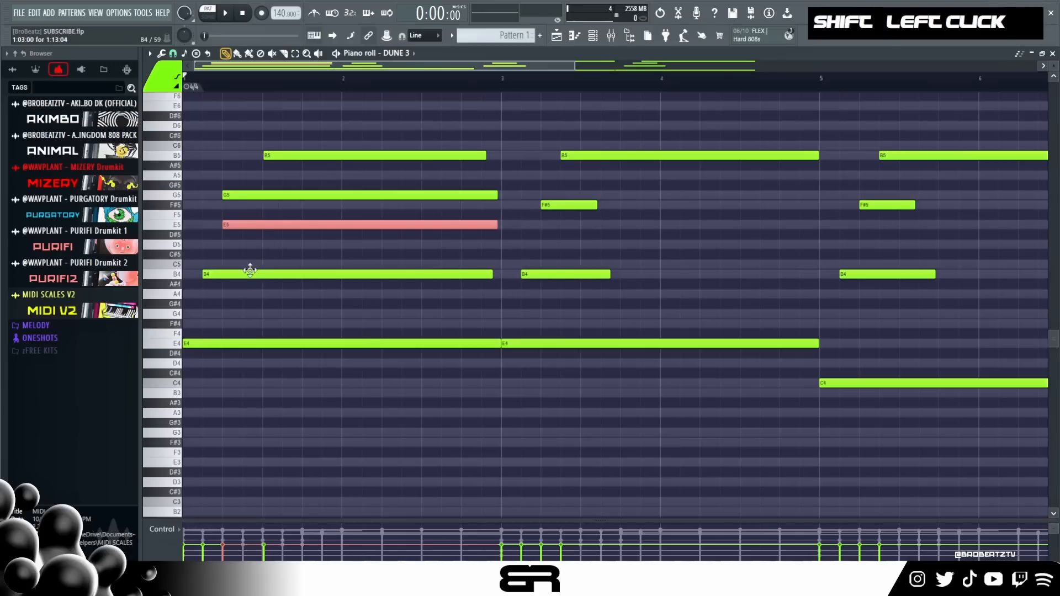
Play the first chord and delay its G5 note to the seventh step of bar 1
key("space")
key("space")
left_click(253, 192)
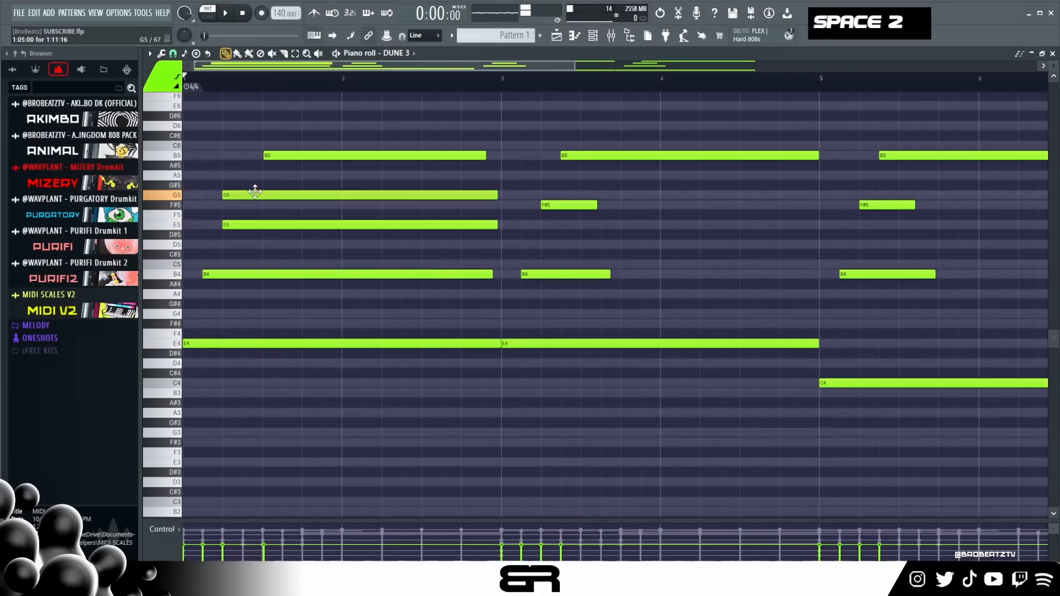
key("space")
Raise the velocity of all DUNE 3 notes and audition the first chord
key("ctrl+a")
scroll(370, 229, "up", 13, "alt")
right_click(374, 253)
key("space")
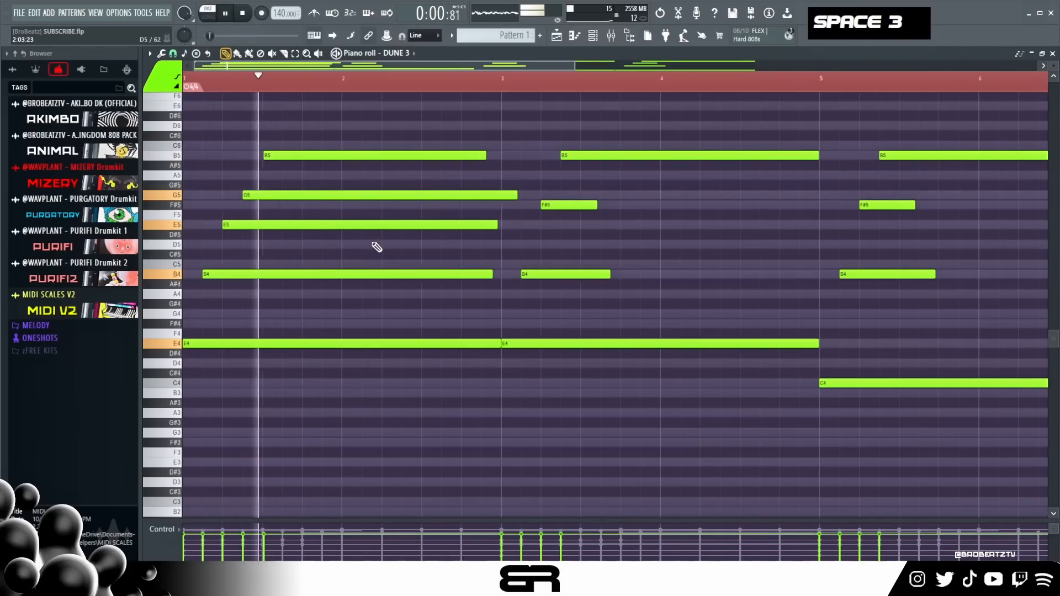
key("space")
Trim the end of the first chord's G5 note to just before bar 3 and play the chord again
left_click_drag(517, 195, 489, 195, "alt")
left_click_drag(262, 151, 332, 243, "ctrl")
right_click(333, 256)
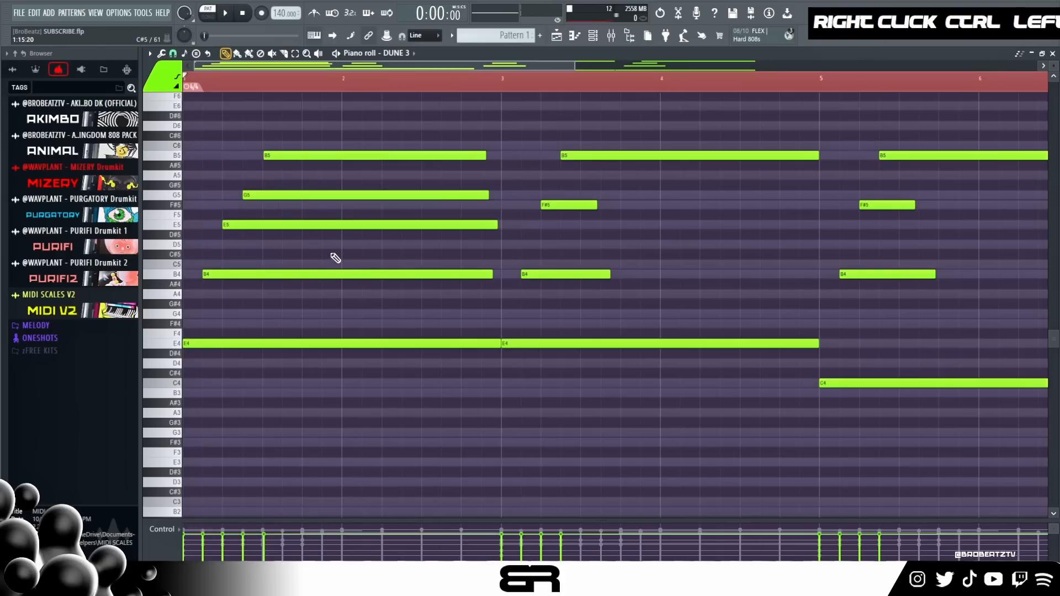
key("space")
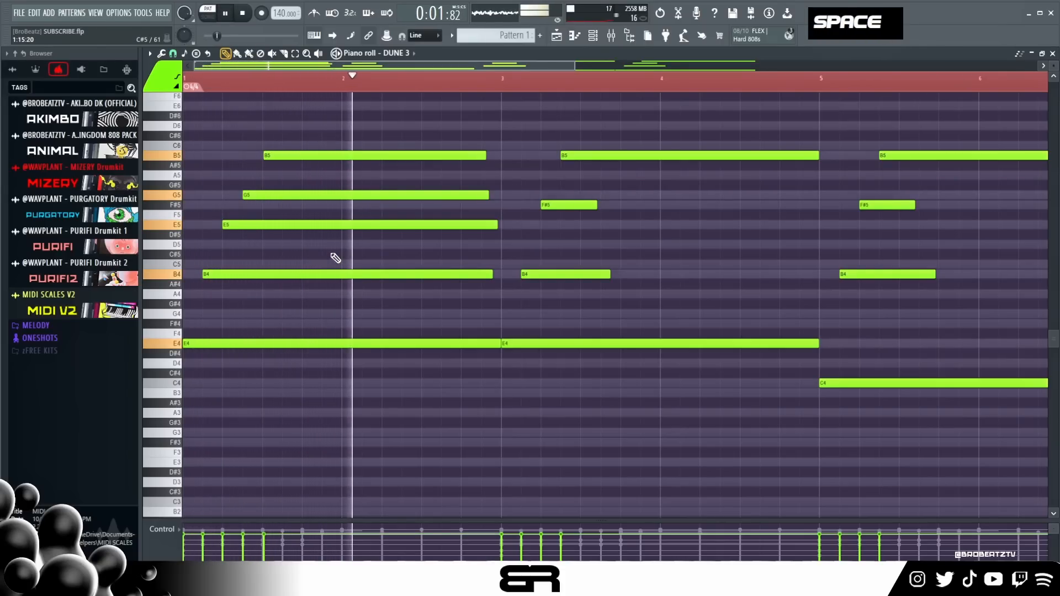
key("space")
key("space")
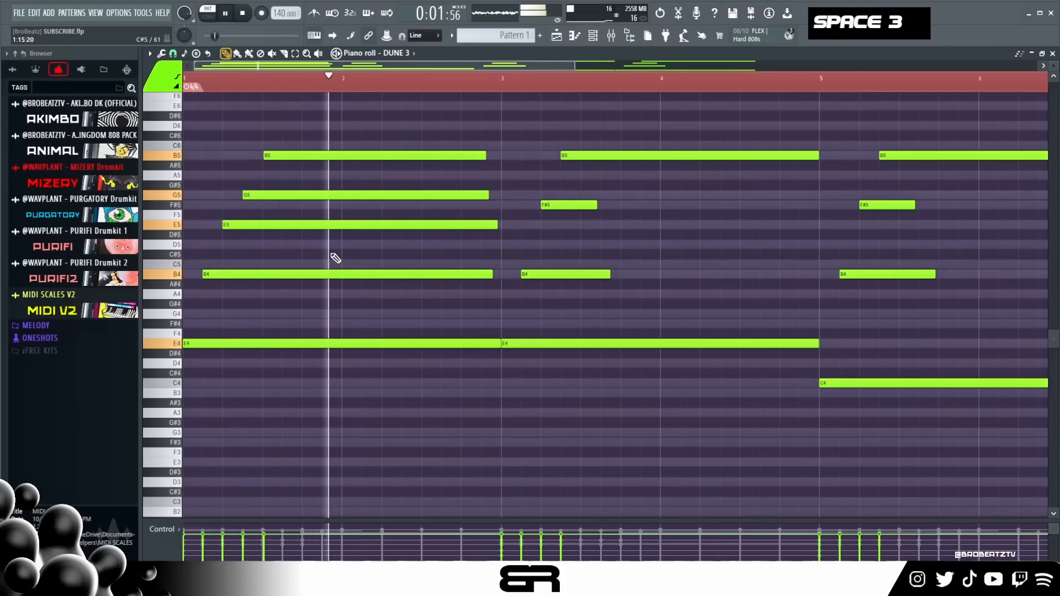
key("space")
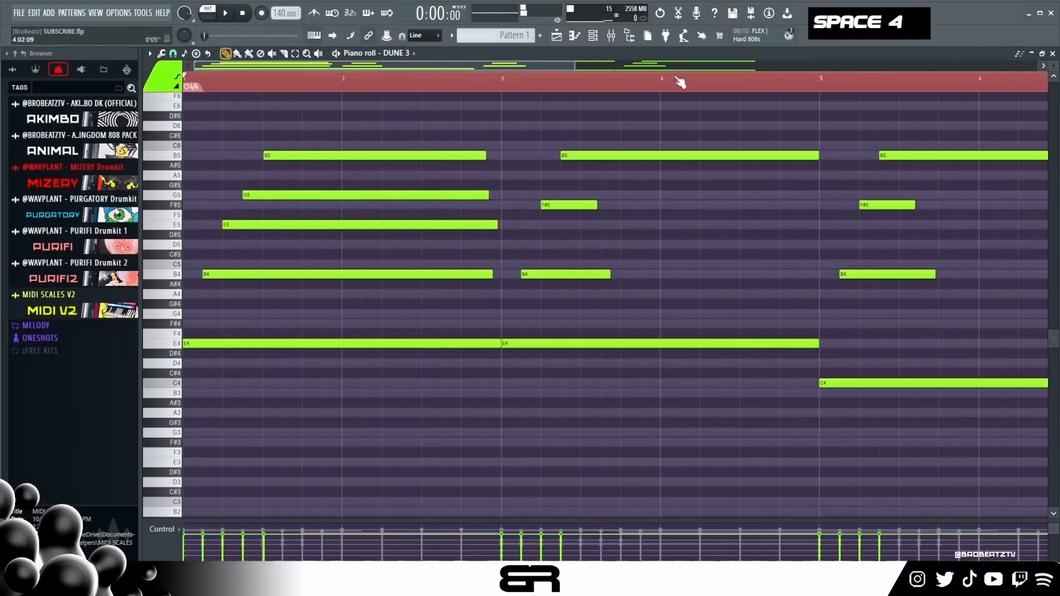
Delete the old B5, F#5, B4 and E4 notes of the chord starting at bar 3
right_click(624, 155)
right_click(593, 205)
right_click(604, 274)
right_click(611, 344)
Shorten the first chord's E4 note so it ends slightly before bar 3
left_click_drag(504, 397, 293, 151, "ctrl")
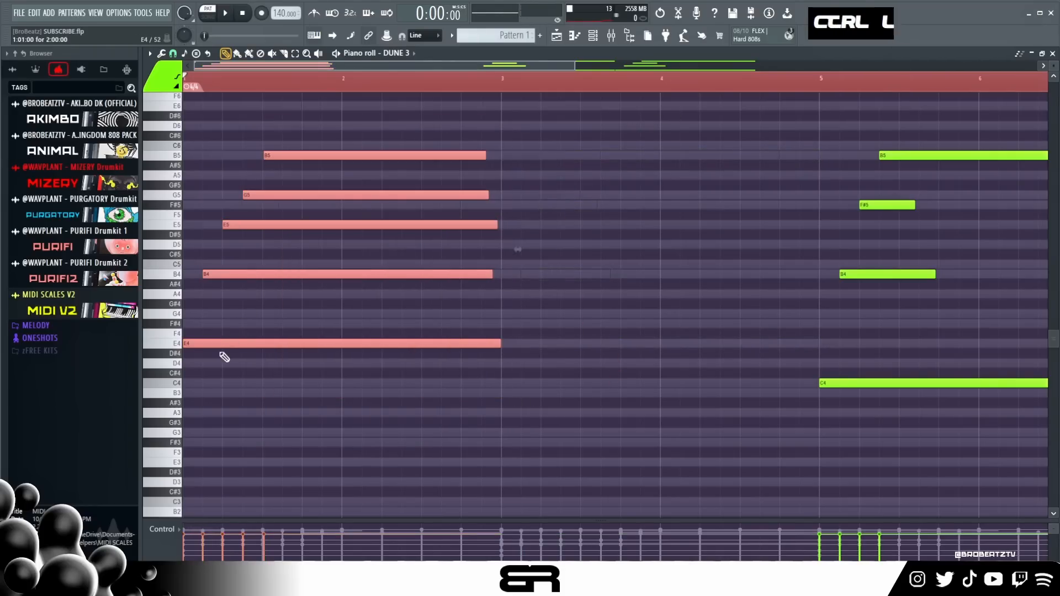
right_click(289, 362)
left_click_drag(500, 343, 495, 344, "alt")
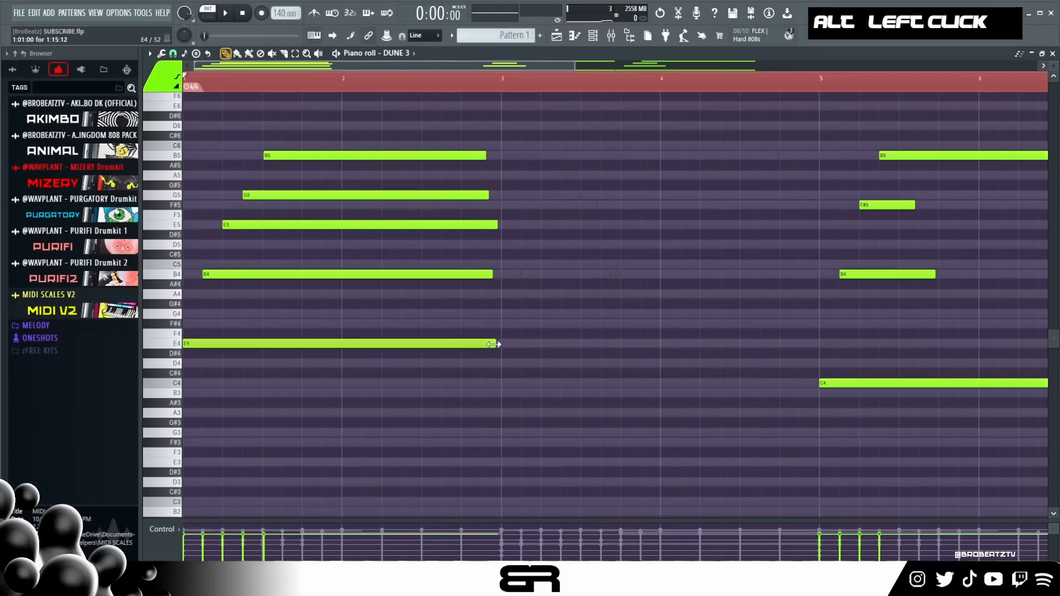
double_click(492, 79)
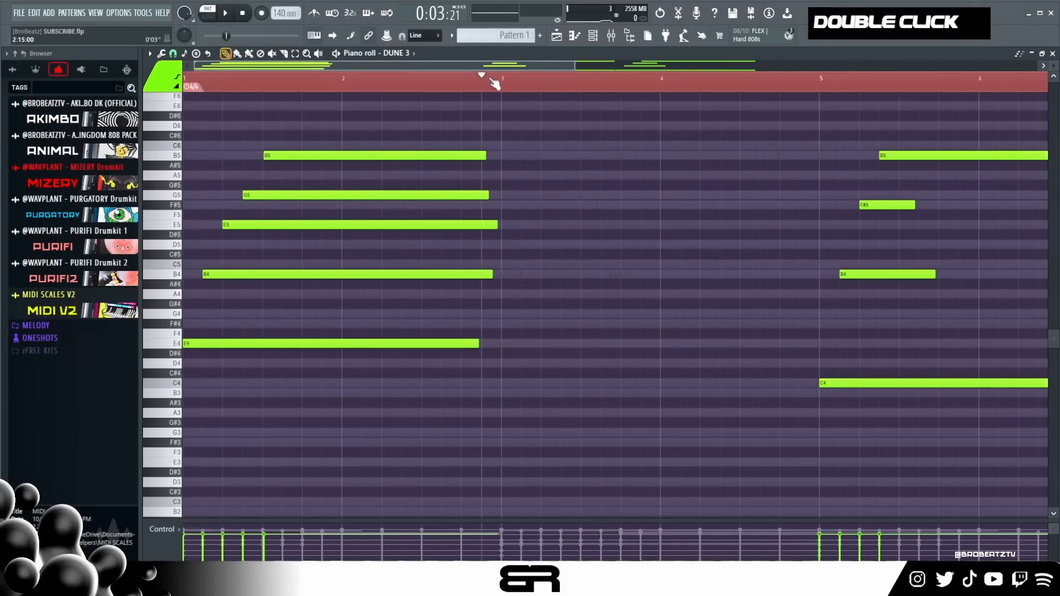
Examine the chord notes in SKY_Keys and the counter-melody notes in SKY_Keys #2
left_click(595, 38)
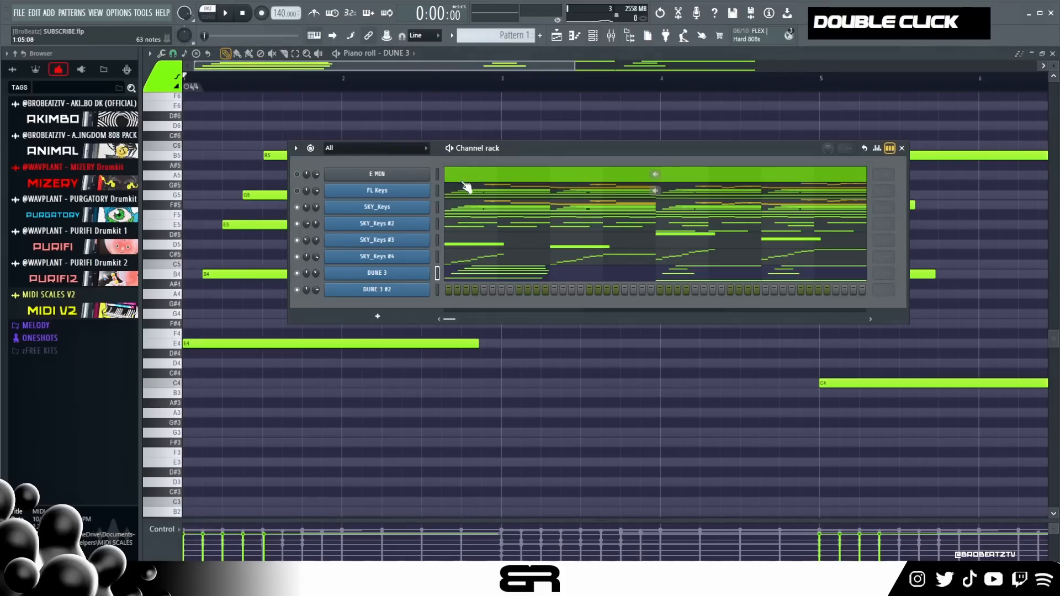
left_click(474, 208)
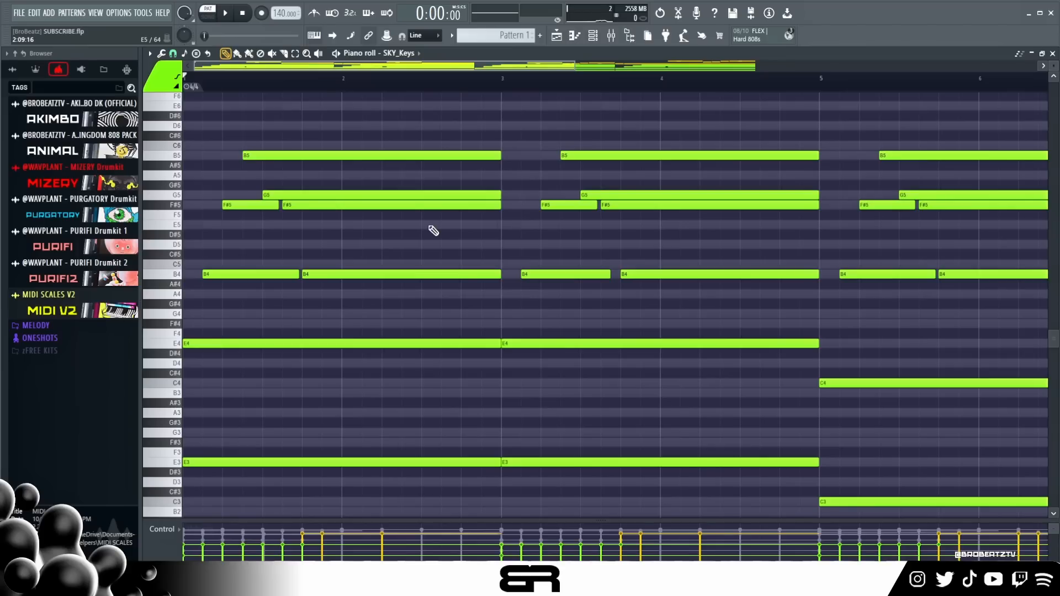
left_click_drag(223, 174, 399, 296)
left_click(594, 37)
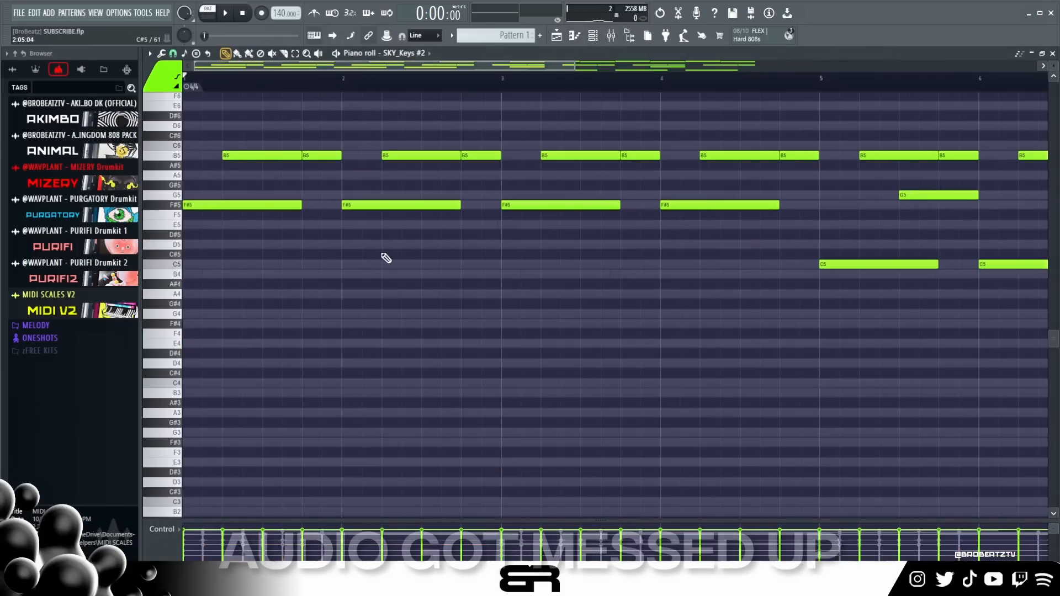
scroll(389, 257, "up", 3)
scroll(389, 257, "up", 2)
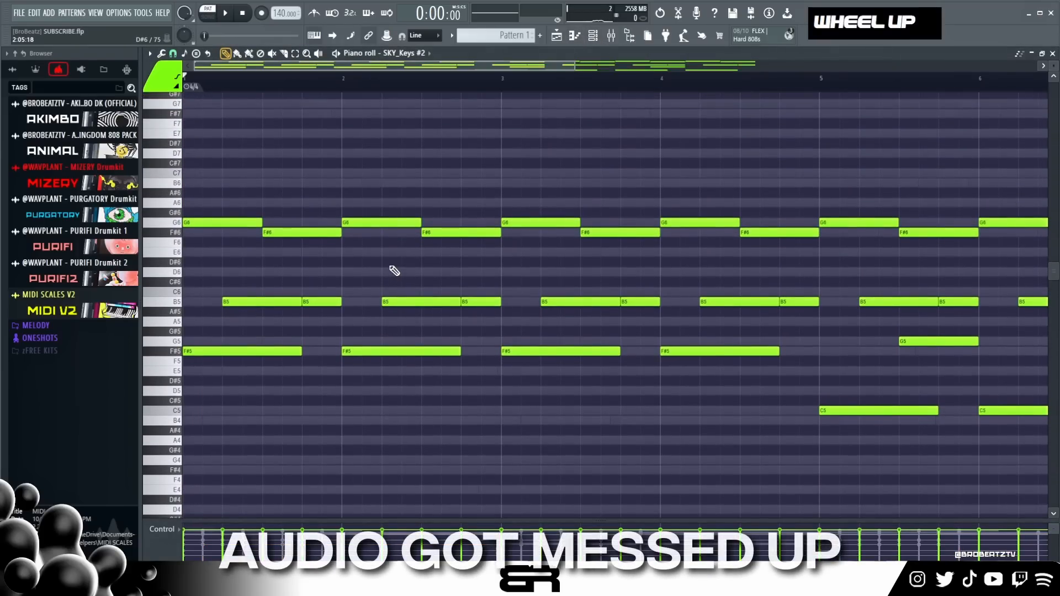
left_click(593, 37)
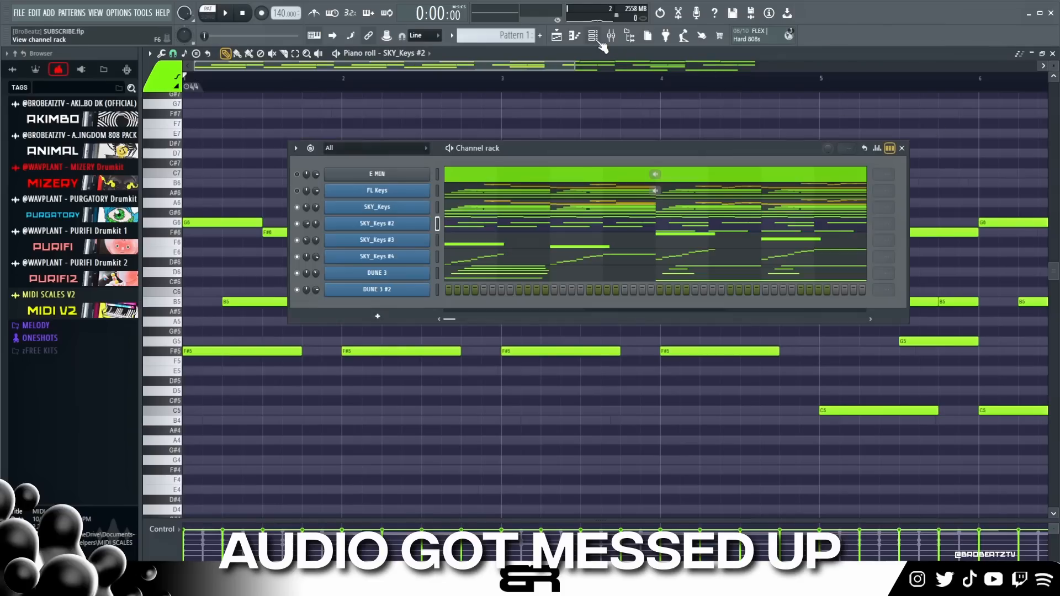
left_click(525, 208)
scroll(445, 261, "down", 4)
left_click_drag(166, 147, 461, 437, "ctrl")
right_click(463, 422)
left_click_drag(235, 177, 458, 421, "ctrl")
right_click(469, 404)
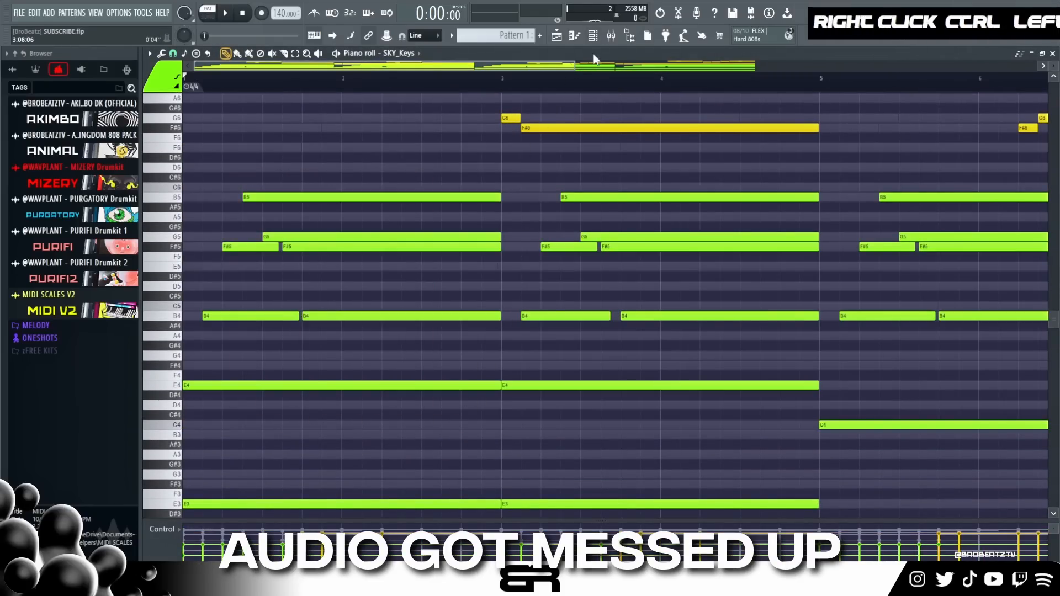
Return to the DUNE 3 notes and duplicate the first staggered chord to start at bar 3
left_click(592, 35)
left_click(474, 276)
scroll(294, 247, "down", 1)
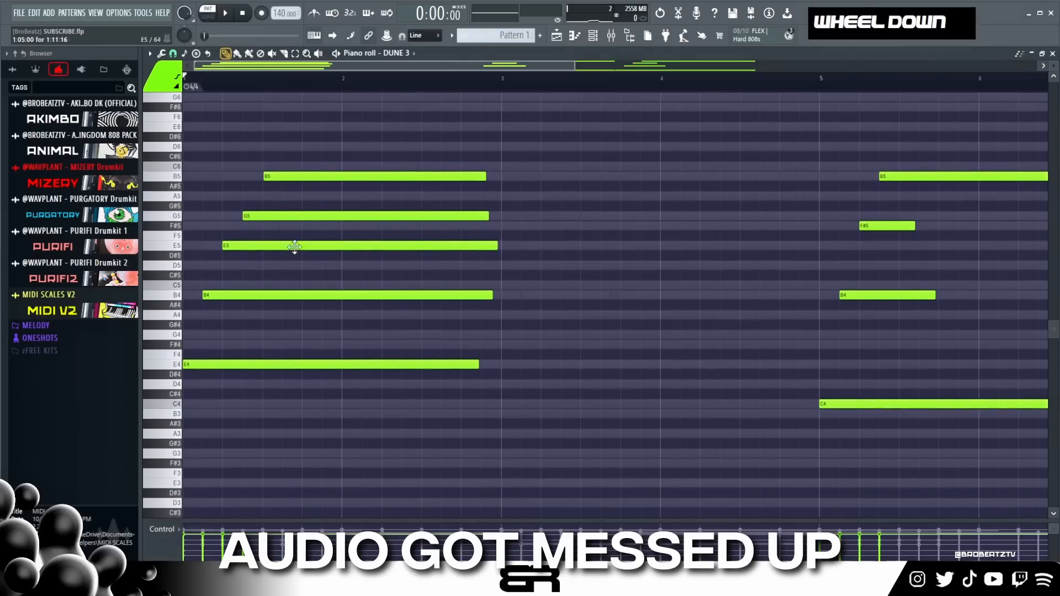
left_click_drag(513, 142, 309, 416, "ctrl")
left_click_drag(213, 367, 534, 354, "shift")
right_click(543, 348)
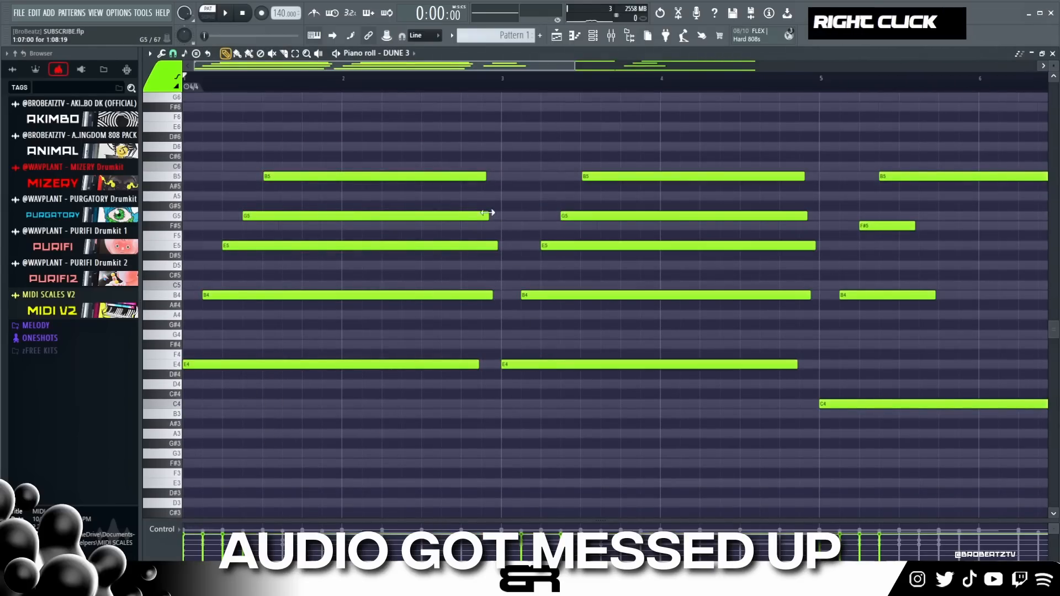
Replace the old notes from bar 5 to bar 8 with a copy of the two staggered E4 chords
scroll(434, 86, "down", 4)
right_click(617, 177)
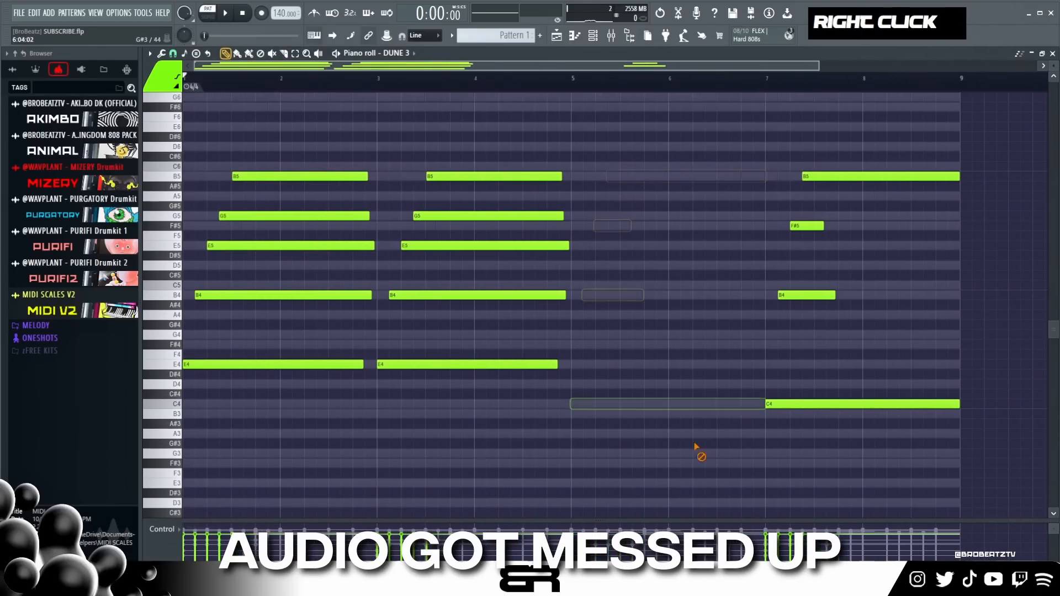
right_click(812, 176)
left_click_drag(591, 141, 598, 373, "ctrl")
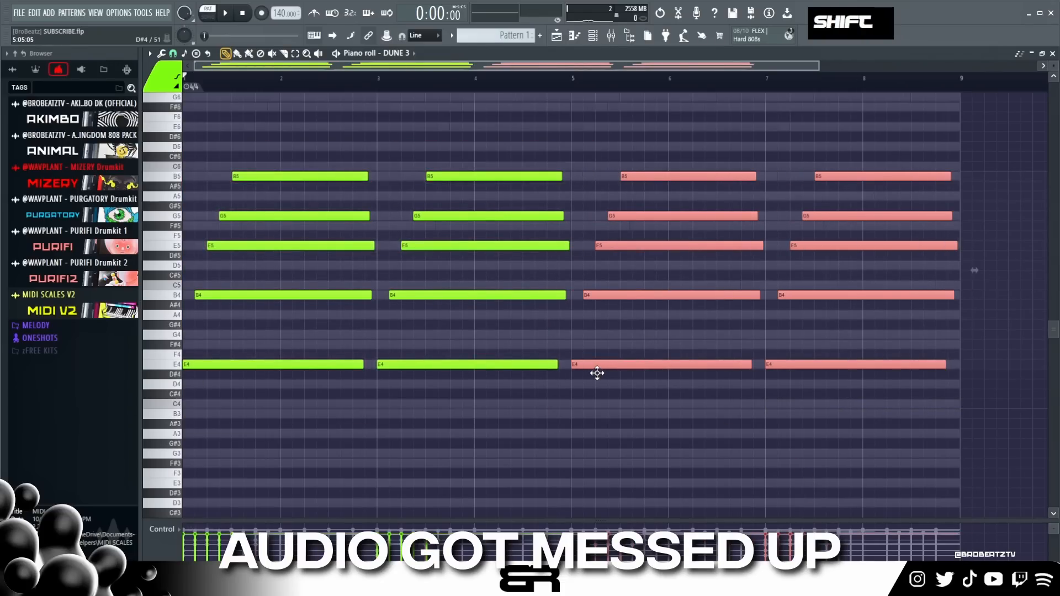
Raise the two E4 notes at bars 5 and 7 to G4 and play the DUNE 3 chords back
left_click_drag(601, 350, 693, 383, "ctrl")
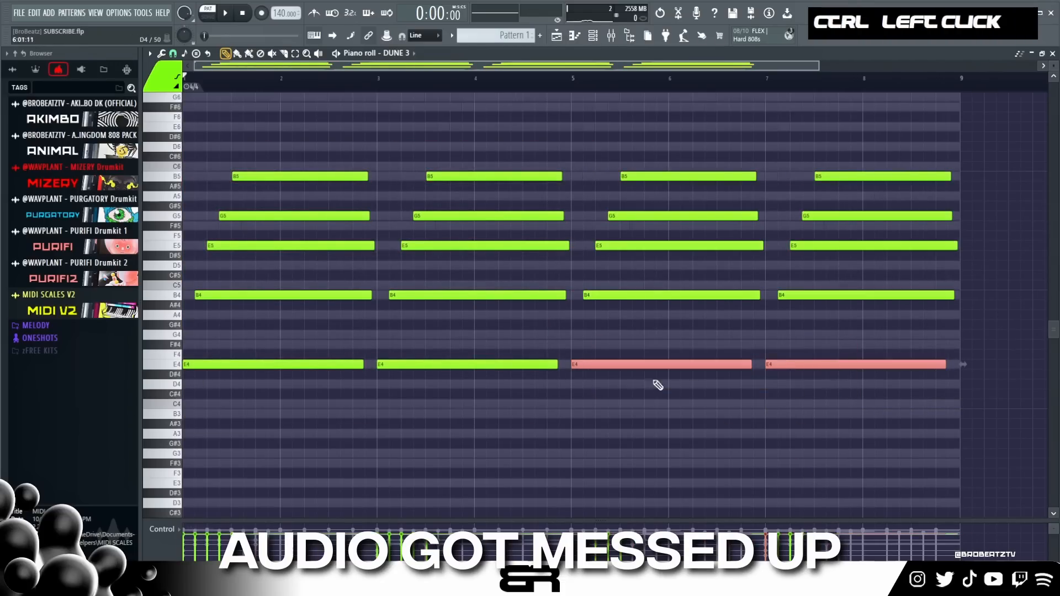
left_click_drag(596, 362, 595, 331, "shift")
right_click(714, 365)
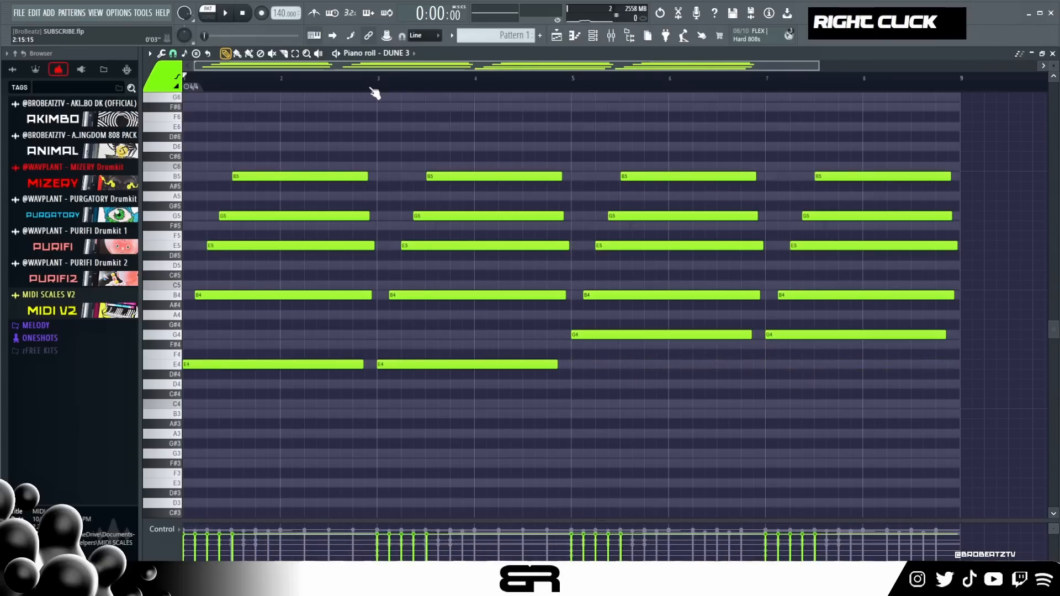
key("space")
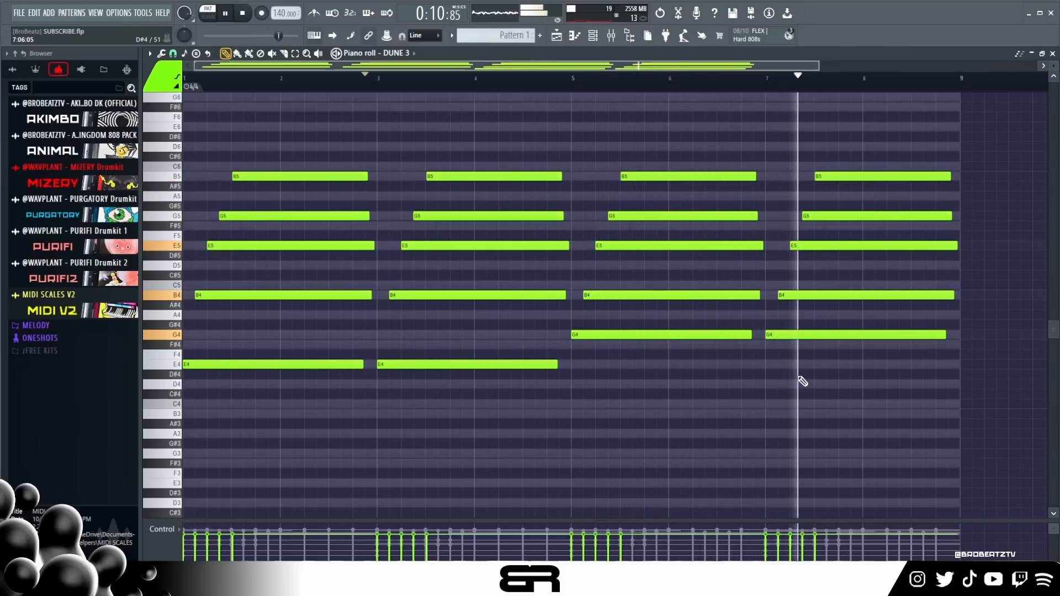
key("space")
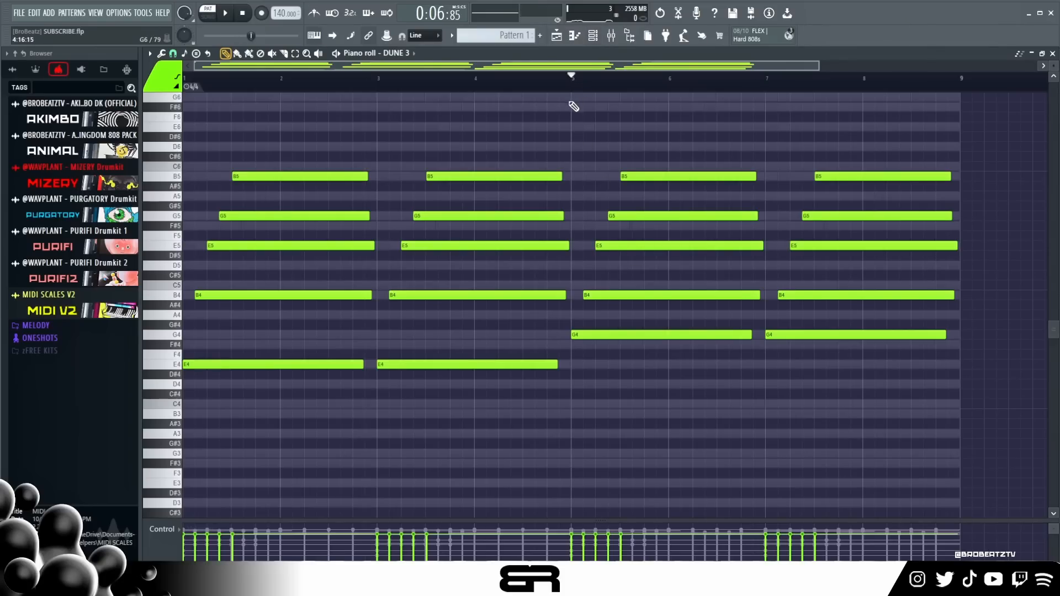
key("space")
key("space")
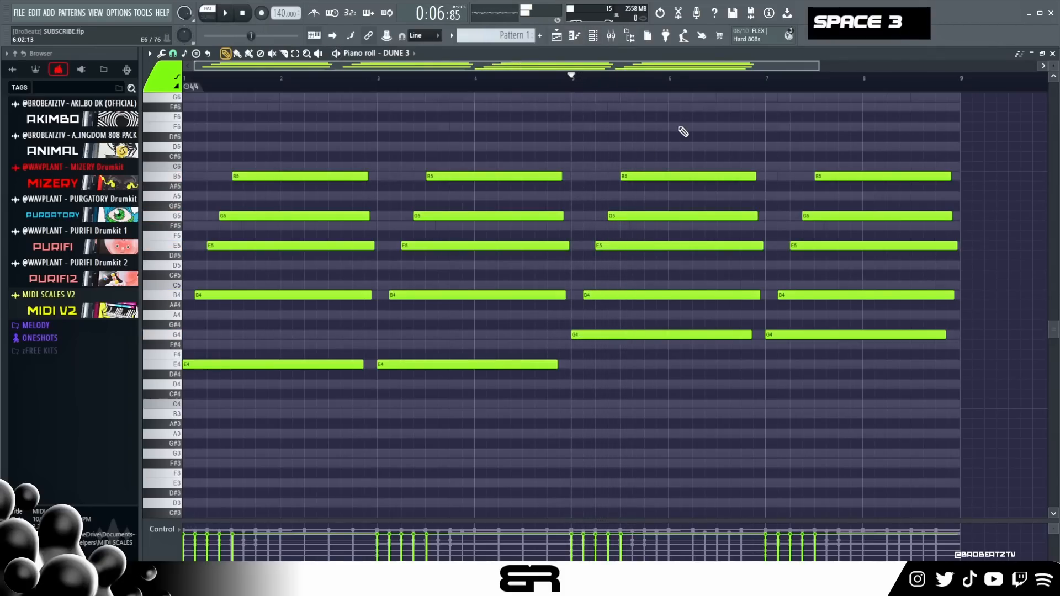
right_click(679, 135)
Open the DUNE 3 #2 piano roll and examine the bass notes in SKY_Keys for reference
left_click(592, 41)
right_click(392, 289)
left_click(465, 292)
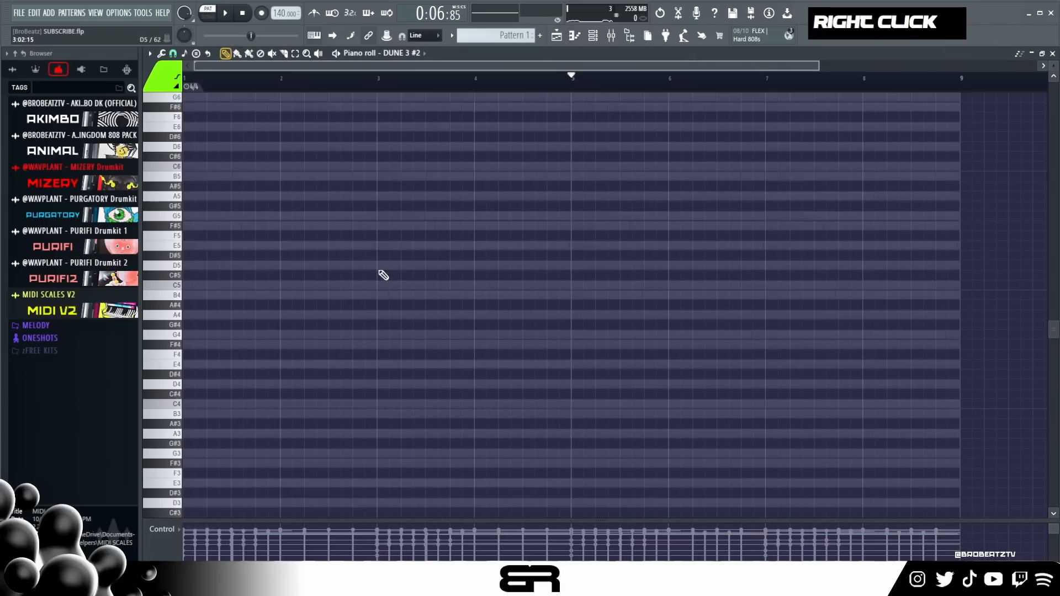
left_click(593, 40)
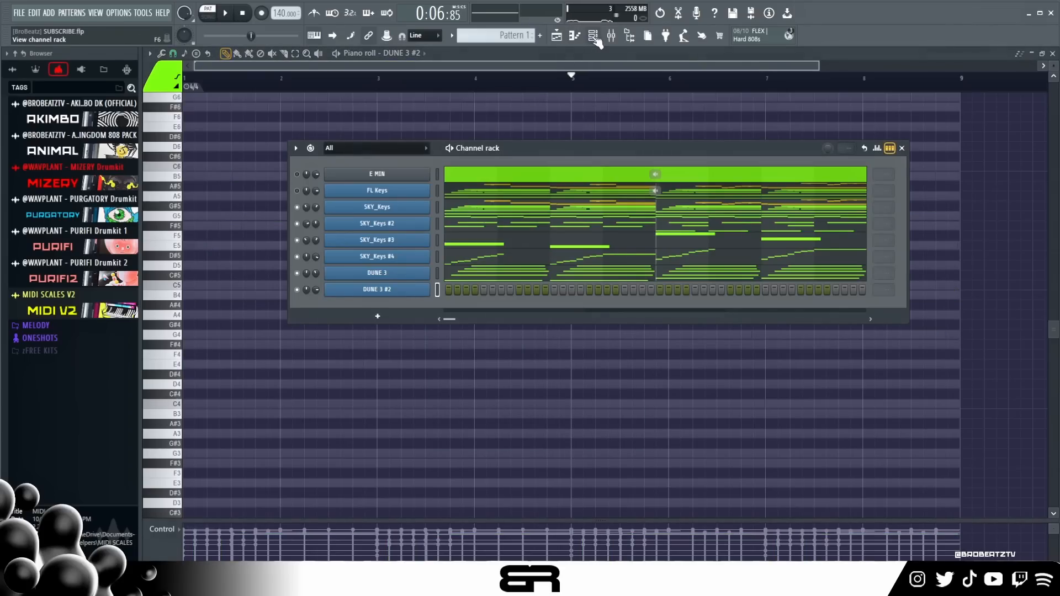
left_click(473, 205)
scroll(466, 222, "down", 2)
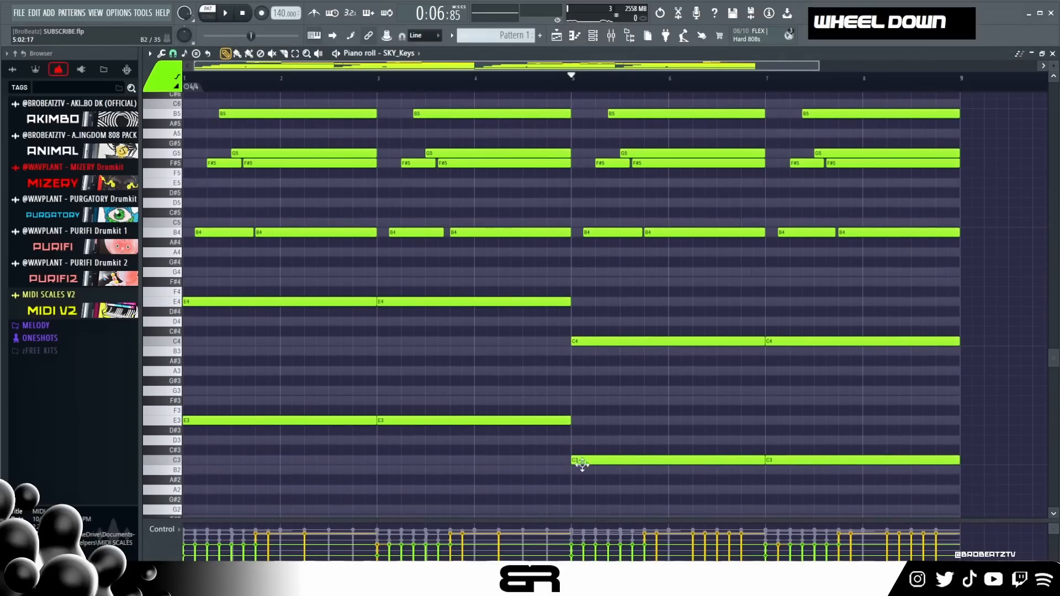
In the DUNE 3 #2 piano roll, place notes about one bar long: E4 at bars 1 and 3, and C4 at bars 5 and 7
key("F6")
right_click(429, 288)
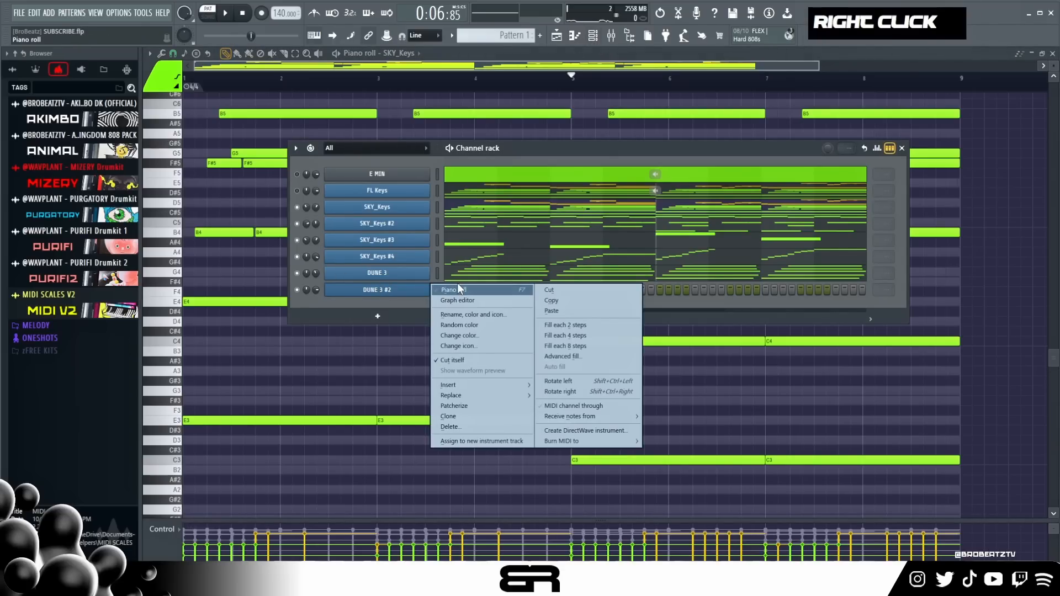
left_click(456, 292)
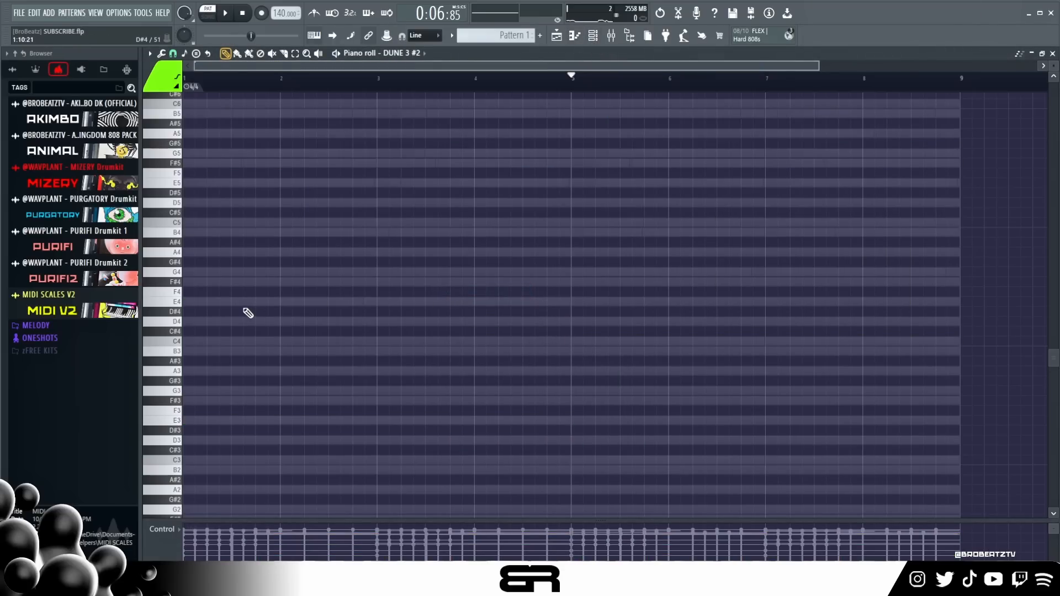
scroll(1050, 67, "up", 2)
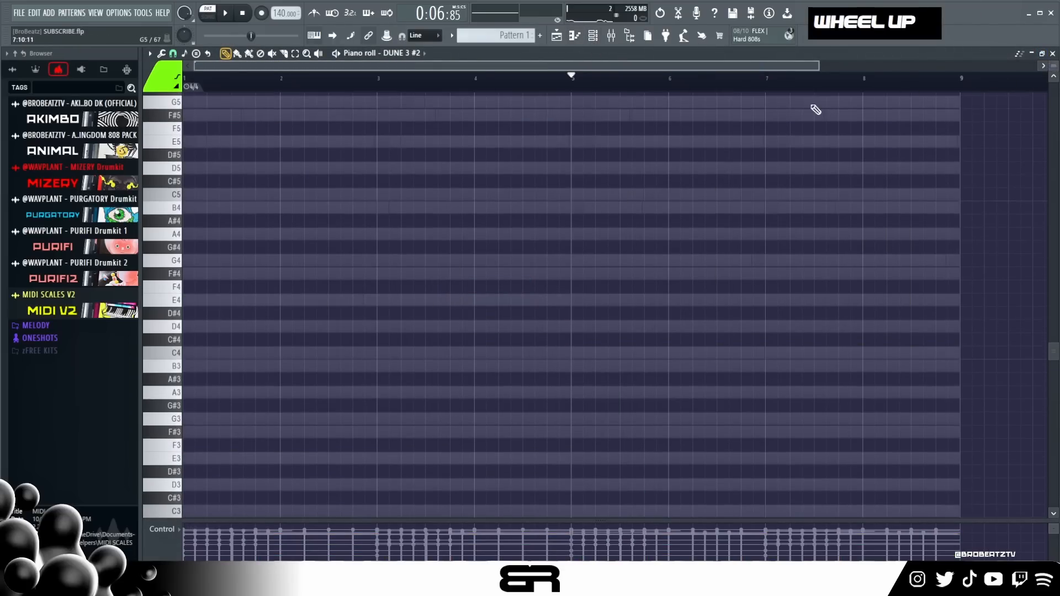
left_click_drag(817, 67, 760, 66)
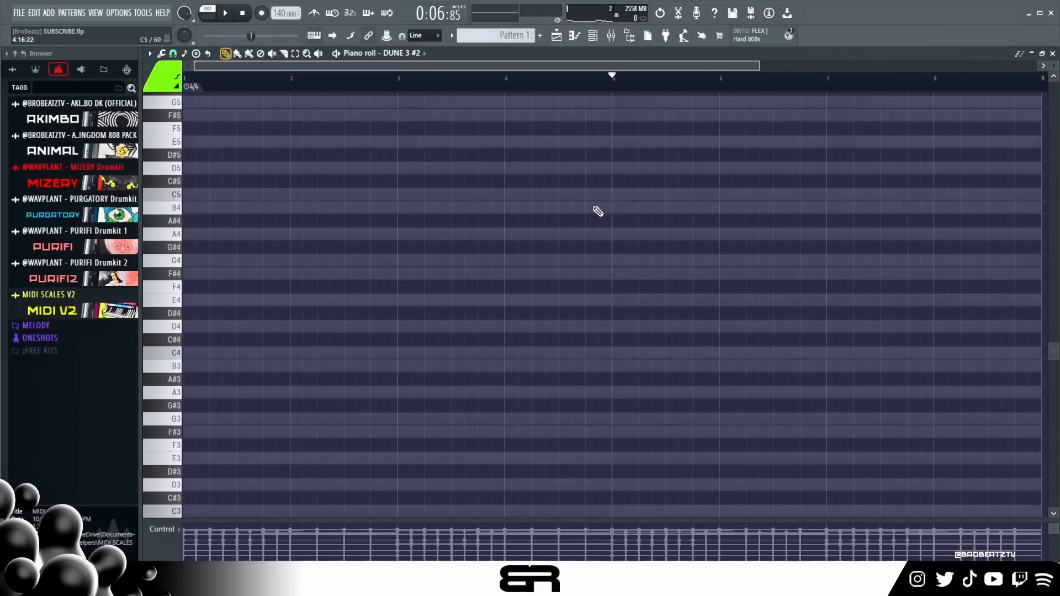
left_click_drag(215, 330, 271, 303)
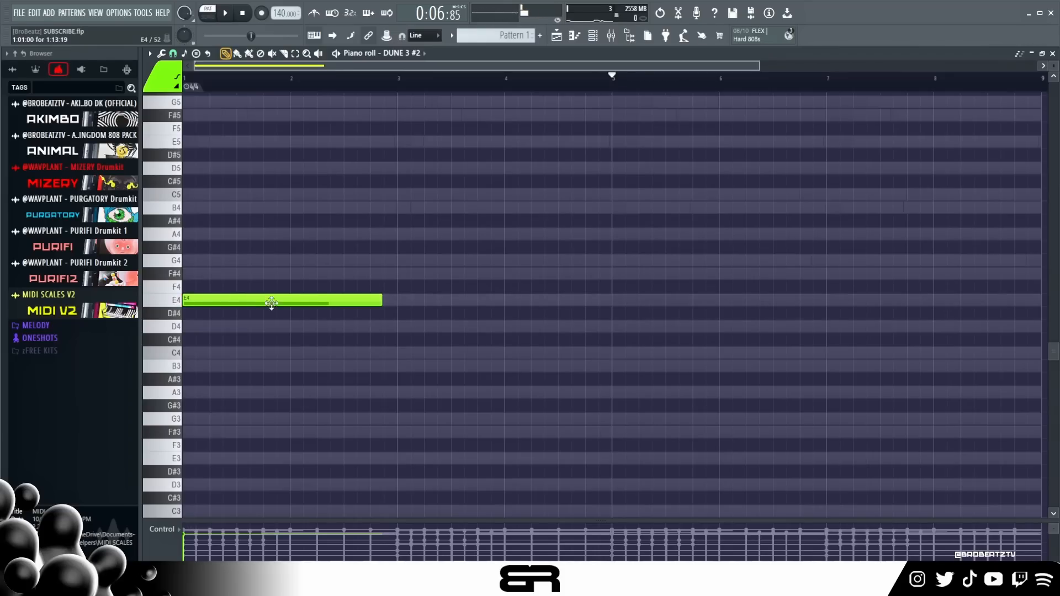
left_click_drag(382, 302, 434, 299)
key("ctrl+a")
left_click_drag(213, 299, 643, 353, "shift")
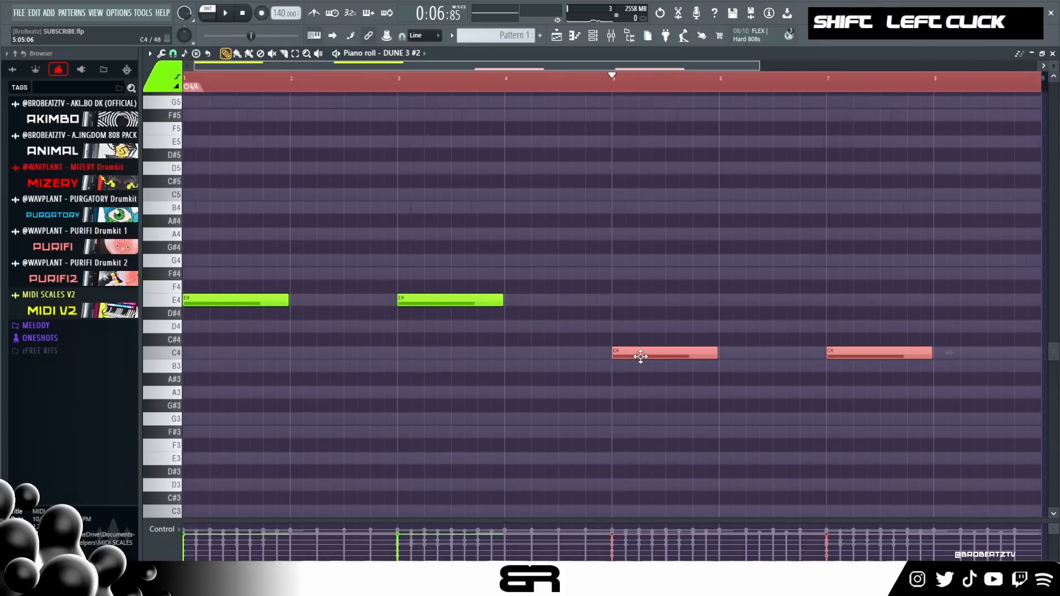
Extend all four DUNE 3 #2 notes to slightly more than one bar and listen to the result
key("space")
key("space")
key("space")
right_click(326, 190)
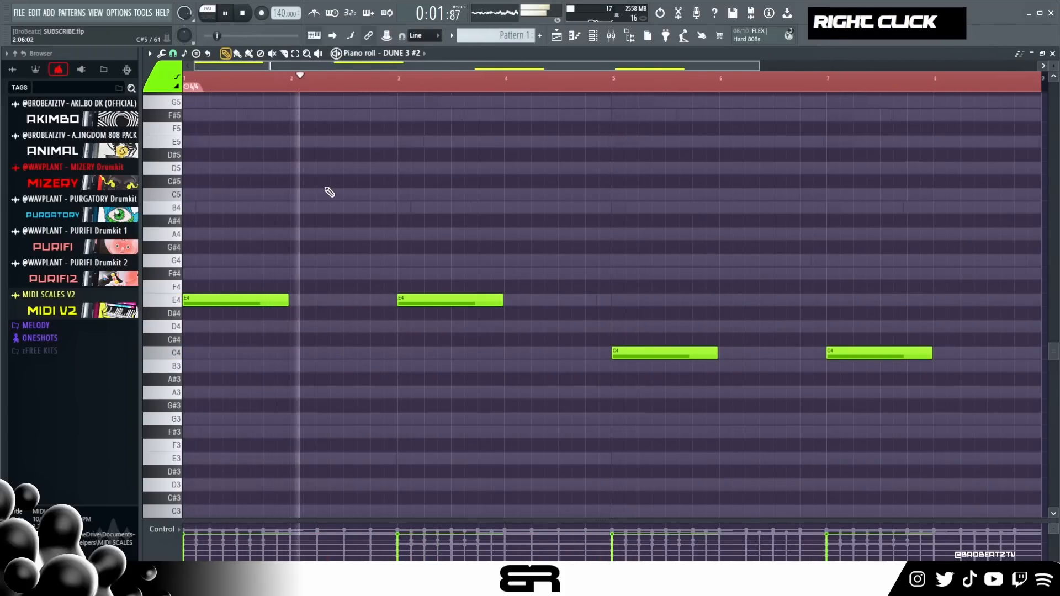
key("space")
key("ctrl+a")
left_click_drag(287, 301, 305, 306, "alt")
key("space")
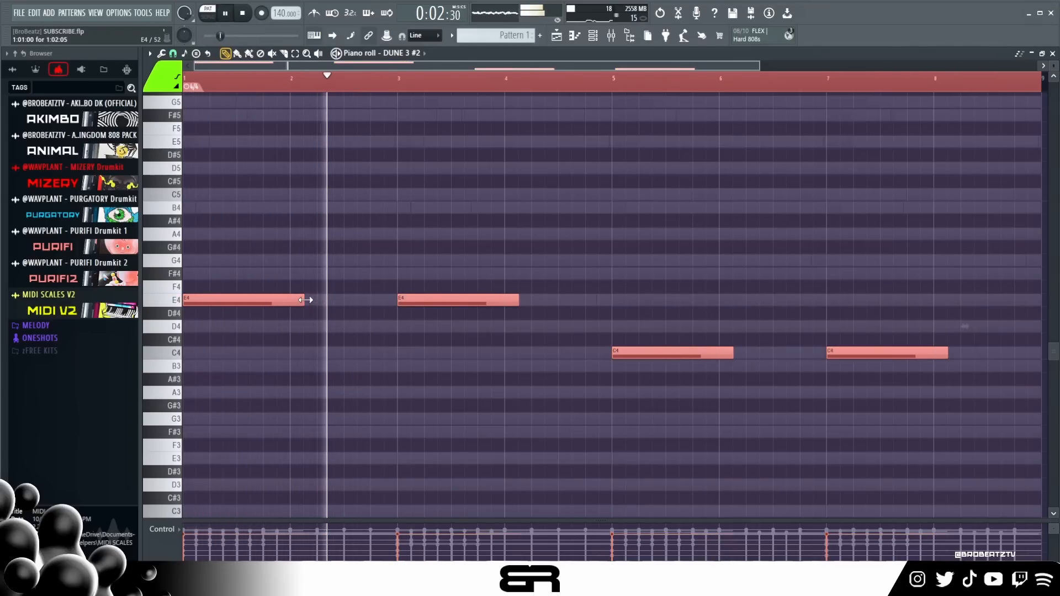
right_click(343, 323)
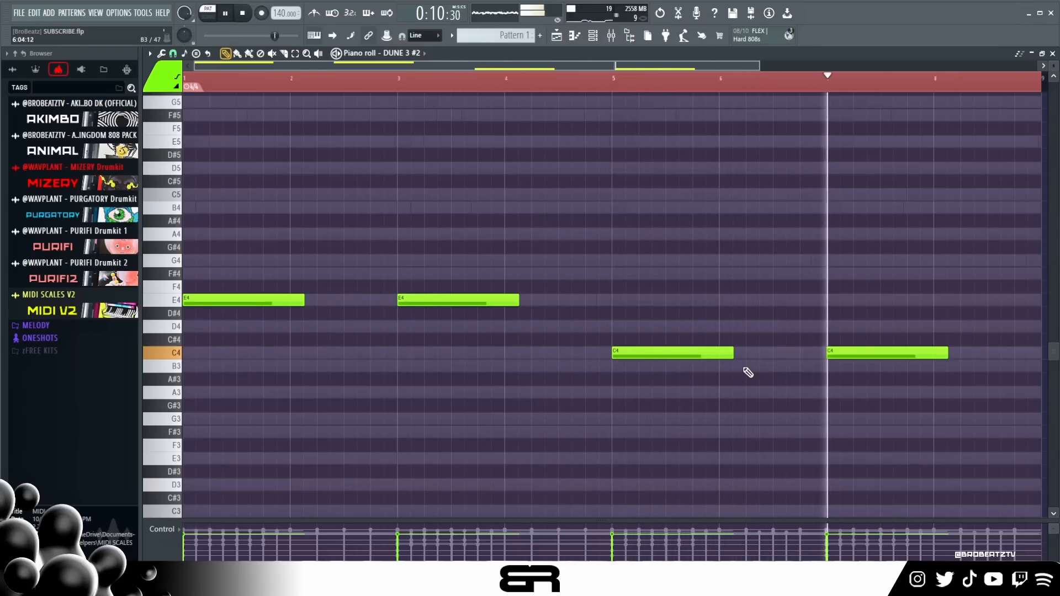
scroll(677, 324, "up", 2)
right_click(700, 279, "ctrl")
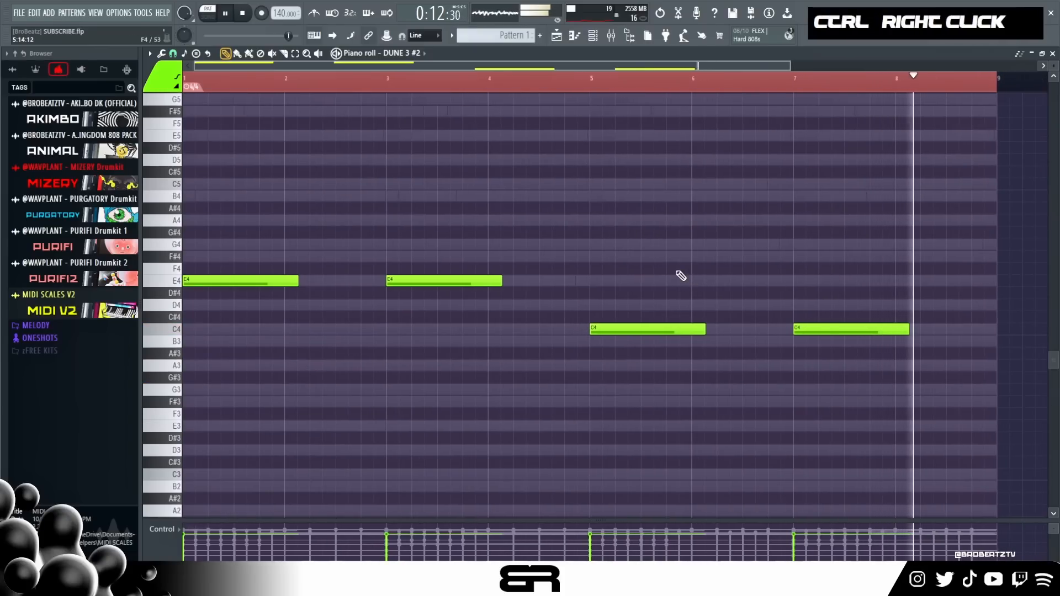
key("space")
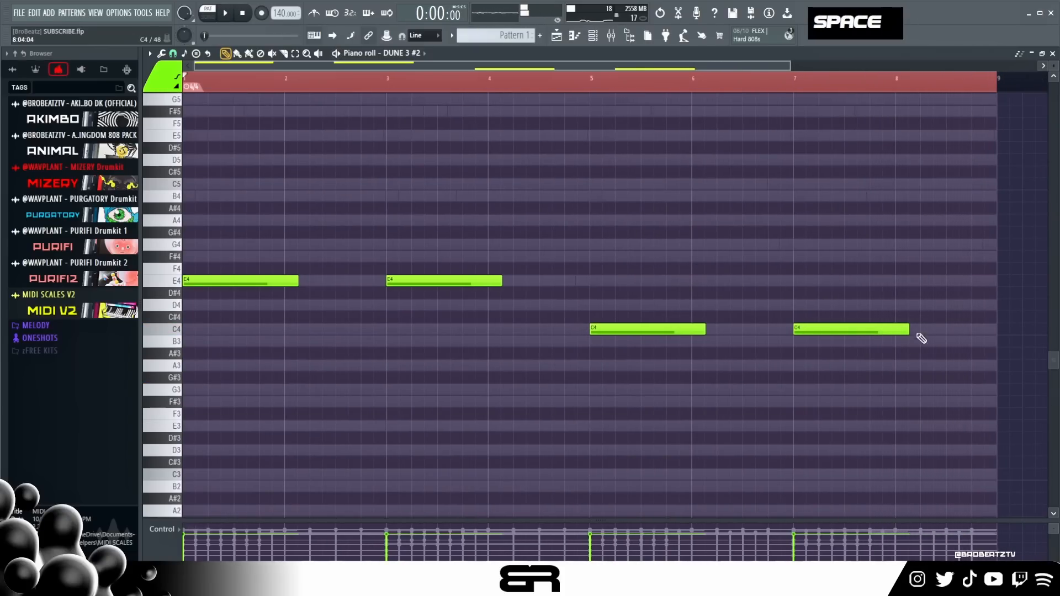
Try adding a D4 note after the last C4 note in bar 8 and play it back
left_click(916, 305)
key("space")
double_click(770, 76)
right_click(905, 233)
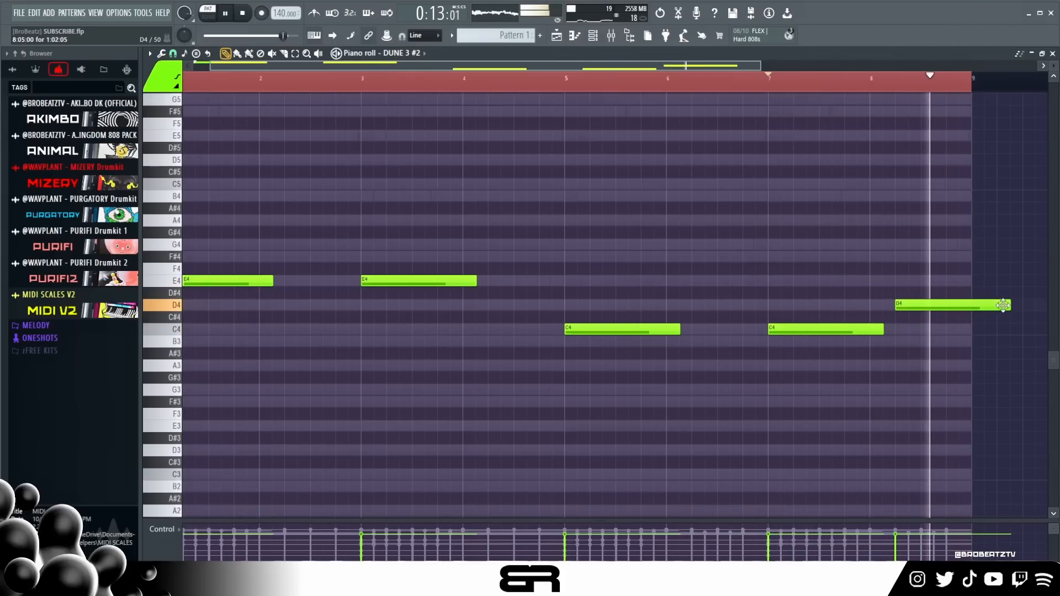
key("space")
right_click(938, 305)
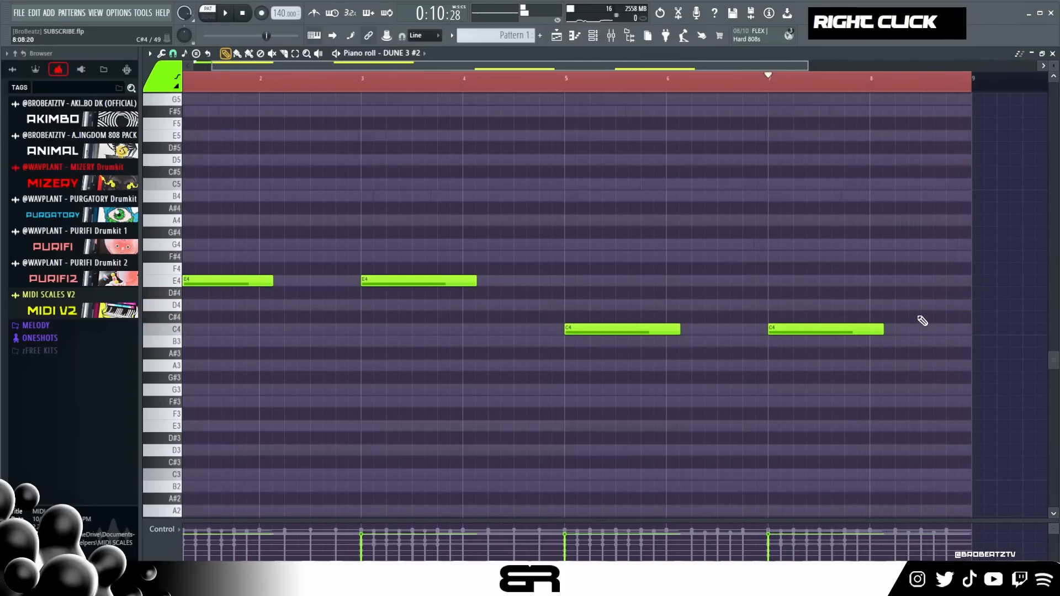
Place Pattern 1 at bar 1 of Track 1 in the playlist and consolidate the track to audio
left_click(555, 36)
left_click(465, 118)
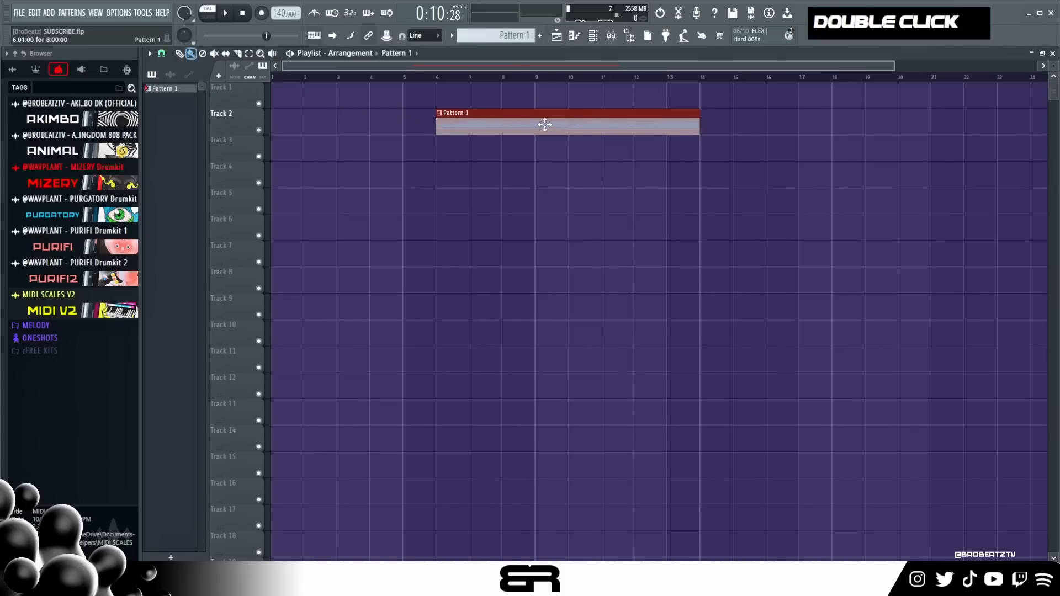
left_click_drag(545, 123, 275, 95)
right_click(263, 88)
mouse_move(338, 283)
left_click(391, 281)
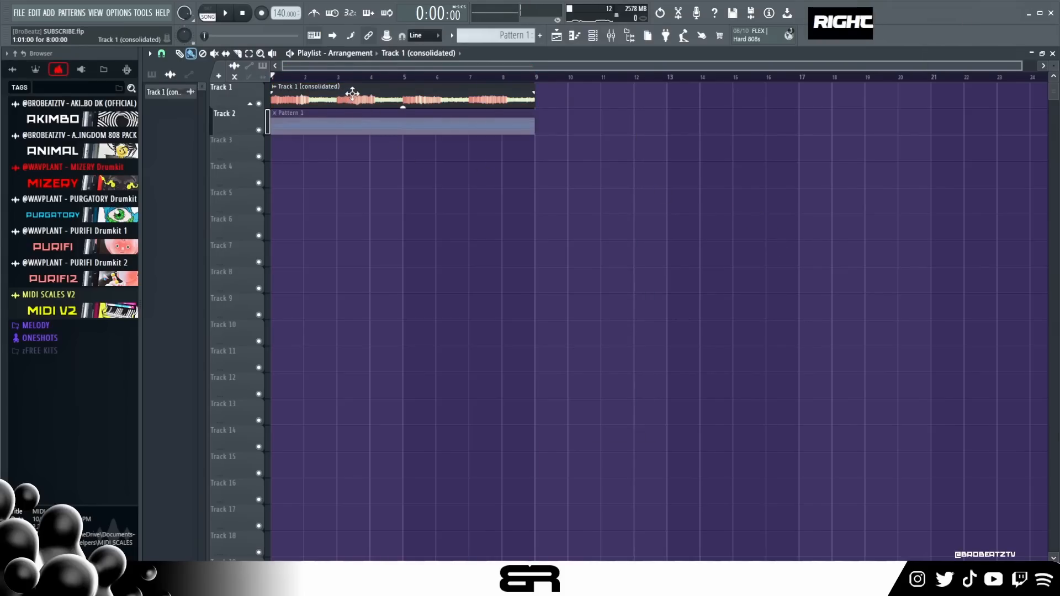
Open the clip properties of the consolidated audio clip, toggle Reverse on and off, and increase Track 1's height
double_click(345, 97, "alt")
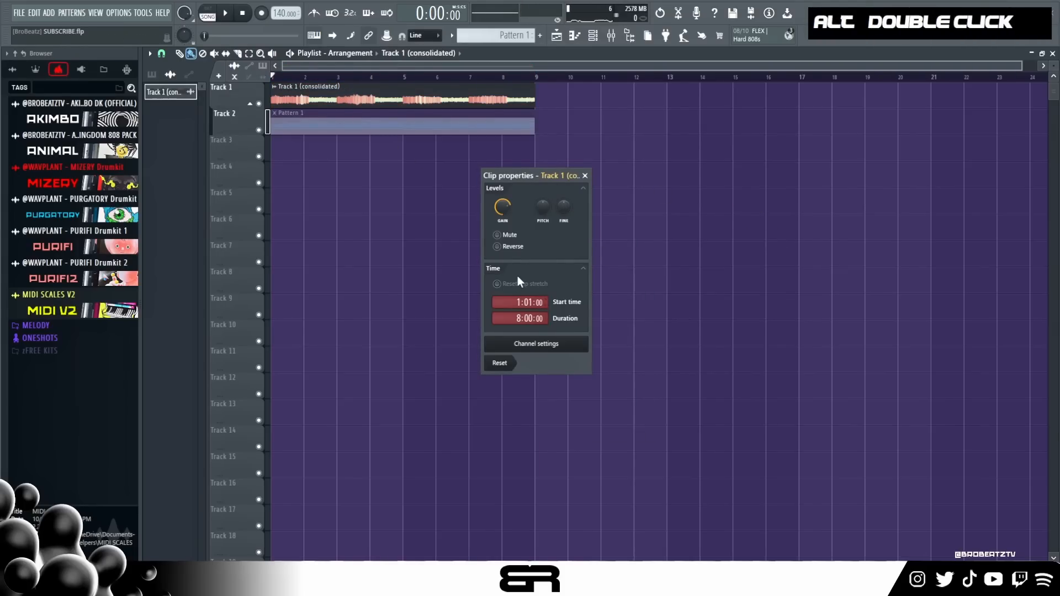
left_click(585, 176)
left_click(436, 98, "alt")
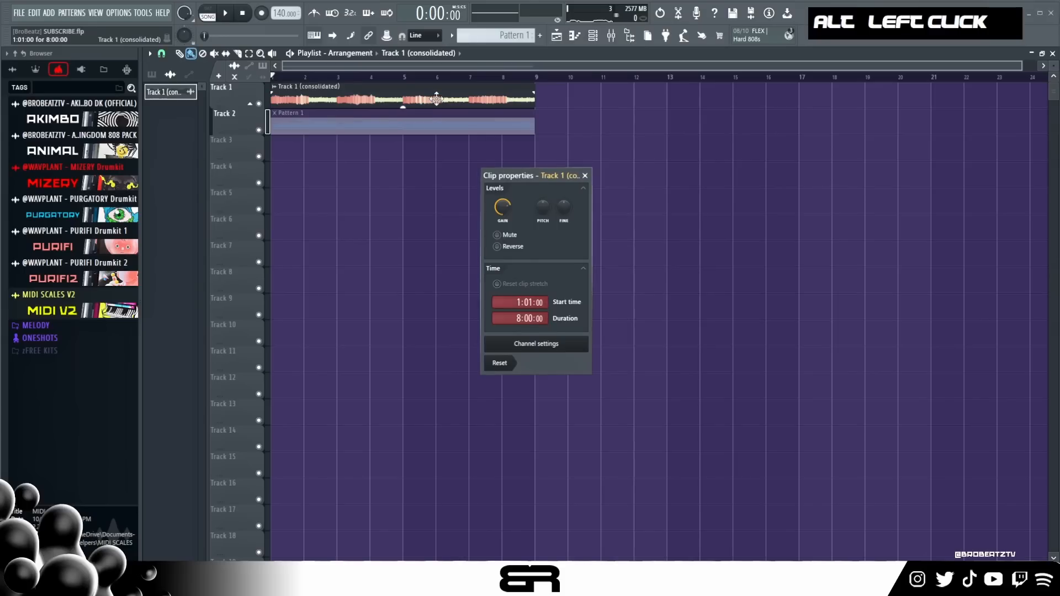
left_click(504, 247)
left_click(505, 248)
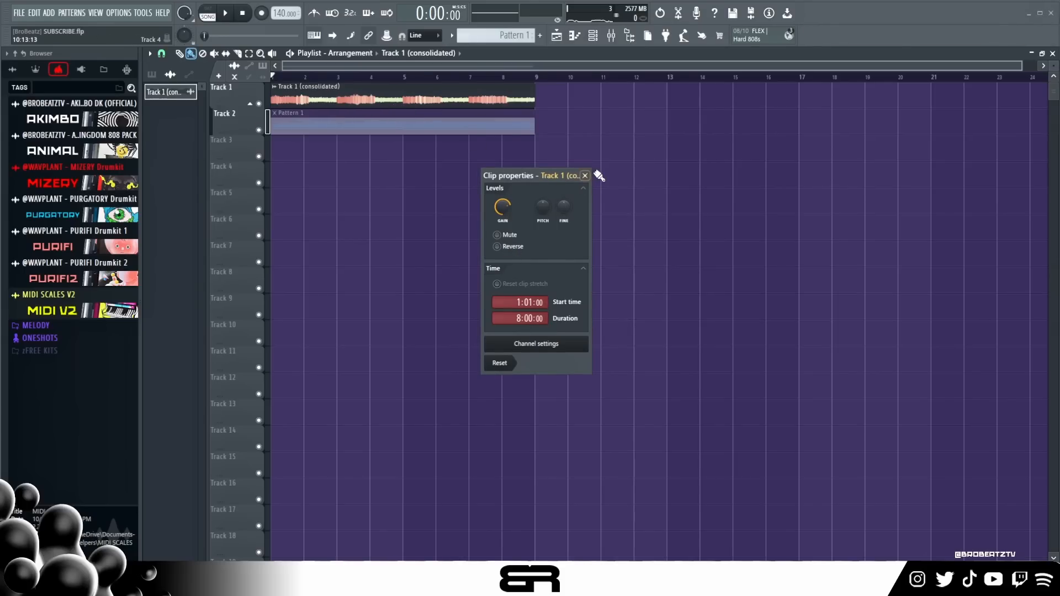
left_click_drag(555, 176, 719, 151)
left_click_drag(251, 110, 251, 133)
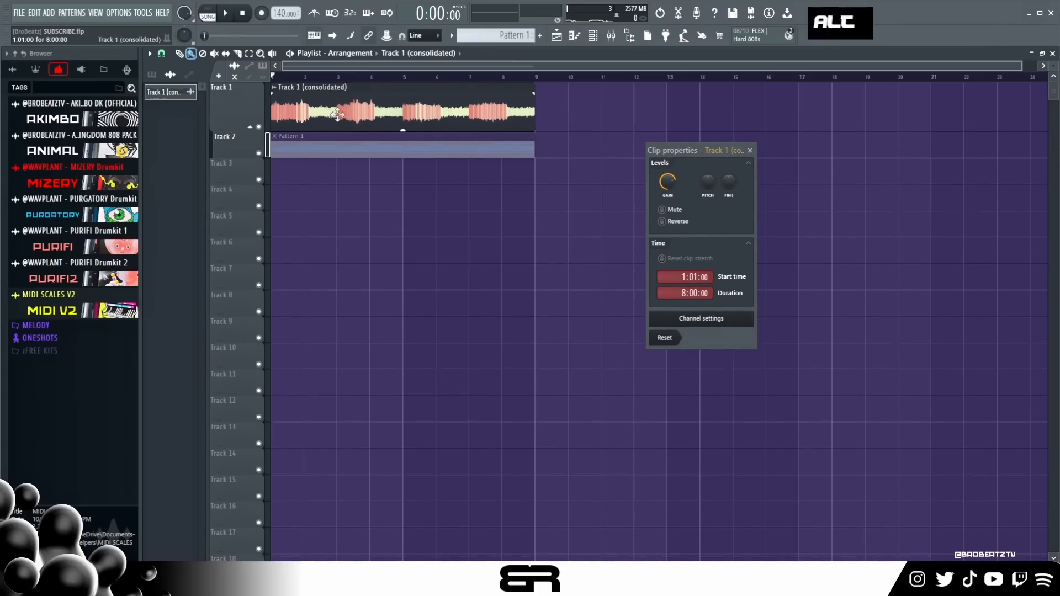
Open the consolidated clip's channel settings and reverse the clip in its clip properties, closing both windows
double_click(333, 115)
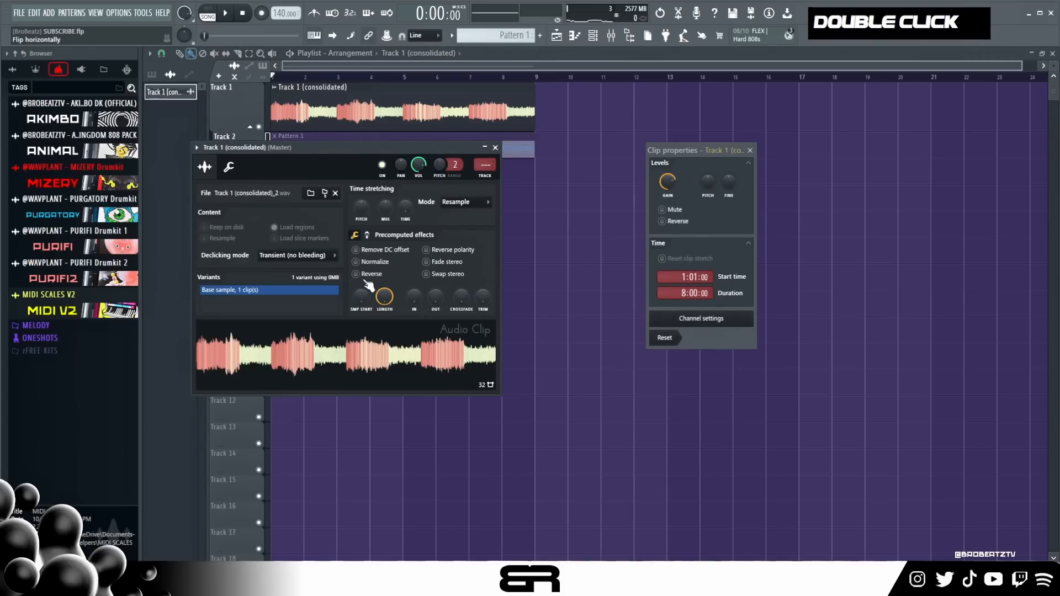
left_click(675, 225)
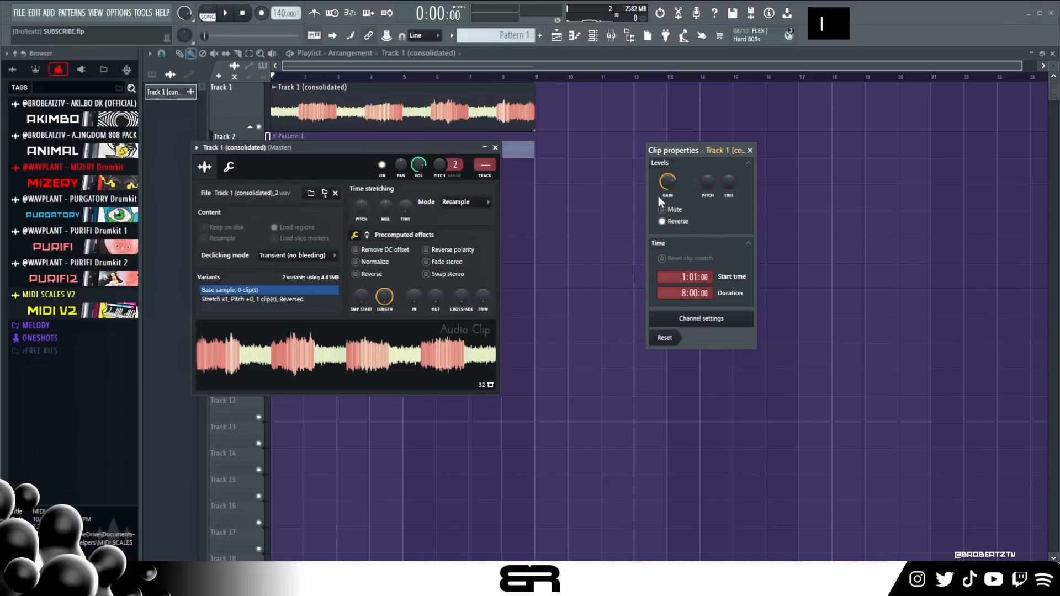
left_click(496, 148)
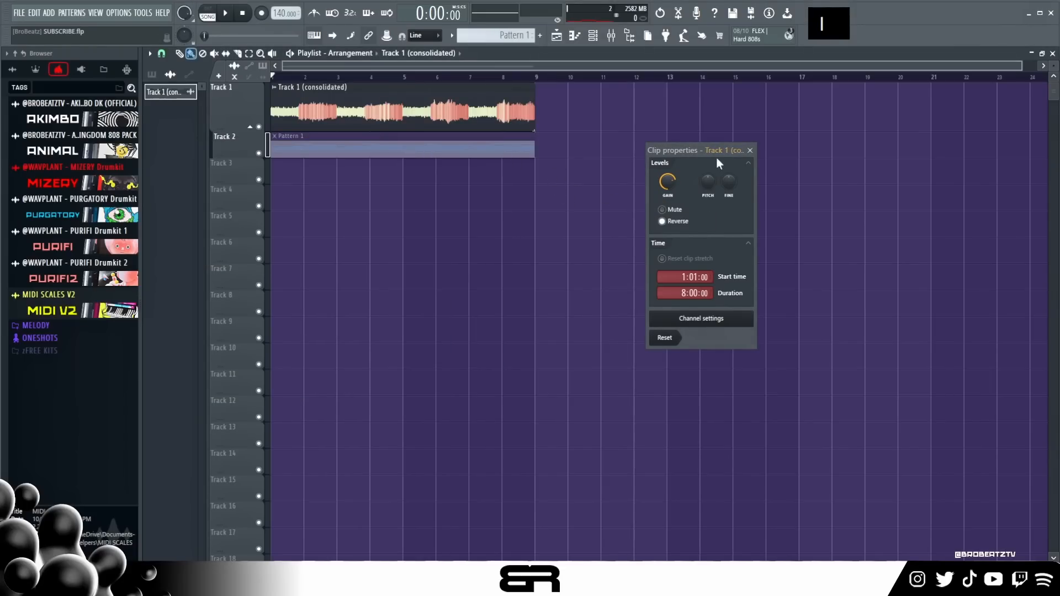
left_click(749, 150)
Set the reversed clip's pitch range to 3, raise its channel pitch to +183 cents, and play it
double_click(344, 107)
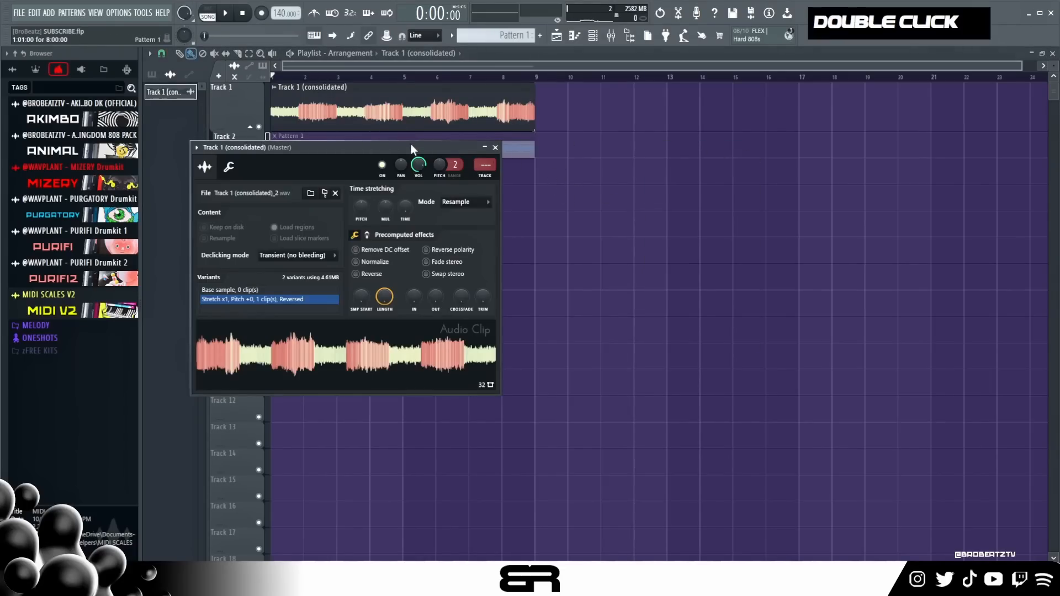
scroll(439, 164, "up", 3)
scroll(440, 165, "up", 2)
scroll(455, 165, "down", 2)
scroll(454, 165, "up", 1)
scroll(439, 167, "up", 2)
key("space")
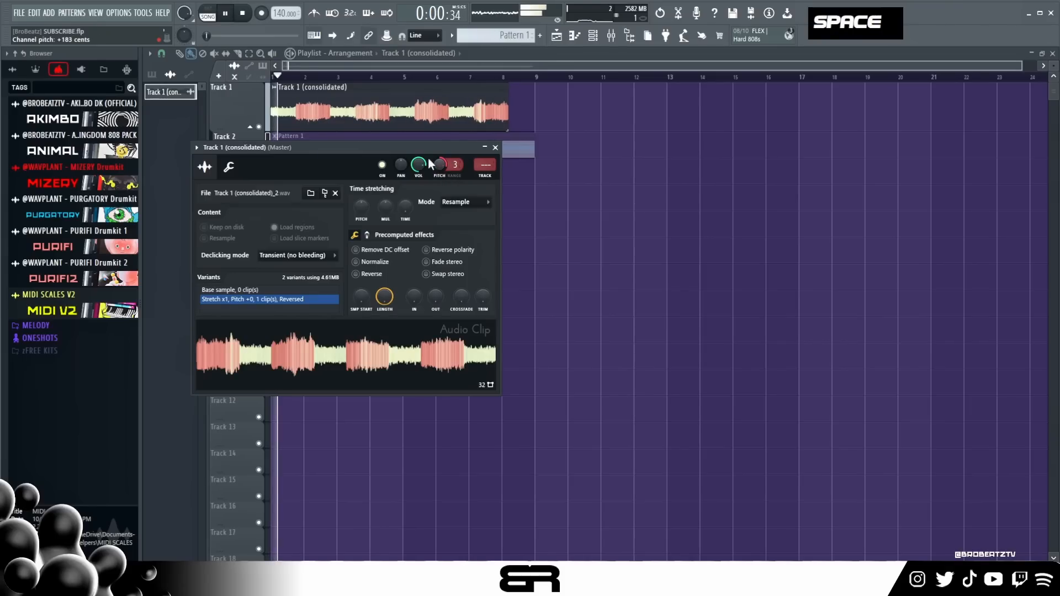
key("space")
Try lowering the reversed clip's channel pitch slightly below the original and listen to it
left_click_drag(437, 167, 438, 191)
key("space")
key("space")
key("space")
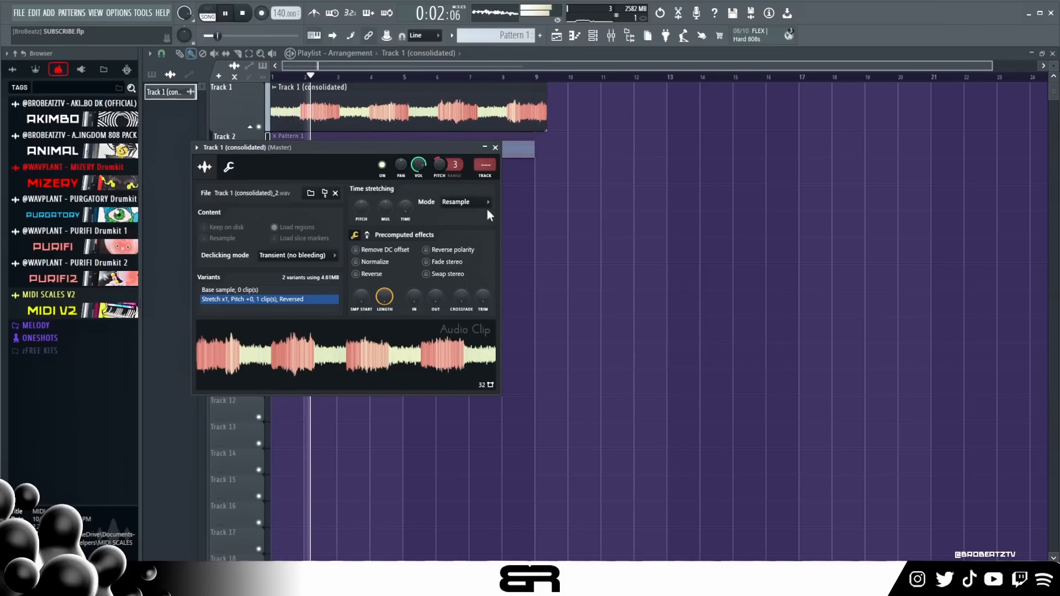
right_click(558, 221)
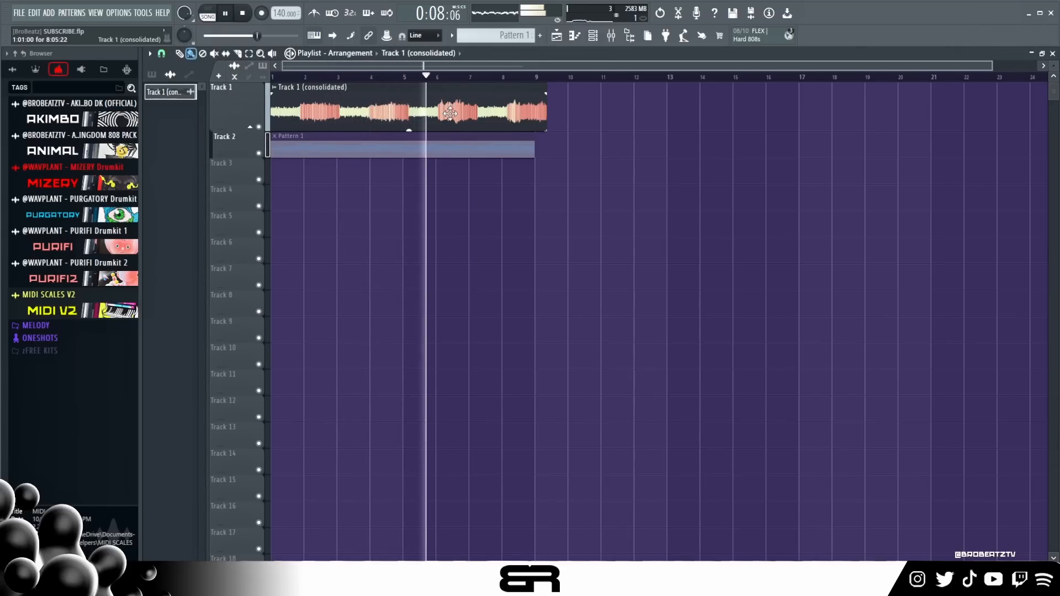
key("space")
Reset the reversed clip's channel pitch to 0 cents, lower it again and play the clip
right_click(443, 171)
left_click(446, 174)
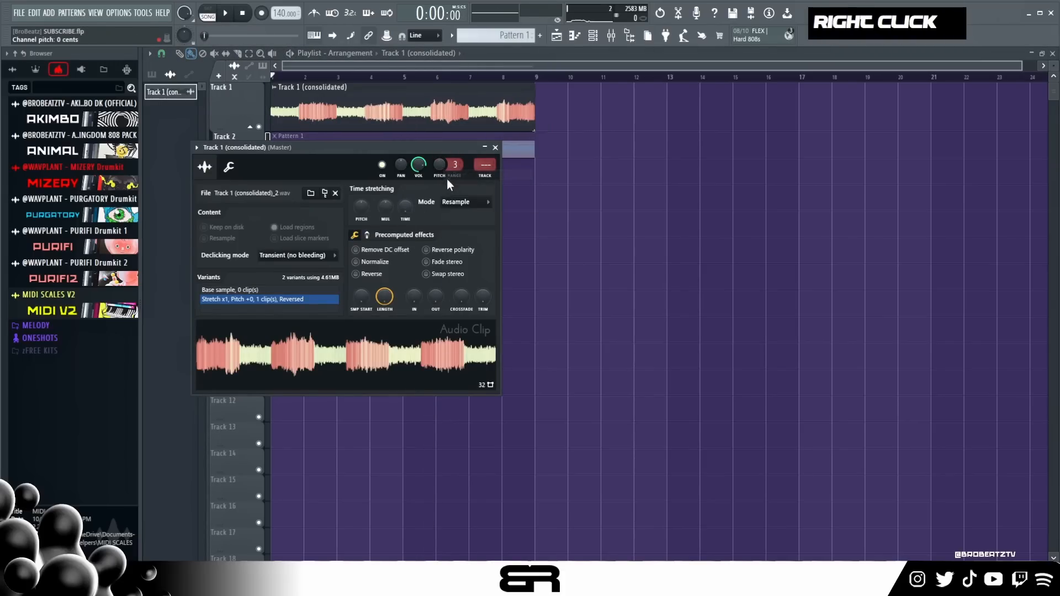
left_click_drag(439, 164, 439, 220)
key("space")
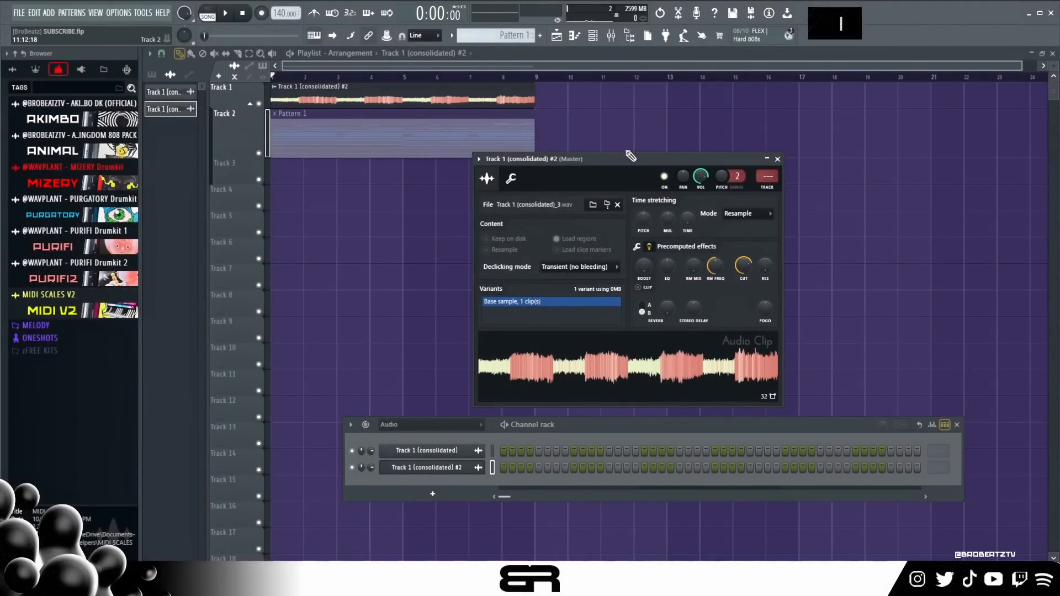
Turn off Reverse in the Track 1 (consolidated) #2 sample settings, close them and play the clip
left_click_drag(631, 158, 682, 131)
left_click(688, 218)
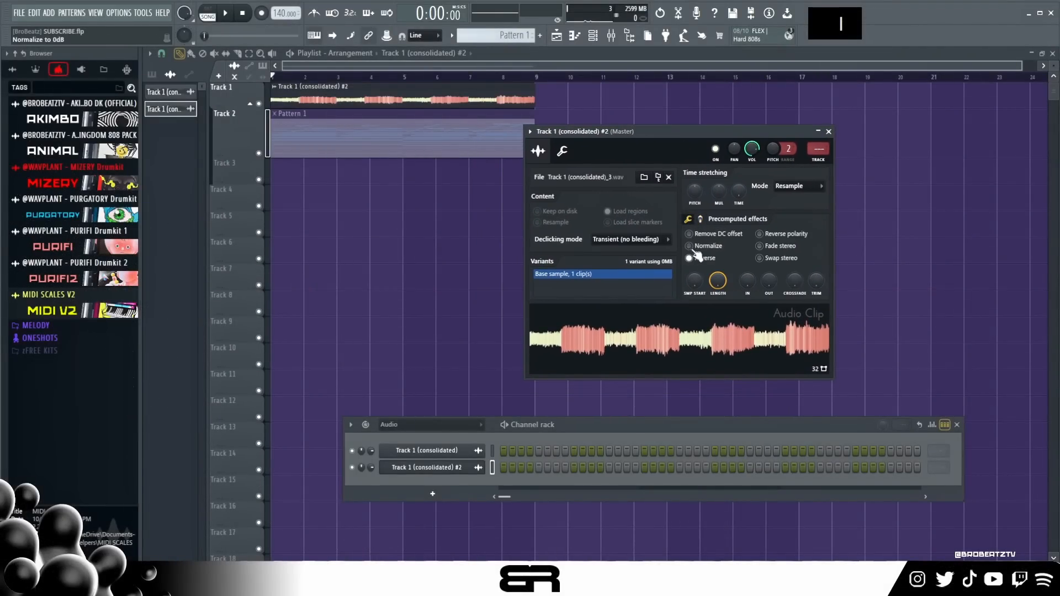
left_click(697, 258)
left_click(828, 132)
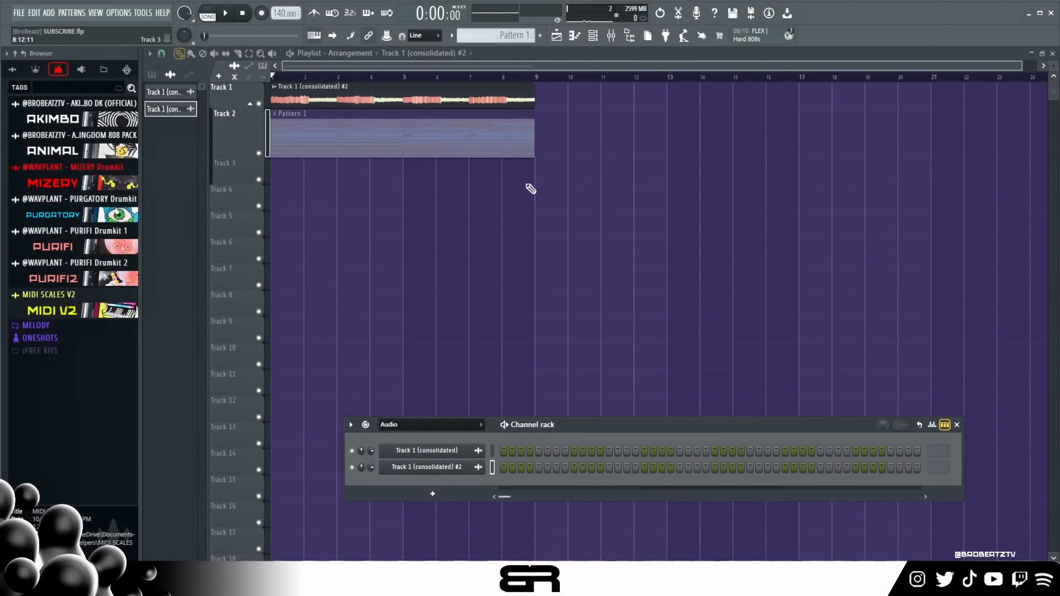
key("space")
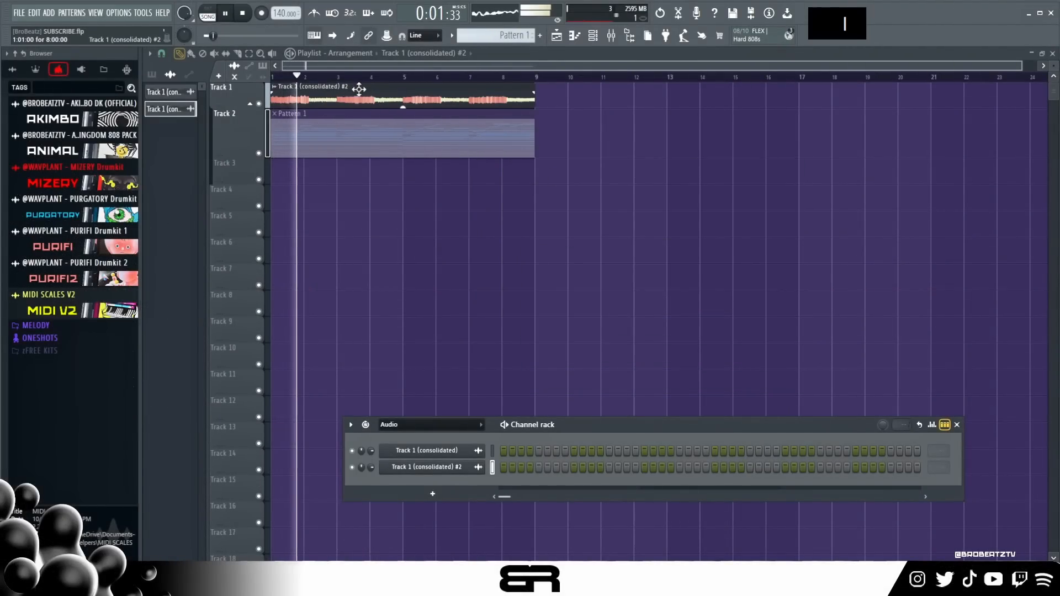